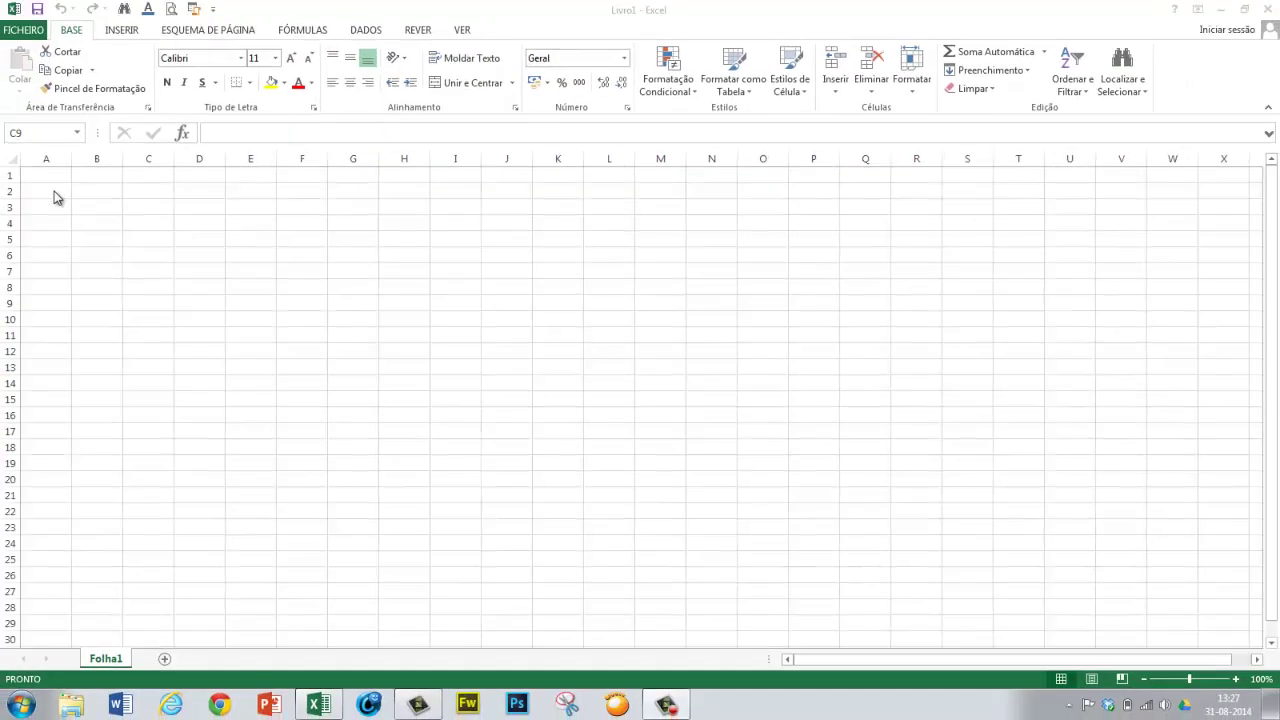
- Enter the labels "Pergunta" in cell B1 and "Cotação" in cell B2
{"action": "left_click", "coordinate": [103, 179]}
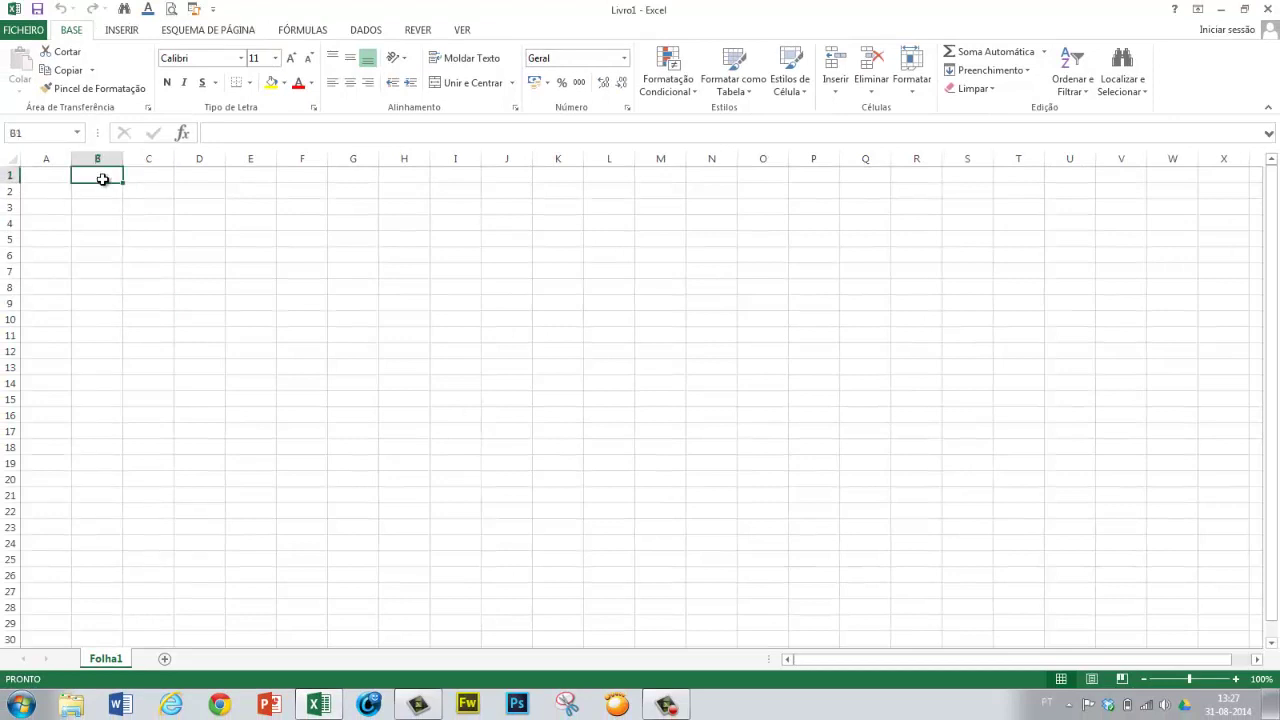
{"action": "type", "text": "Per"}
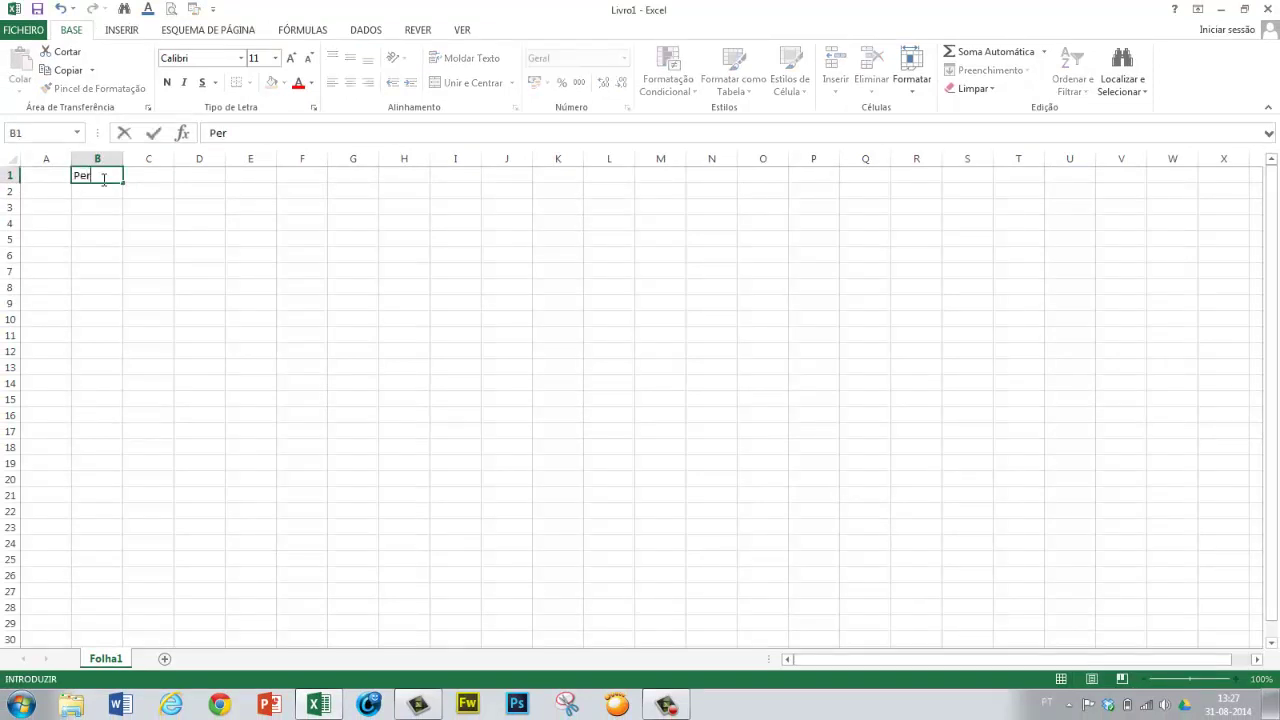
{"action": "type", "text": "gunta"}
{"action": "key", "text": "Return"}
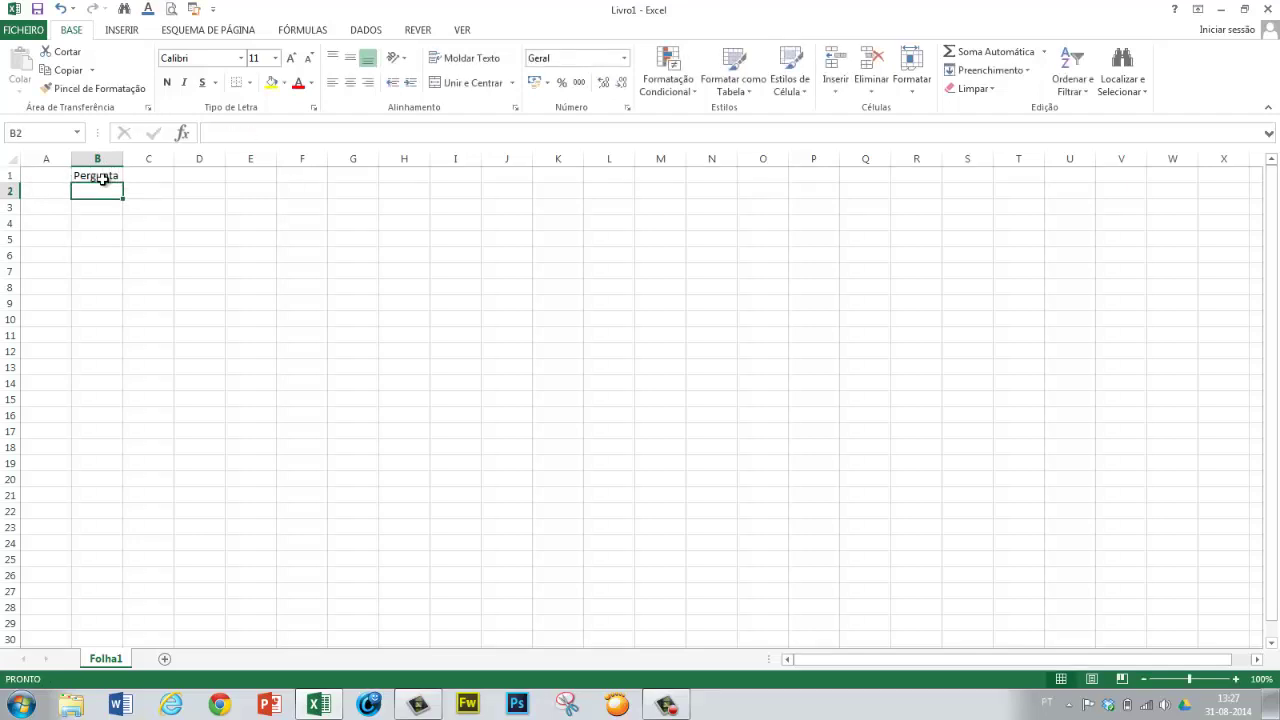
{"action": "type", "text": "Co"}
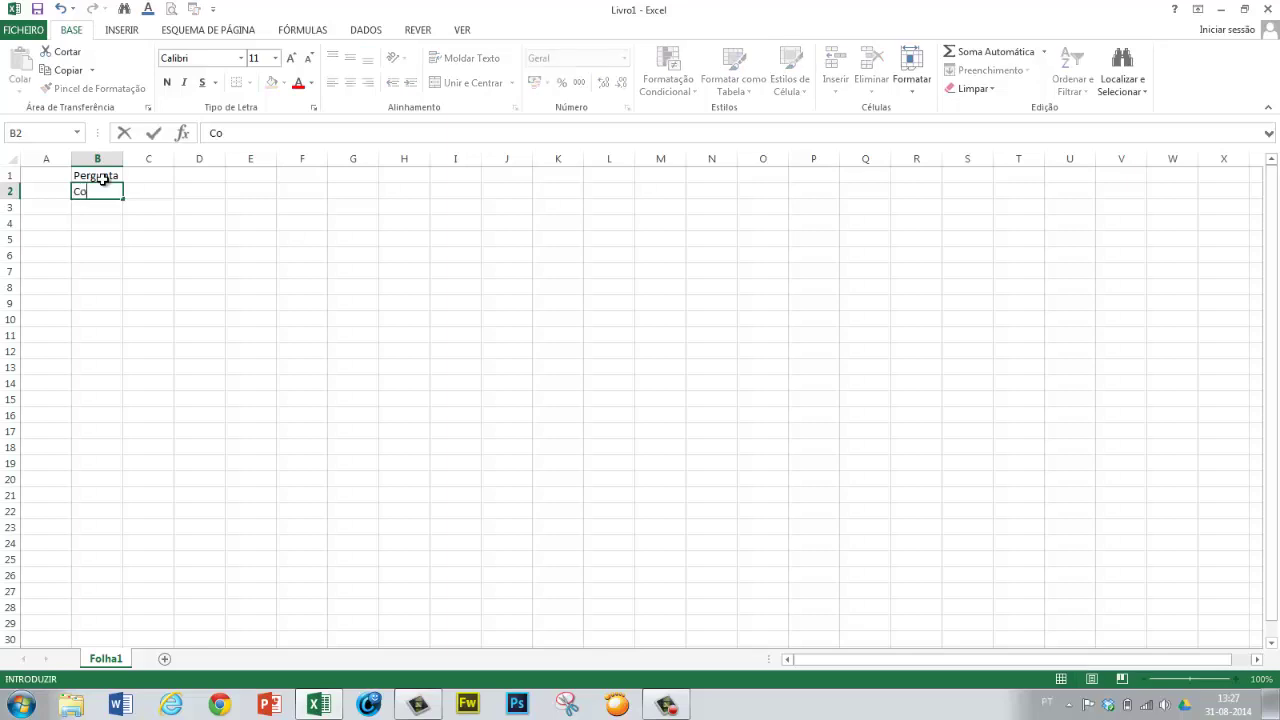
{"action": "type", "text": "tação"}
{"action": "key", "text": "Return"}
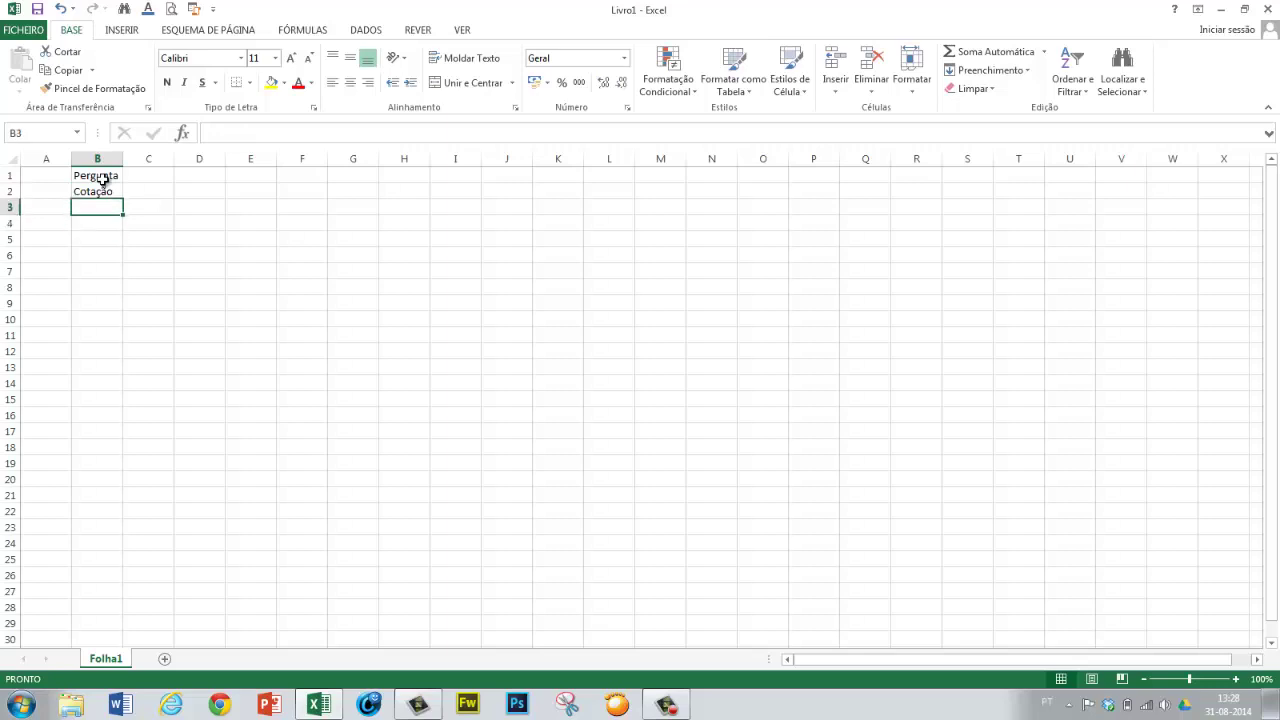
- Enter the numbers 1, 2 and 3 in cells A3 to A5, below the label rows
{"action": "key", "text": "Left"}
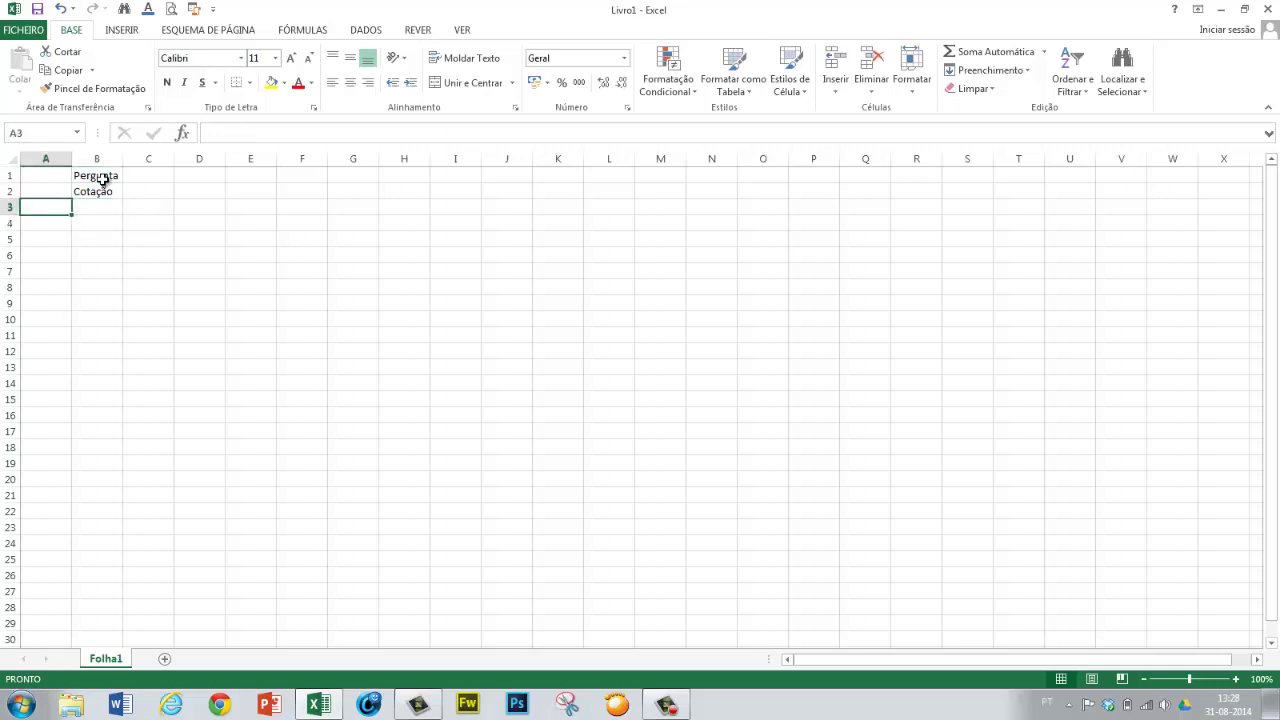
{"action": "type", "text": "1"}
{"action": "key", "text": "Return"}
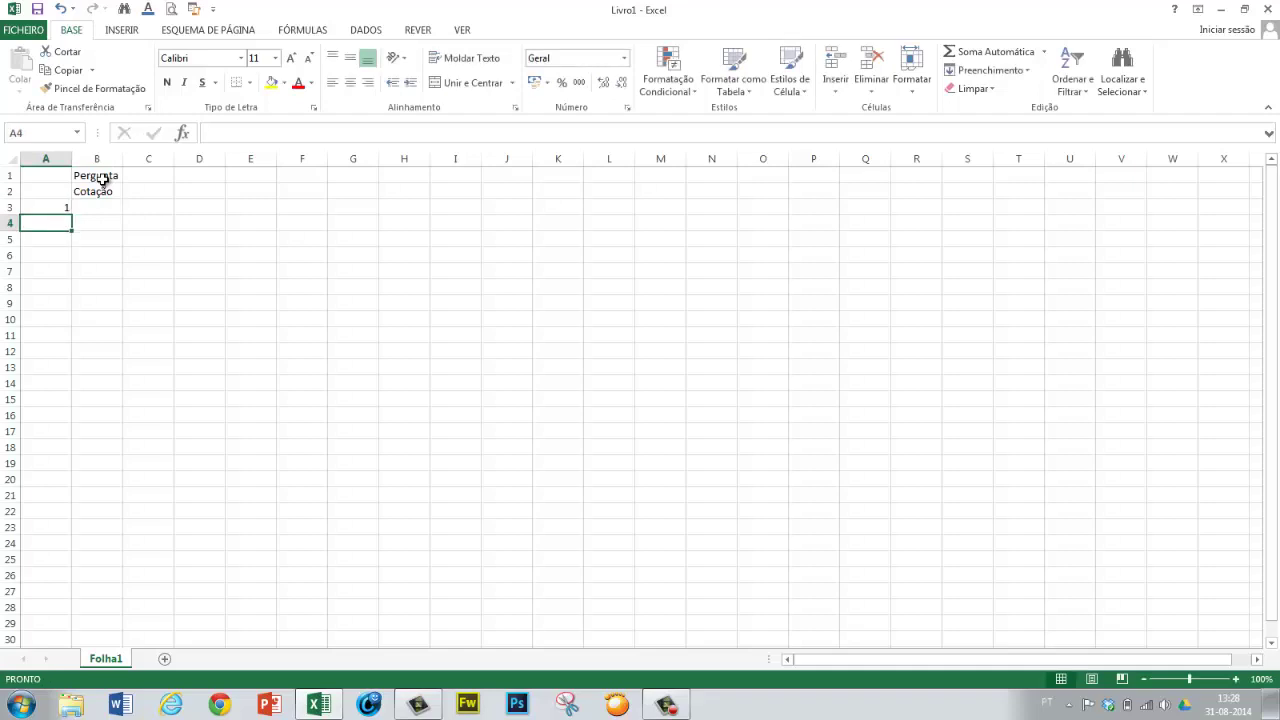
{"action": "type", "text": "2"}
{"action": "key", "text": "Return"}
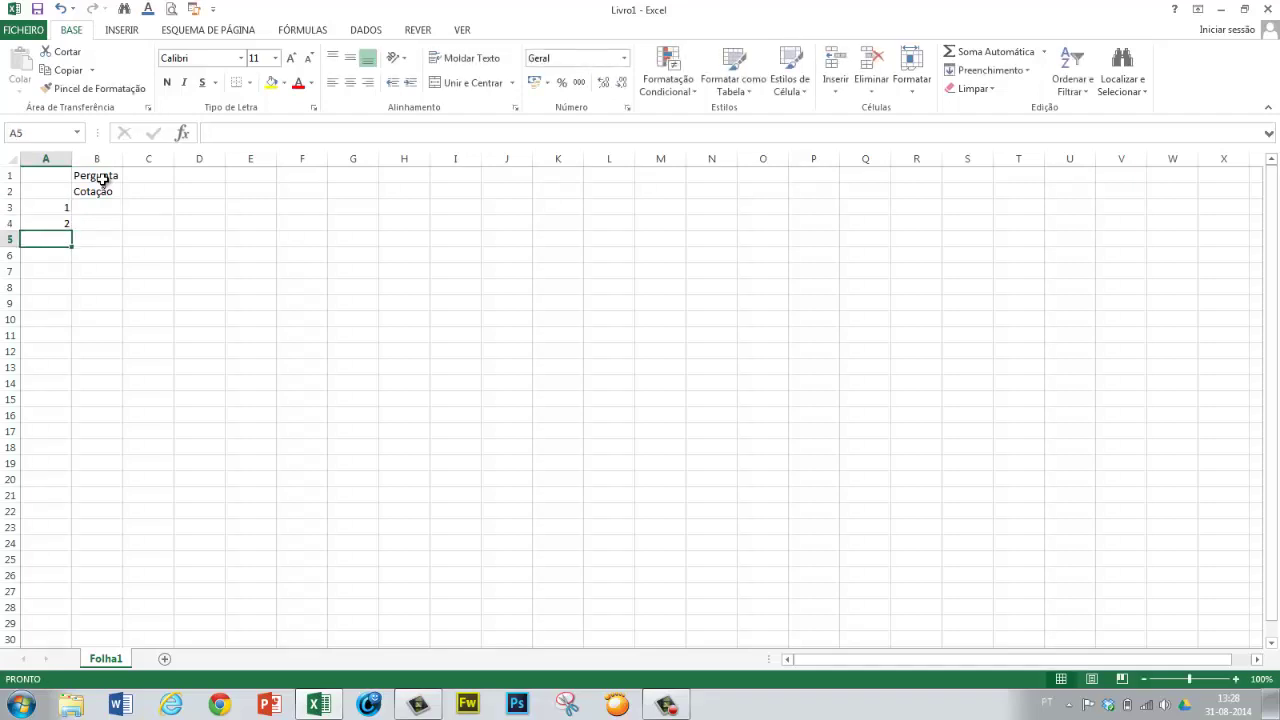
{"action": "type", "text": "3"}
{"action": "key", "text": "Return"}
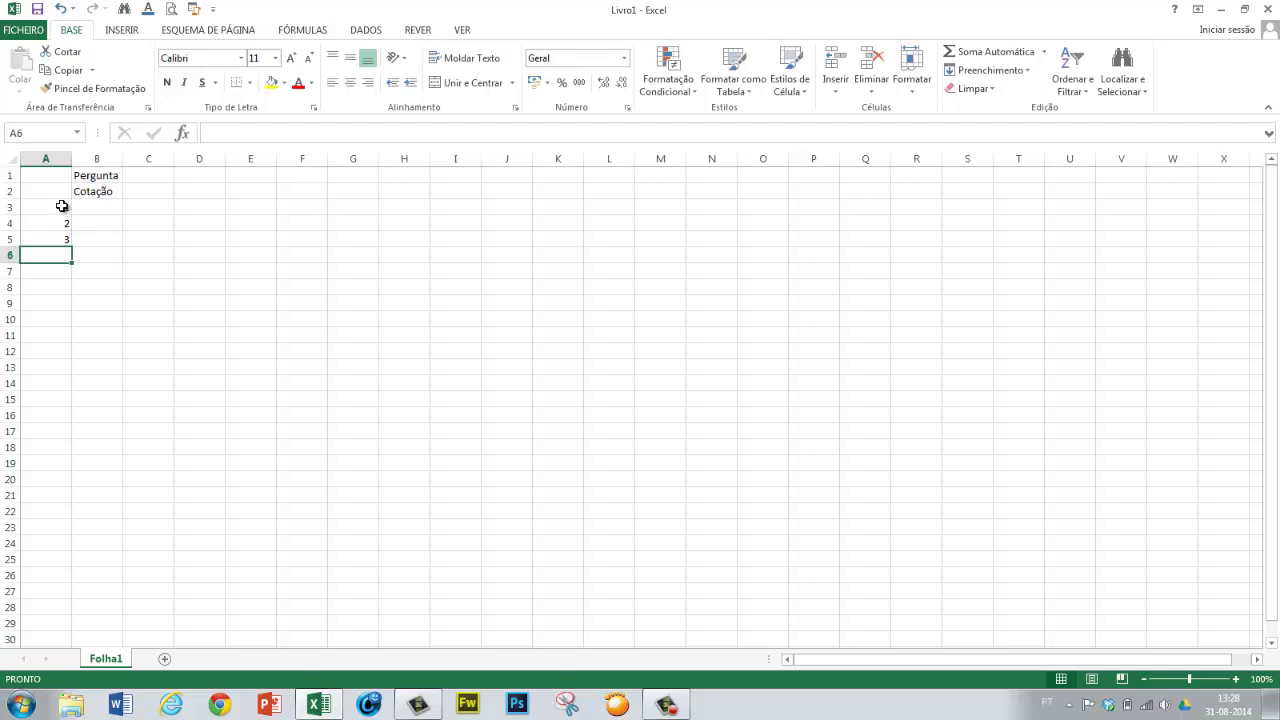
{"action": "mouse_move", "coordinate": [62, 206]}
{"action": "left_mouse_down"}
{"action": "mouse_move", "coordinate": [63, 232]}
{"action": "mouse_move", "coordinate": [60, 208]}
{"action": "left_mouse_up"}
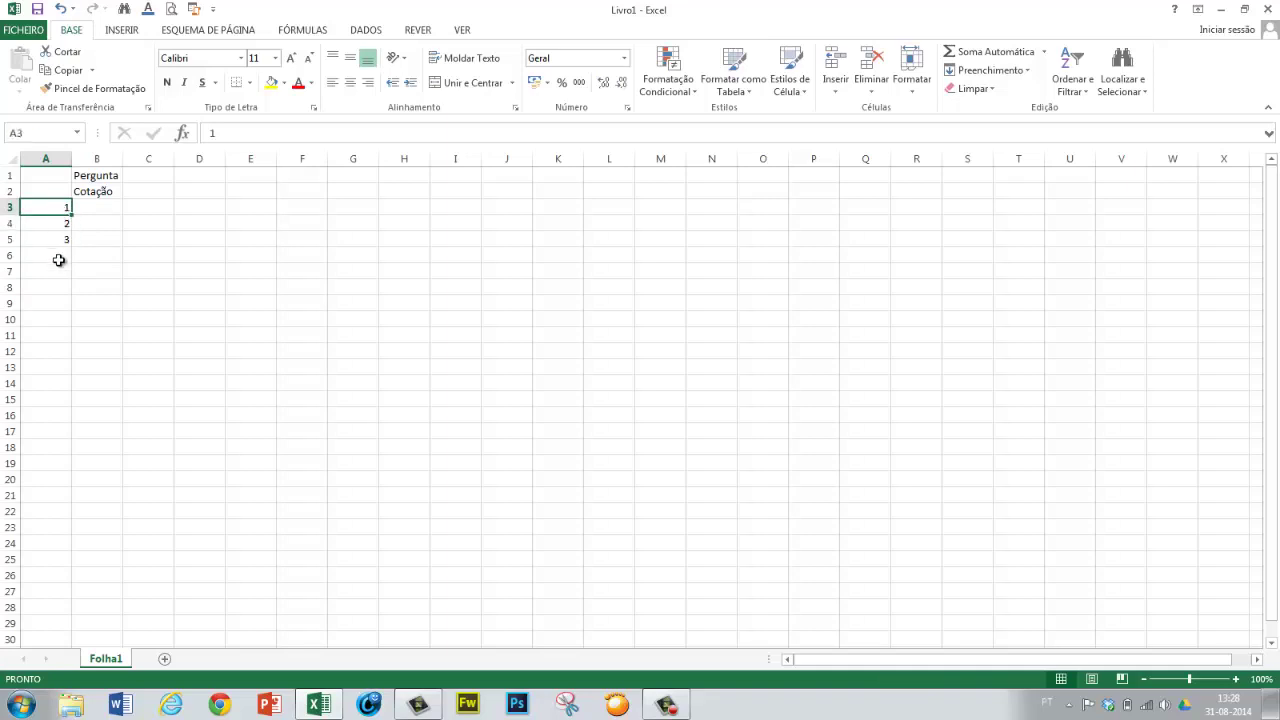
{"action": "left_click", "coordinate": [57, 254]}
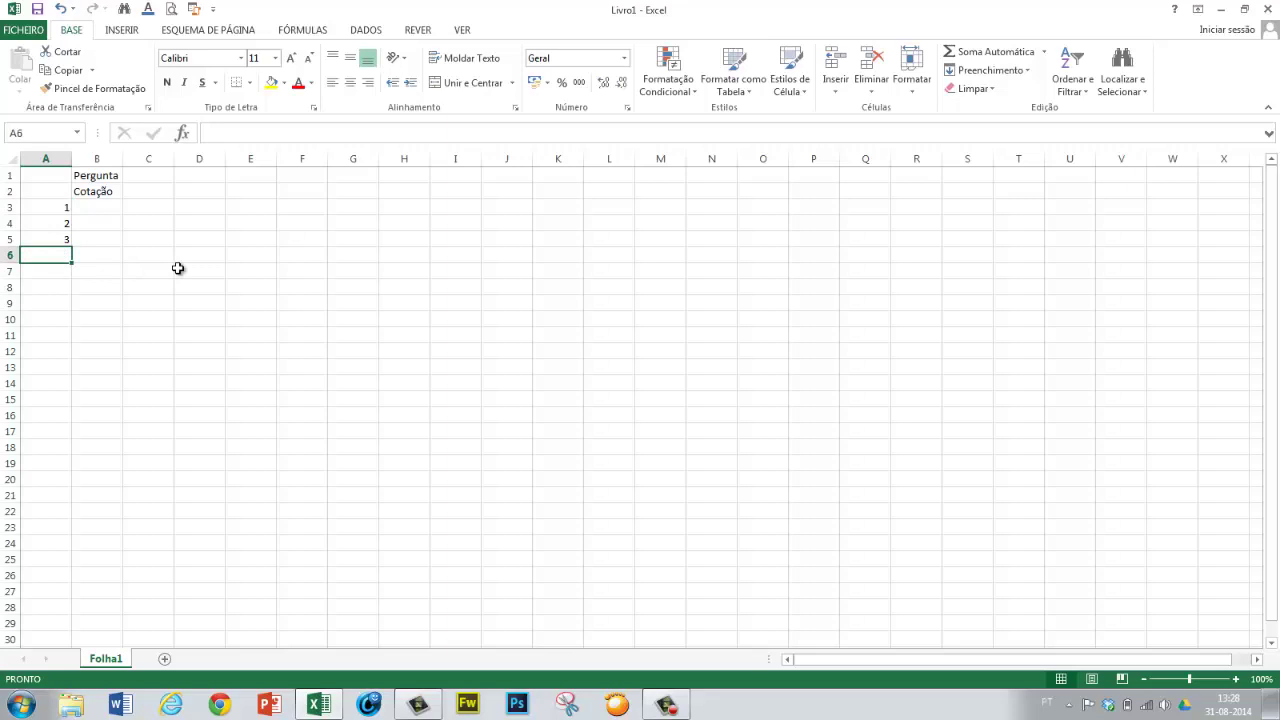
- Extend the 1, 2, 3 series from A3:A5 down to cell A32, reaching number 30
{"action": "left_click", "coordinate": [63, 211]}
{"action": "left_click_drag", "start_coordinate": [63, 211], "coordinate": [62, 240]}
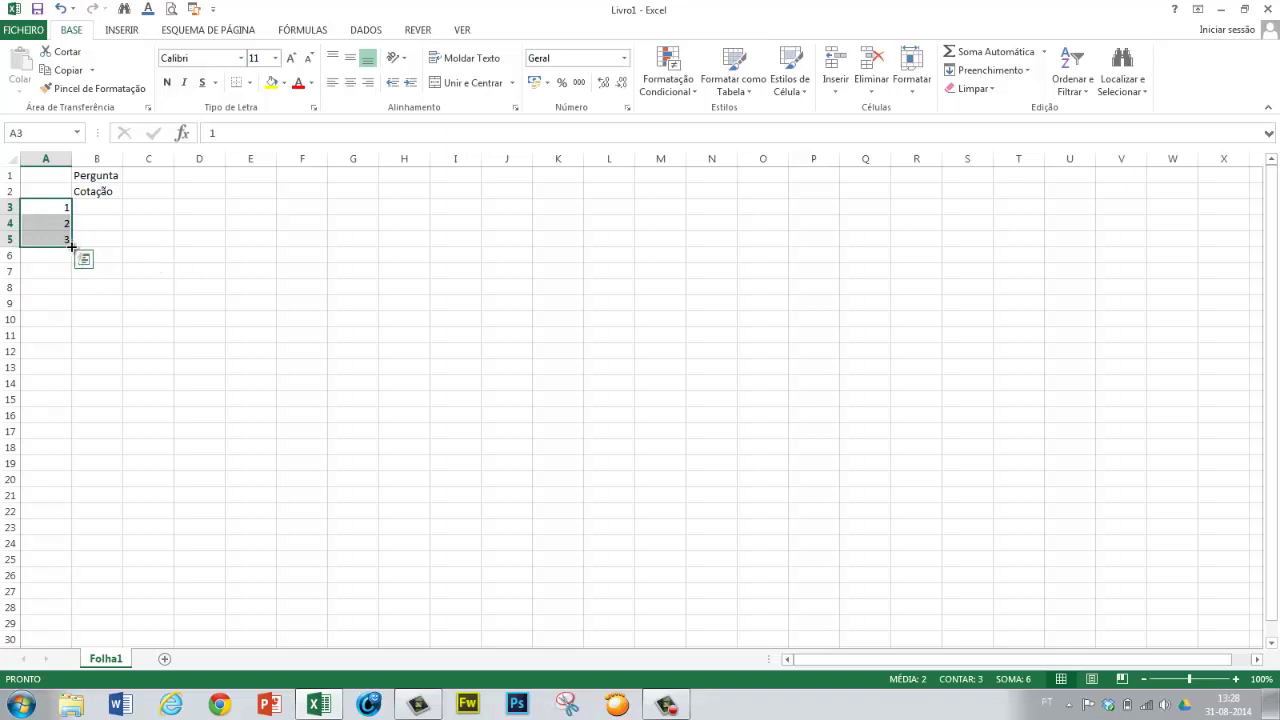
{"action": "left_click_drag", "start_coordinate": [72, 245], "coordinate": [64, 608]}
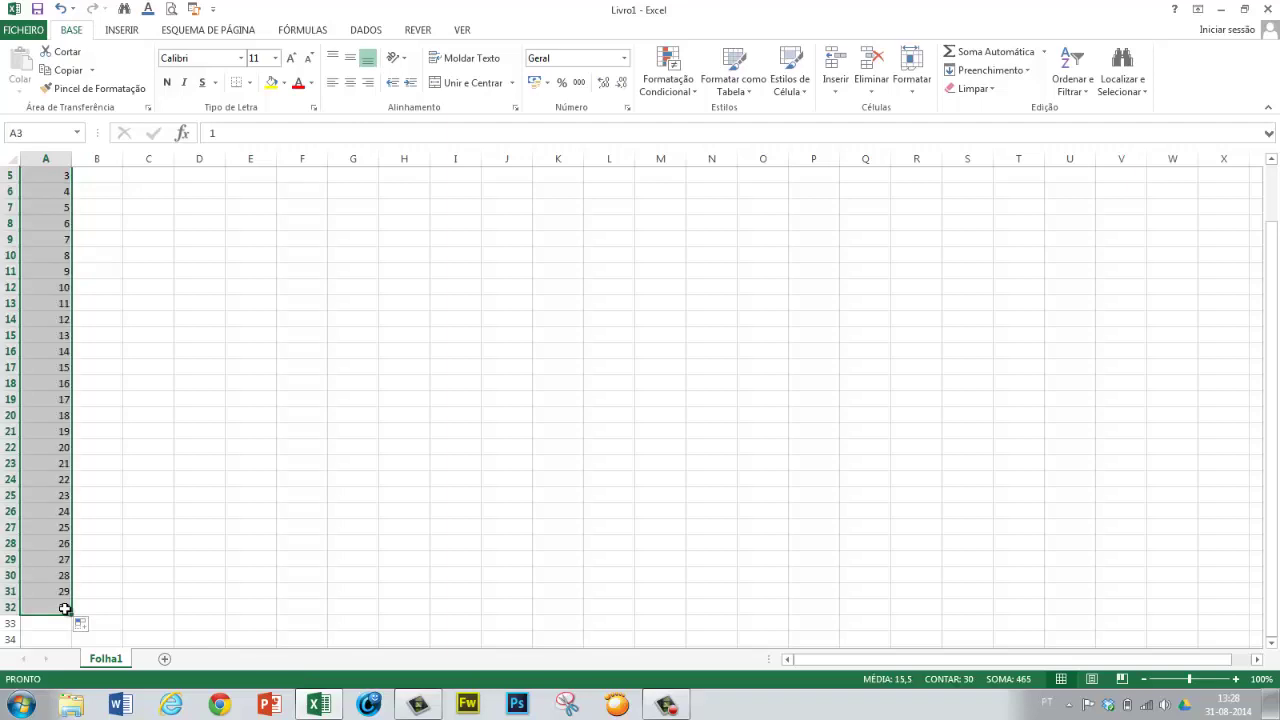
{"action": "scroll", "coordinate": [64, 608], "scroll_direction": "up", "scroll_amount": 2}
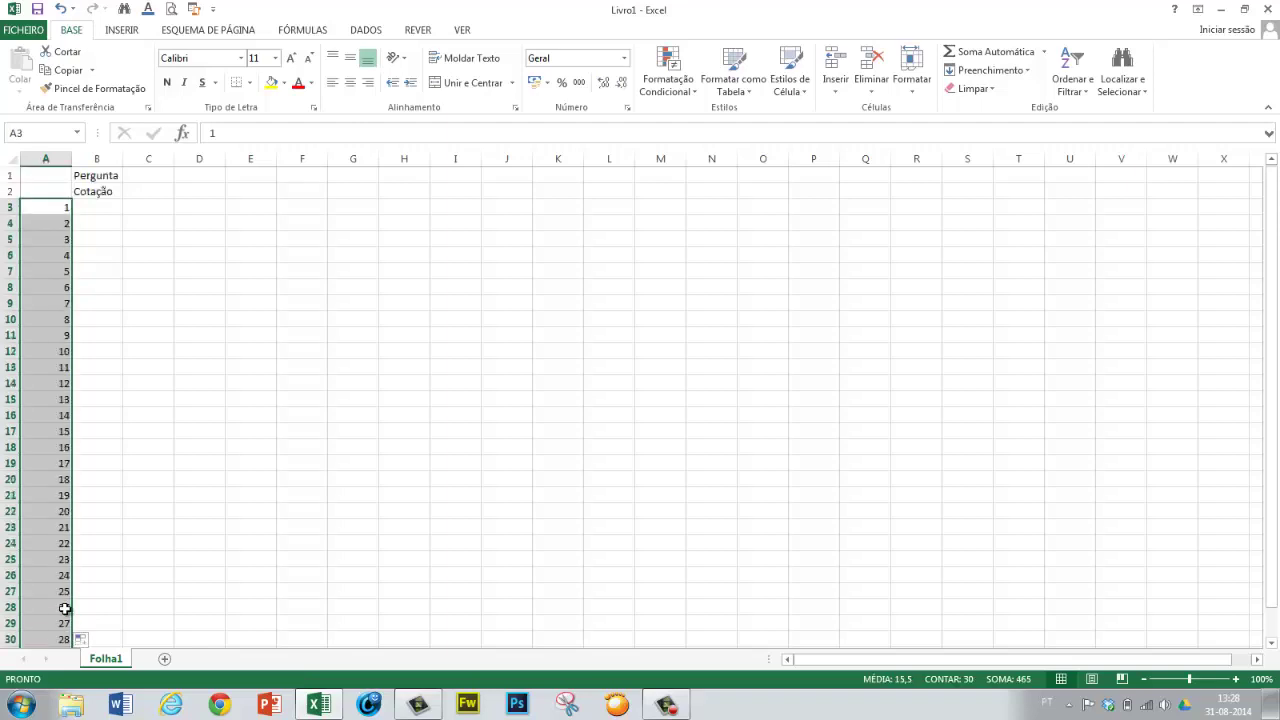
{"action": "left_click", "coordinate": [333, 432]}
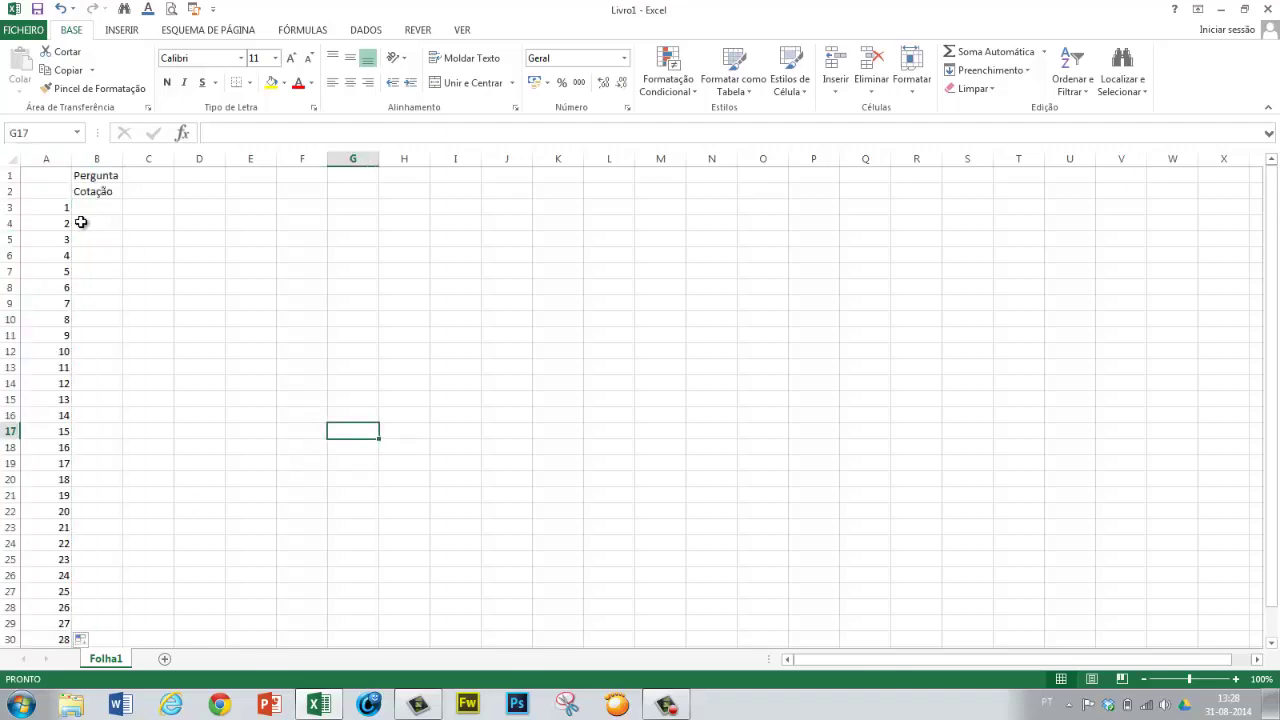
- Undo the series fill in column A and clear the starting numbers in A3:A5
{"action": "key", "text": "ctrl+z"}
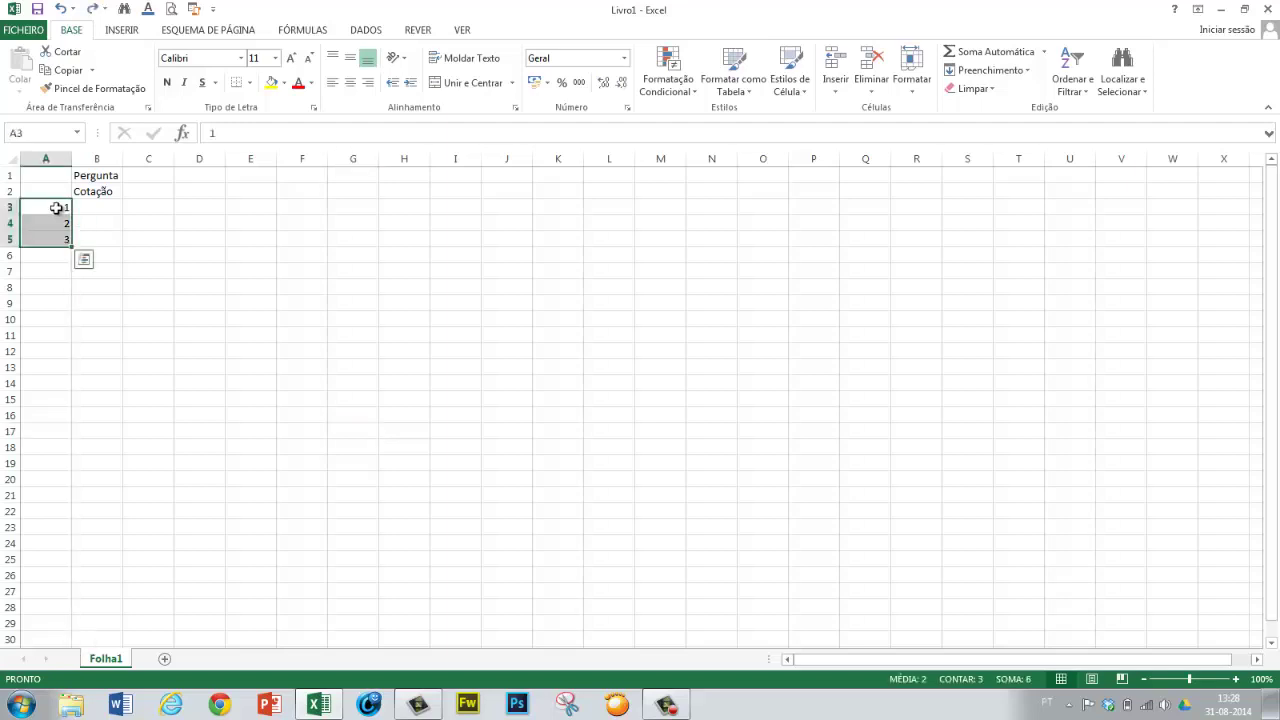
{"action": "left_click_drag", "start_coordinate": [57, 207], "coordinate": [55, 241]}
{"action": "key", "text": "Delete"}
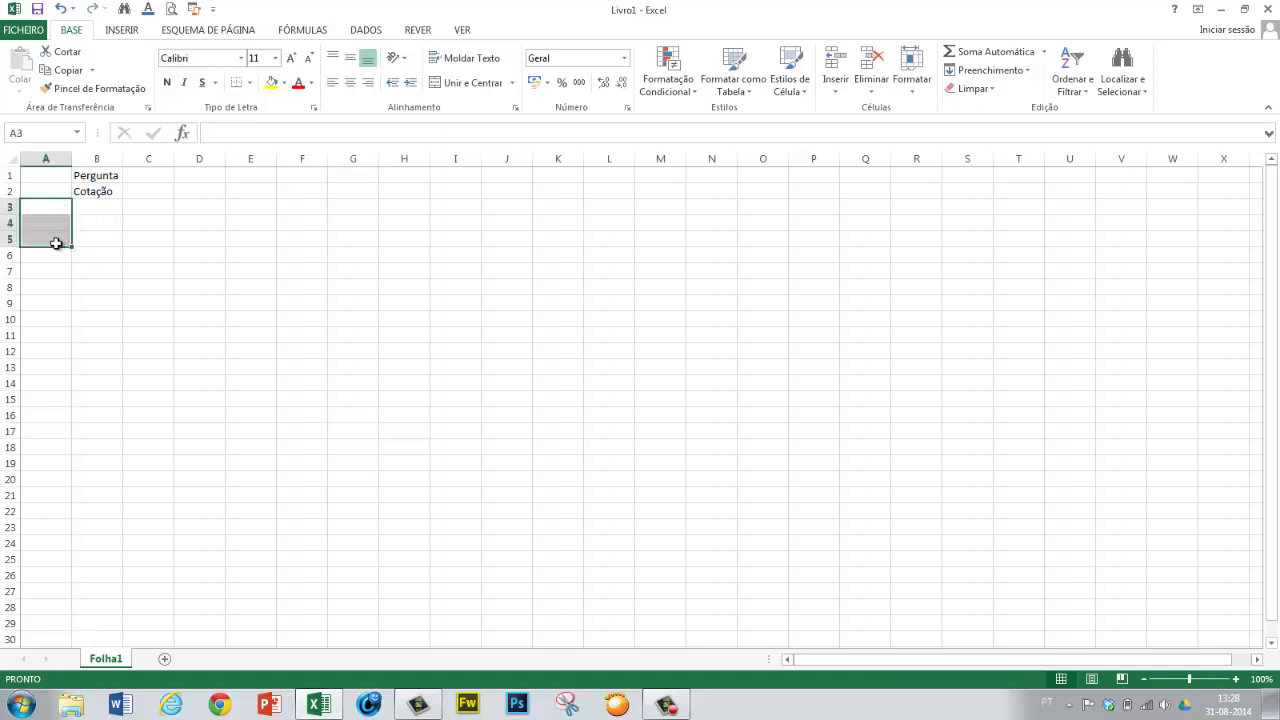
- Enter 1 in cell A3 and fill that single cell down column A to A35
{"action": "left_click", "coordinate": [46, 201]}
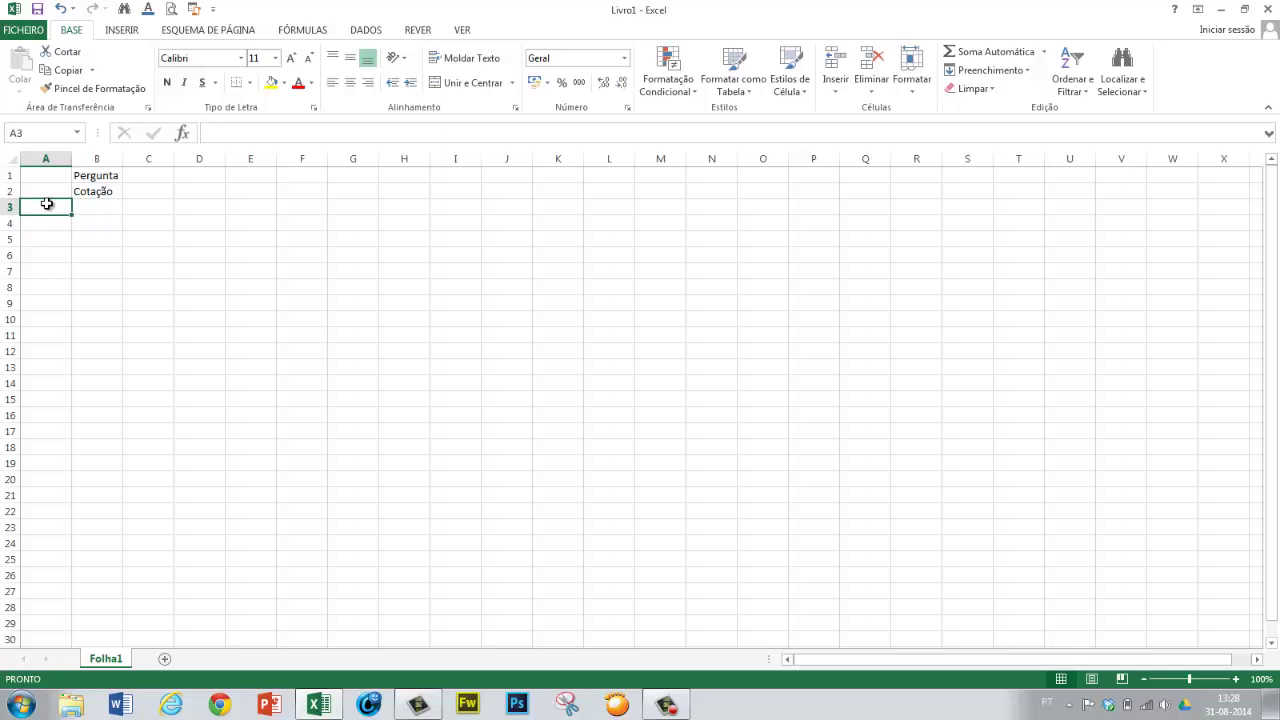
{"action": "type", "text": "1"}
{"action": "key", "text": "Return"}
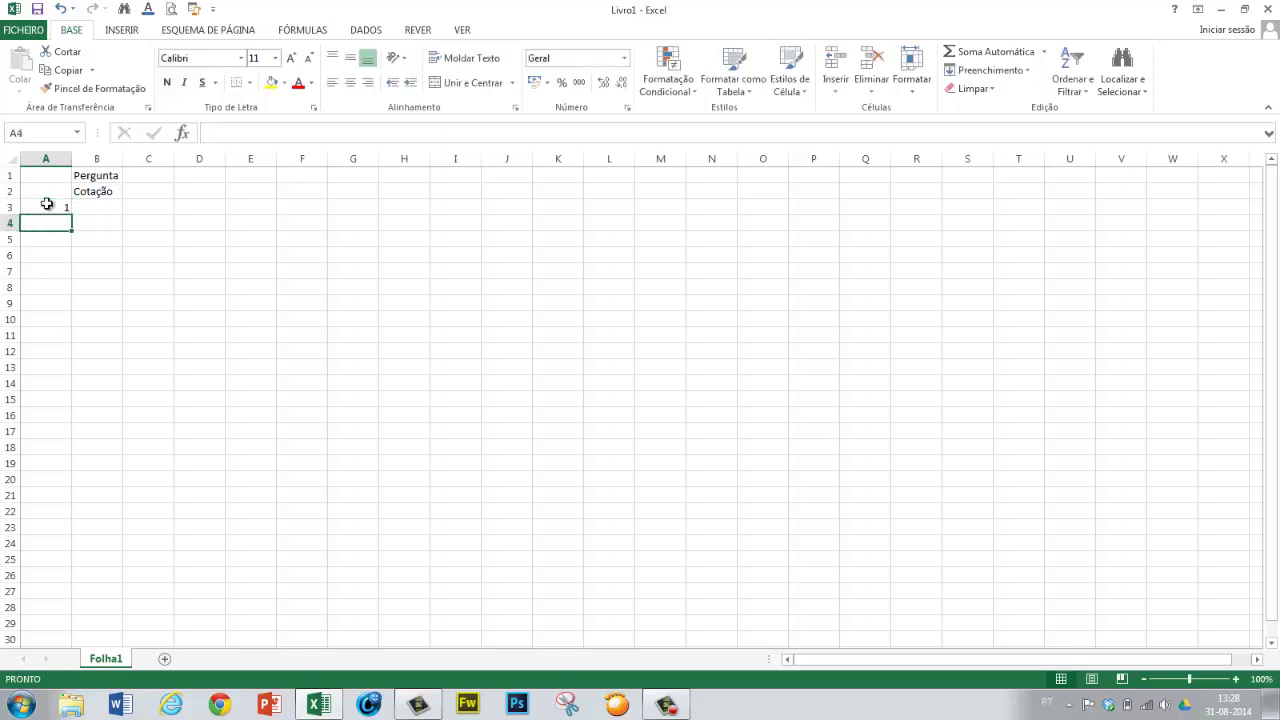
{"action": "left_click", "coordinate": [55, 206]}
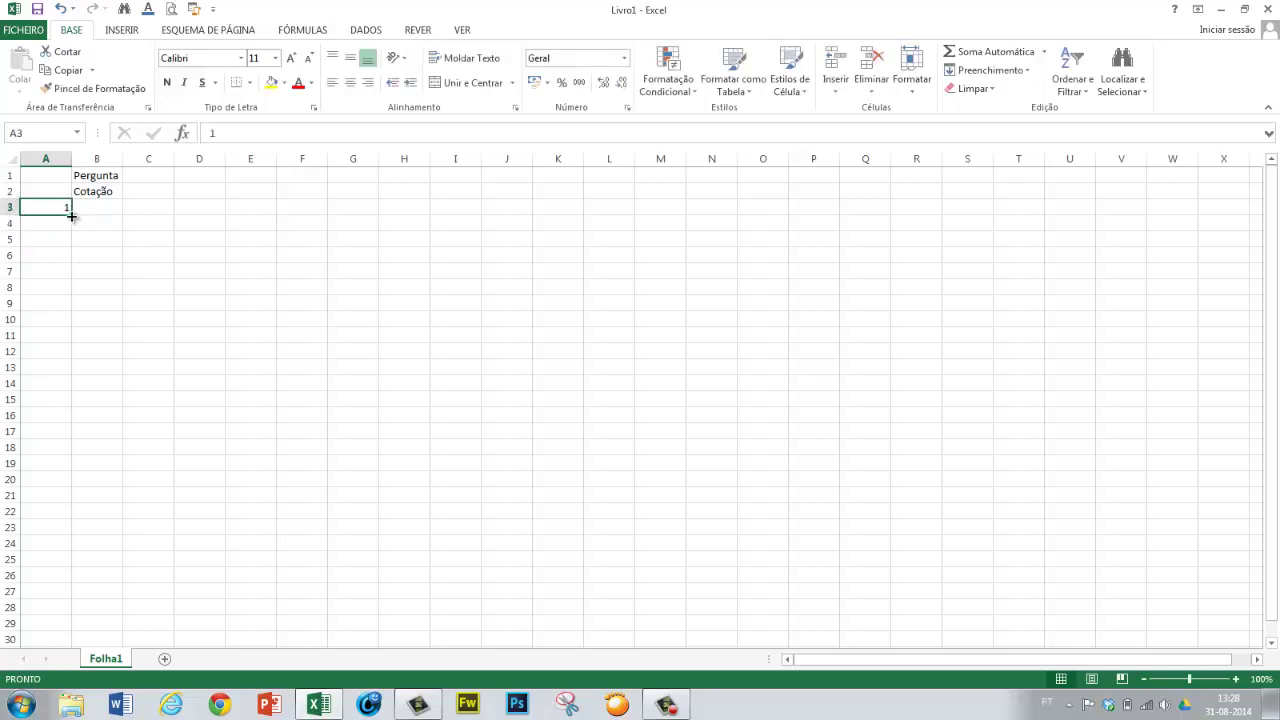
{"action": "left_click_drag", "start_coordinate": [71, 215], "coordinate": [59, 607]}
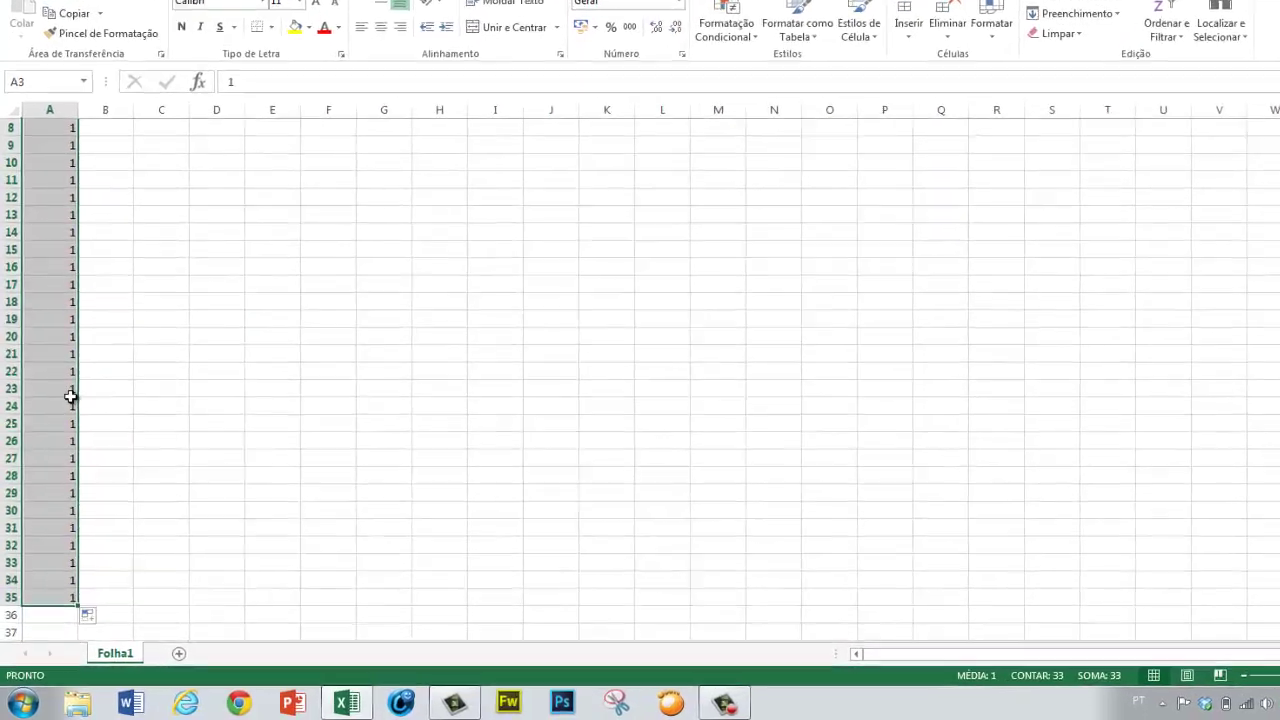
{"action": "scroll", "coordinate": [68, 289], "scroll_direction": "up", "scroll_amount": 3}
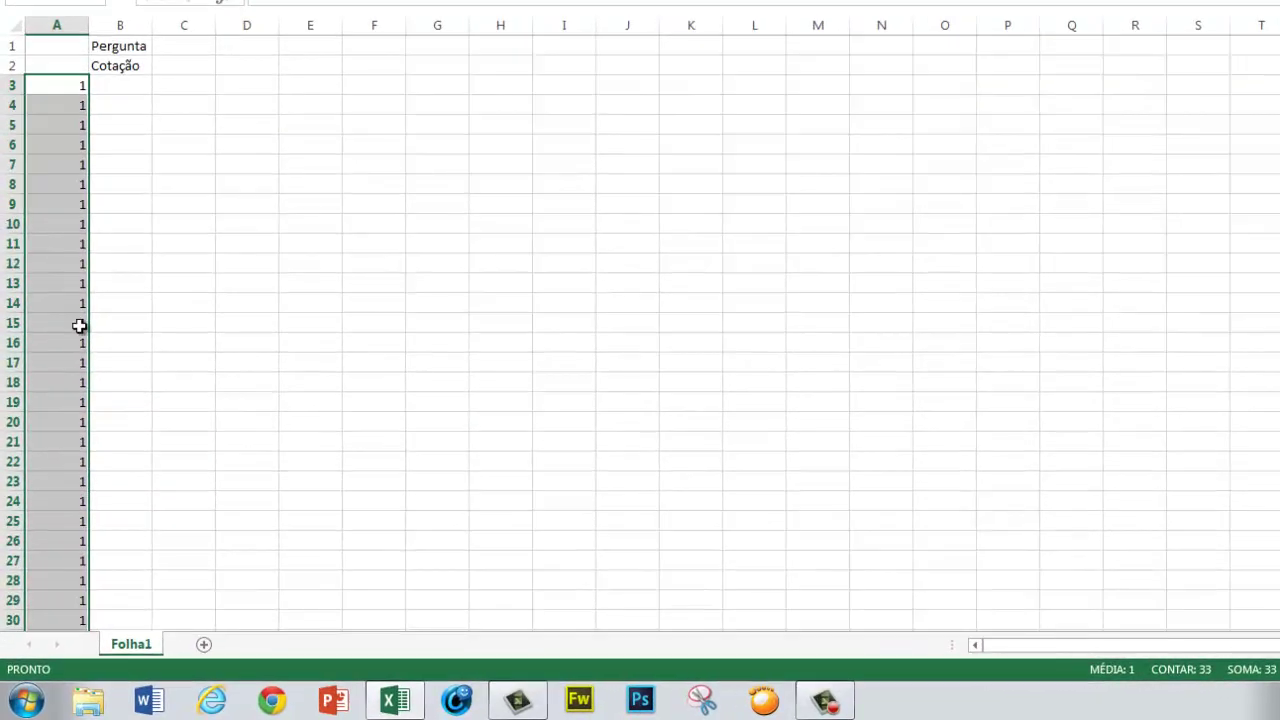
- Overwrite cells A3, A4 and A5 with the starting numbers 1, 2 and 3
{"action": "left_click", "coordinate": [59, 87]}
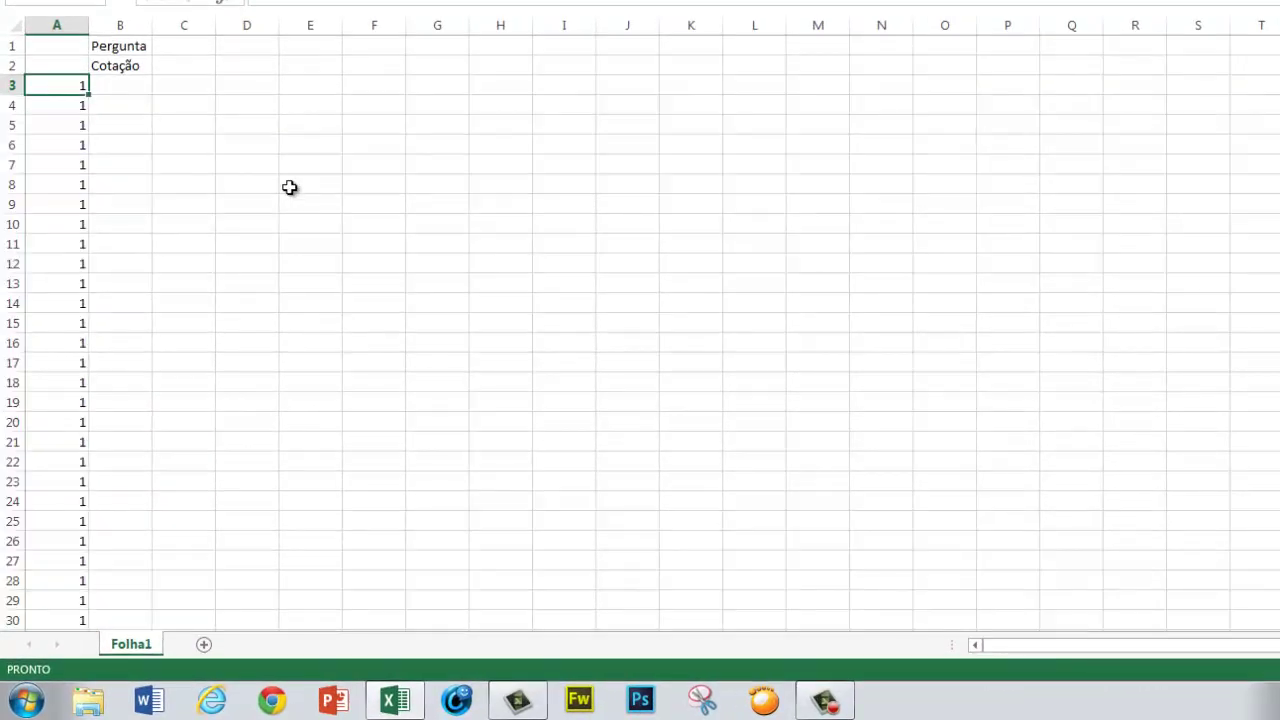
{"action": "type", "text": "1"}
{"action": "key", "text": "Return"}
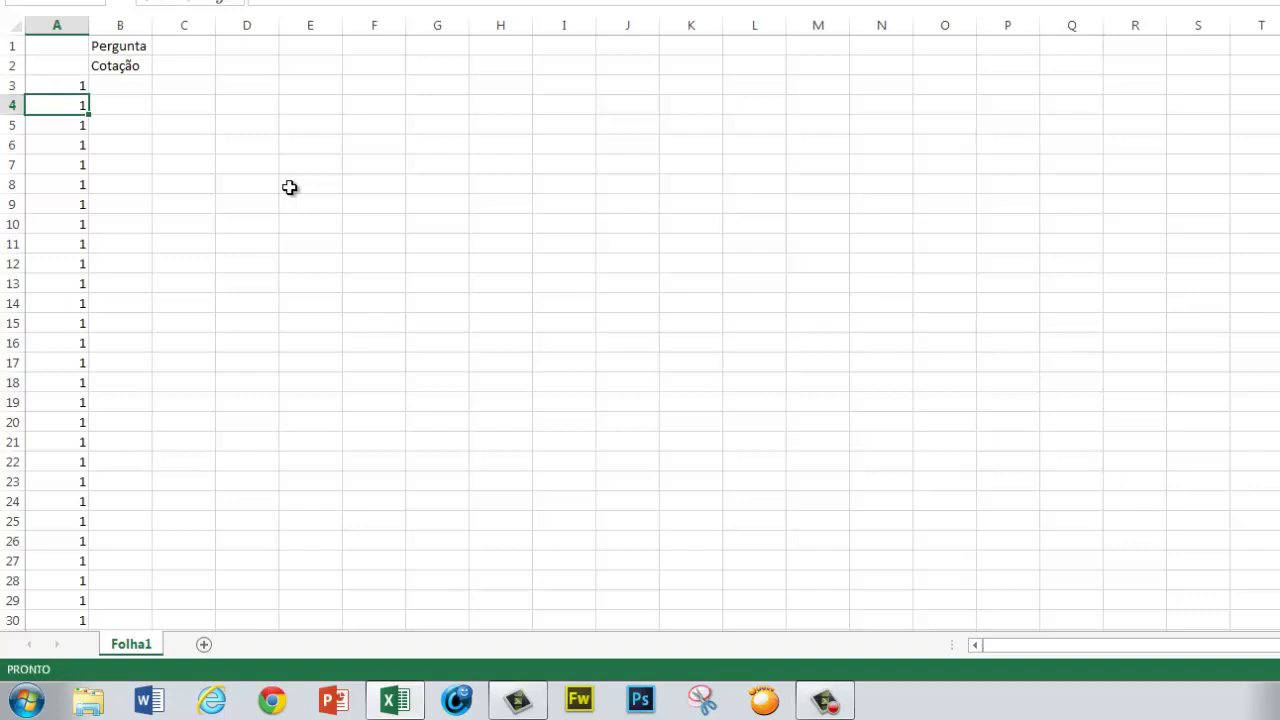
{"action": "type", "text": "2"}
{"action": "key", "text": "Return"}
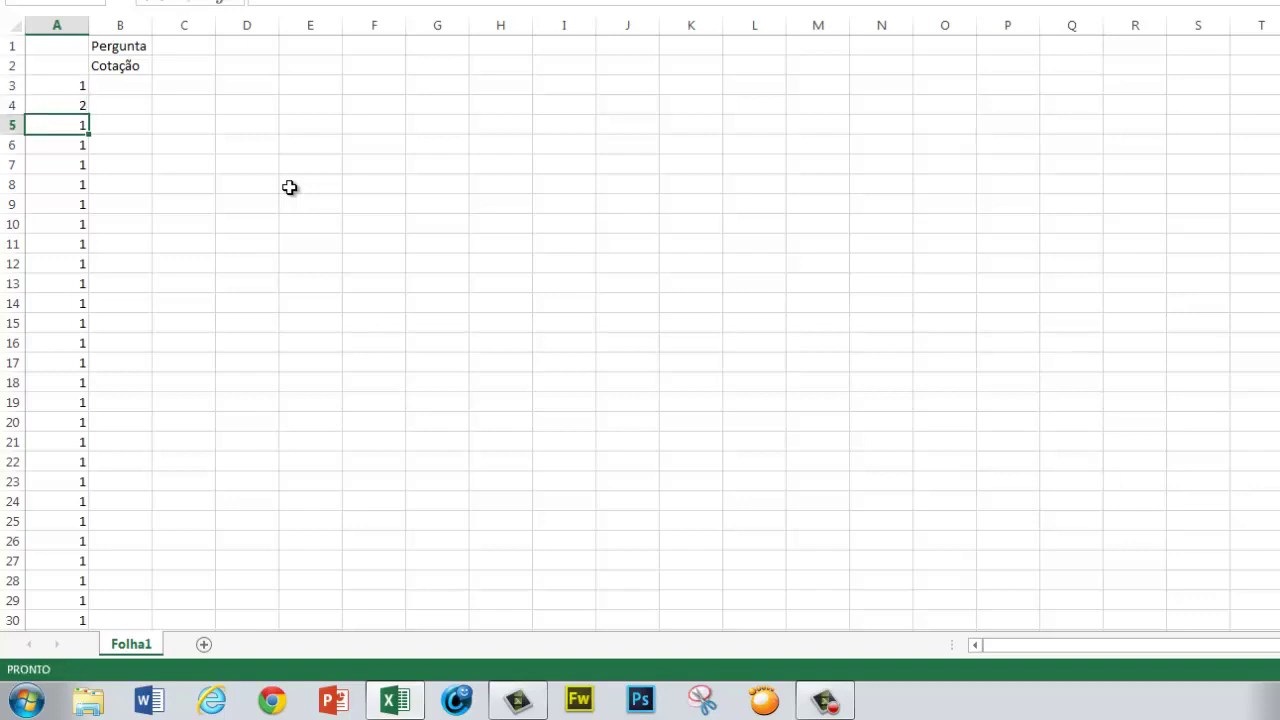
{"action": "type", "text": "3"}
{"action": "key", "text": "Return"}
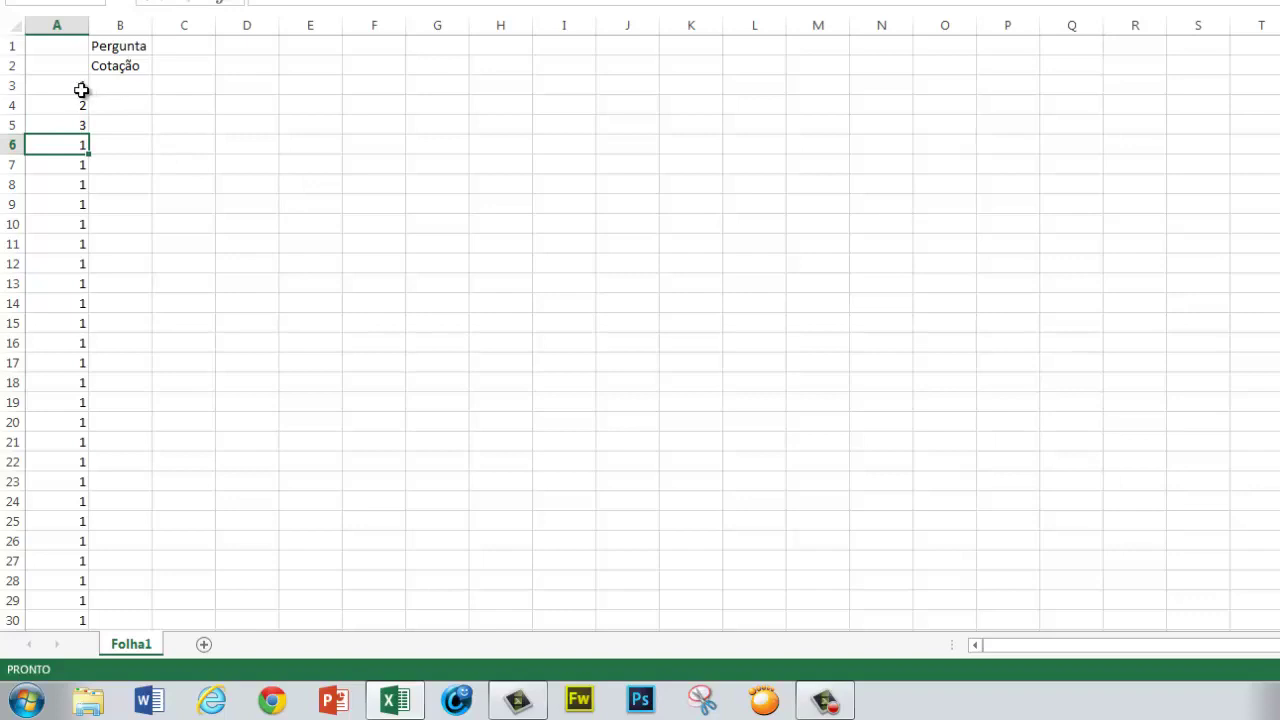
- Extend the A3:A5 series down column A to row 35 and clear A33:A35 so the numbering ends at 30
{"action": "left_click_drag", "start_coordinate": [82, 90], "coordinate": [81, 122]}
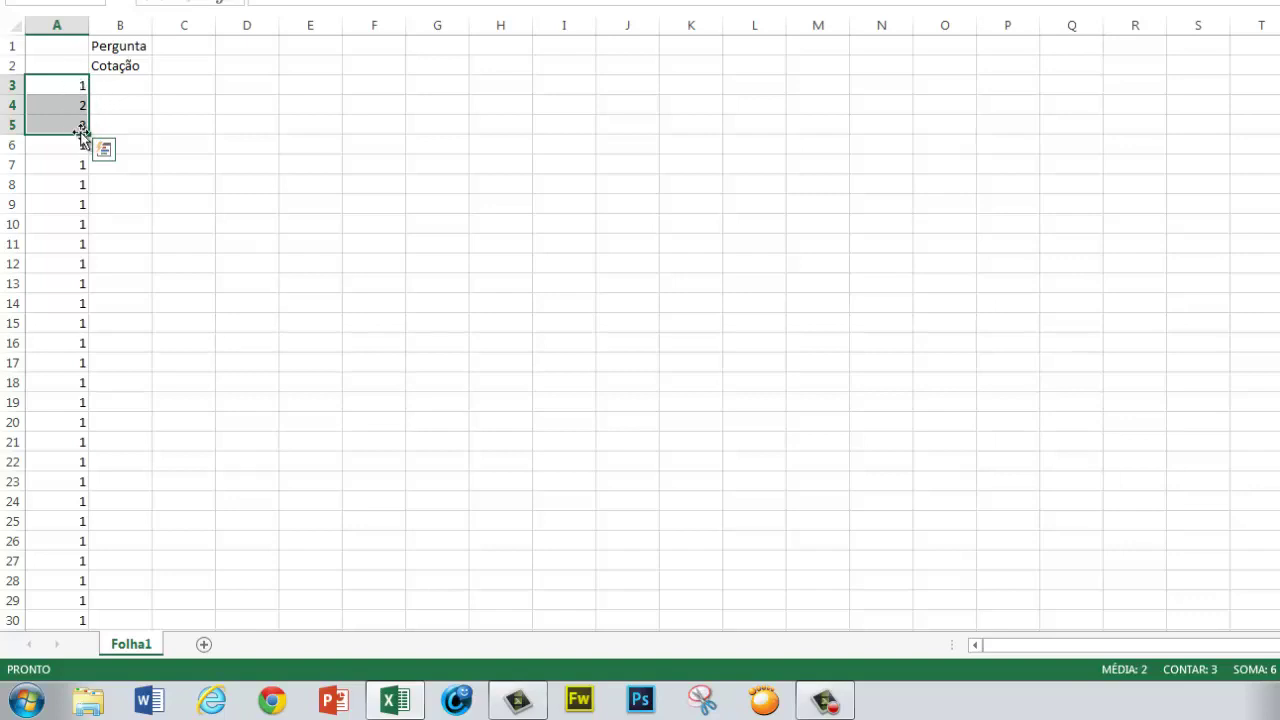
{"action": "left_click_drag", "start_coordinate": [89, 135], "coordinate": [70, 603]}
{"action": "key", "text": "Delete"}
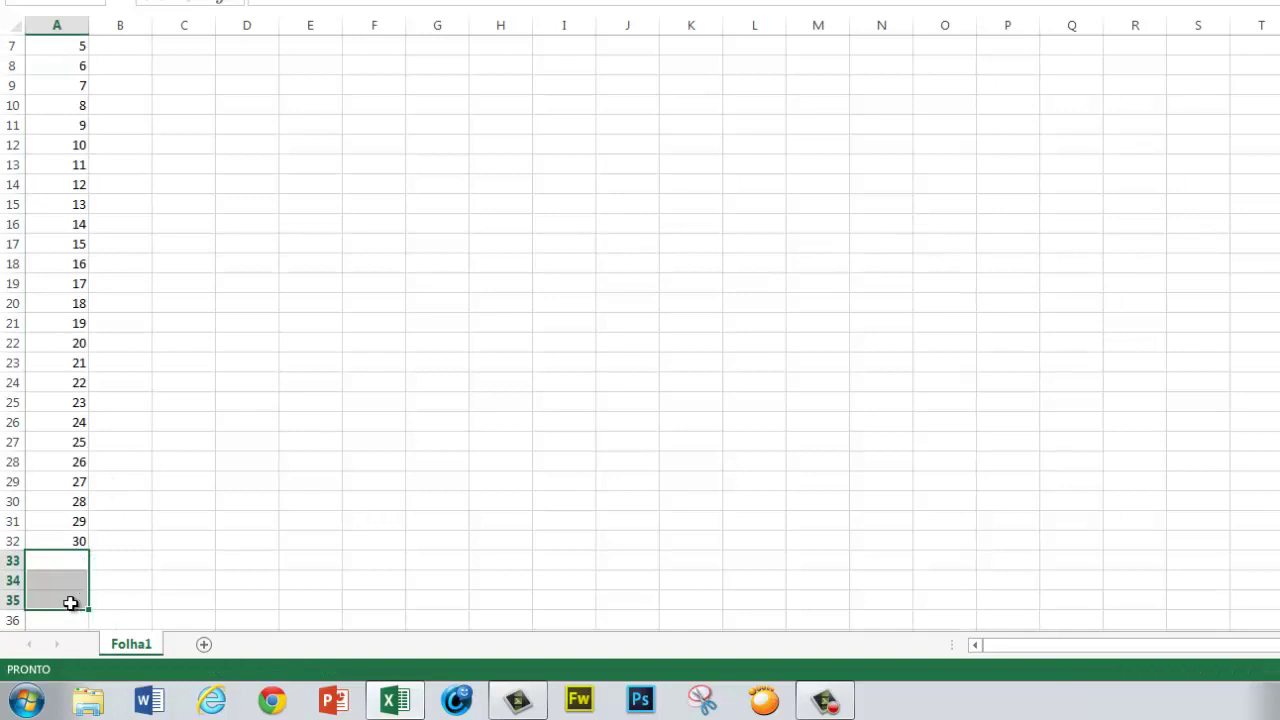
{"action": "scroll", "coordinate": [71, 603], "scroll_direction": "up", "scroll_amount": 2}
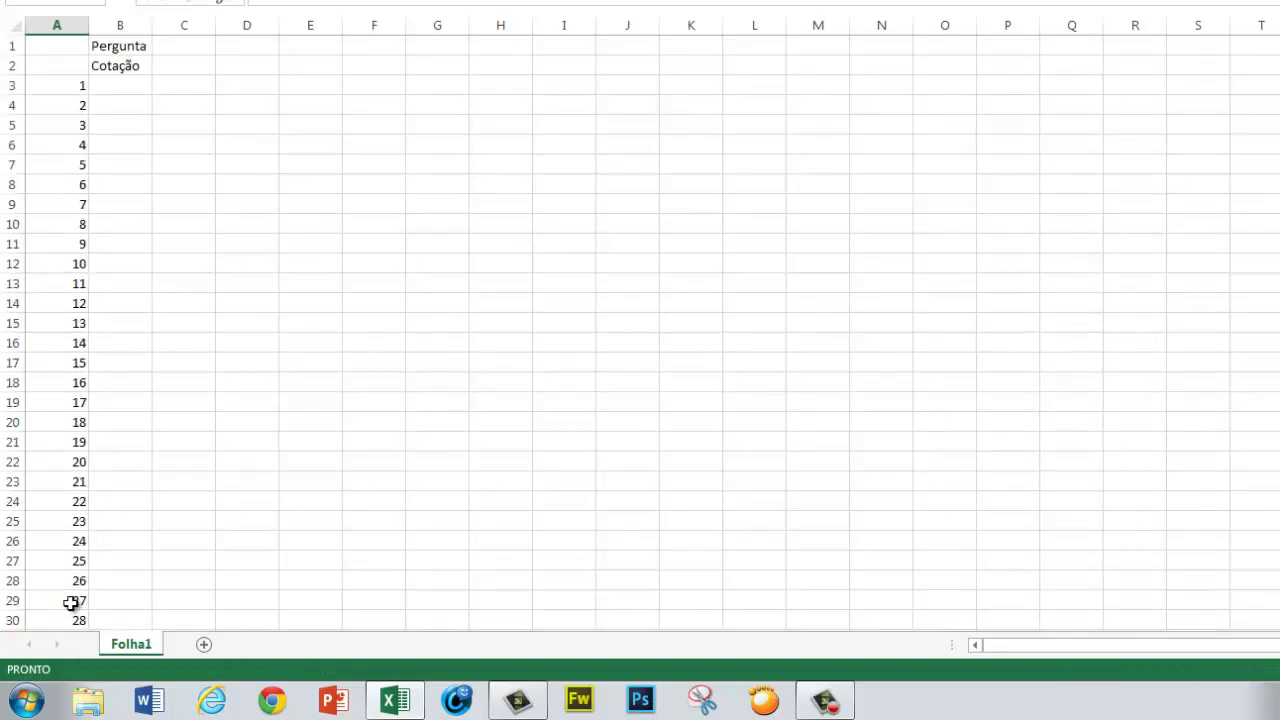
- Enter the heading "Nº" in cell A2 above the number column
{"action": "left_click", "coordinate": [54, 64]}
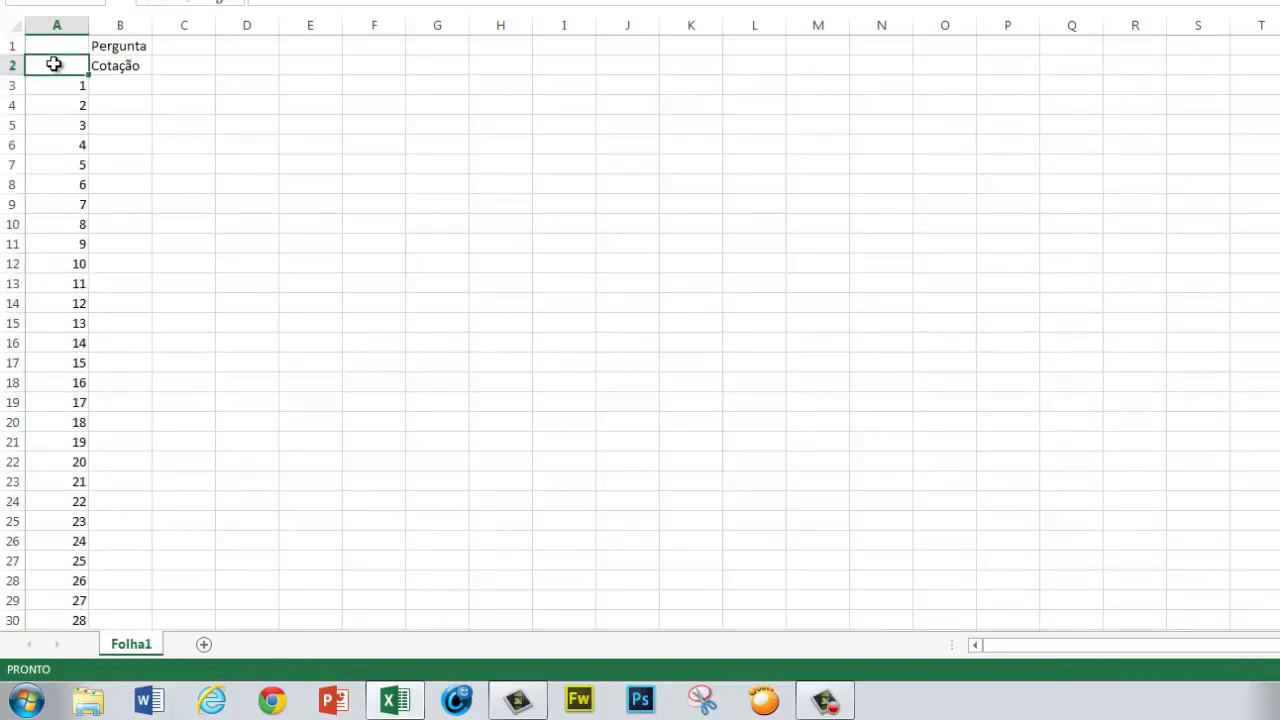
{"action": "type", "text": "Nº"}
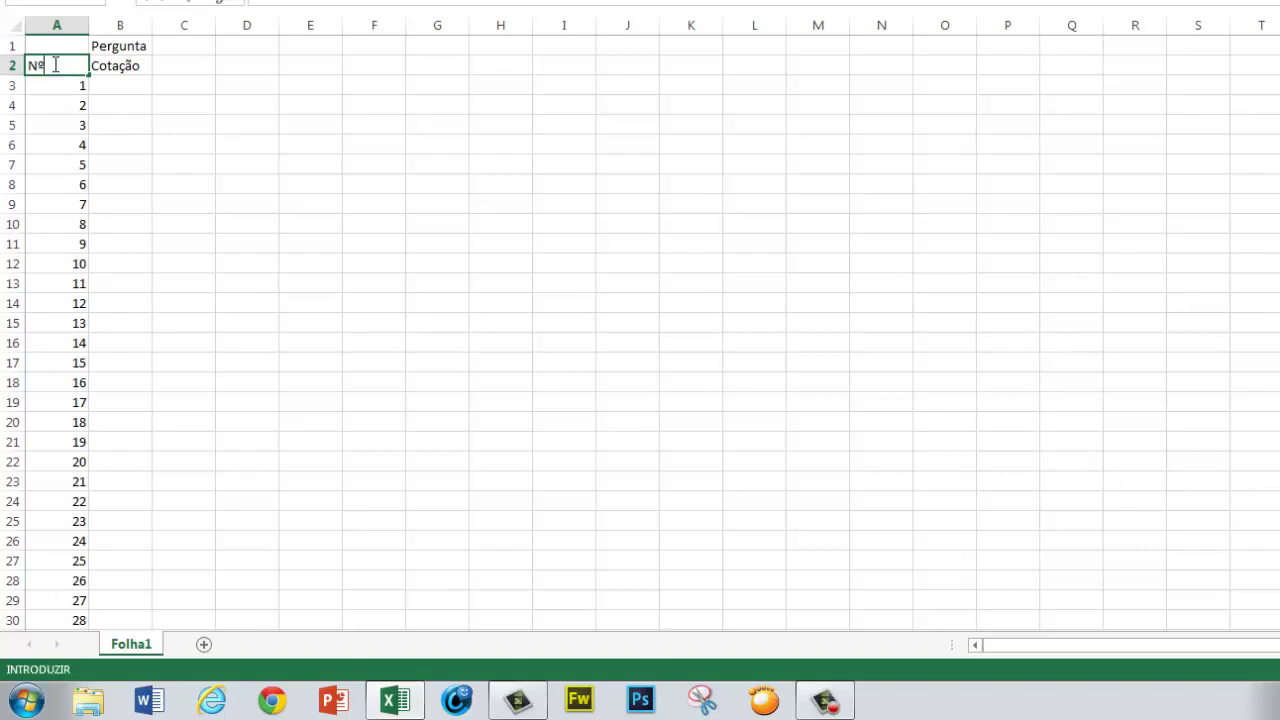
{"action": "key", "text": "Return"}
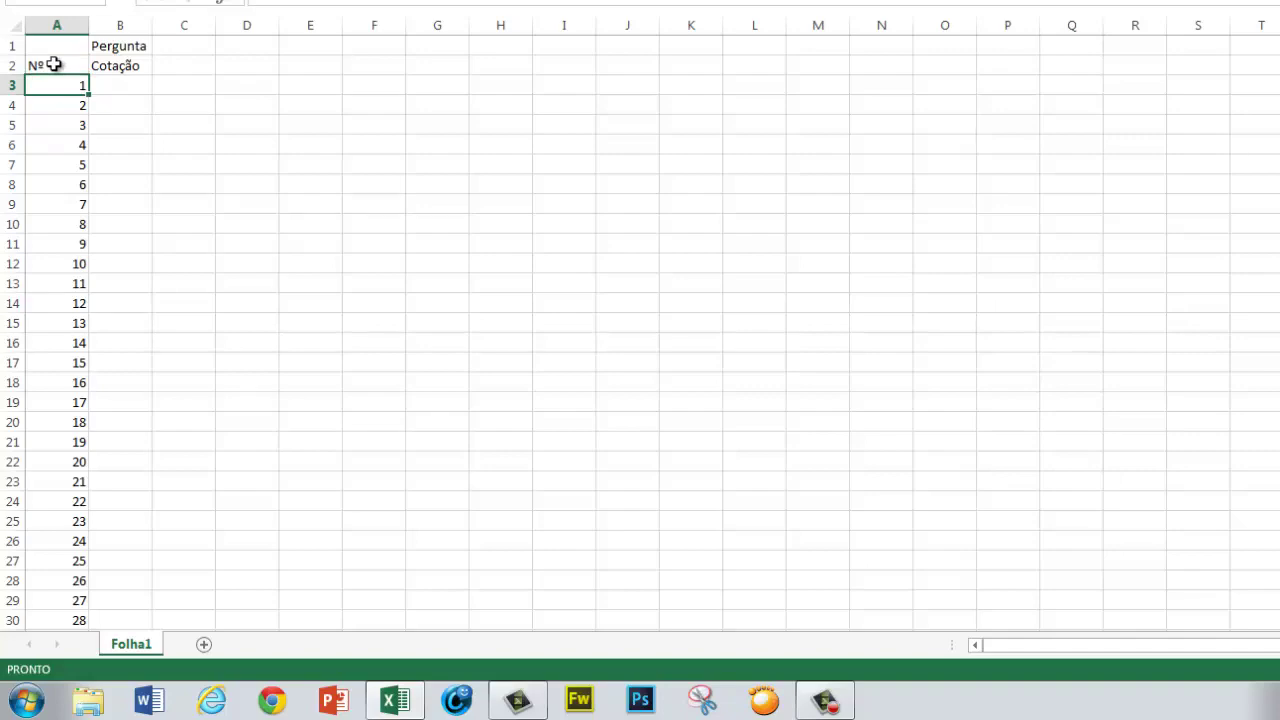
- Enter the question numbers 1, 2 and 3 in cells C1, D1 and E1 beside "Pergunta"
{"action": "left_click", "coordinate": [177, 46]}
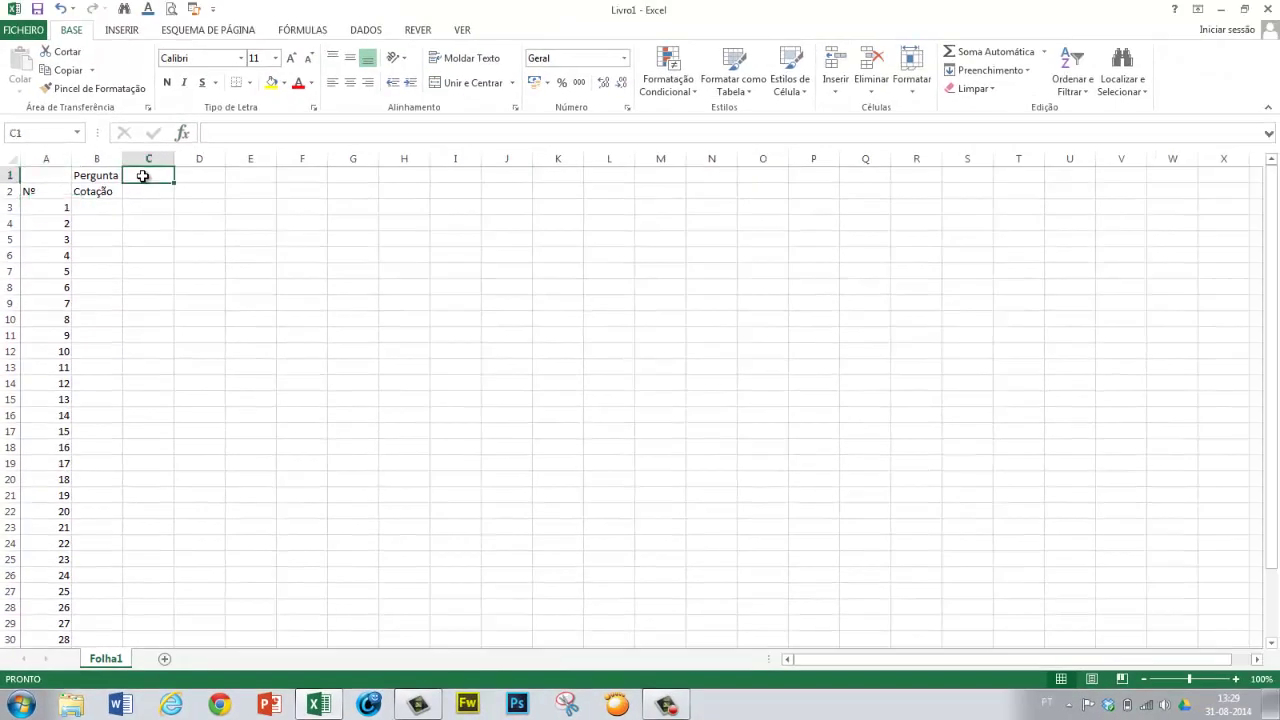
{"action": "type", "text": "1"}
{"action": "key", "text": "Return"}
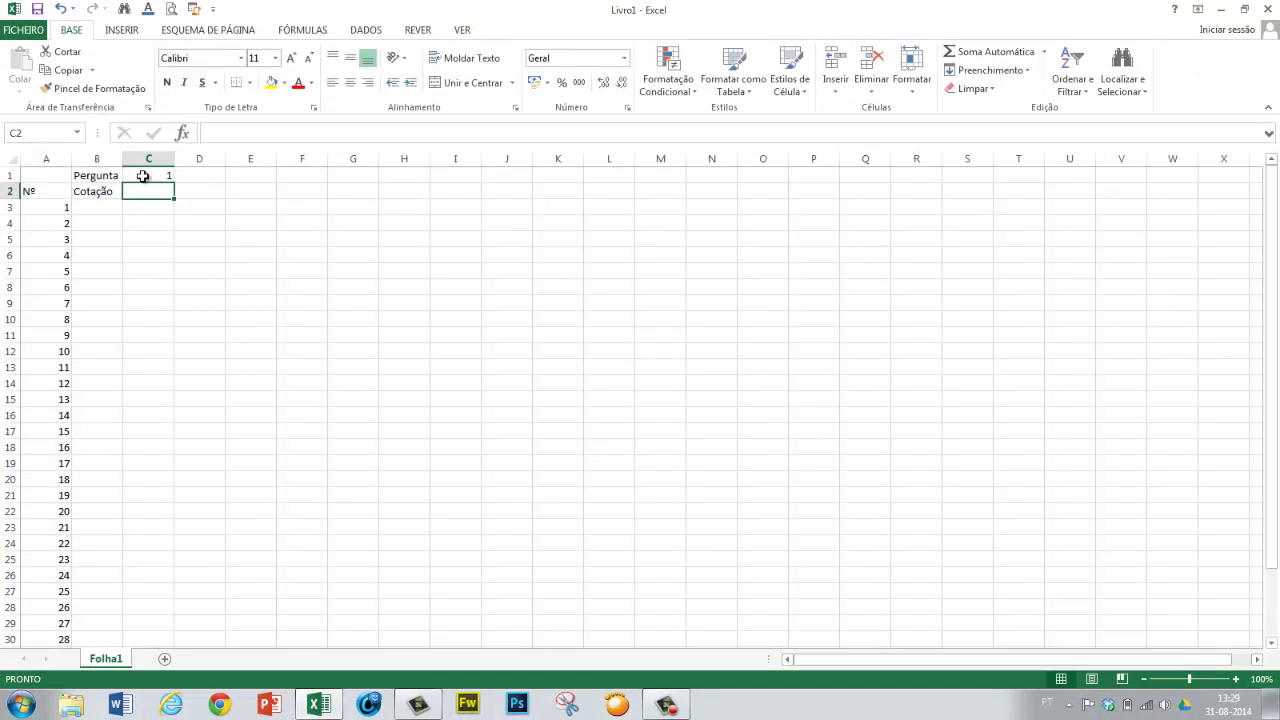
{"action": "key", "text": "Up"}
{"action": "key", "text": "Right"}
{"action": "type", "text": "2"}
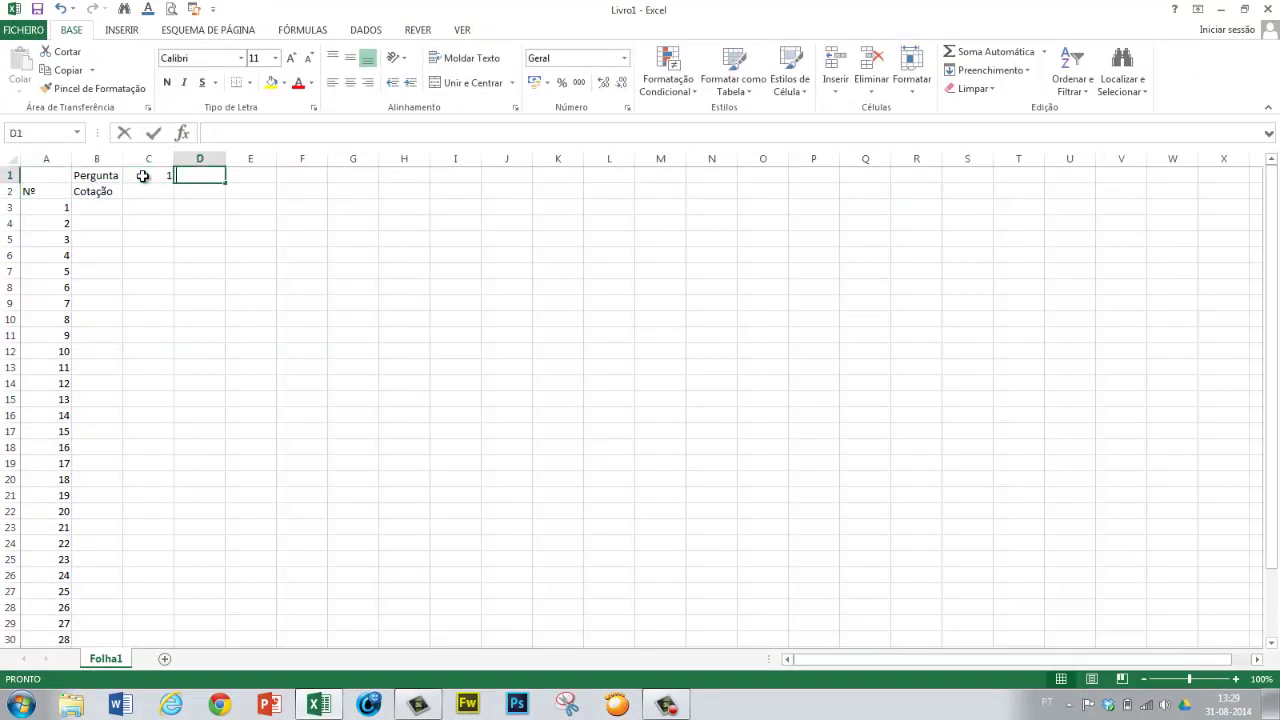
{"action": "key", "text": "Right"}
{"action": "type", "text": "3"}
{"action": "key", "text": "Return"}
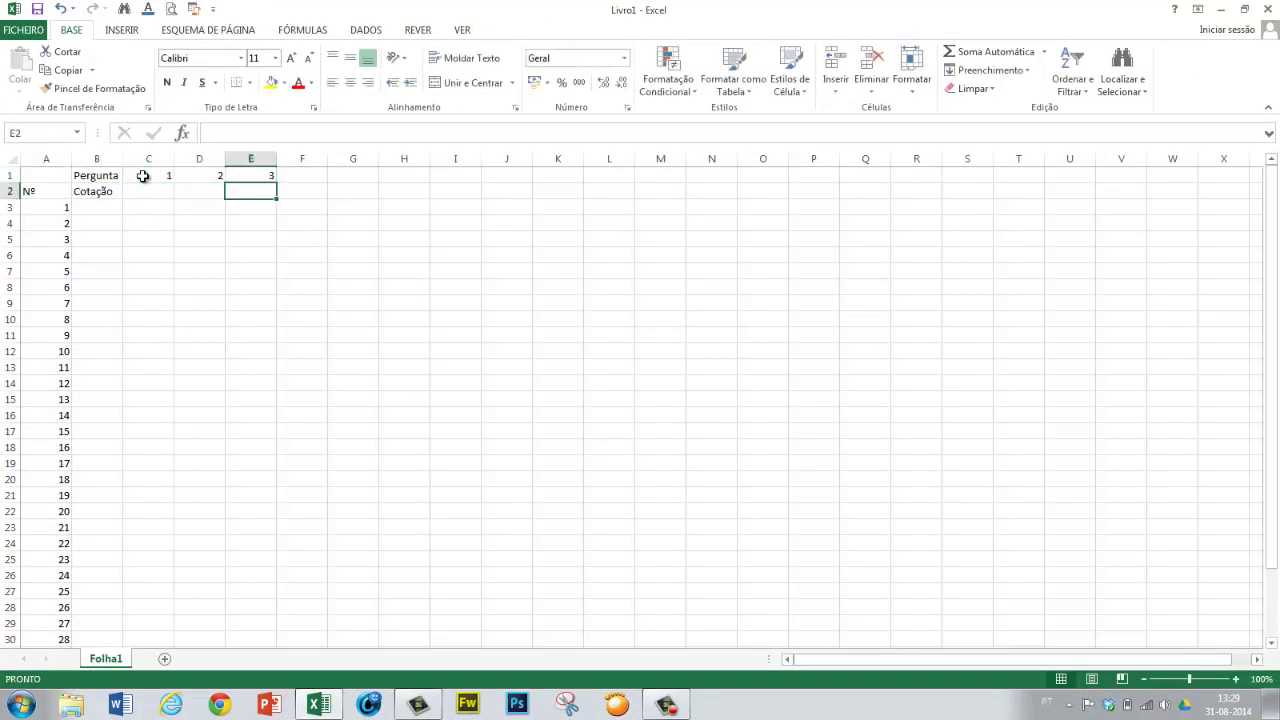
- Enter the heading "Total" in cell F1 after the question numbers
{"action": "key", "text": "Left"}
{"action": "key", "text": "Left"}
{"action": "key", "text": "Left"}
{"action": "key", "text": "Right"}
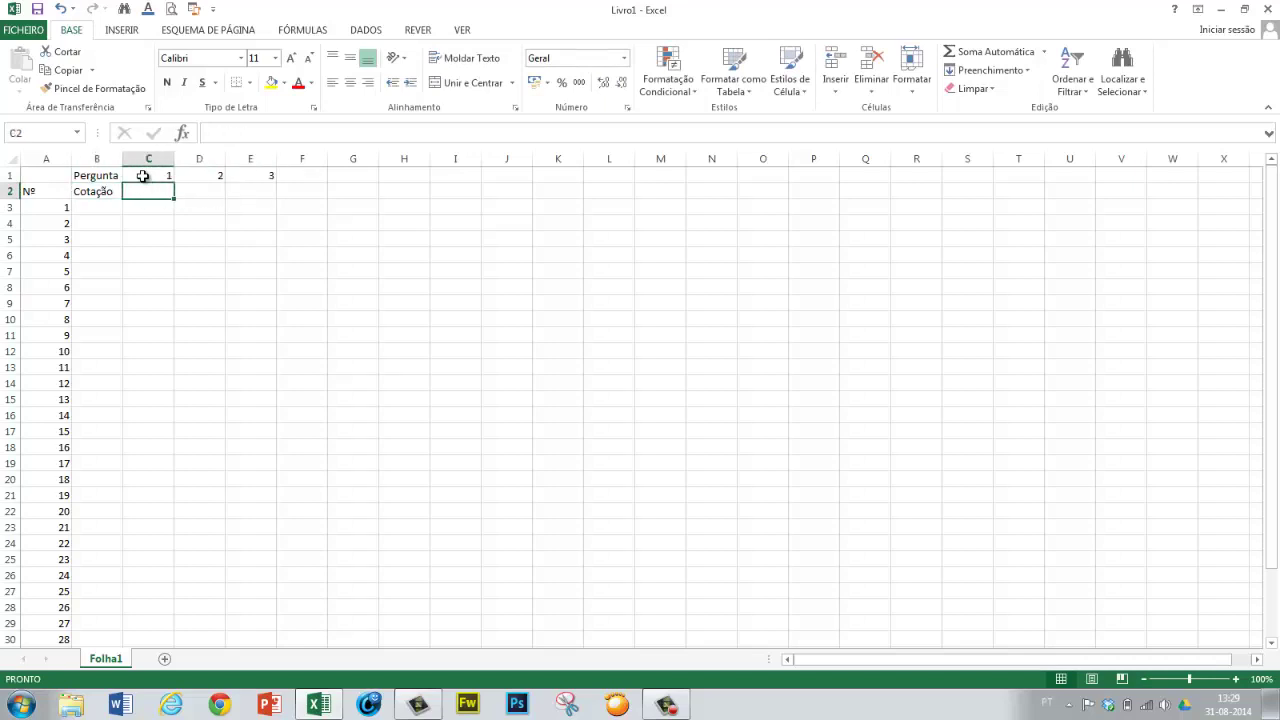
{"action": "key", "text": "Right"}
{"action": "key", "text": "Right"}
{"action": "key", "text": "Right"}
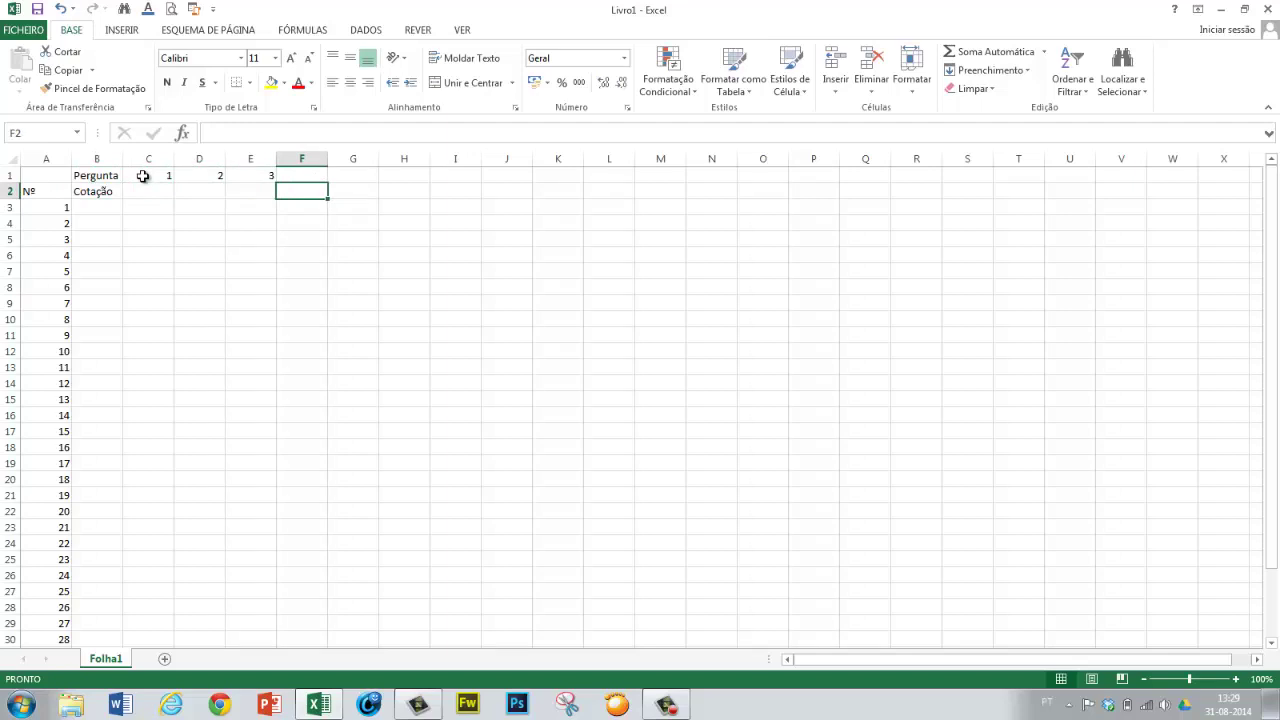
{"action": "key", "text": "Up"}
{"action": "type", "text": "T"}
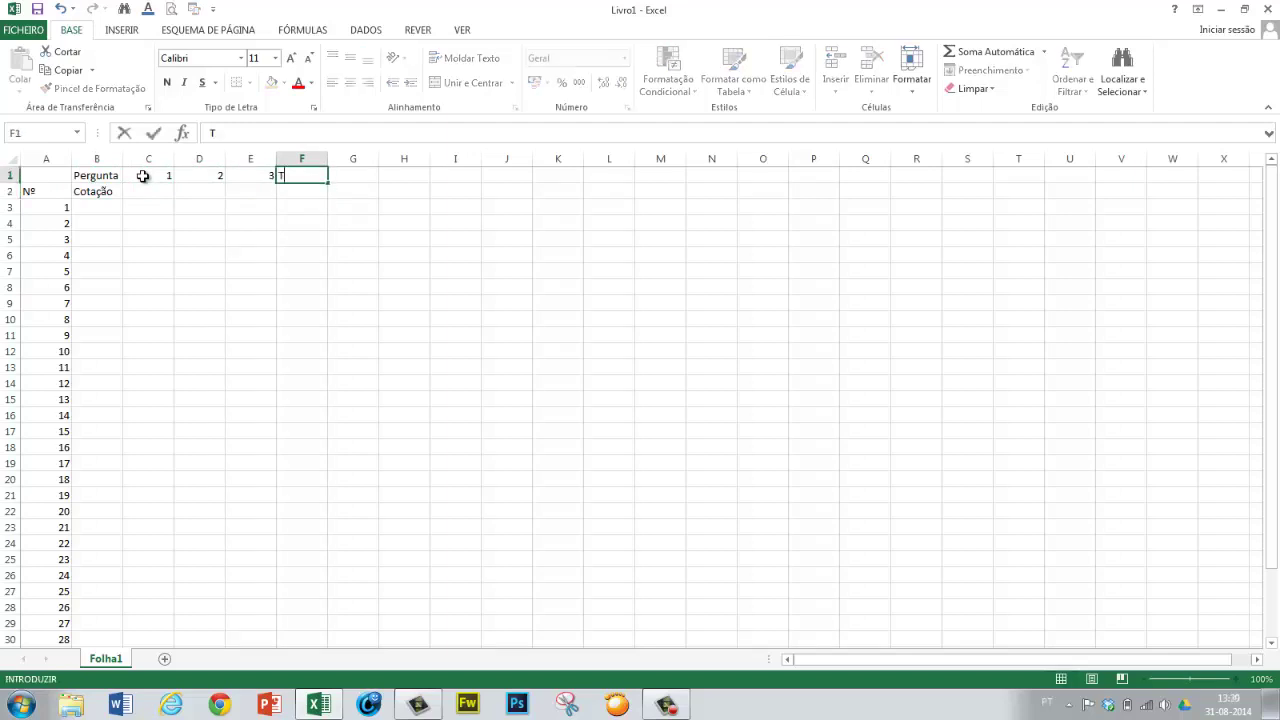
{"action": "type", "text": "otal"}
{"action": "key", "text": "Return"}
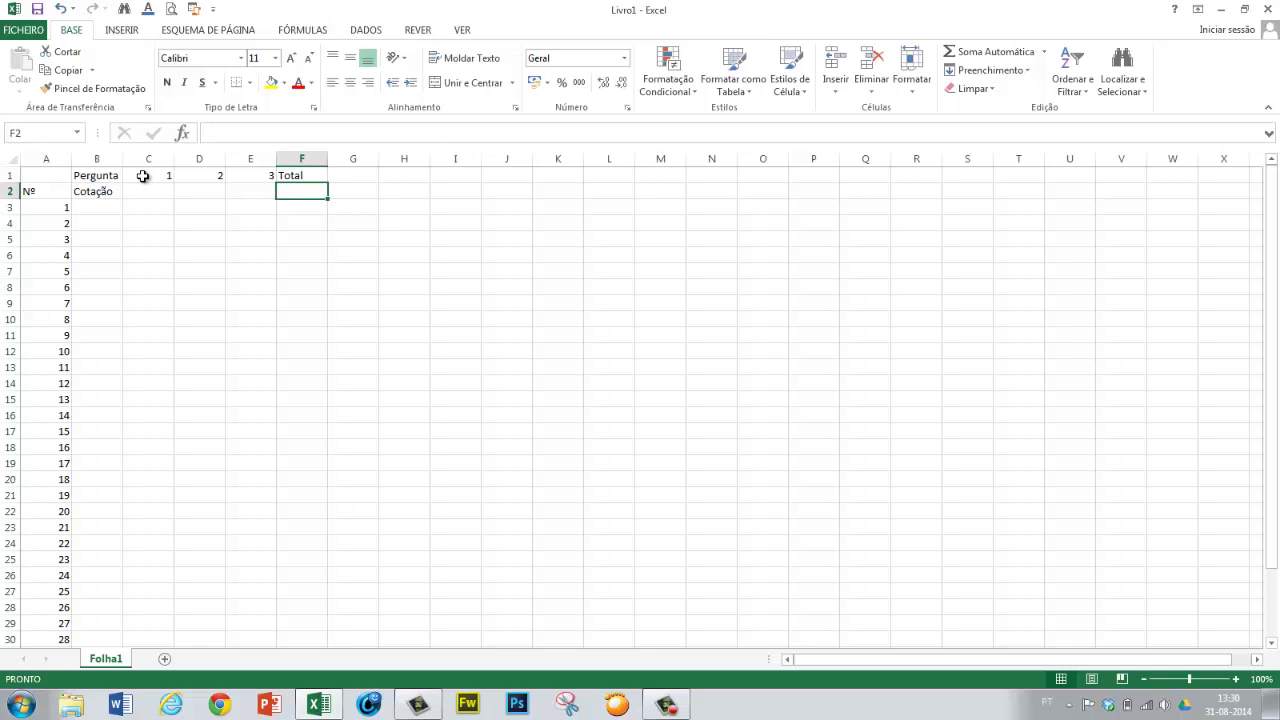
- Enter the formula =soma(C2:E2) in cell F2 to add up the question marks
{"action": "type", "text": "="}
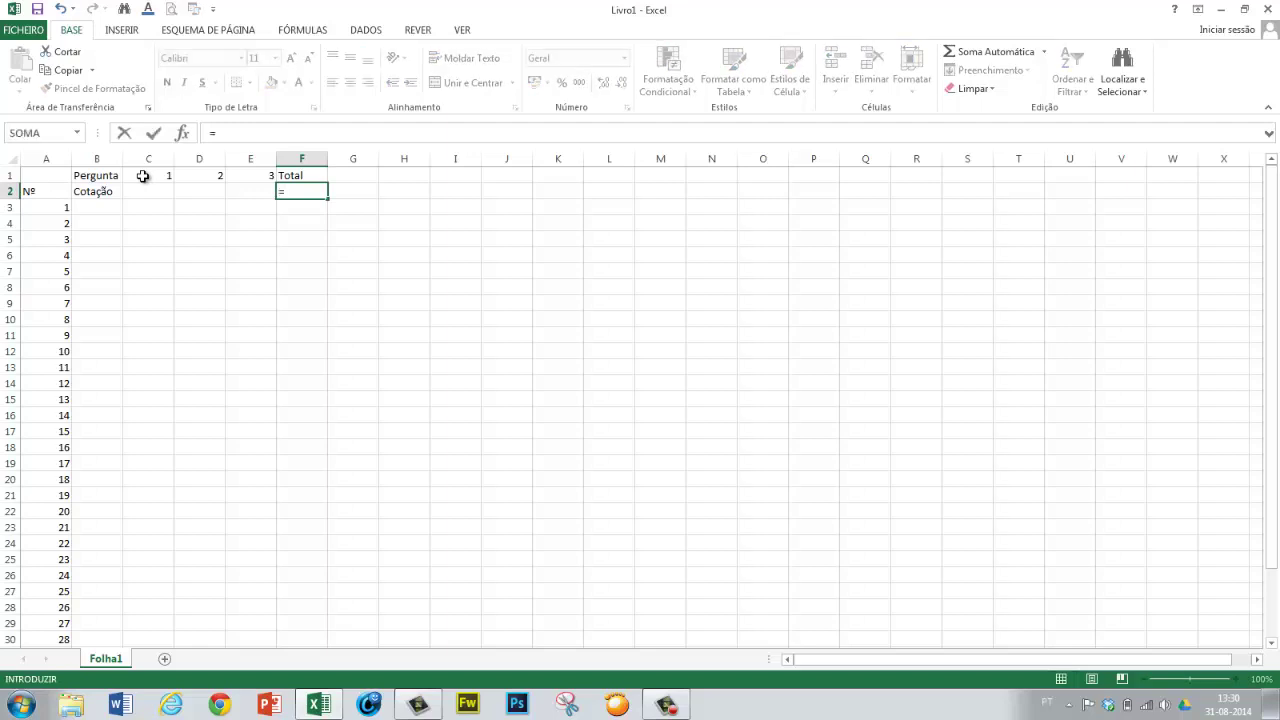
{"action": "type", "text": "soma"}
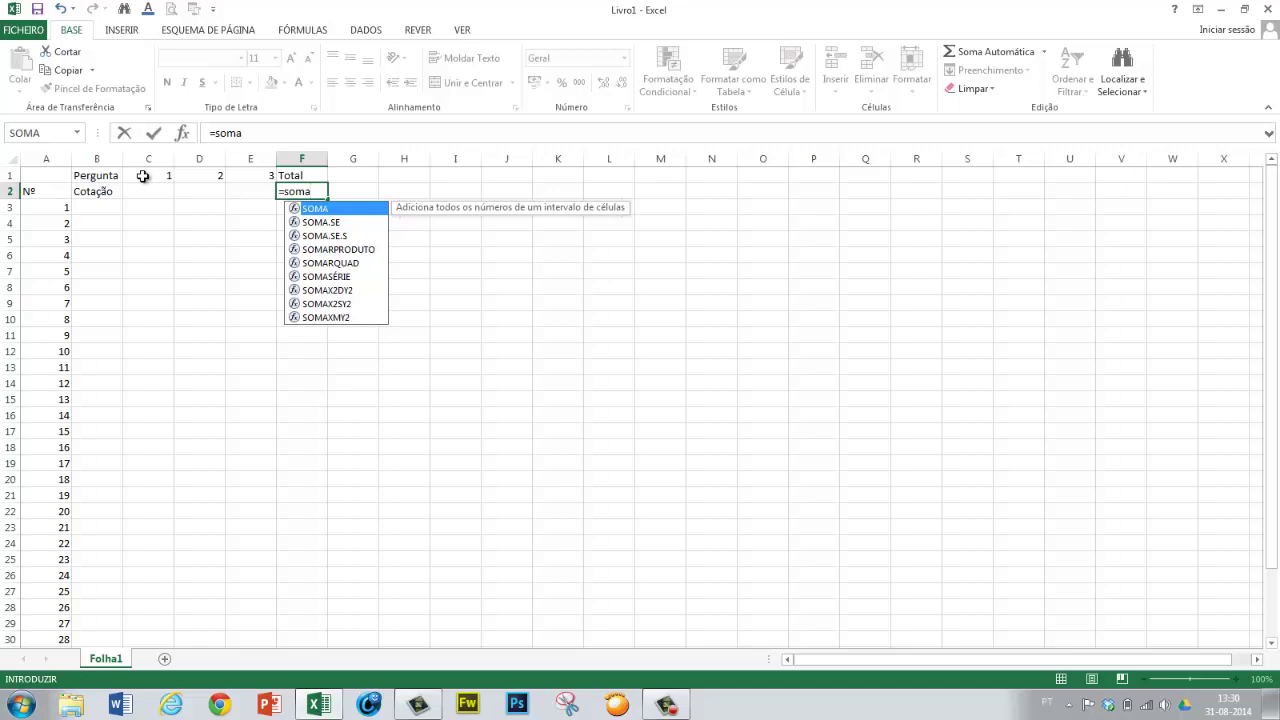
{"action": "type", "text": "("}
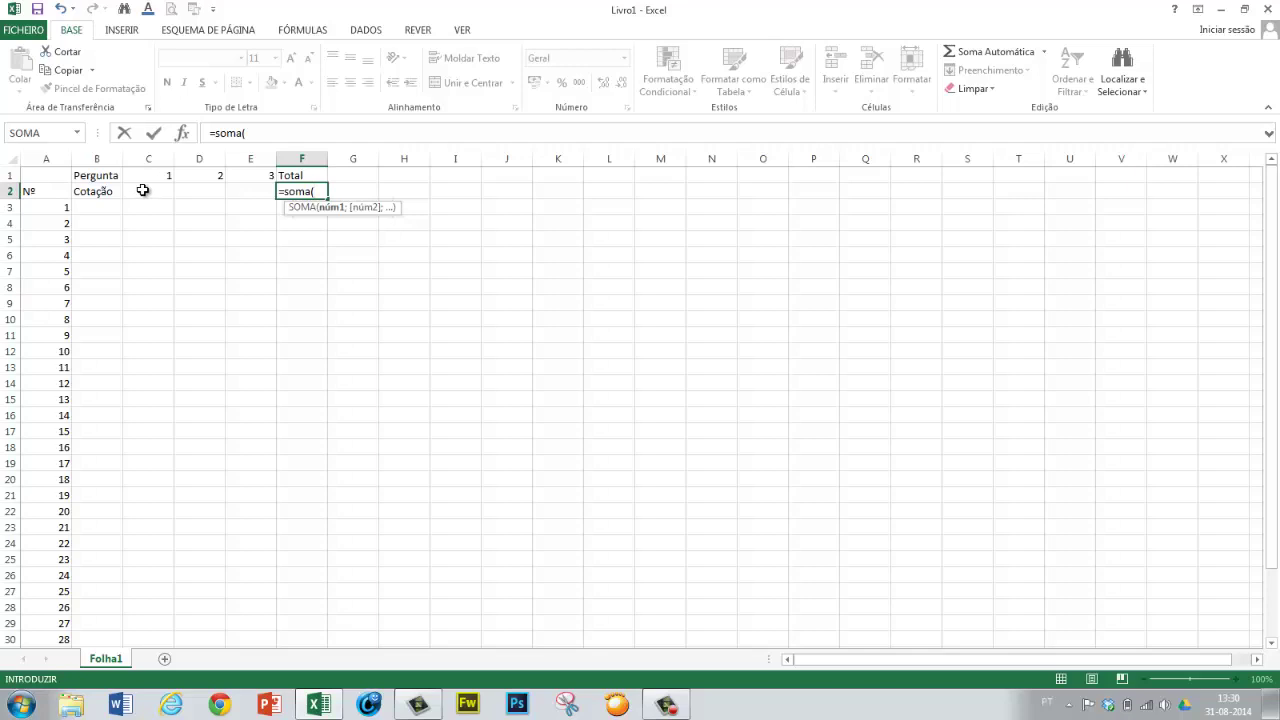
{"action": "left_click", "coordinate": [143, 190]}
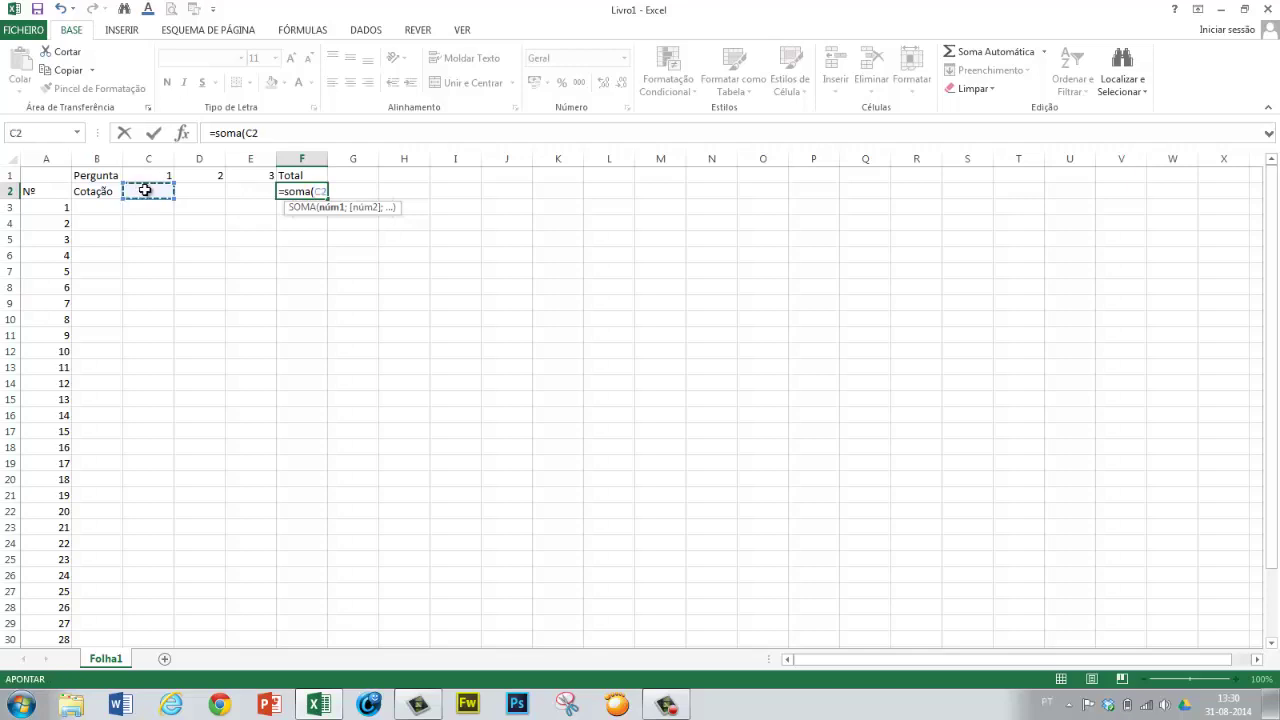
{"action": "left_click_drag", "start_coordinate": [168, 190], "coordinate": [238, 188]}
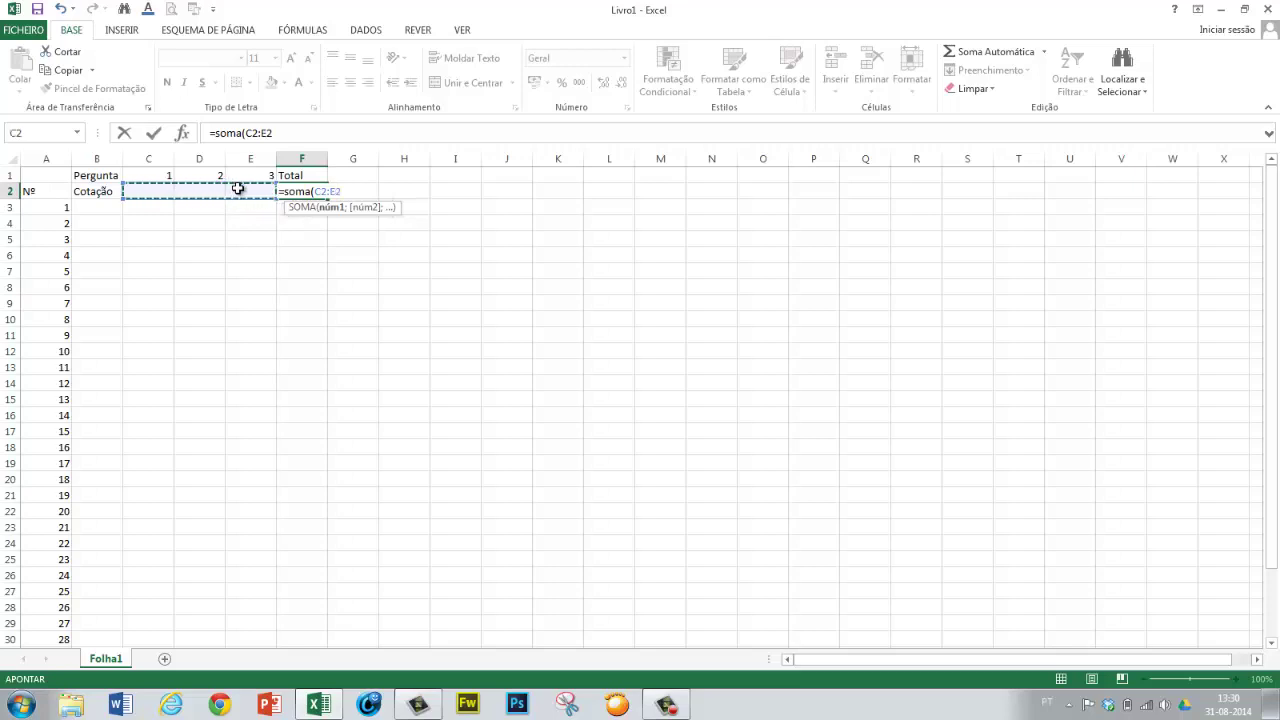
{"action": "type", "text": ")"}
{"action": "key", "text": "Return"}
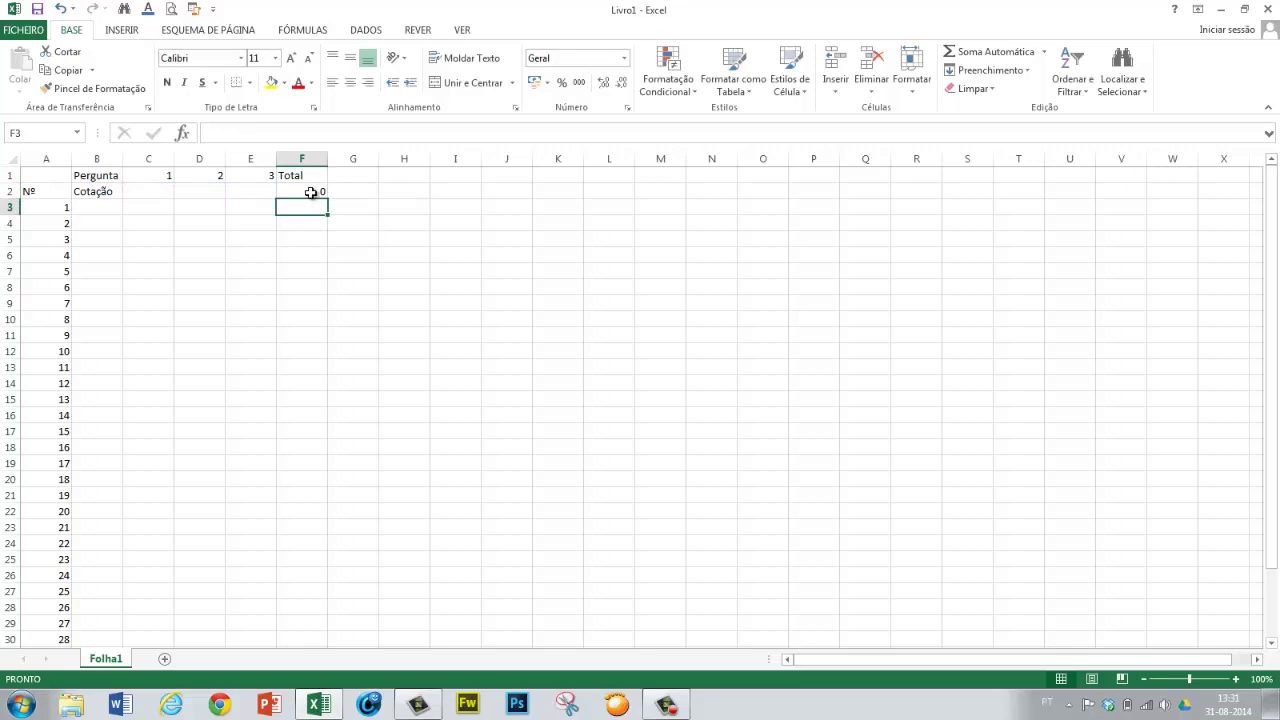
- Enter the marks 20, 25 and 10 in cells C2, D2 and E2 of the "Cotação" row
{"action": "left_click", "coordinate": [160, 193]}
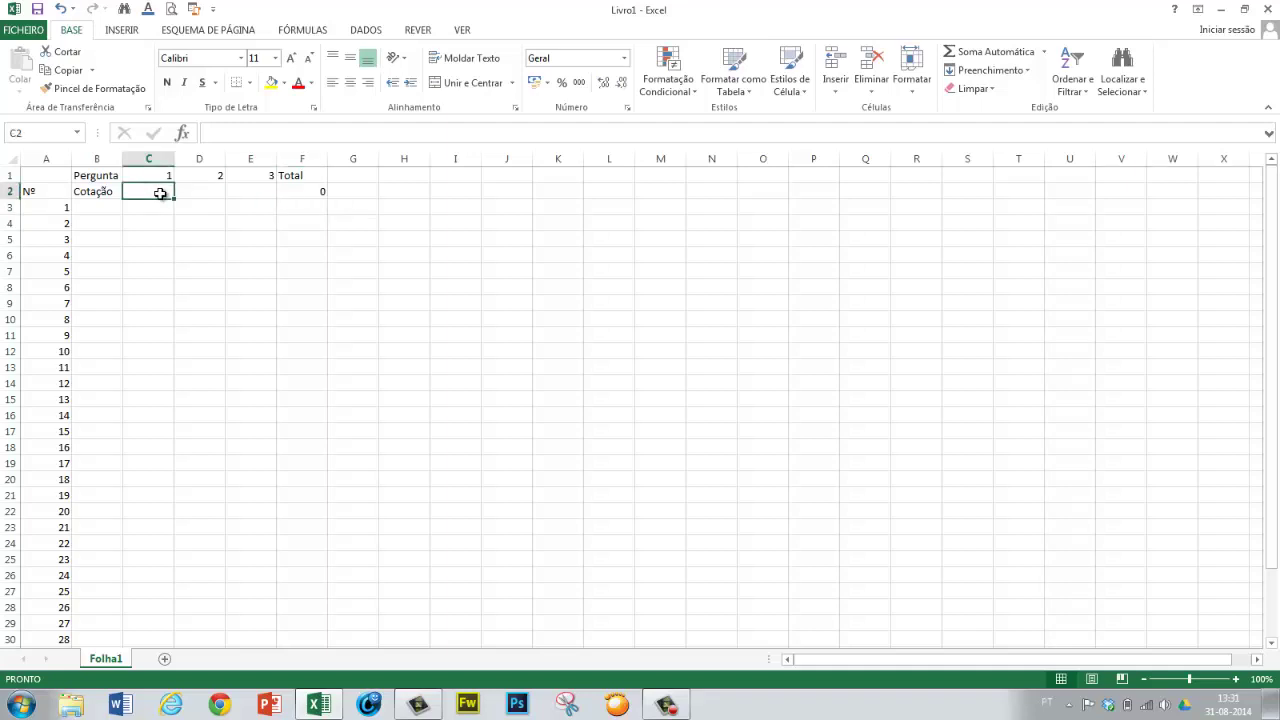
{"action": "type", "text": "20"}
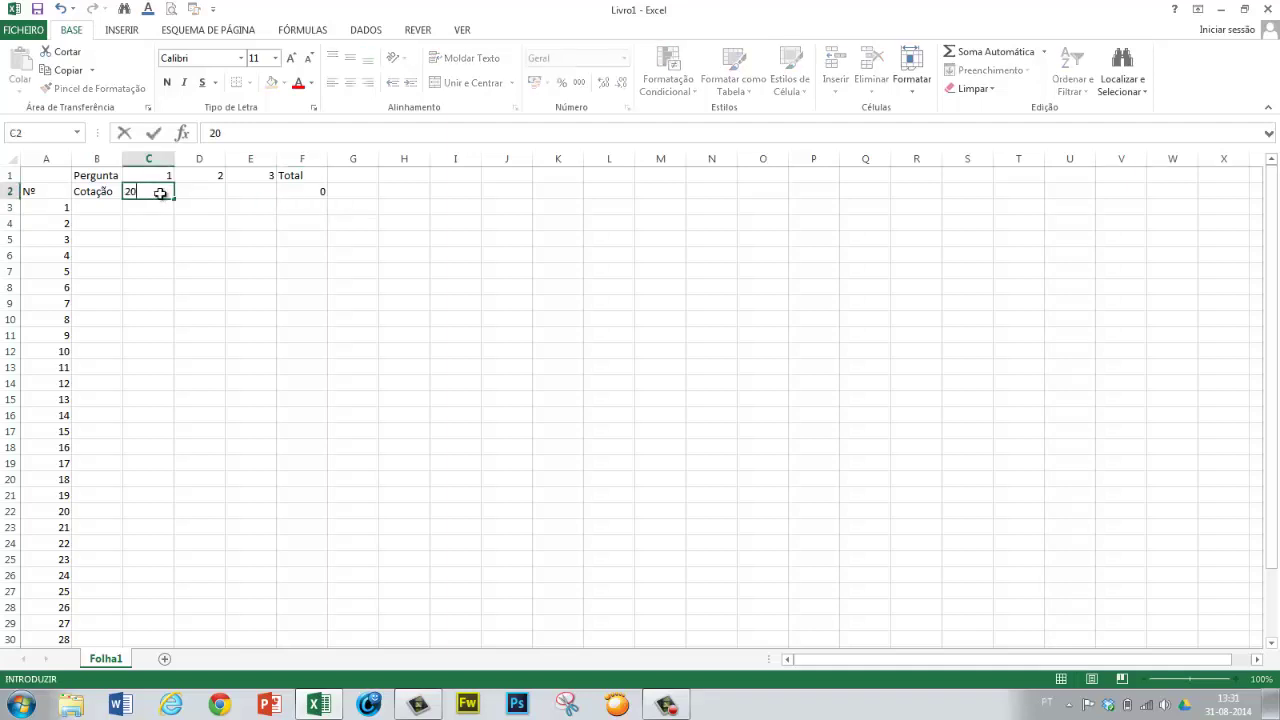
{"action": "key", "text": "Tab"}
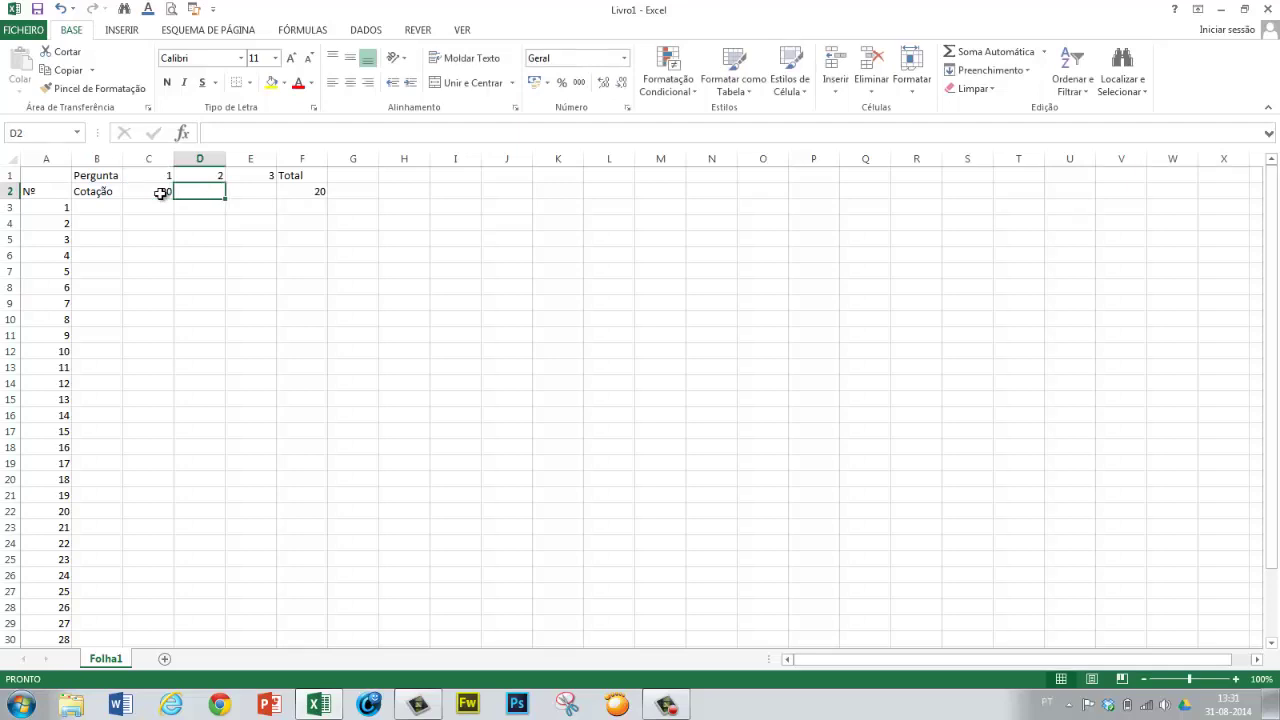
{"action": "type", "text": "25"}
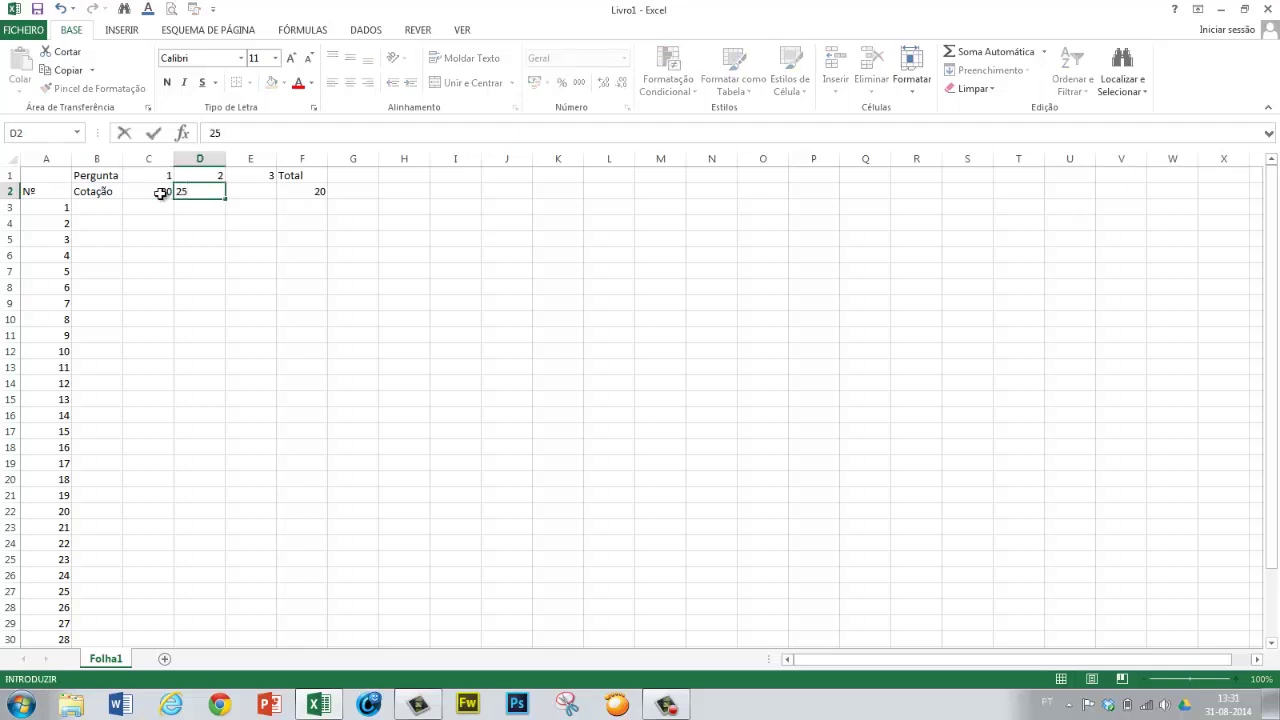
{"action": "key", "text": "Tab"}
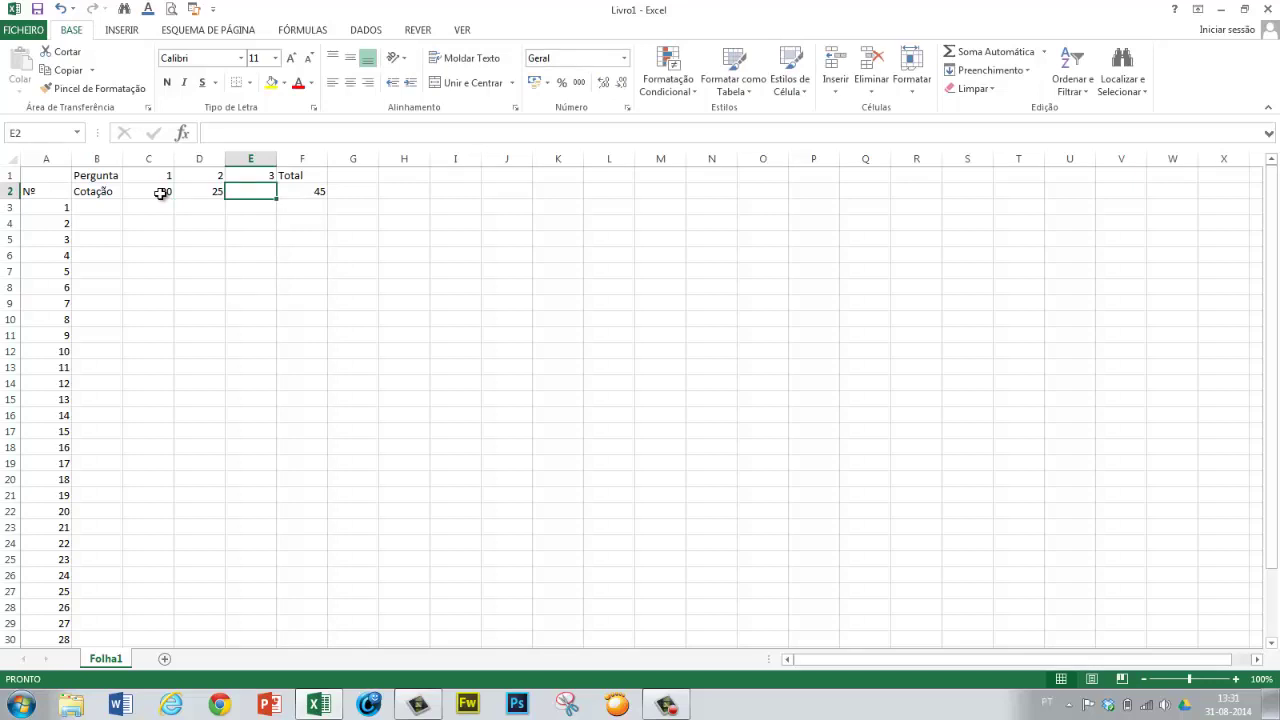
{"action": "type", "text": "10"}
{"action": "key", "text": "Return"}
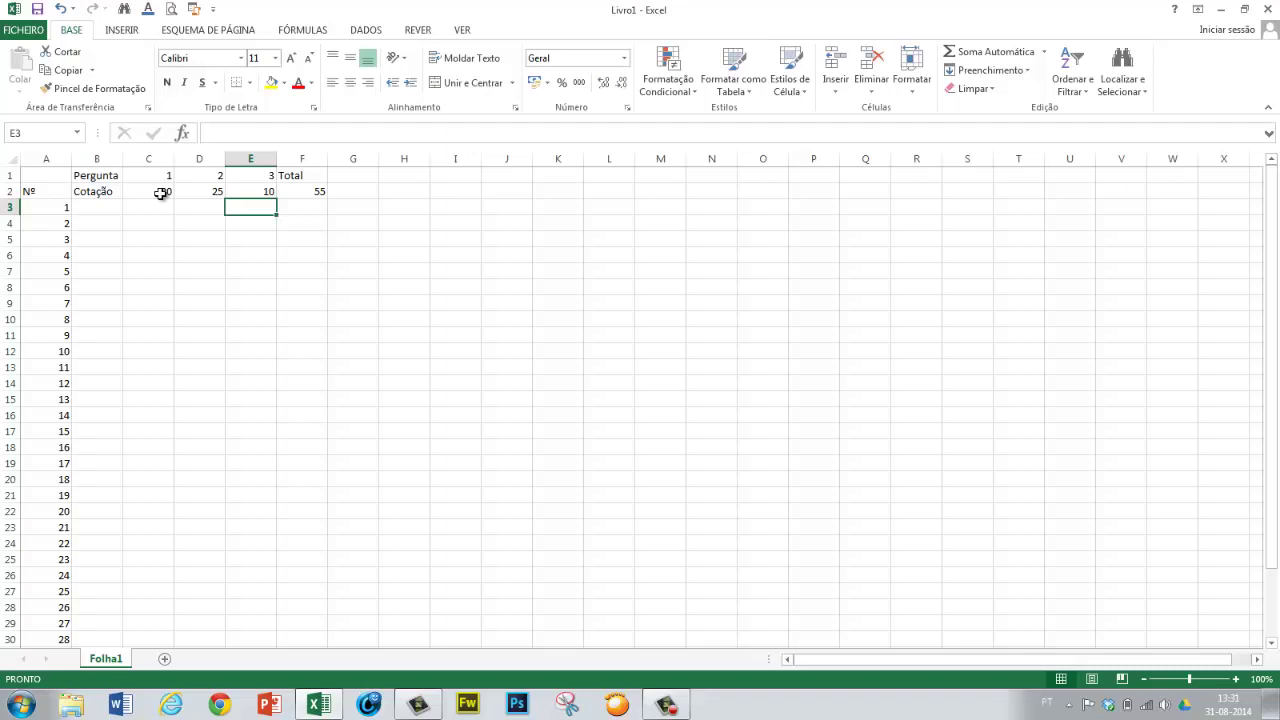
{"action": "key", "text": "Up"}
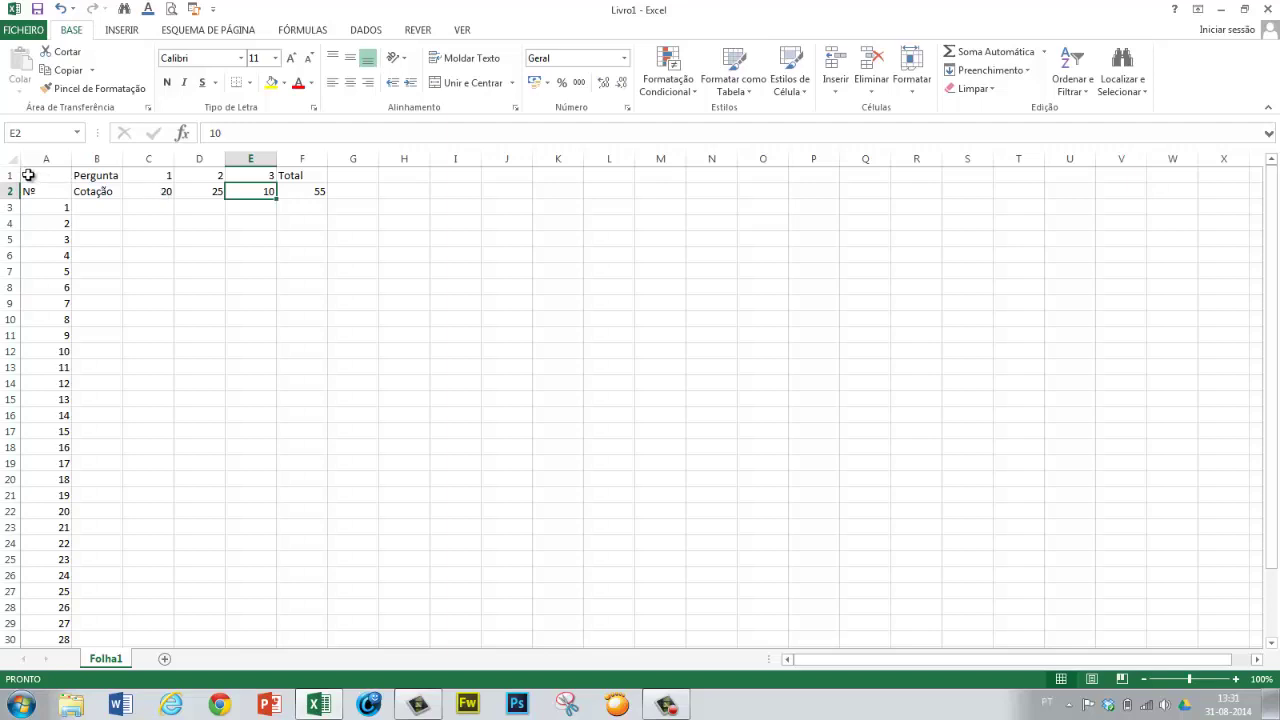
- Select the table from A1 to the last student row in column F and set a thin solid line for its inner vertical borders
{"action": "left_click_drag", "start_coordinate": [29, 177], "coordinate": [299, 587]}
{"action": "scroll", "coordinate": [299, 587], "scroll_direction": "up", "scroll_amount": 2}
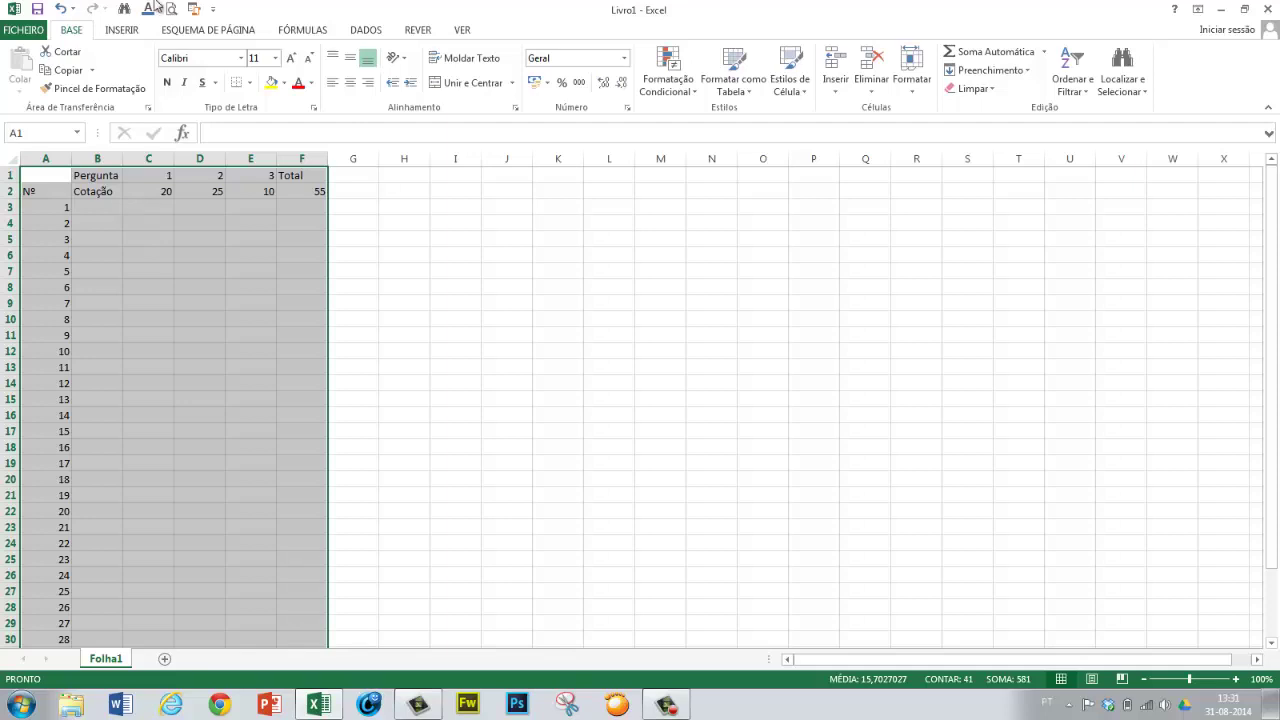
{"action": "left_click", "coordinate": [251, 88]}
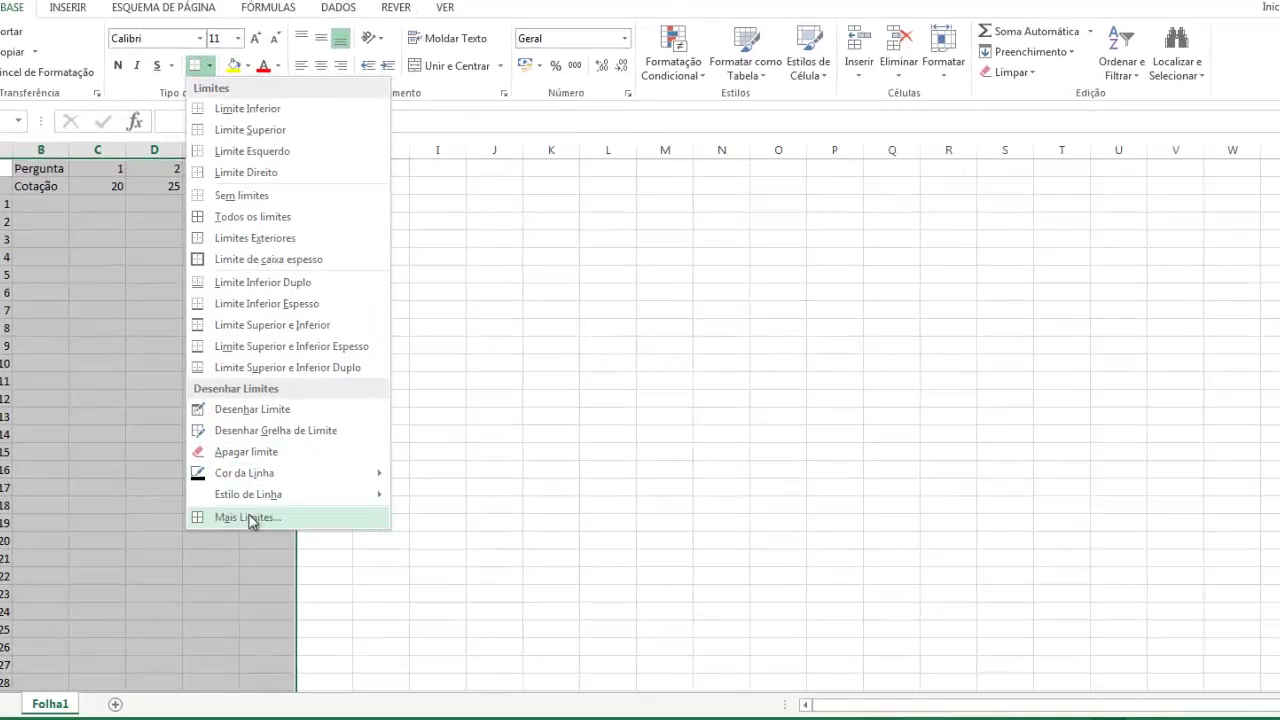
{"action": "left_click", "coordinate": [248, 517]}
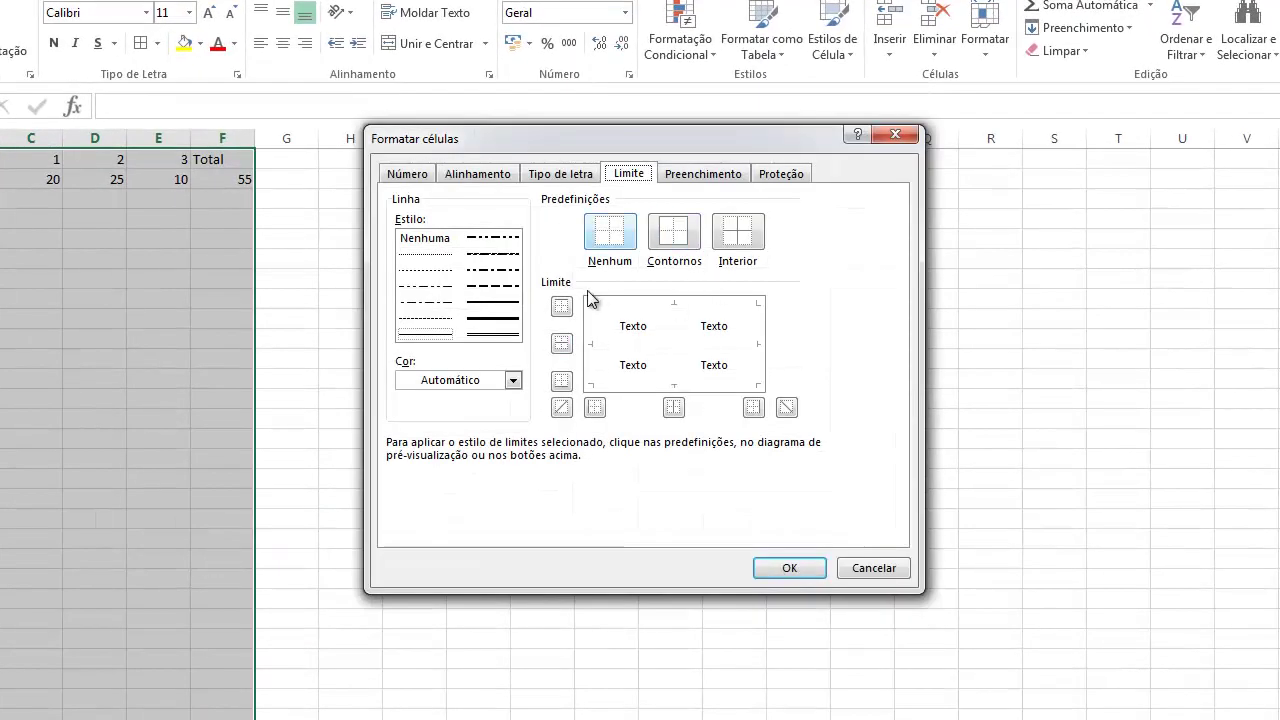
{"action": "left_click", "coordinate": [441, 334]}
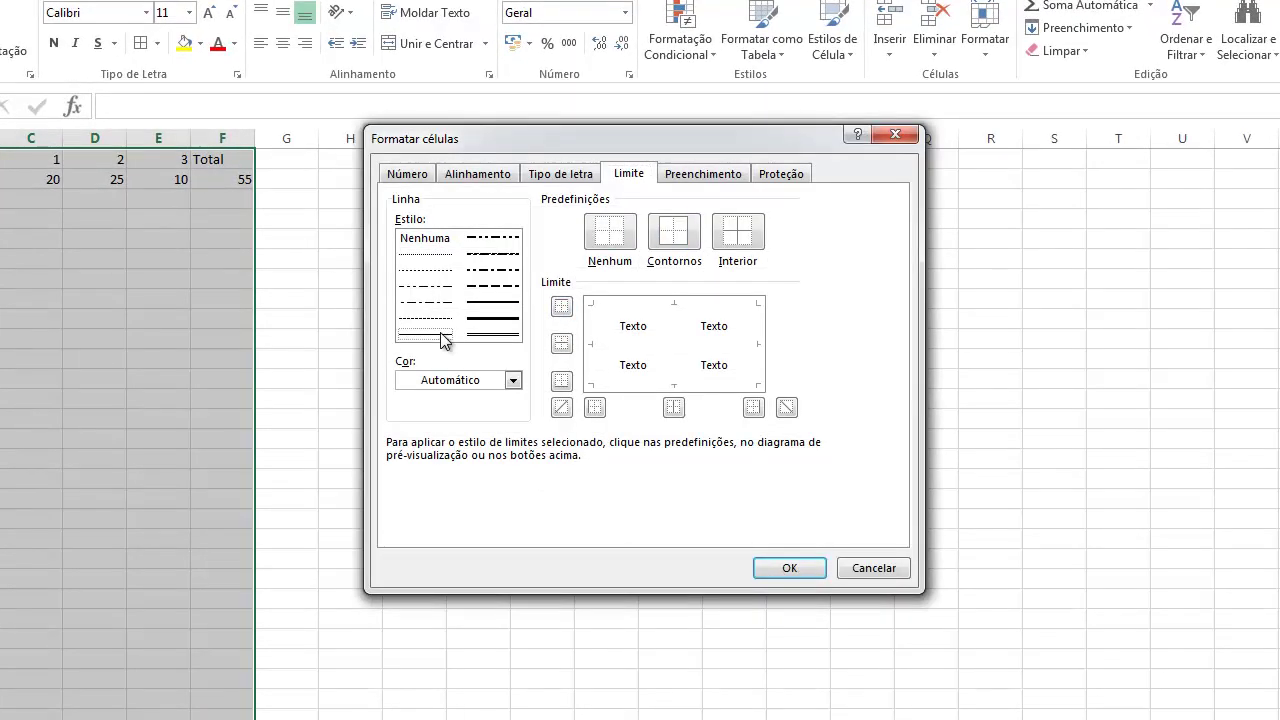
{"action": "left_click", "coordinate": [425, 242]}
{"action": "left_click", "coordinate": [423, 336]}
{"action": "left_click", "coordinate": [674, 326]}
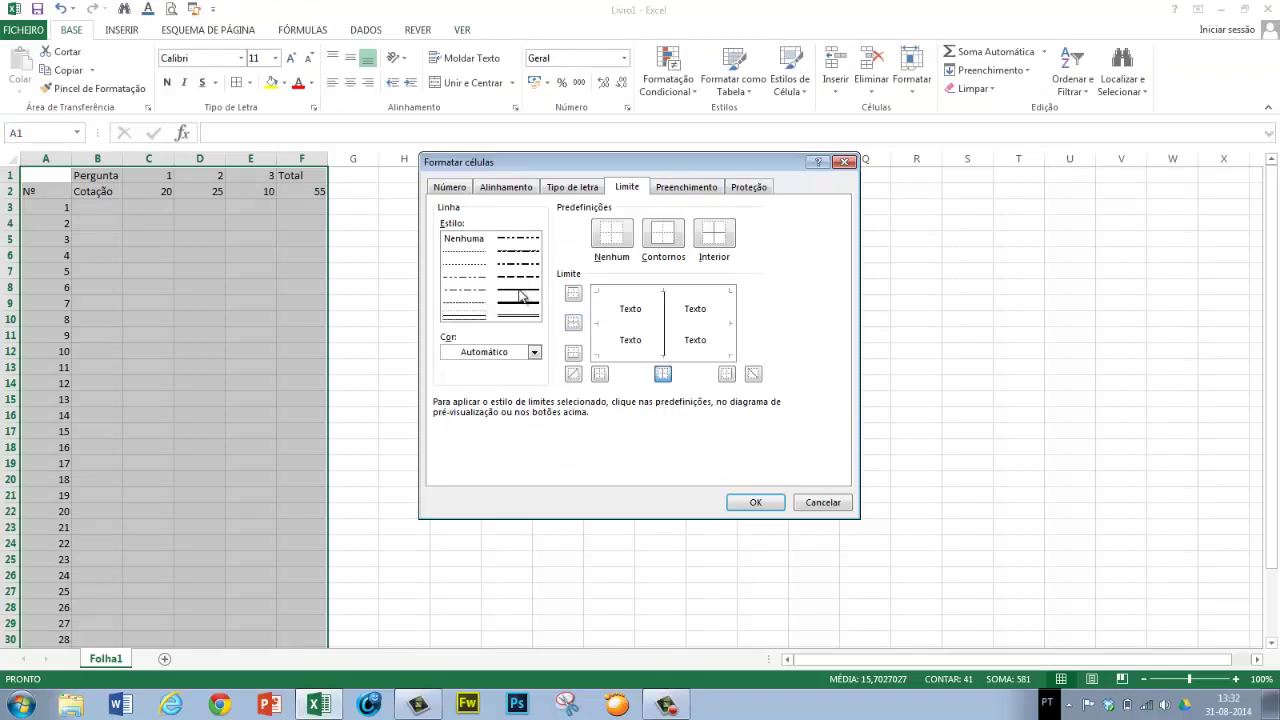
- Set a thicker solid line on all four outer edges of the selected table
{"action": "left_click", "coordinate": [519, 292]}
{"action": "left_click", "coordinate": [645, 291]}
{"action": "left_click", "coordinate": [600, 312]}
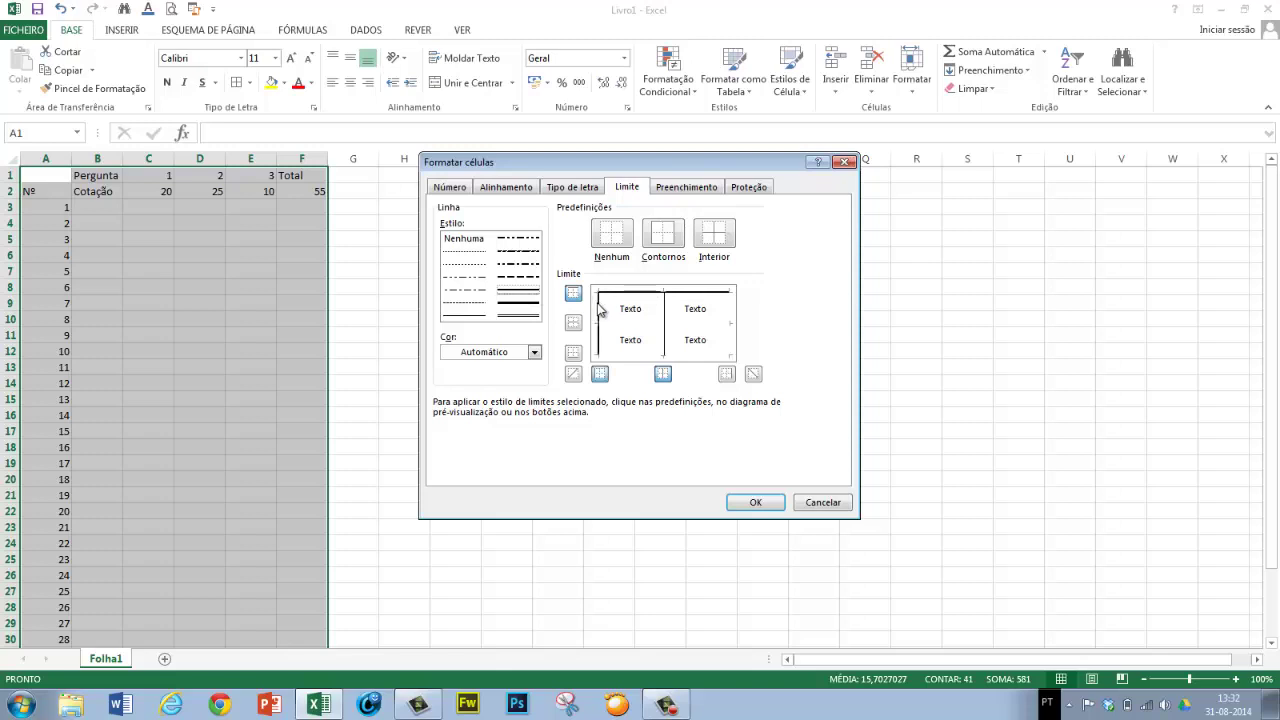
{"action": "left_click", "coordinate": [633, 356]}
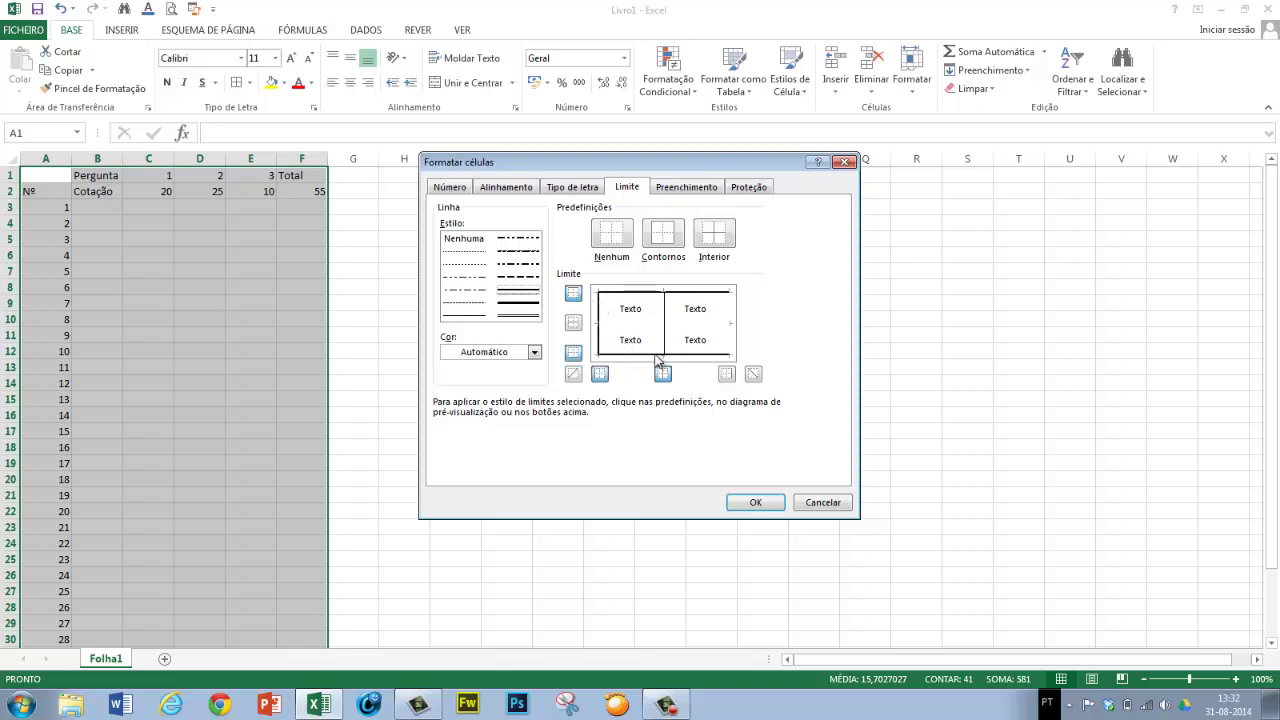
{"action": "left_click", "coordinate": [728, 340]}
- Set the table's inner horizontal borders to the thin solid line, apply the border formatting and deselect the table
{"action": "left_click", "coordinate": [627, 324]}
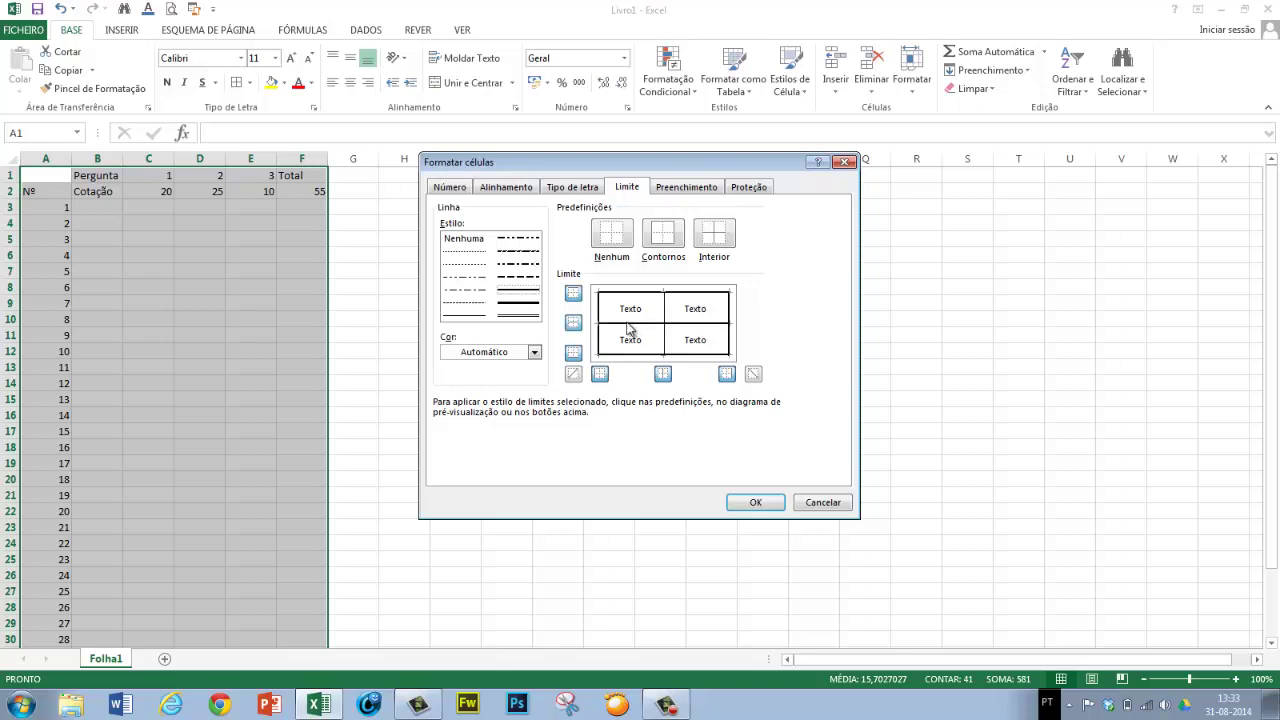
{"action": "left_click", "coordinate": [468, 316]}
{"action": "left_click", "coordinate": [637, 325]}
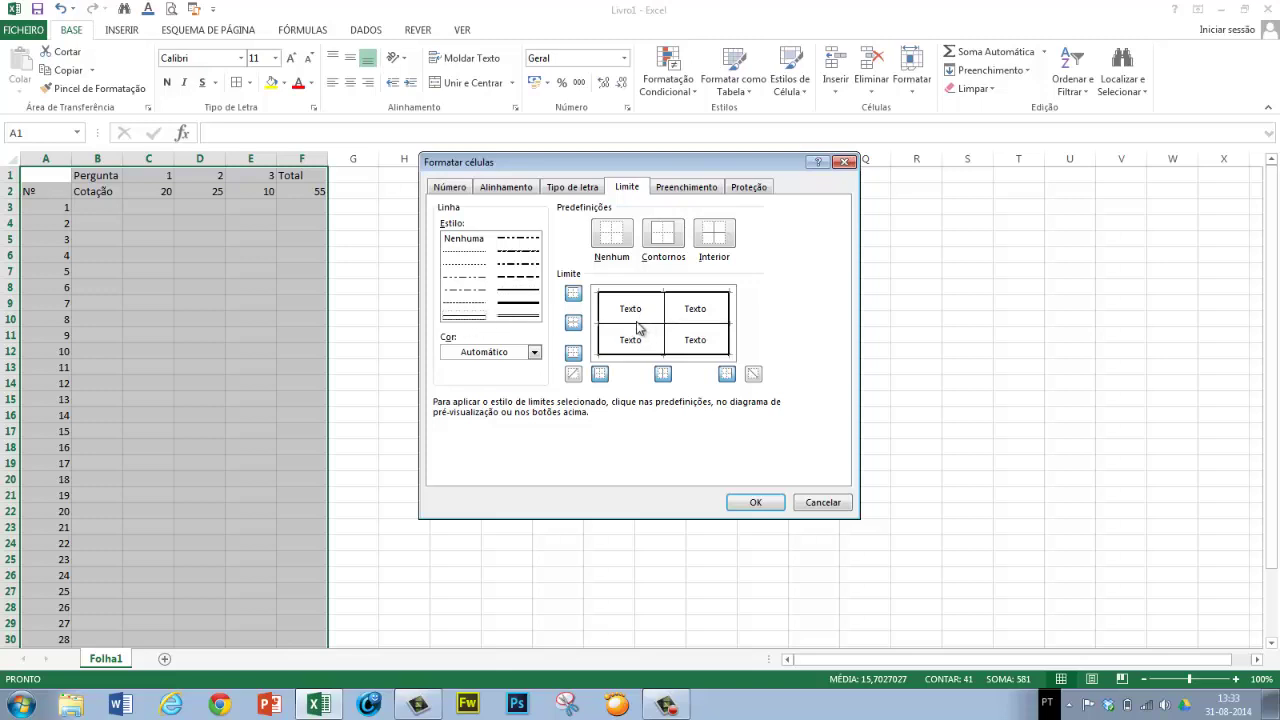
{"action": "left_click", "coordinate": [754, 502]}
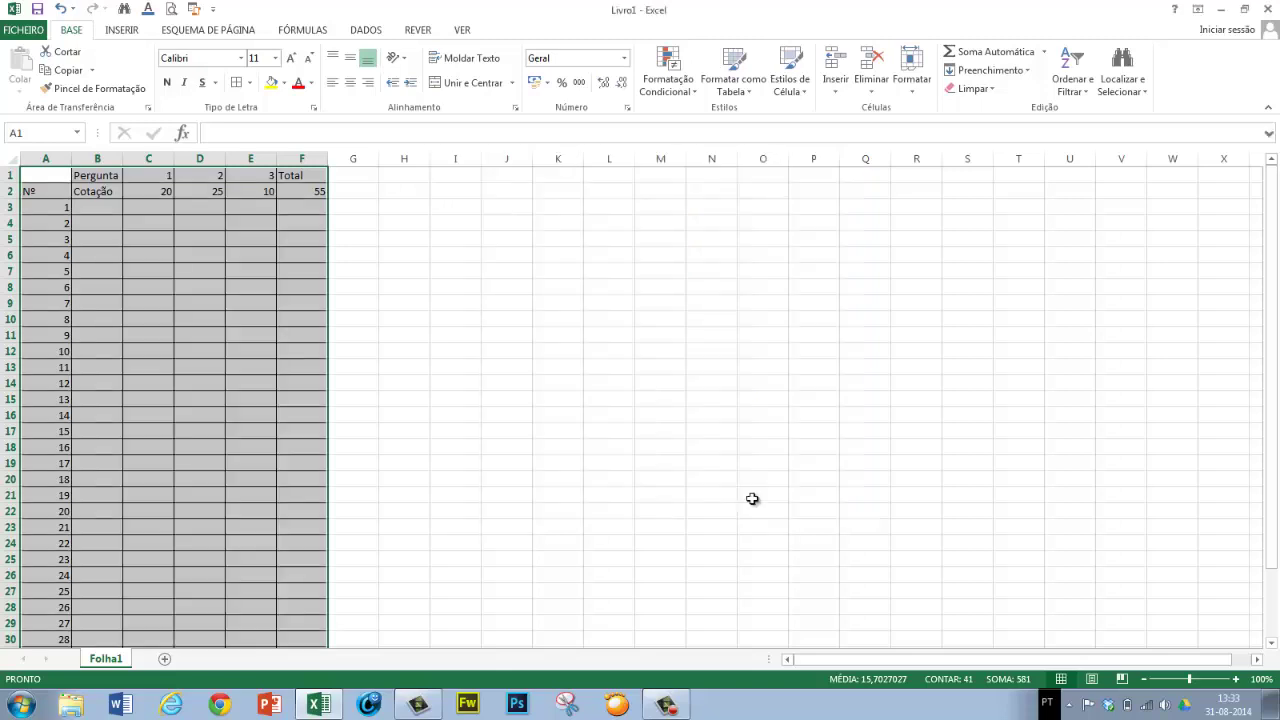
{"action": "left_click", "coordinate": [490, 396]}
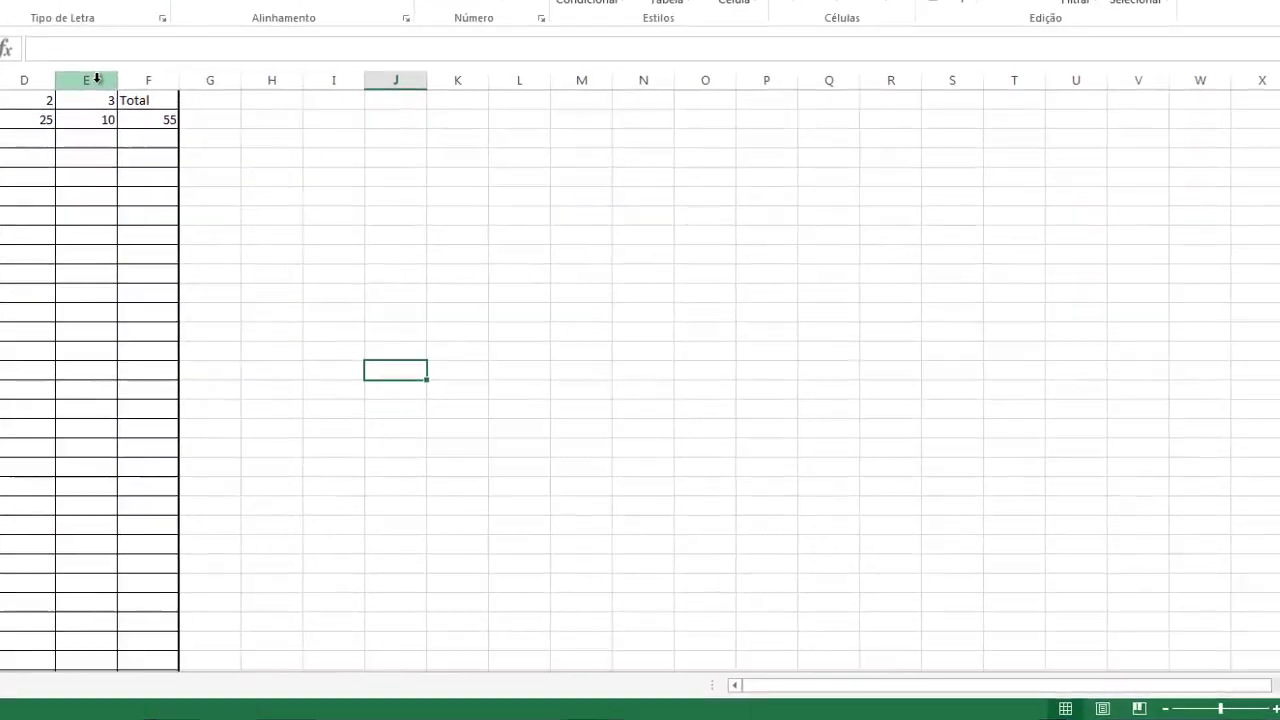
- Insert an empty column before column E, between questions 2 and 3
{"action": "left_click", "coordinate": [258, 158]}
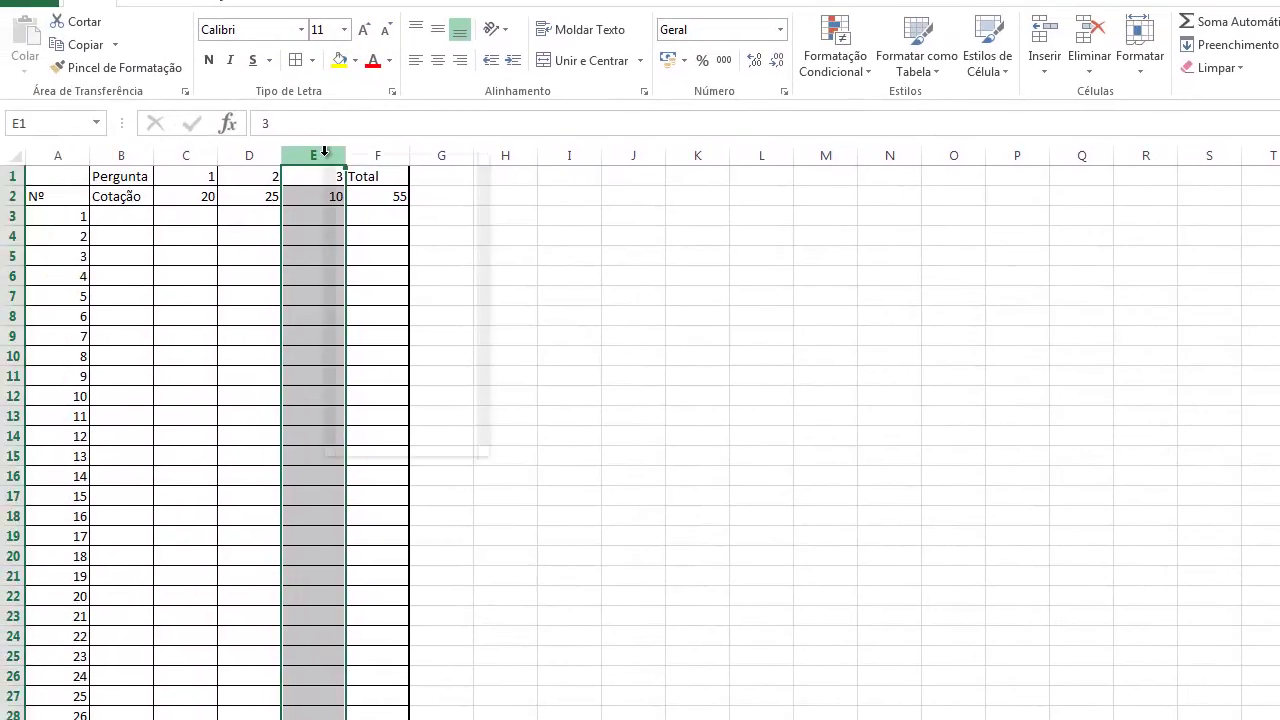
{"action": "right_click", "coordinate": [64, 64]}
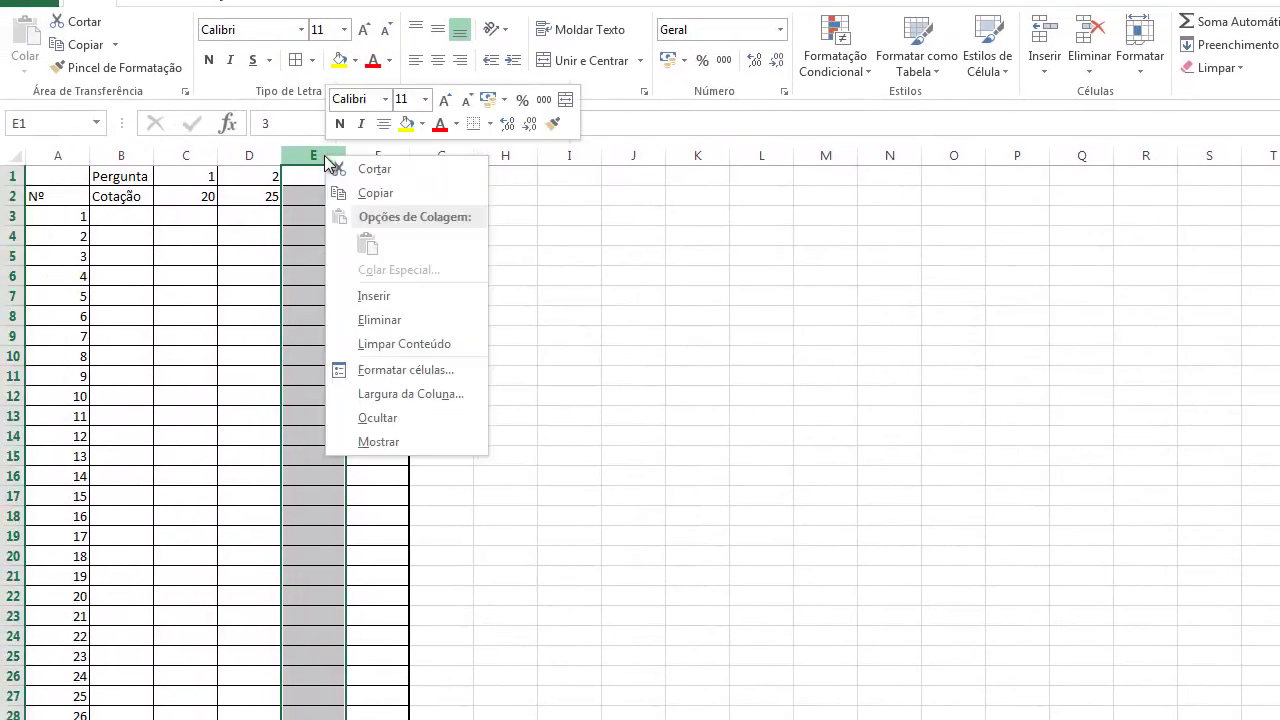
{"action": "left_click", "coordinate": [387, 297]}
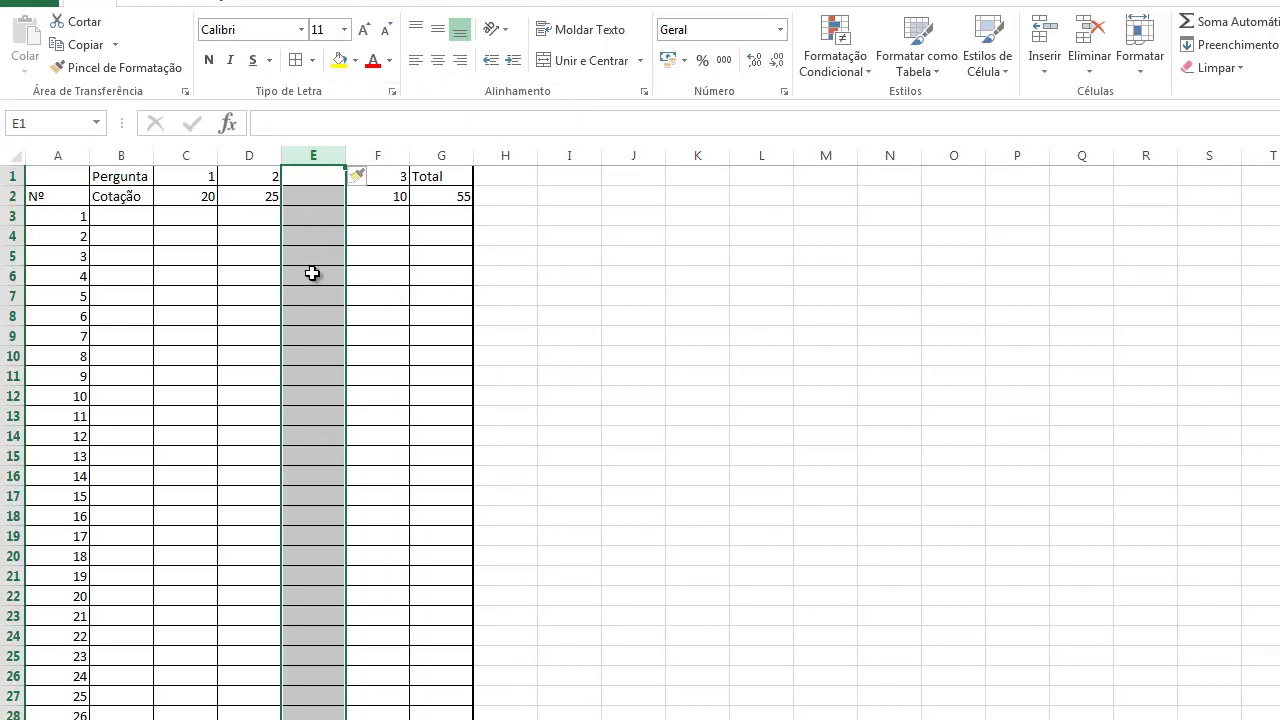
- Insert a second empty column before column E, between questions 2 and 3, and deselect it
{"action": "right_click", "coordinate": [312, 152]}
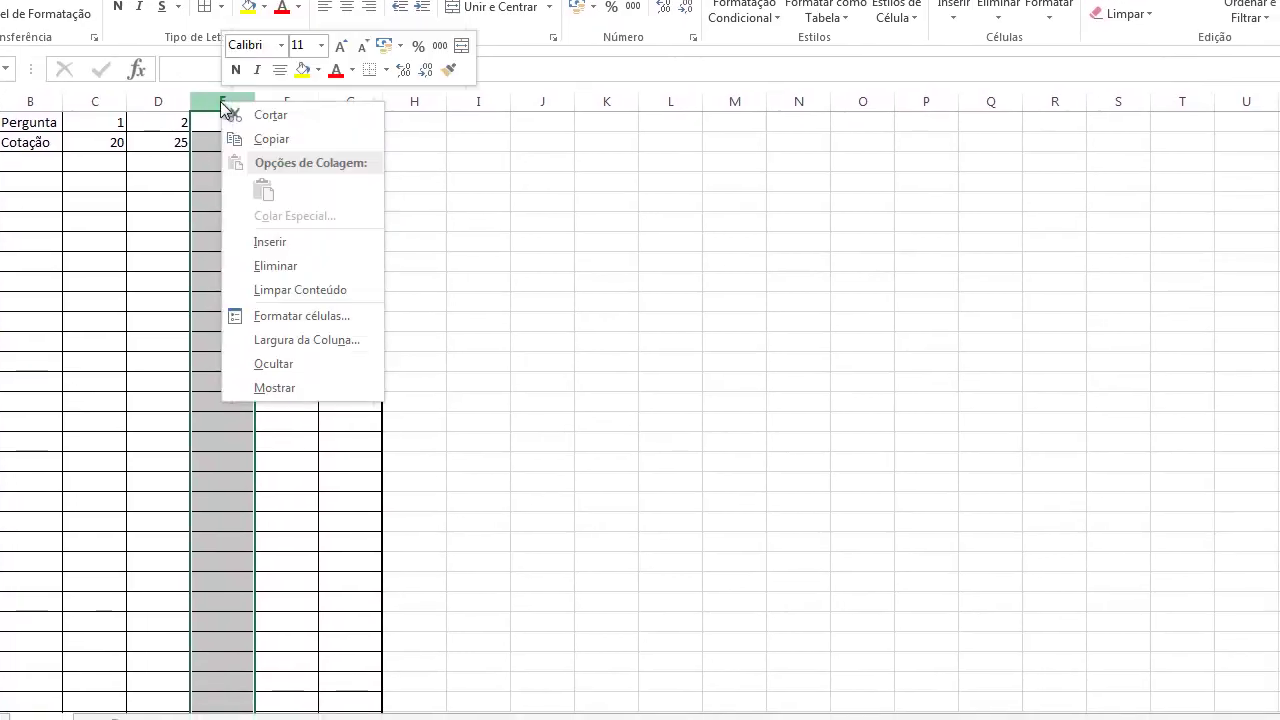
{"action": "key", "text": "i"}
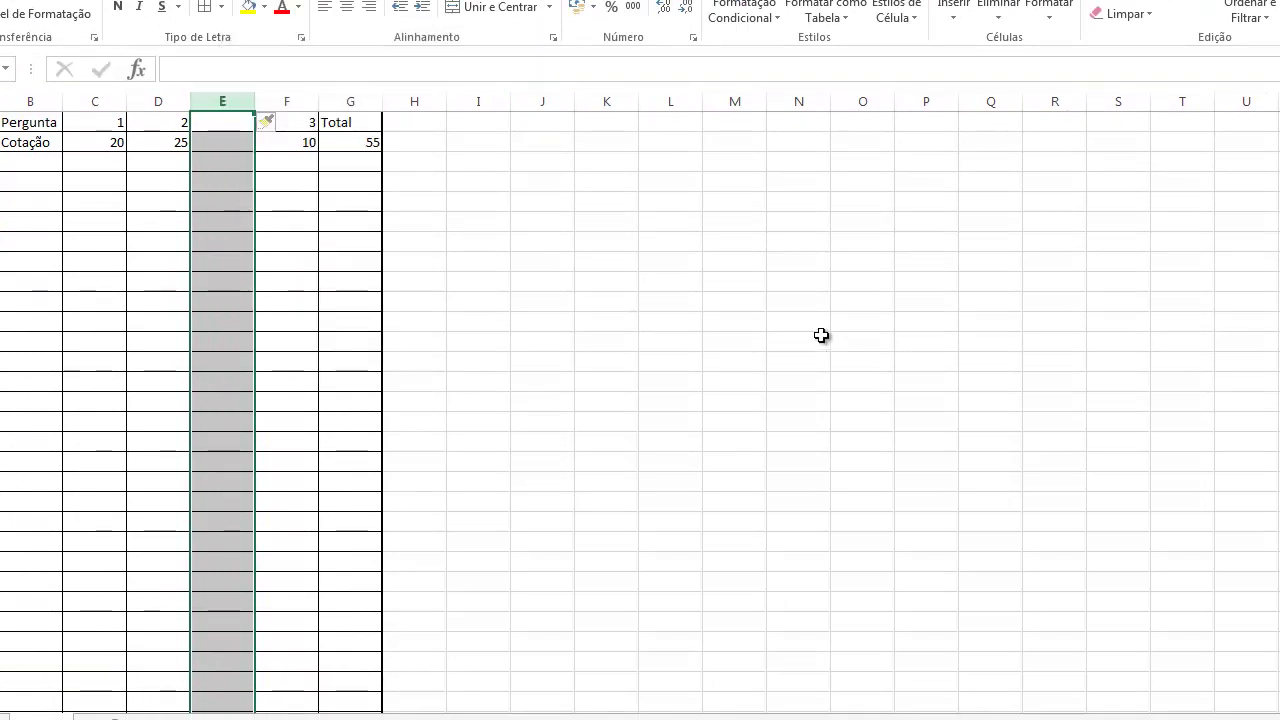
{"action": "right_click", "coordinate": [220, 95]}
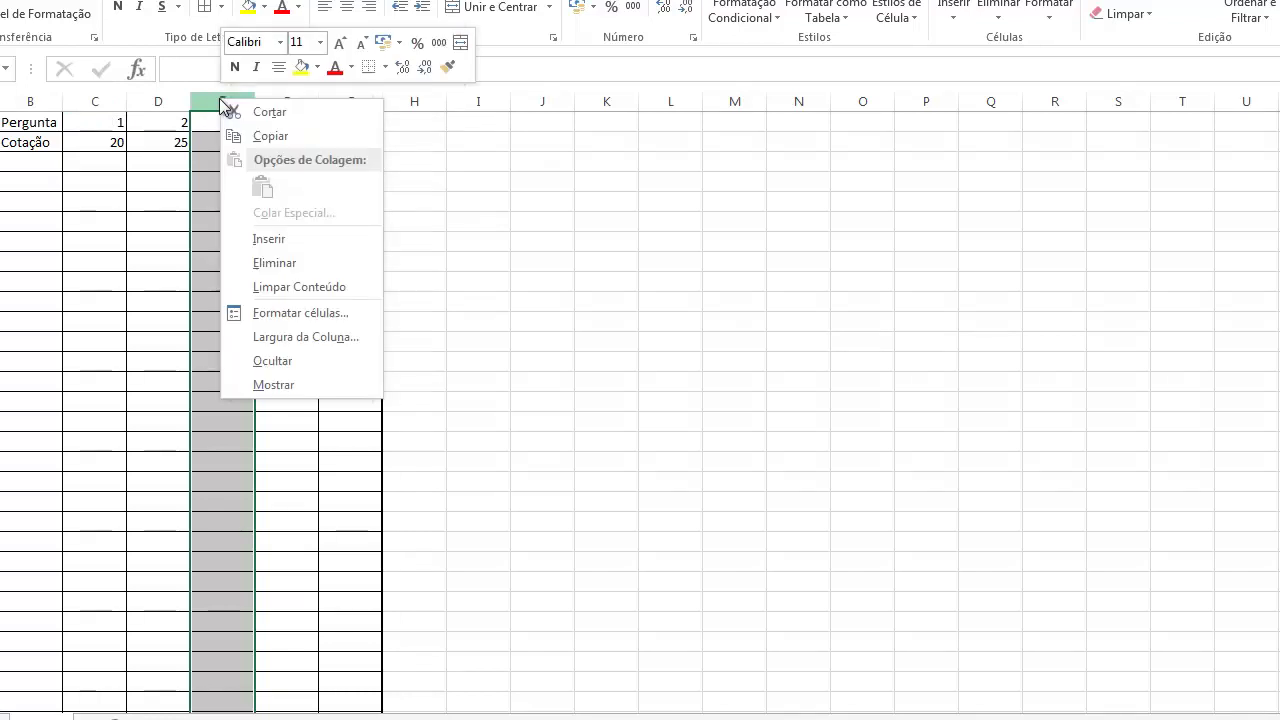
{"action": "left_click", "coordinate": [268, 240]}
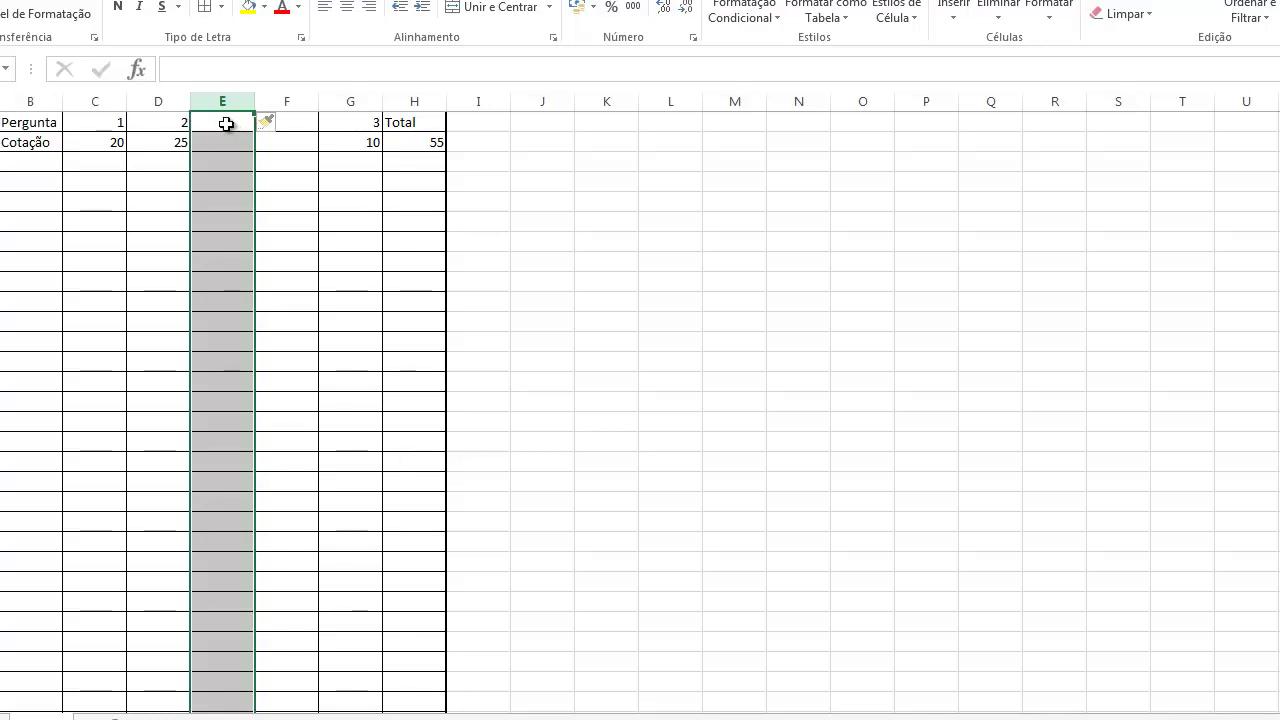
{"action": "left_click", "coordinate": [789, 331]}
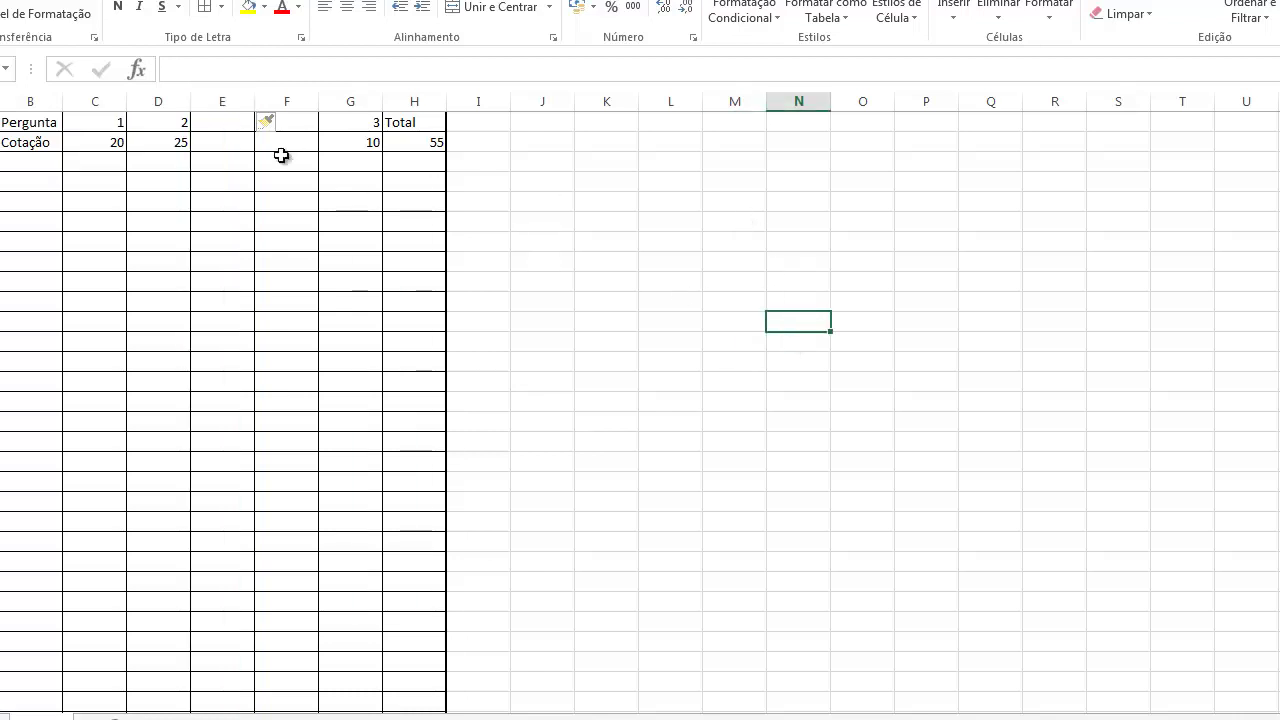
- Select columns C to G and insert five empty columns before question 1
{"action": "left_click", "coordinate": [96, 100]}
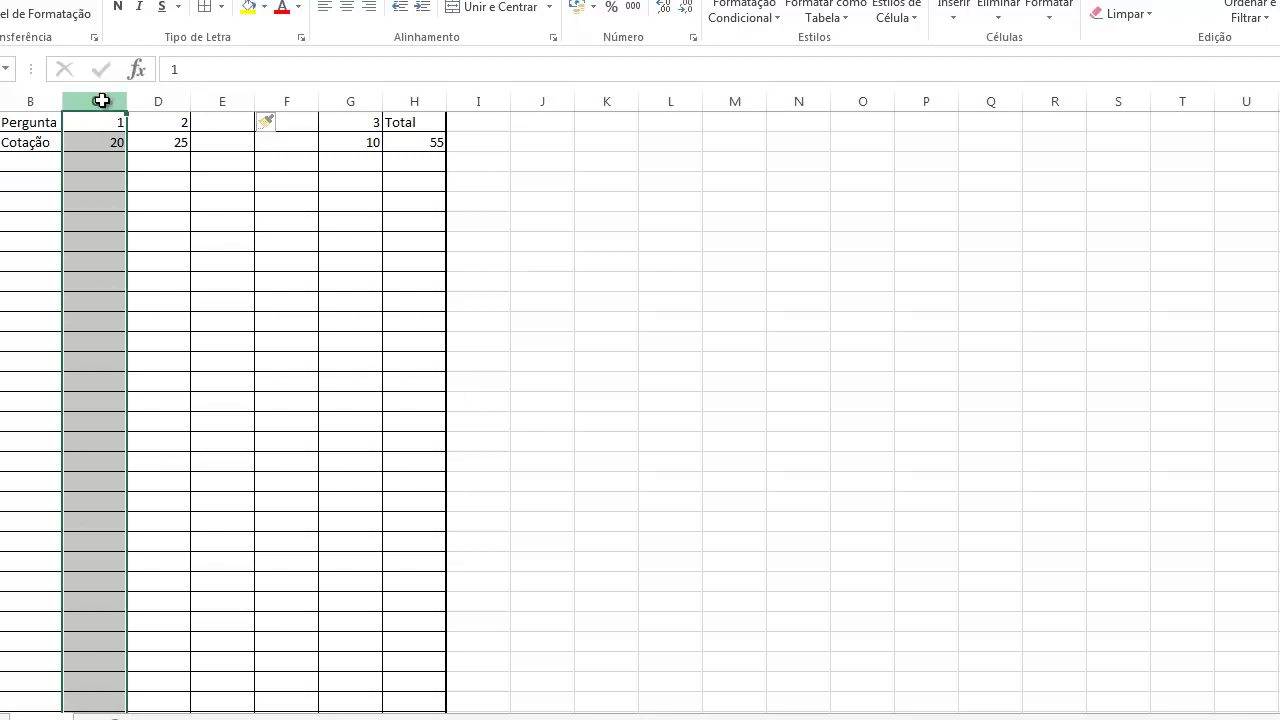
{"action": "left_click_drag", "start_coordinate": [103, 101], "coordinate": [340, 92]}
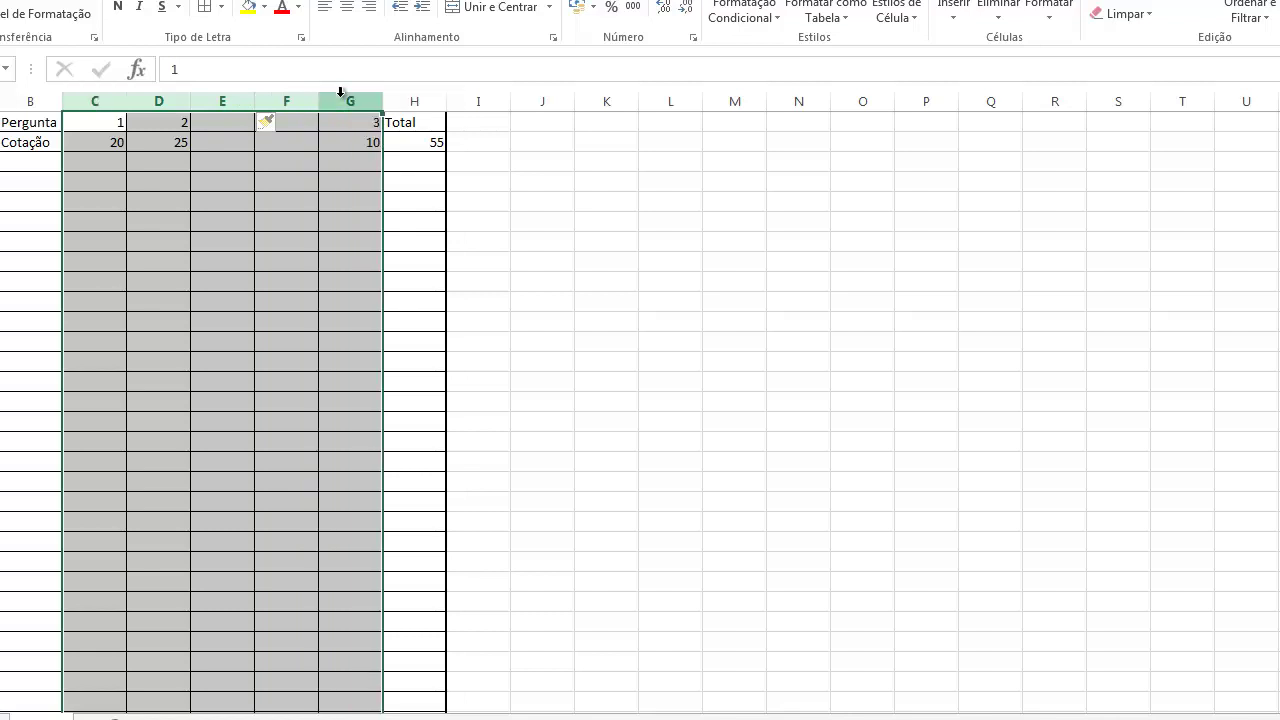
{"action": "right_click", "coordinate": [340, 92]}
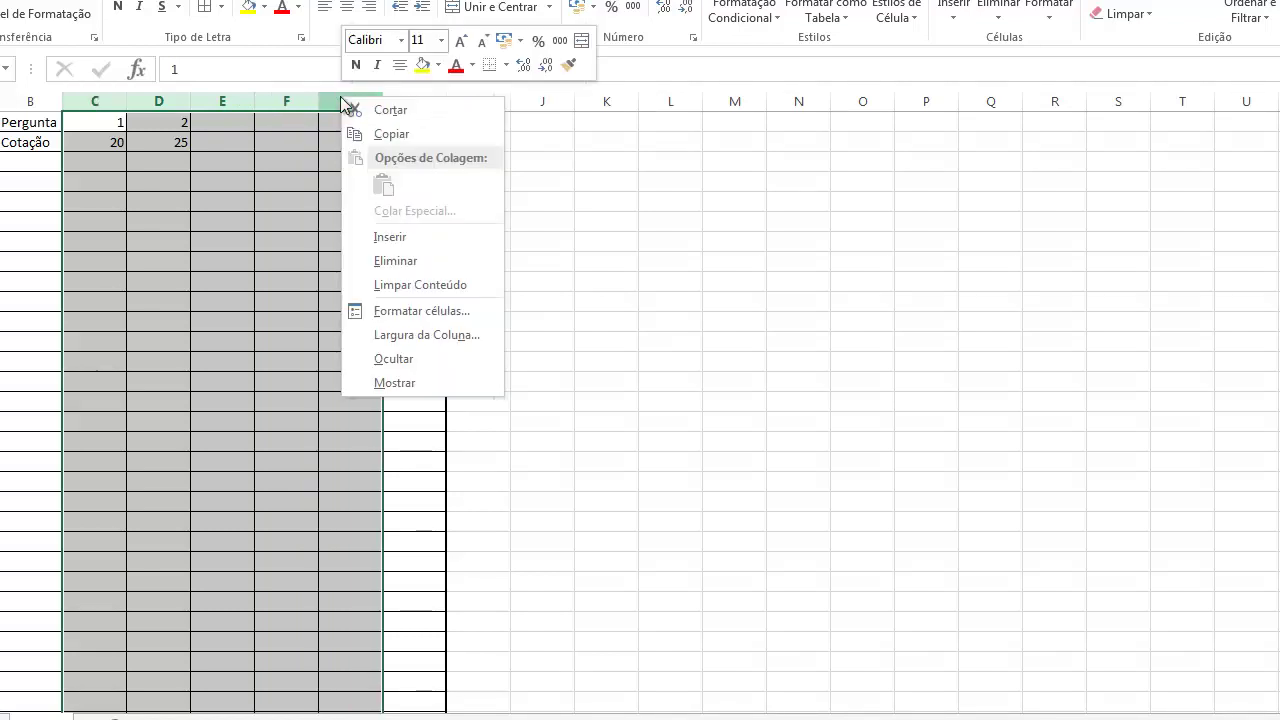
{"action": "left_click", "coordinate": [382, 236]}
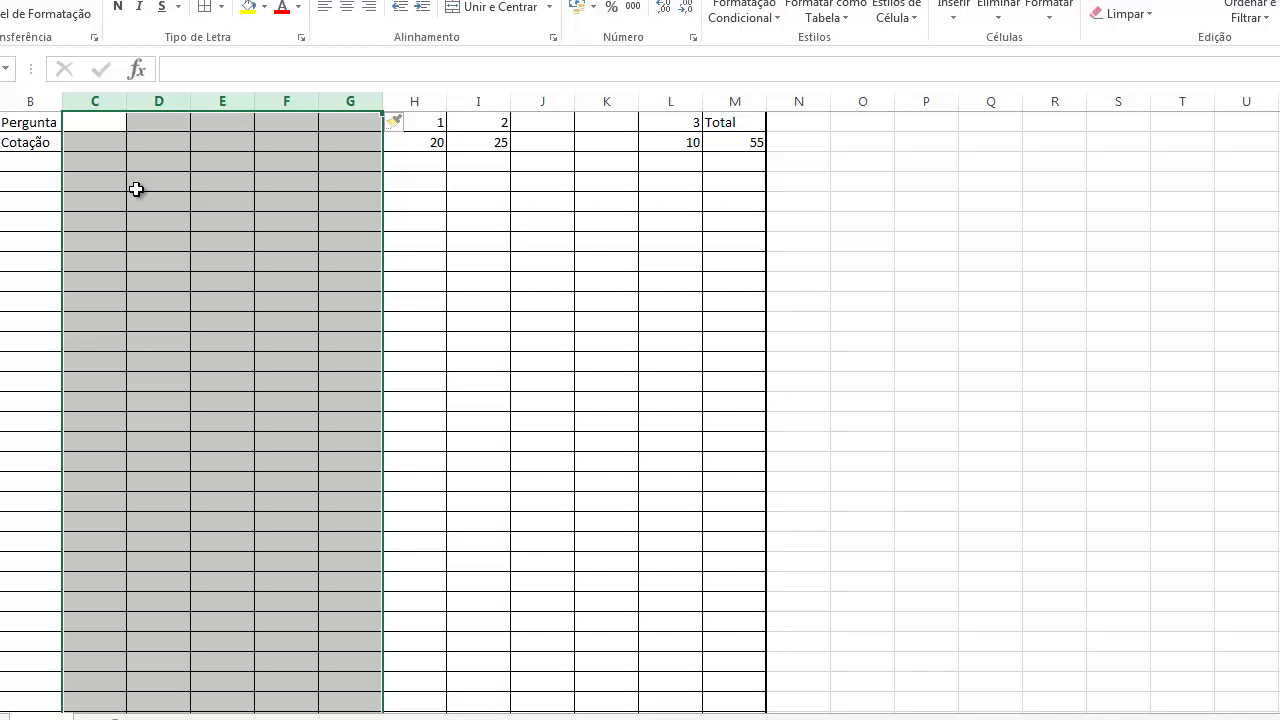
- Select columns C to L and insert ten empty columns before column C
{"action": "left_click", "coordinate": [96, 100]}
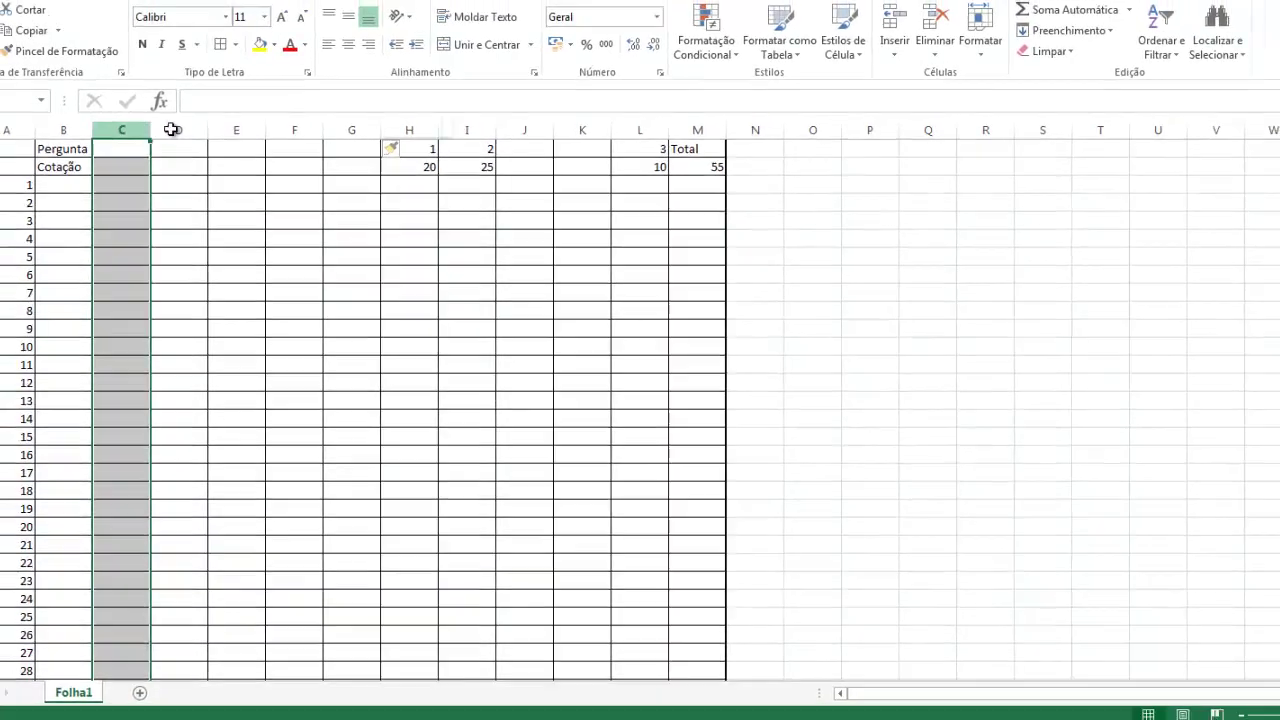
{"action": "left_click_drag", "start_coordinate": [172, 130], "coordinate": [607, 152]}
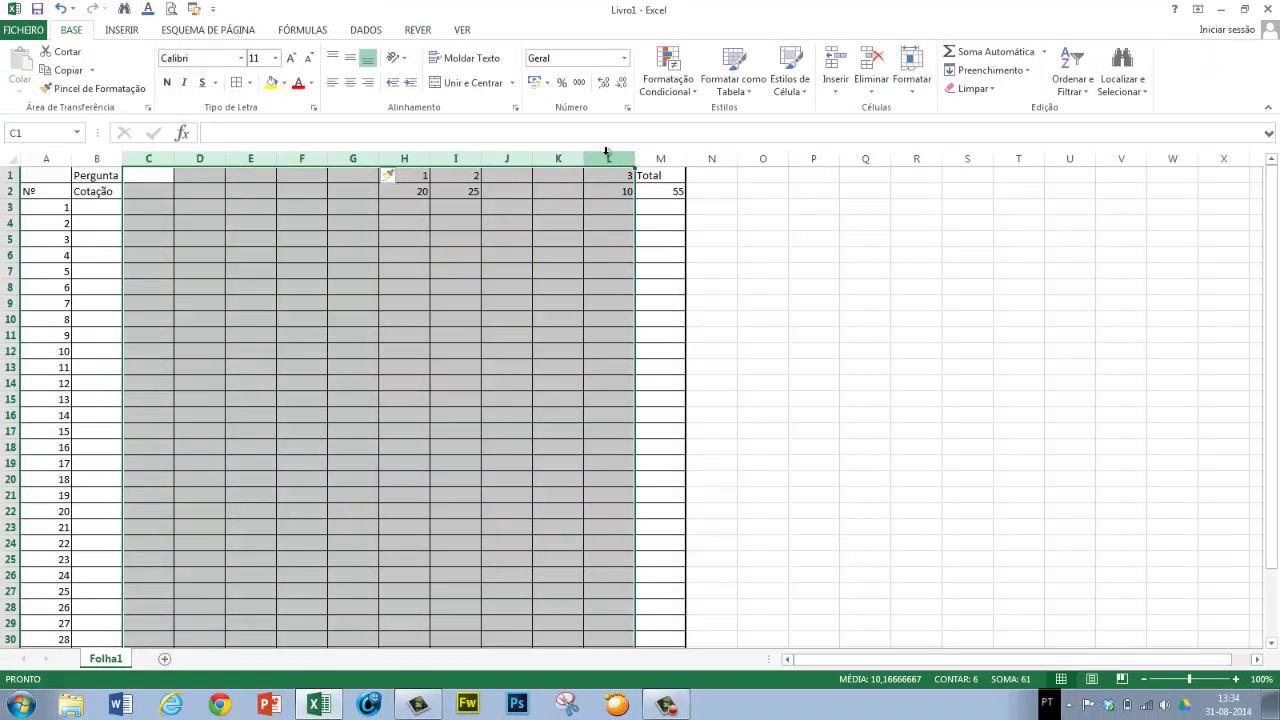
{"action": "right_click", "coordinate": [607, 153]}
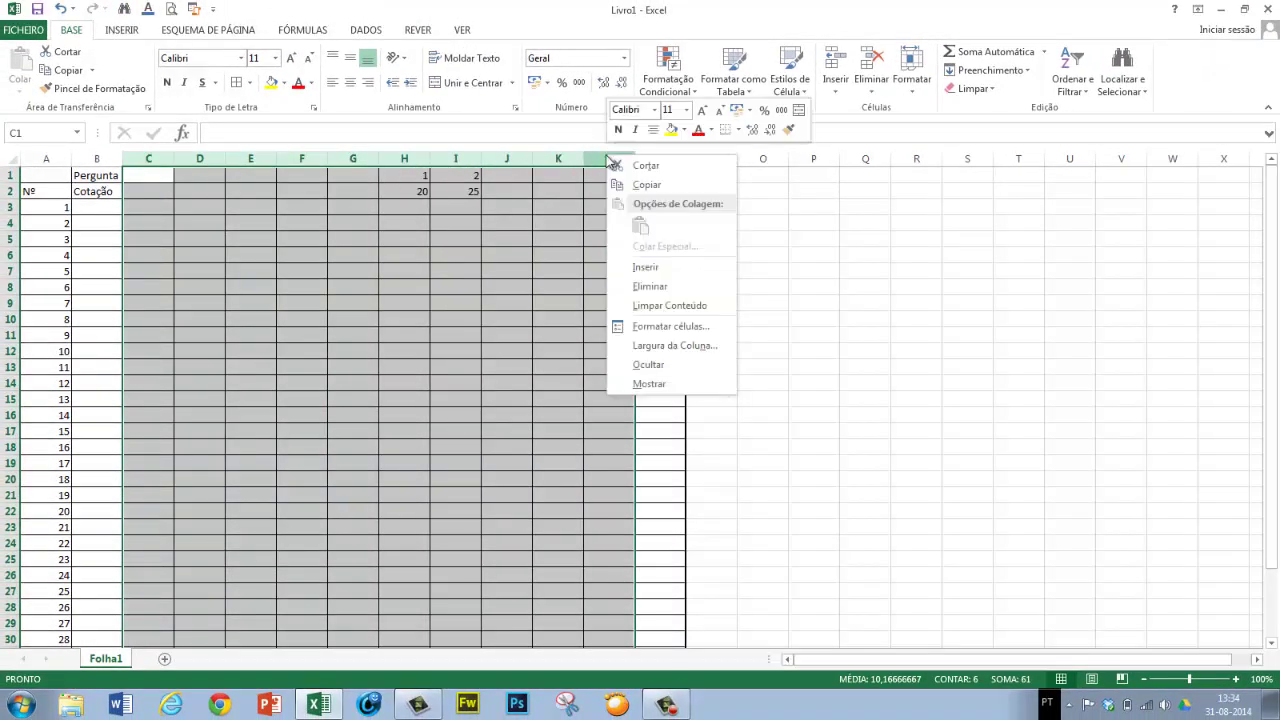
{"action": "left_click", "coordinate": [646, 270]}
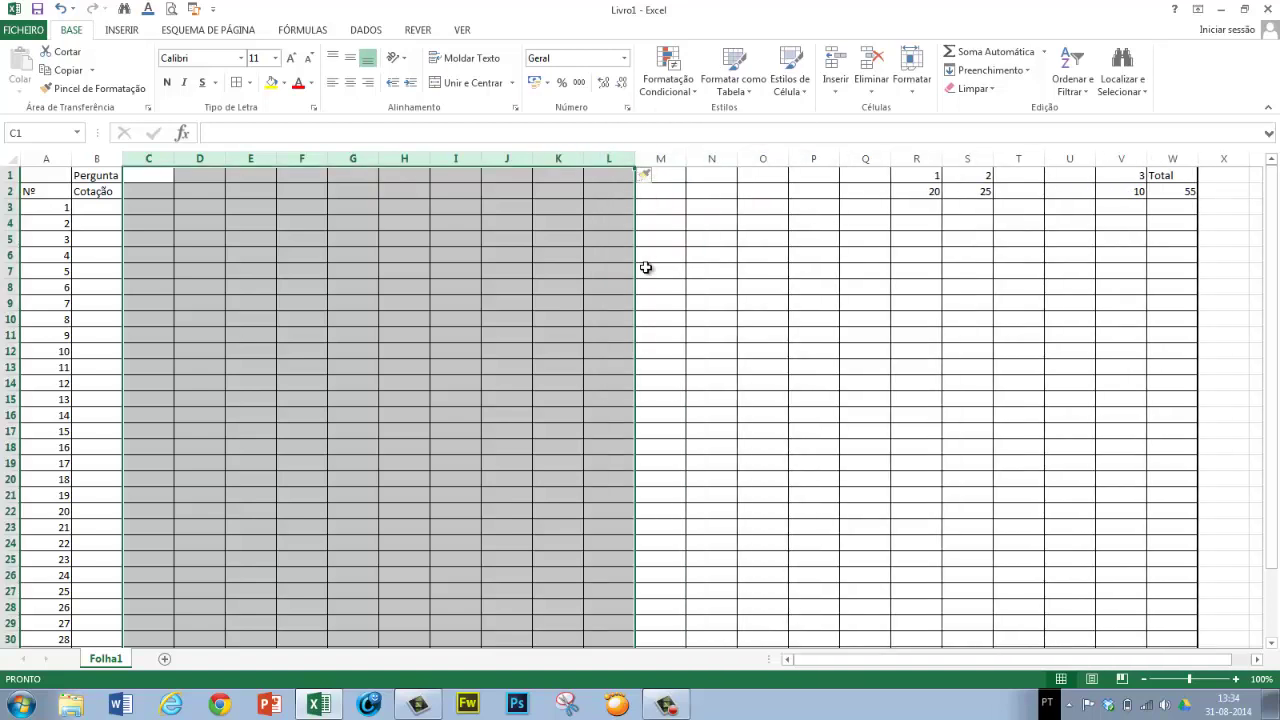
- Insert ten more empty columns before the selected columns C to L and deselect them
{"action": "right_click", "coordinate": [614, 151]}
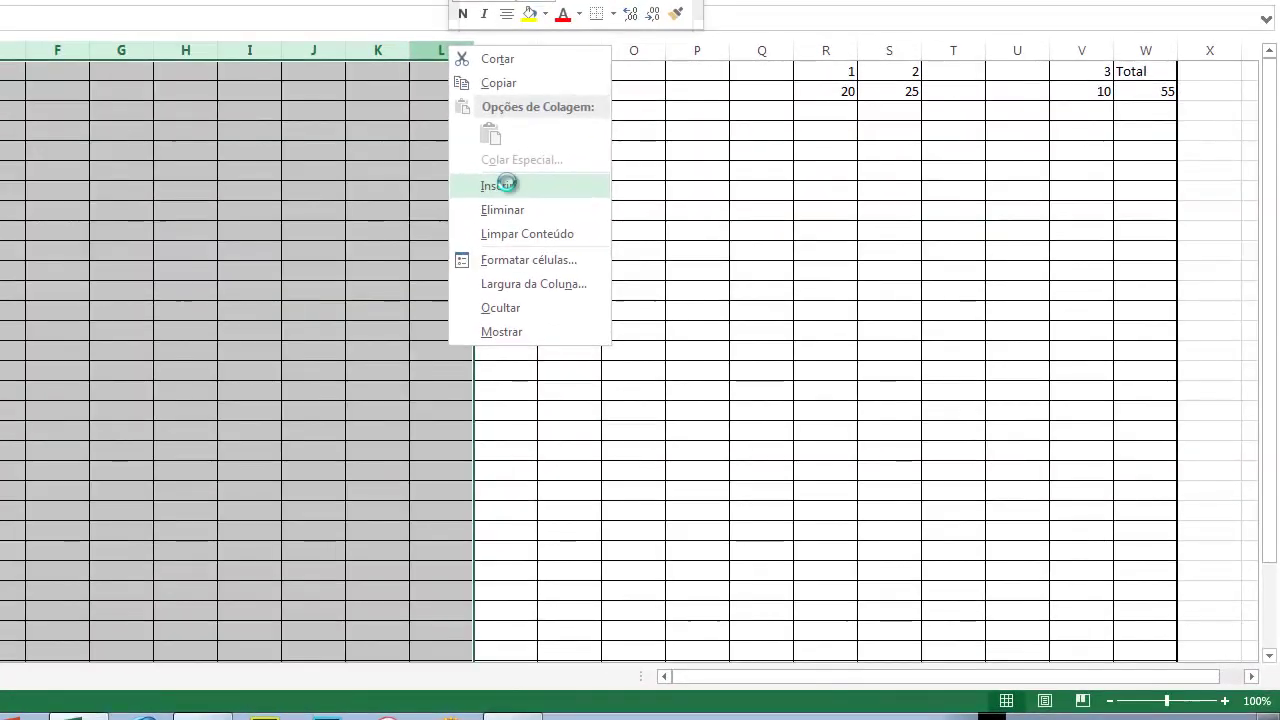
{"action": "left_click", "coordinate": [556, 214]}
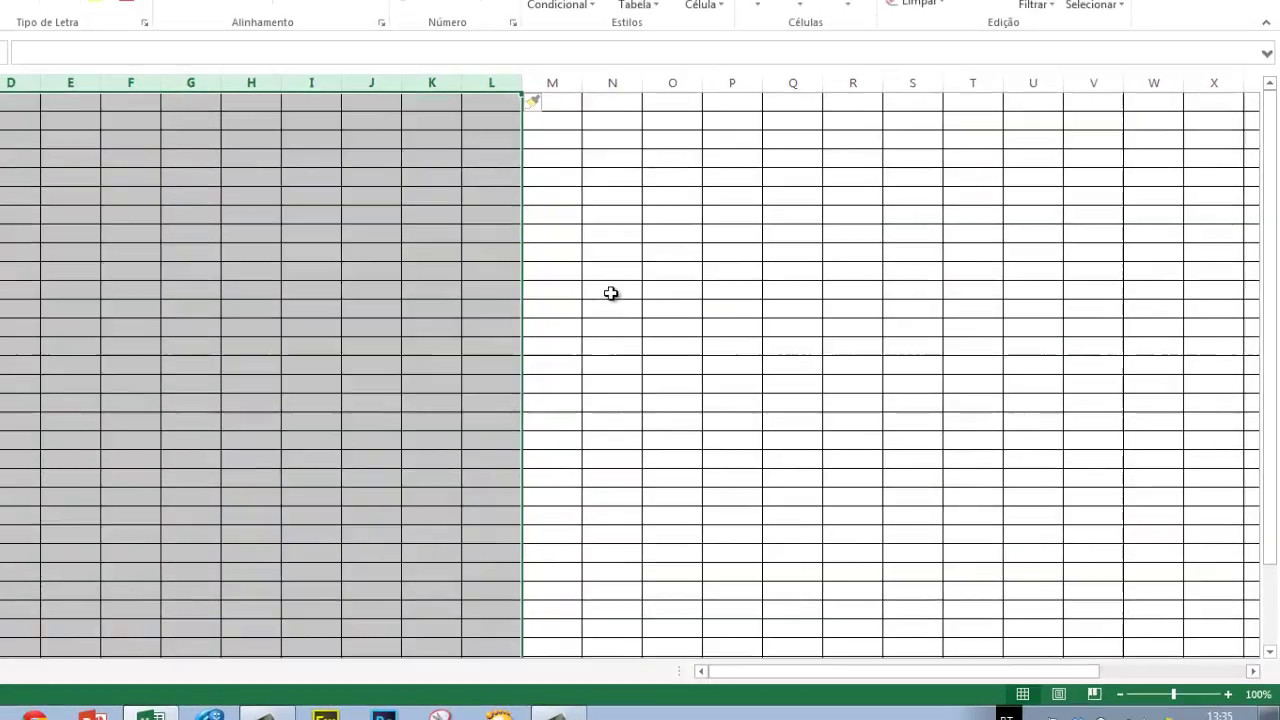
{"action": "left_click", "coordinate": [611, 293]}
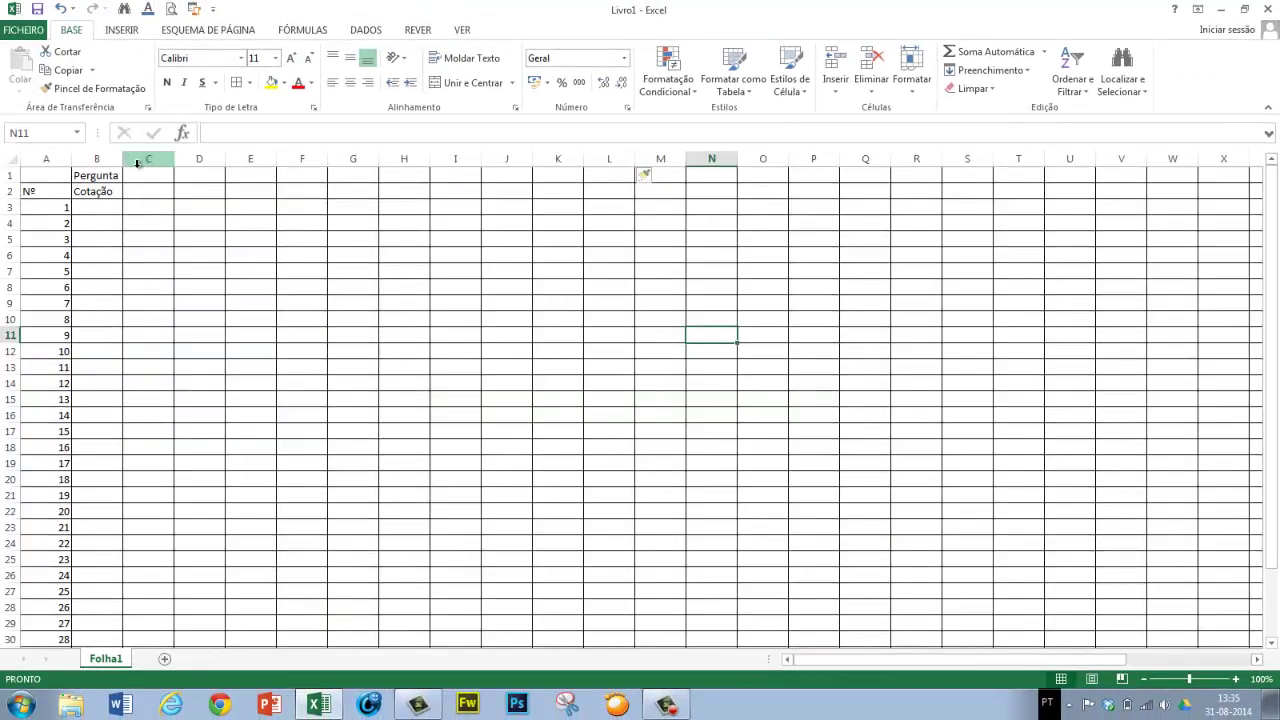
- Number the questions in row 1 from 1 to 30, starting with 1 and 2 in C1:D1 and filling the series to AF1
{"action": "left_click", "coordinate": [140, 177]}
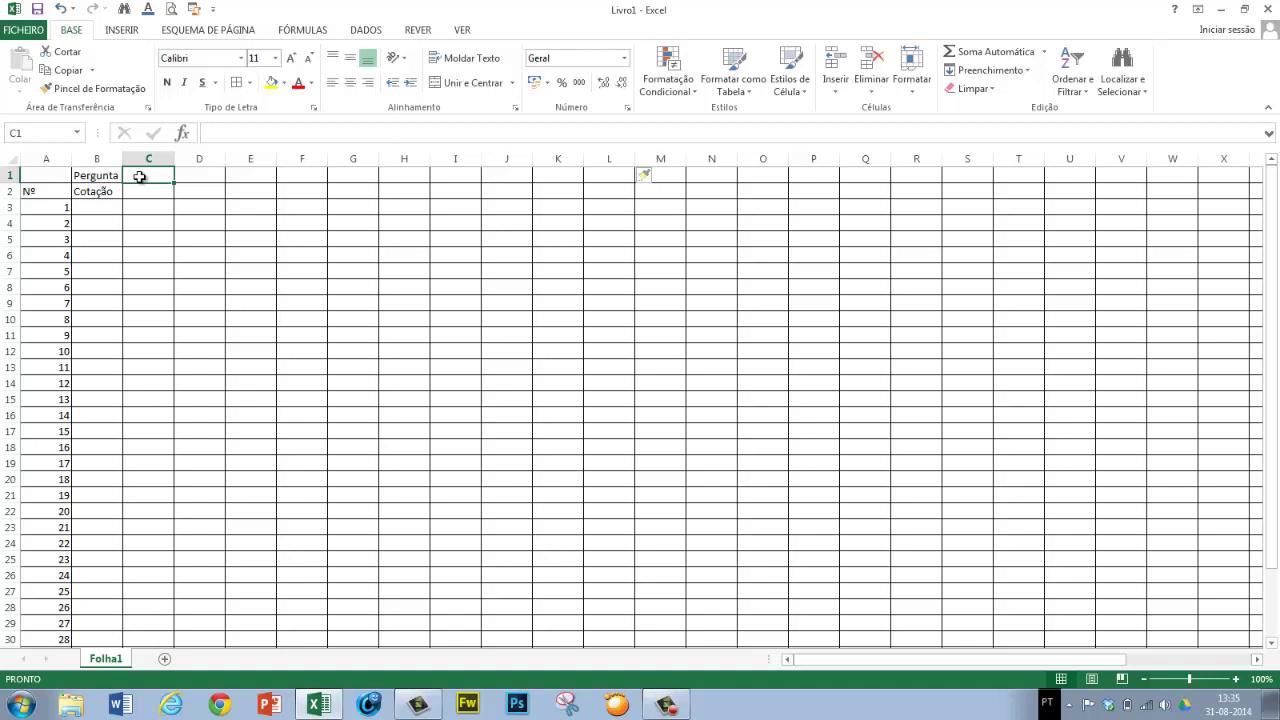
{"action": "type", "text": "1"}
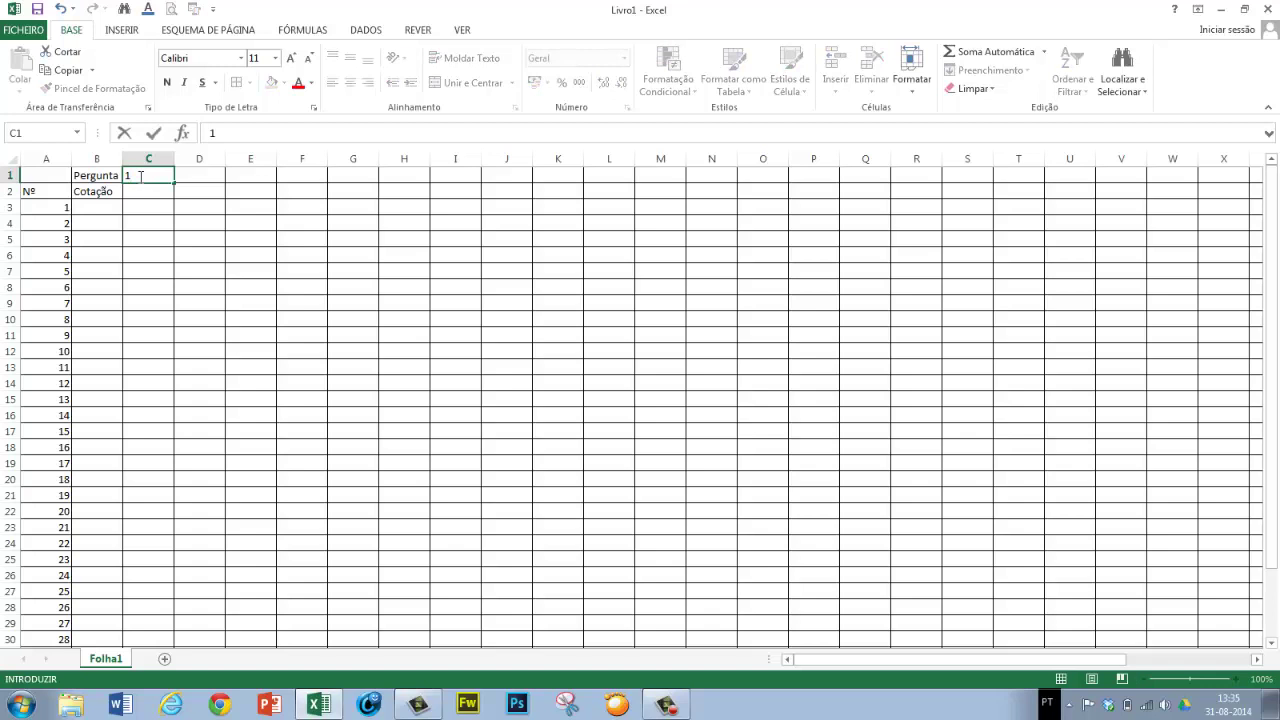
{"action": "key", "text": "Tab"}
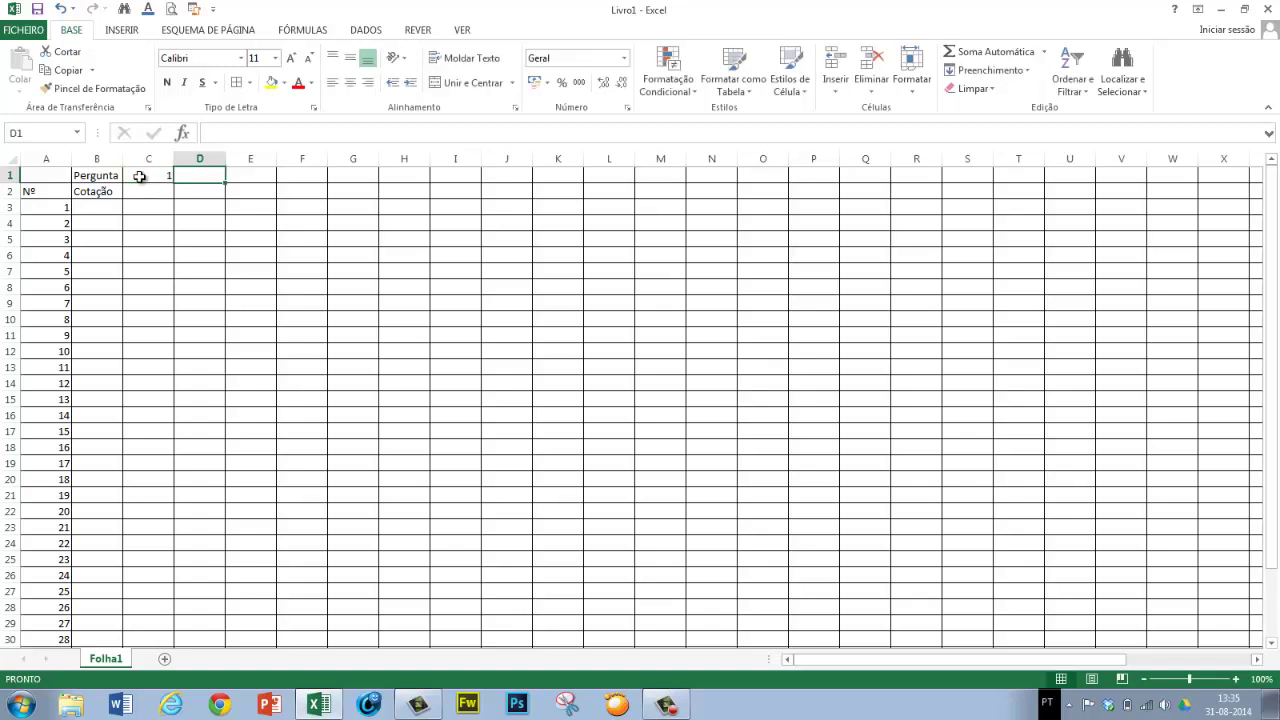
{"action": "type", "text": "2"}
{"action": "key", "text": "Tab"}
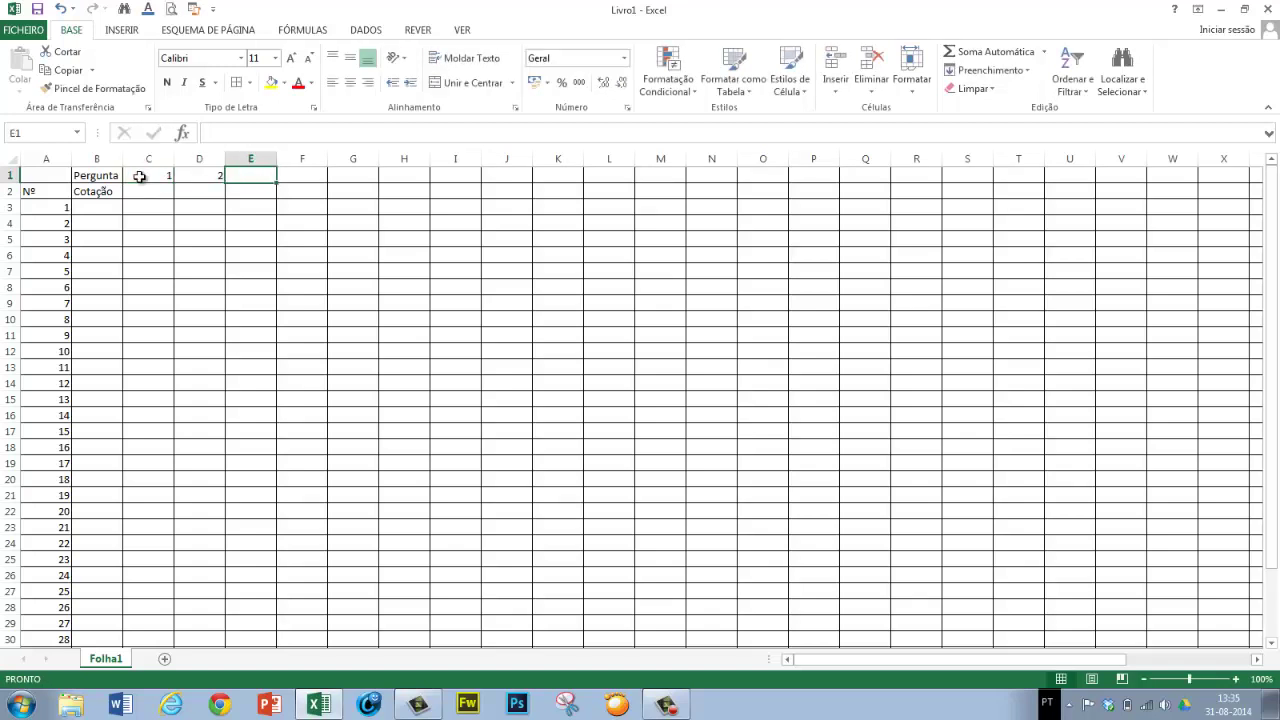
{"action": "left_click_drag", "start_coordinate": [140, 176], "coordinate": [1088, 180]}
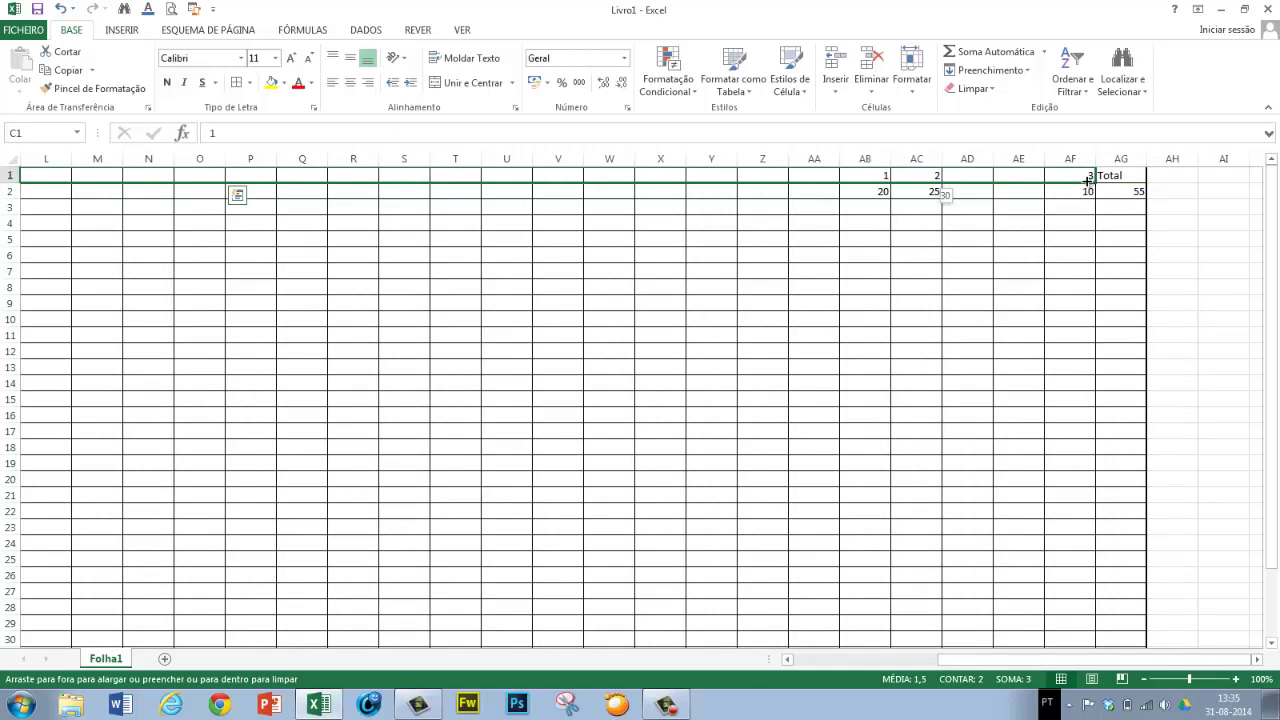
{"action": "left_click_drag", "start_coordinate": [1088, 180], "coordinate": [1087, 178]}
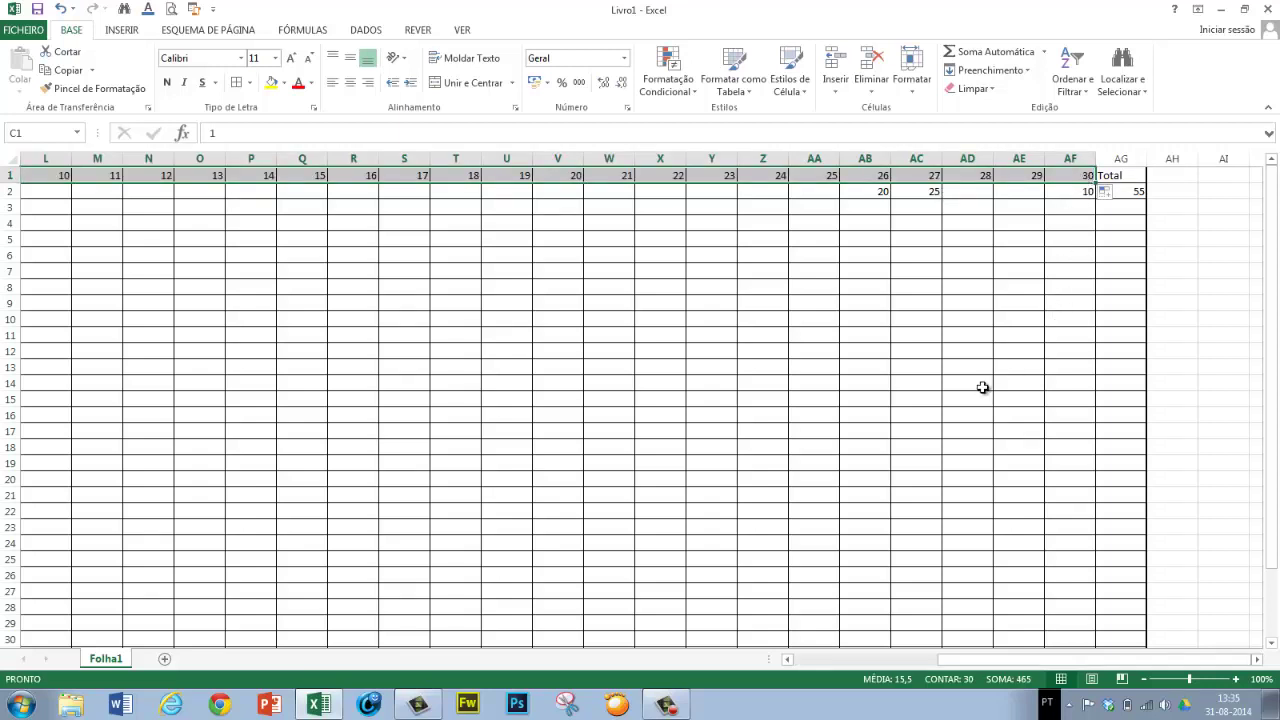
- Narrow column A to fit the student numbers and widen column B to about three times its width
{"action": "left_click_drag", "start_coordinate": [1118, 666], "coordinate": [960, 660]}
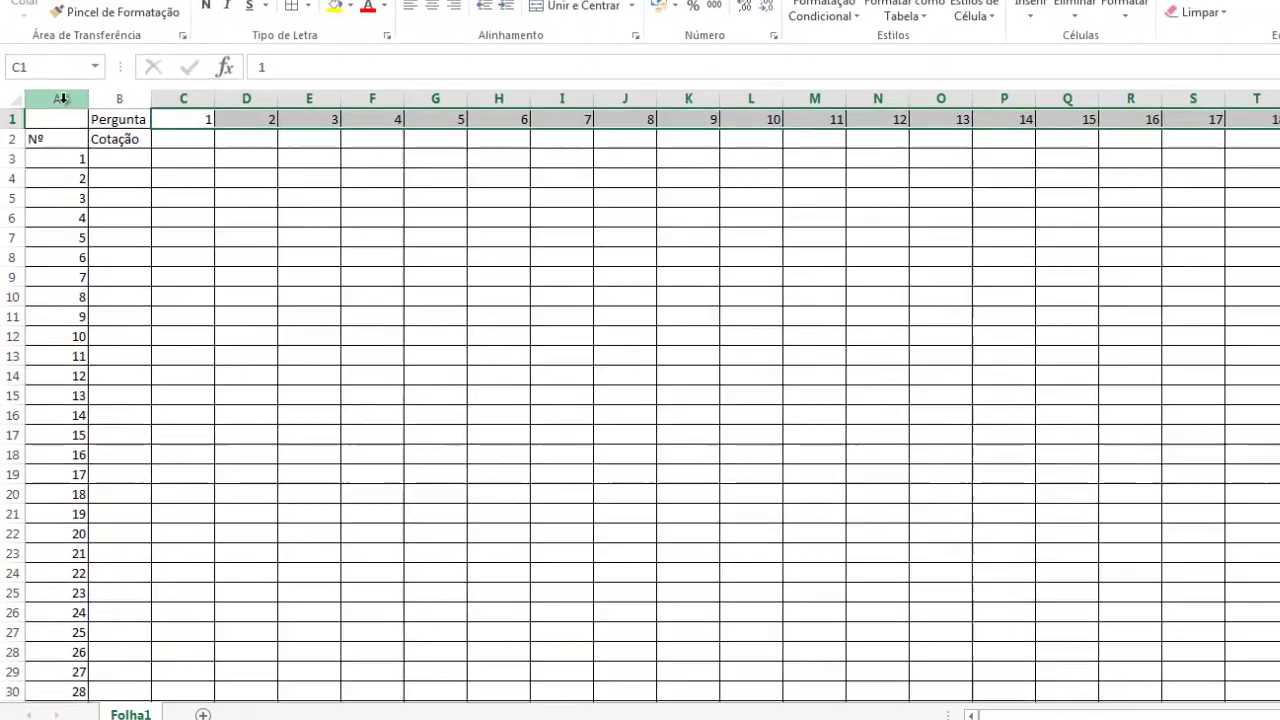
{"action": "left_click", "coordinate": [49, 158]}
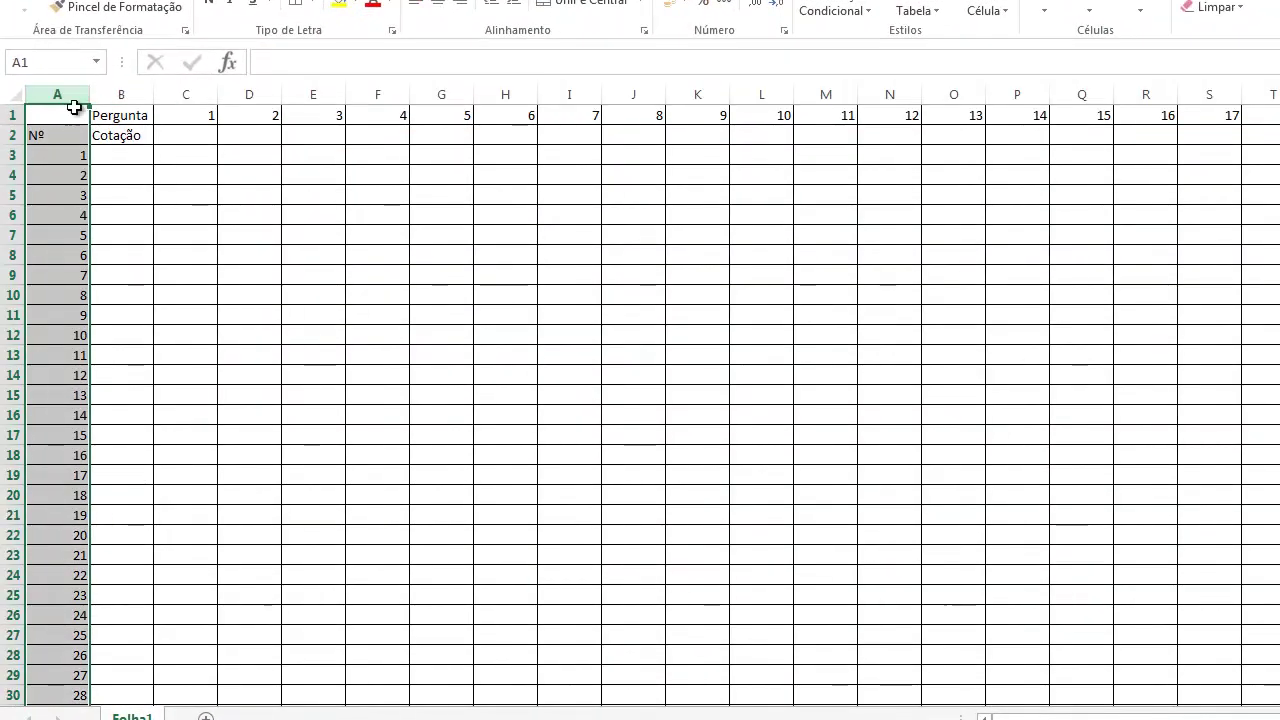
{"action": "left_click_drag", "start_coordinate": [90, 91], "coordinate": [56, 96]}
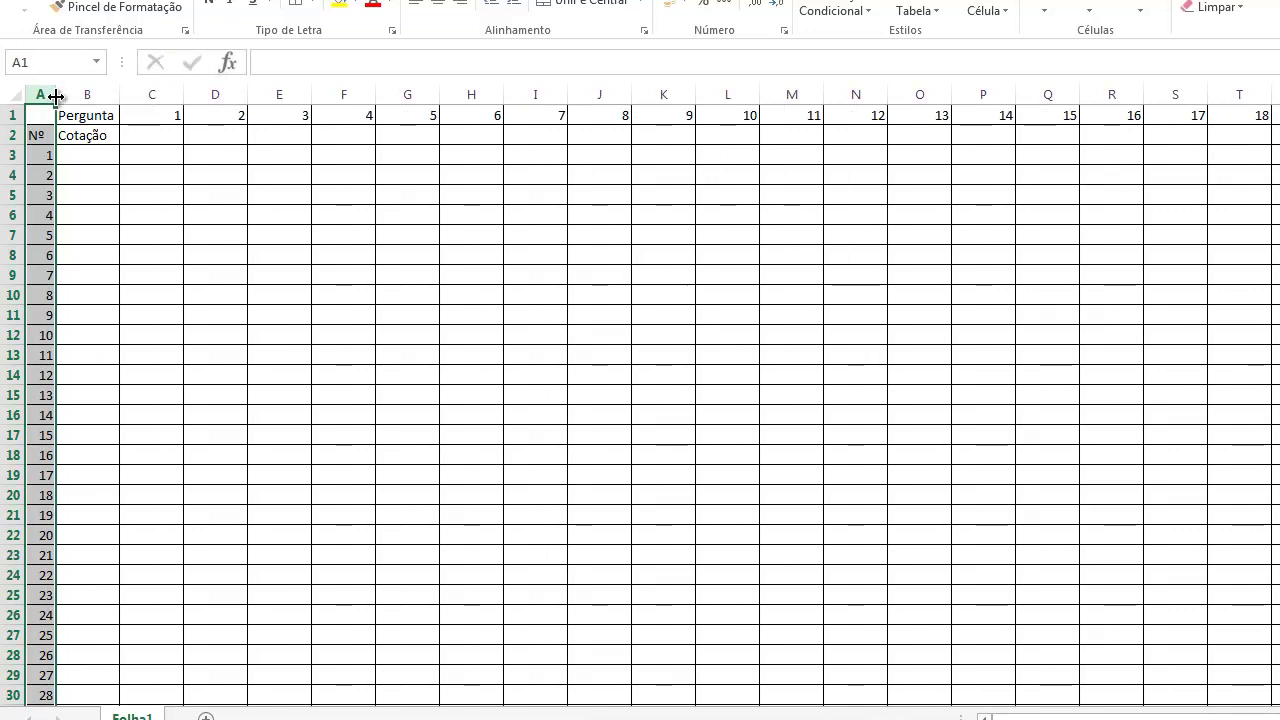
{"action": "left_click", "coordinate": [95, 93]}
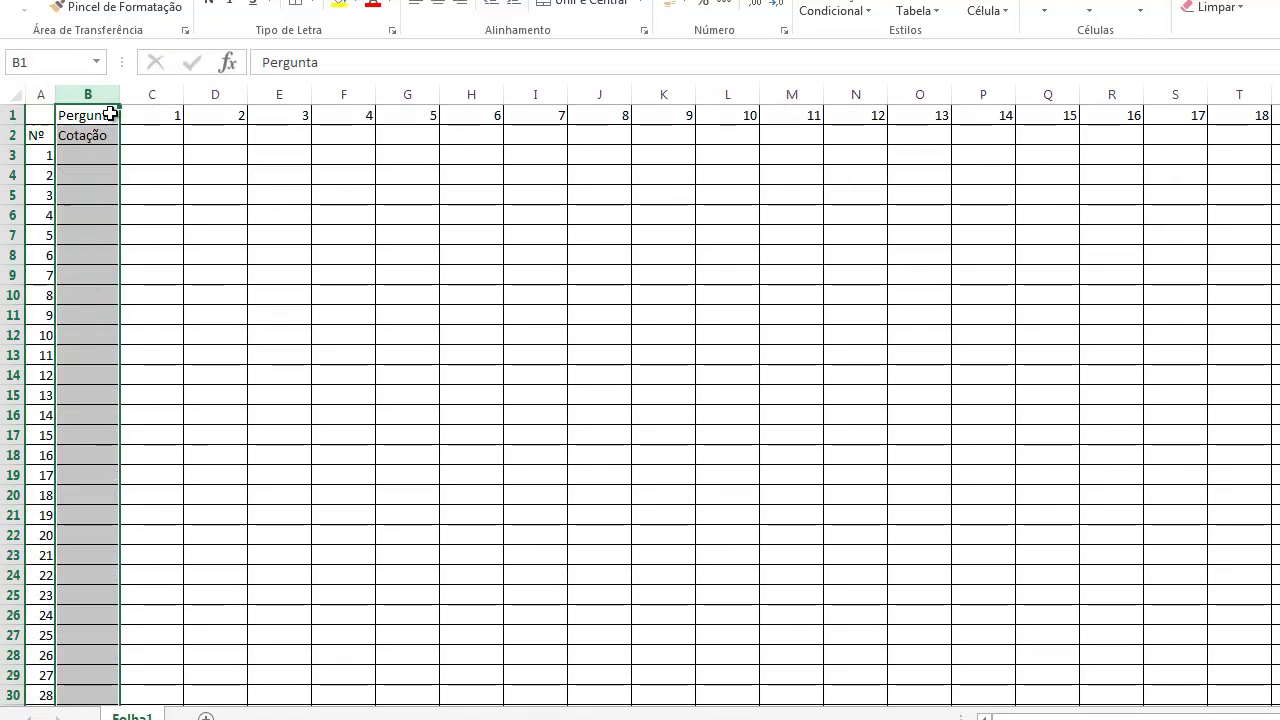
{"action": "left_click_drag", "start_coordinate": [120, 94], "coordinate": [248, 101]}
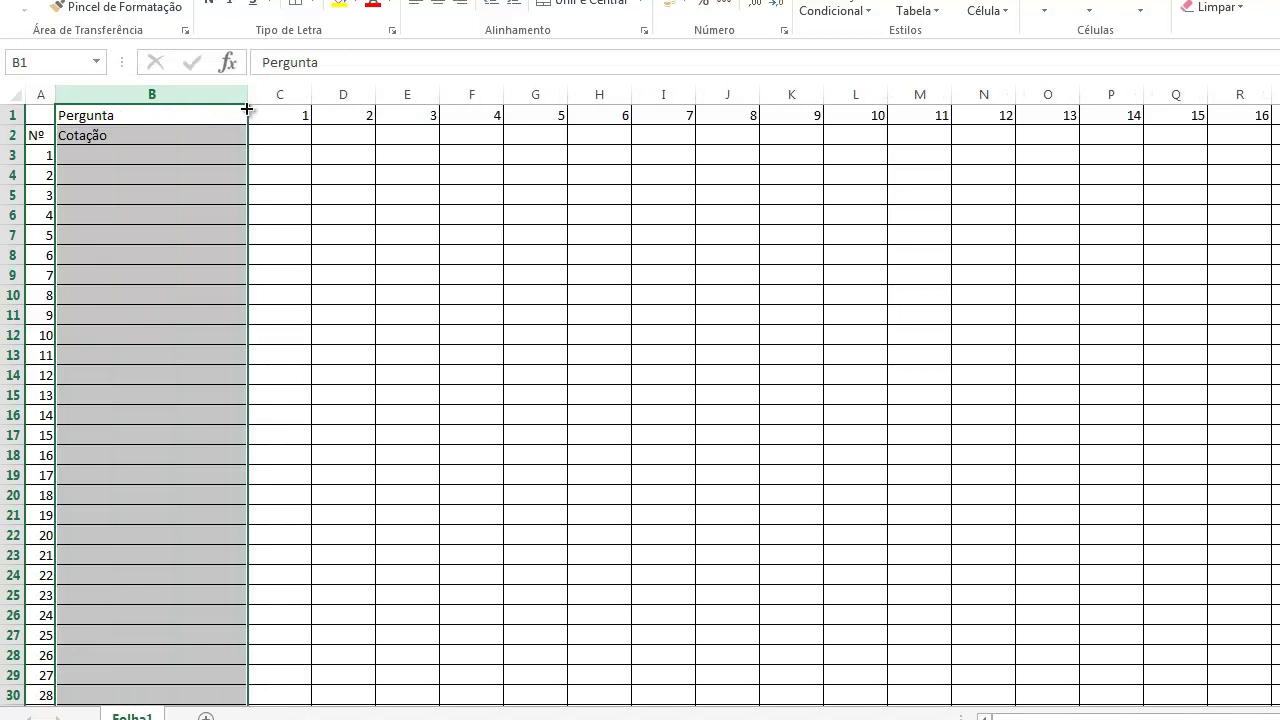
{"action": "left_click", "coordinate": [130, 155]}
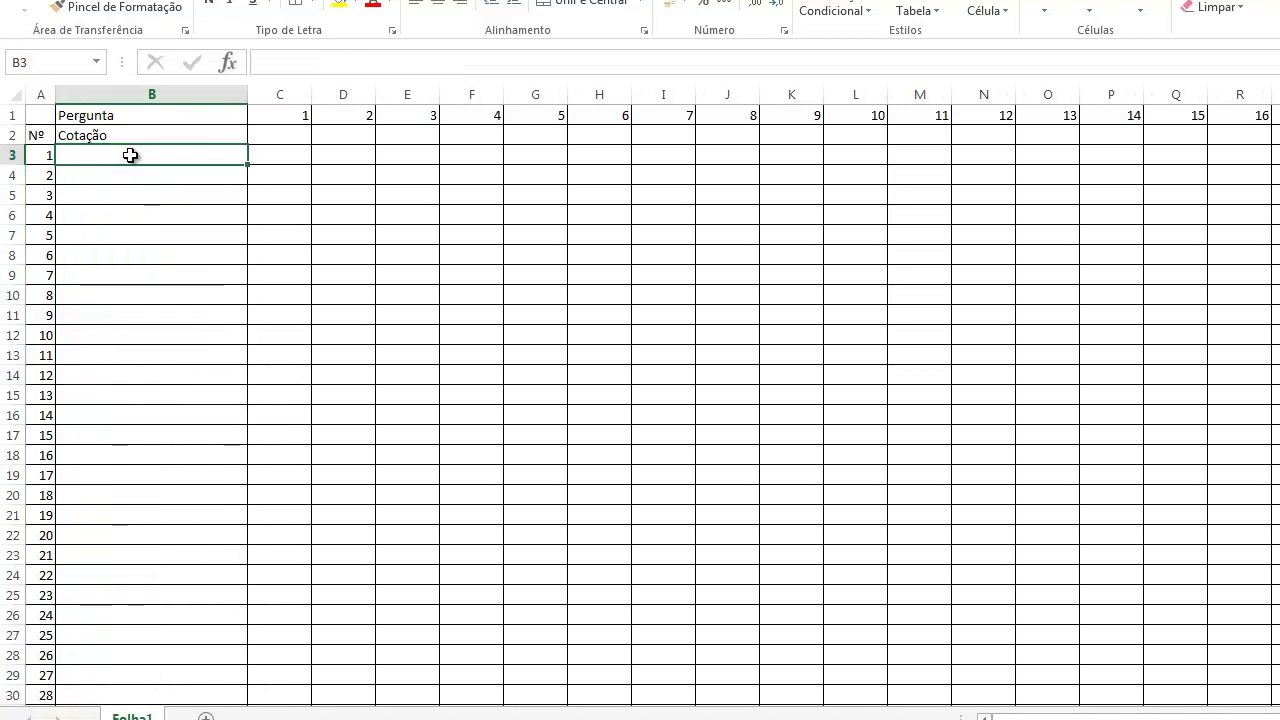
- Set the width of question columns C to AF to 3,57 (30 pixels) and deselect them
{"action": "left_click", "coordinate": [284, 94]}
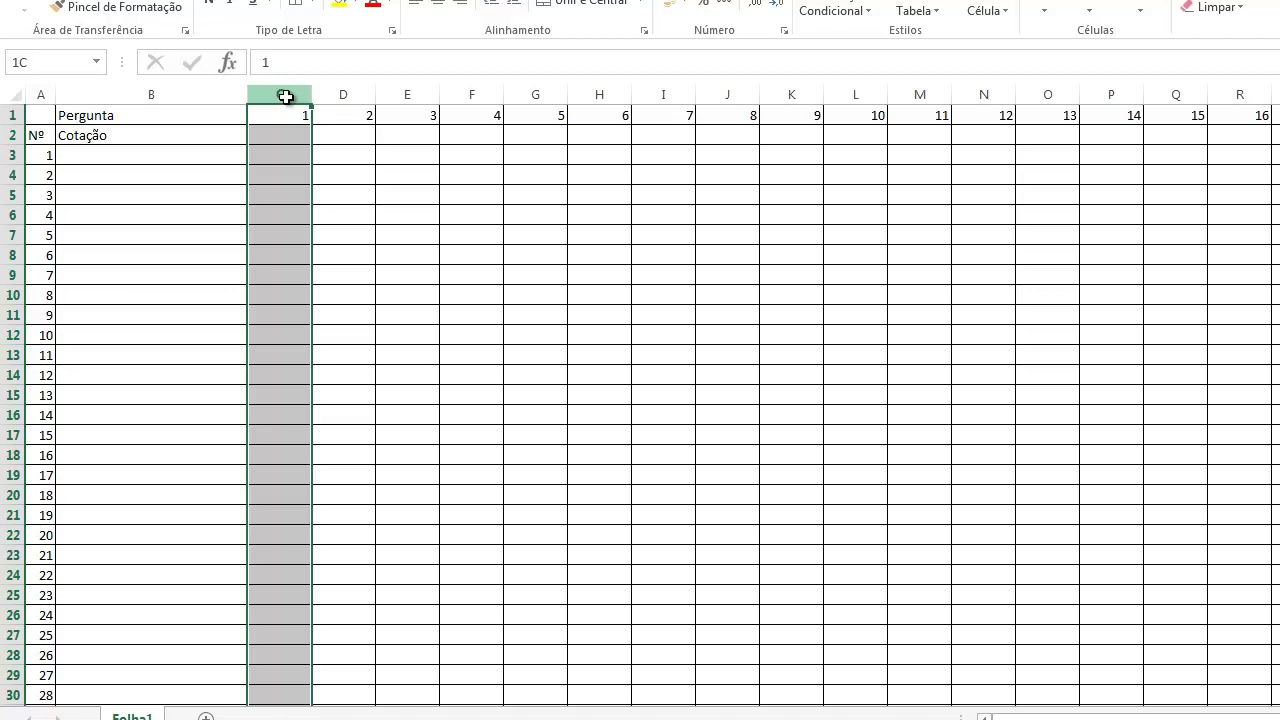
{"action": "left_click_drag", "start_coordinate": [287, 96], "coordinate": [440, 94]}
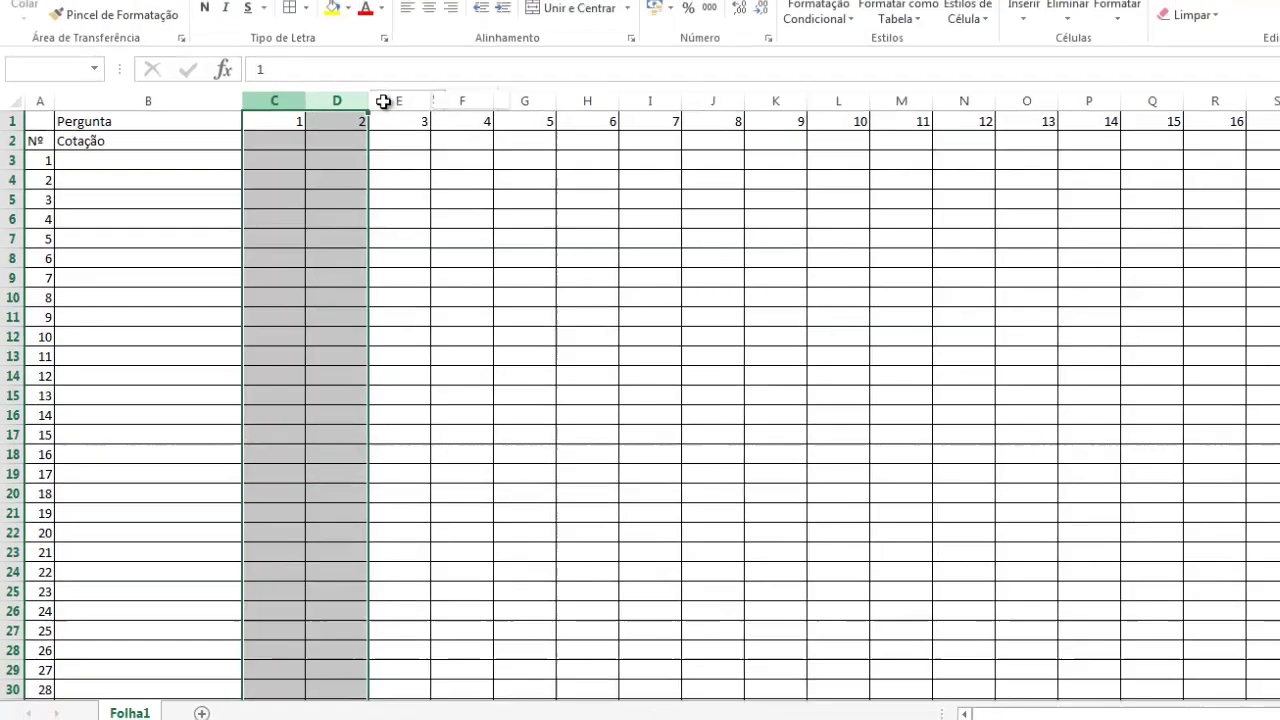
{"action": "left_click_drag", "start_coordinate": [392, 134], "coordinate": [1137, 178]}
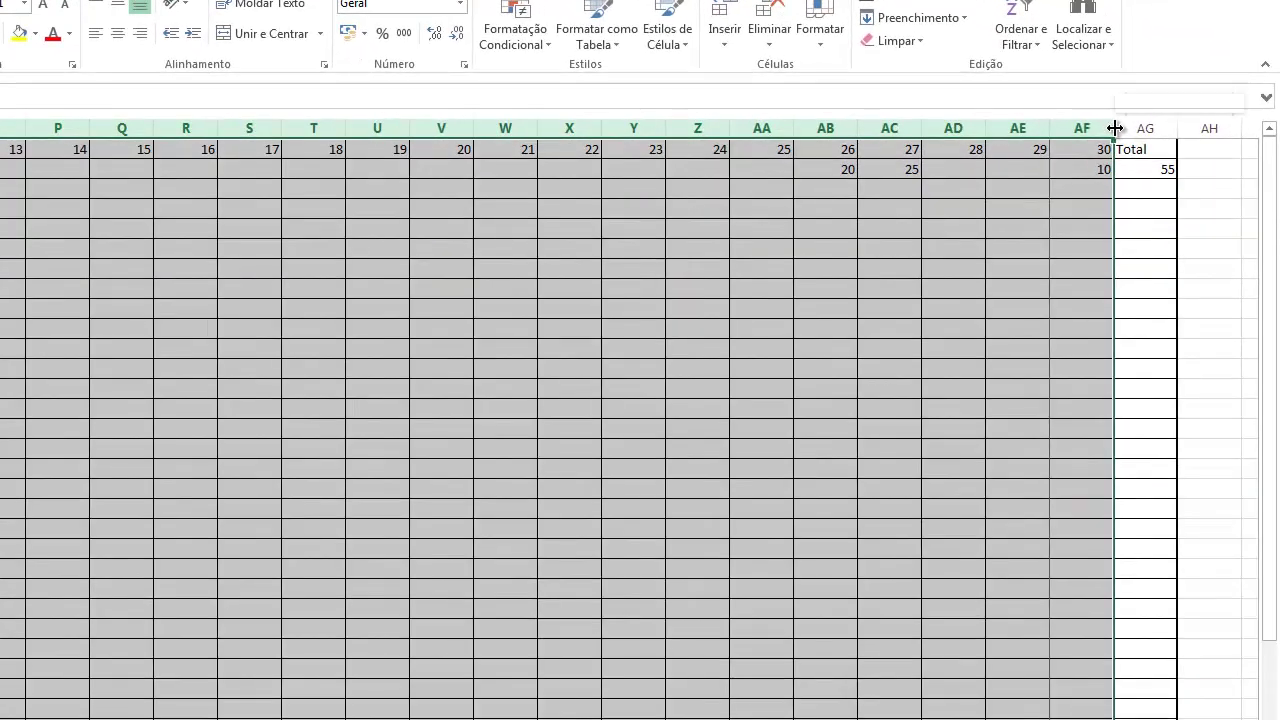
{"action": "left_click_drag", "start_coordinate": [1148, 158], "coordinate": [1081, 134]}
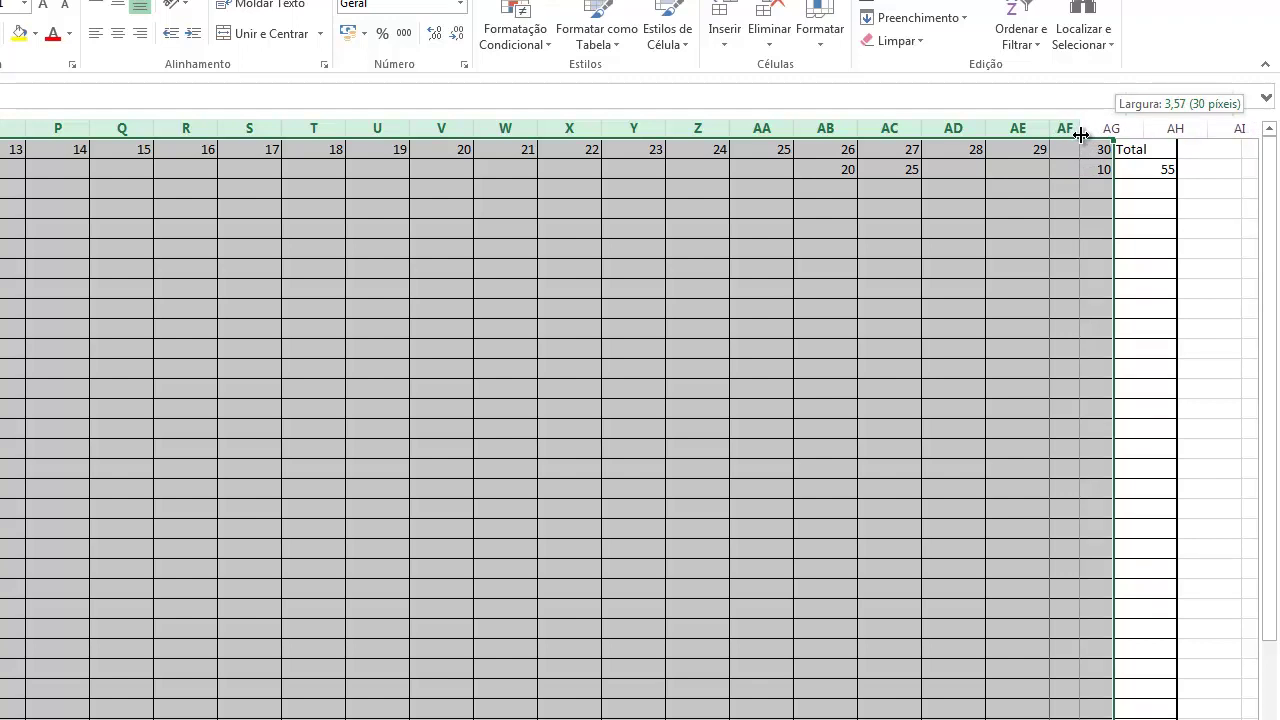
{"action": "left_click_drag", "start_coordinate": [1081, 134], "coordinate": [1081, 134]}
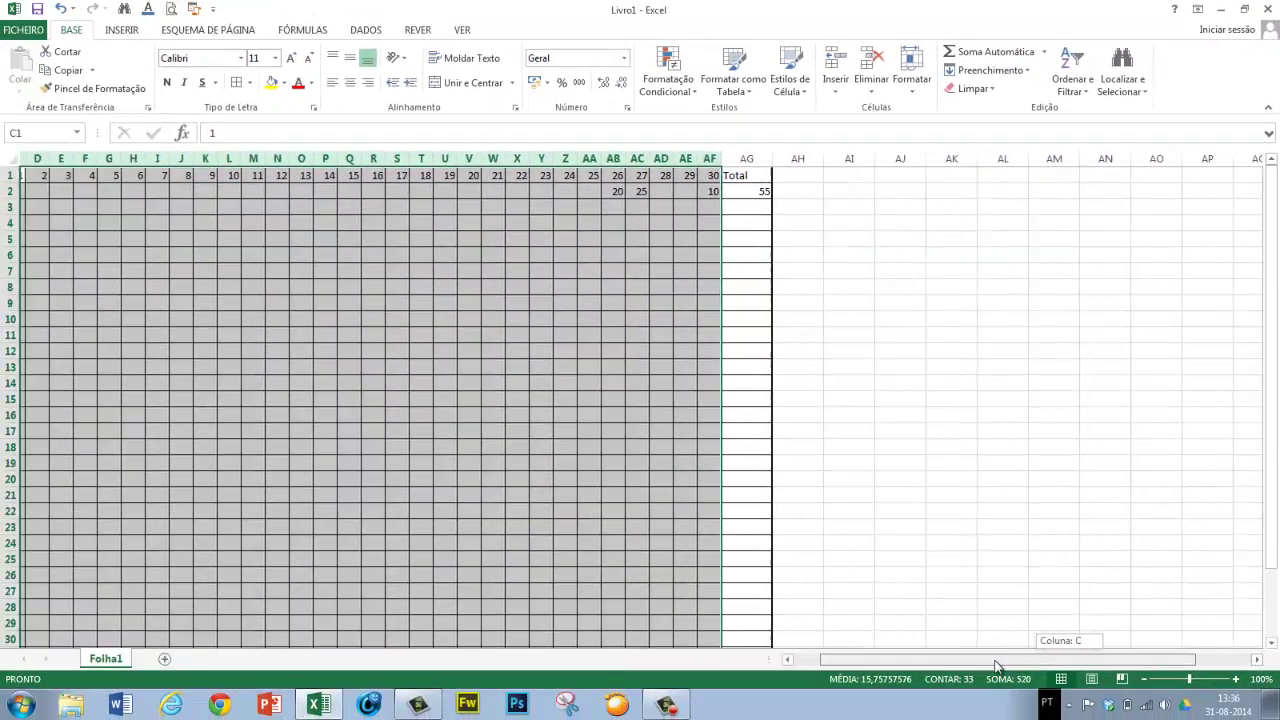
{"action": "left_click_drag", "start_coordinate": [975, 668], "coordinate": [952, 690]}
{"action": "left_click", "coordinate": [1074, 316]}
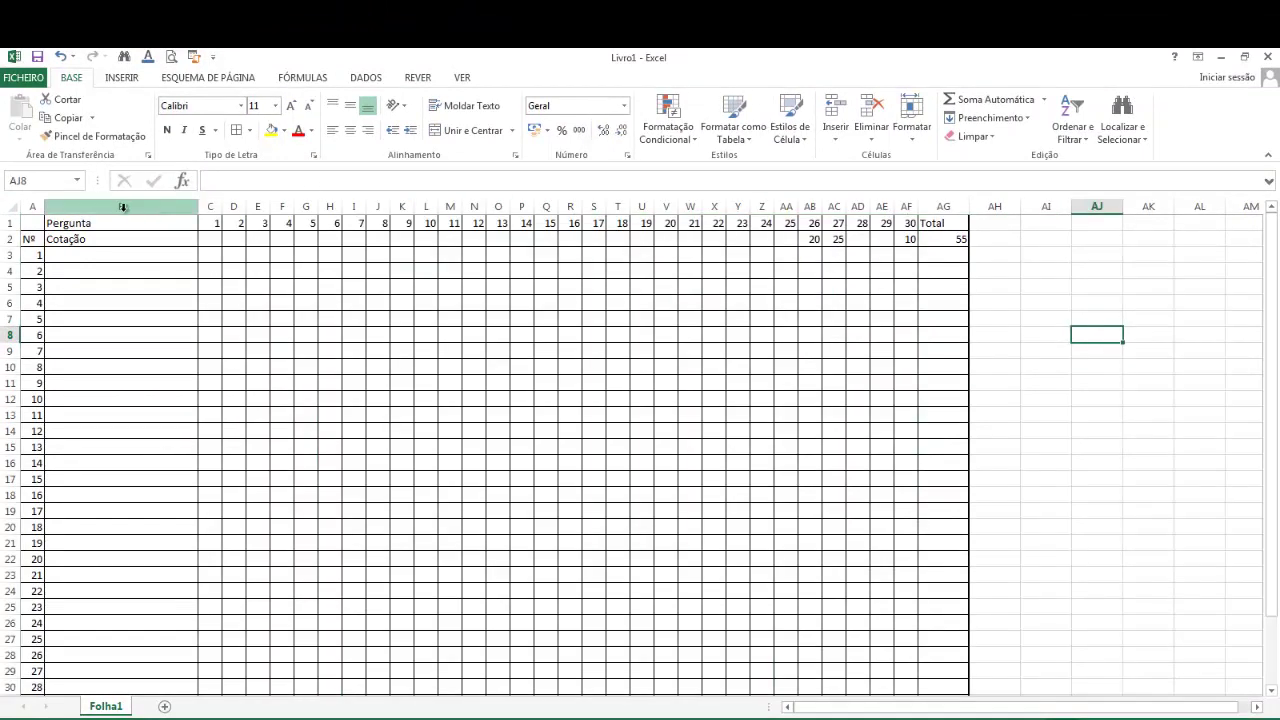
- Fill the header rows A1:AG2 with light grey
{"action": "left_click_drag", "start_coordinate": [26, 222], "coordinate": [950, 240]}
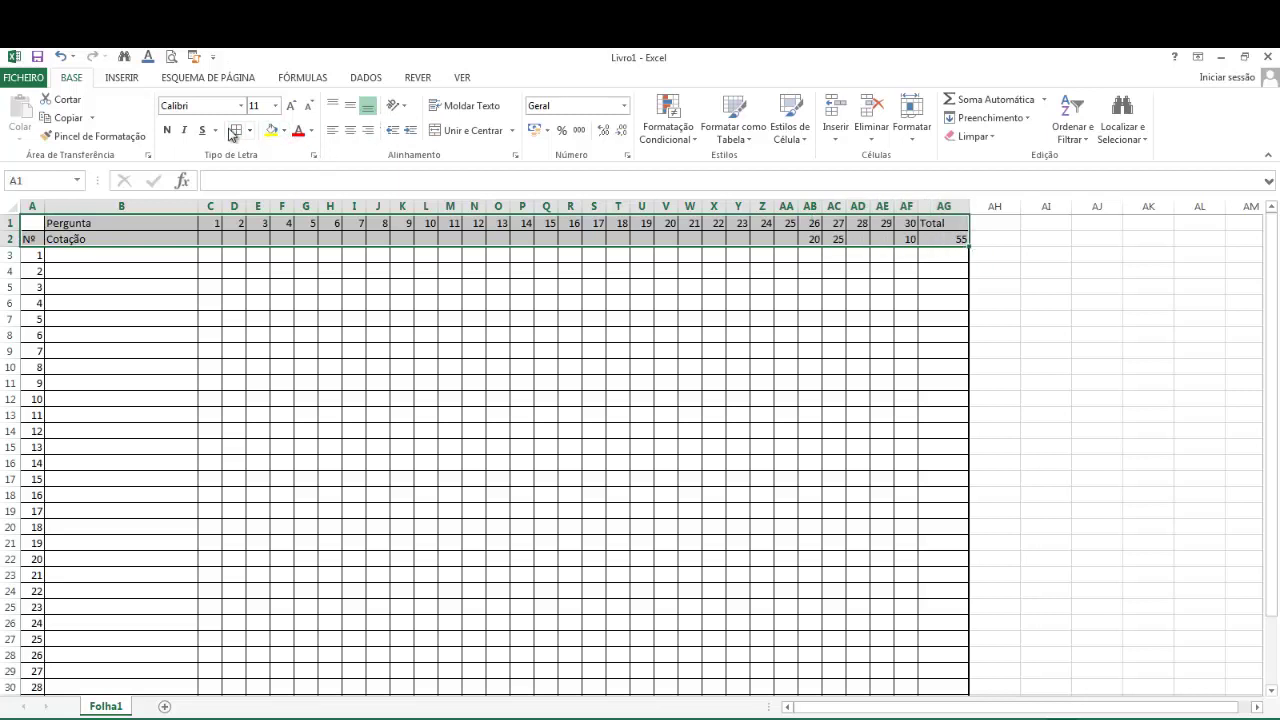
{"action": "left_click", "coordinate": [285, 131]}
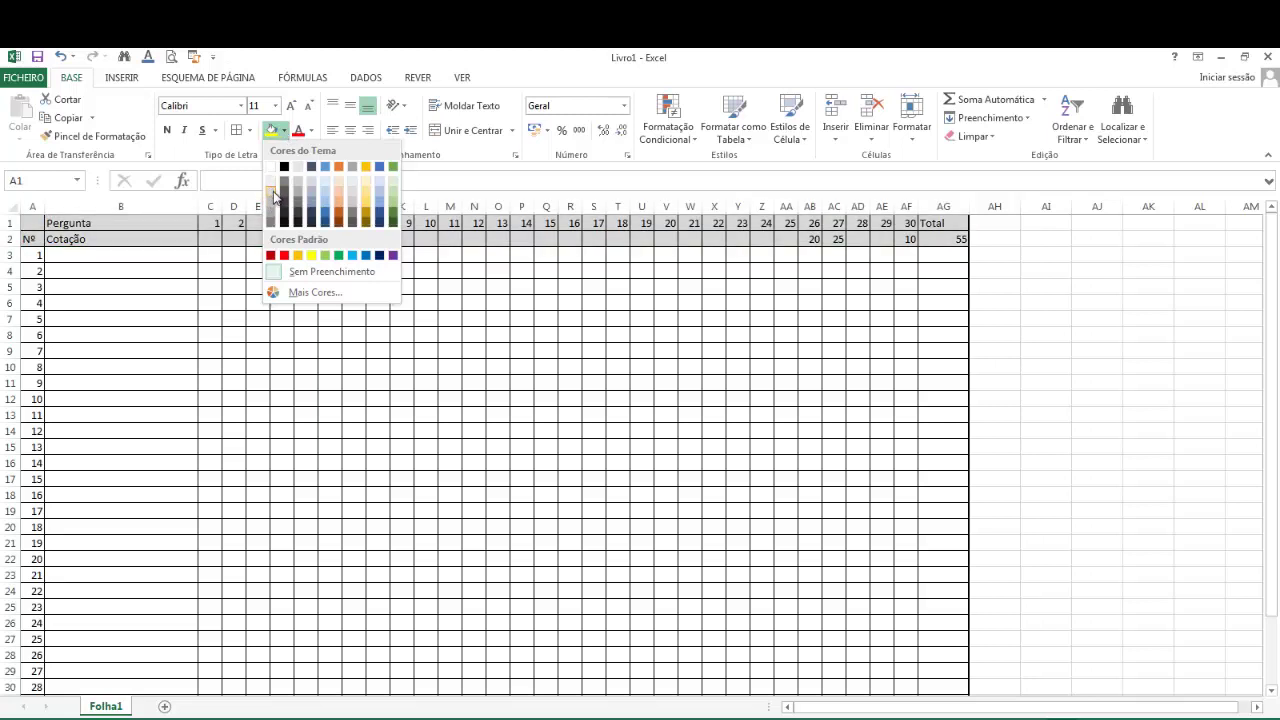
{"action": "left_click", "coordinate": [273, 190]}
- Give the header range A1:AG2 a thick dashed bottom border and deselect it
{"action": "left_click", "coordinate": [252, 134]}
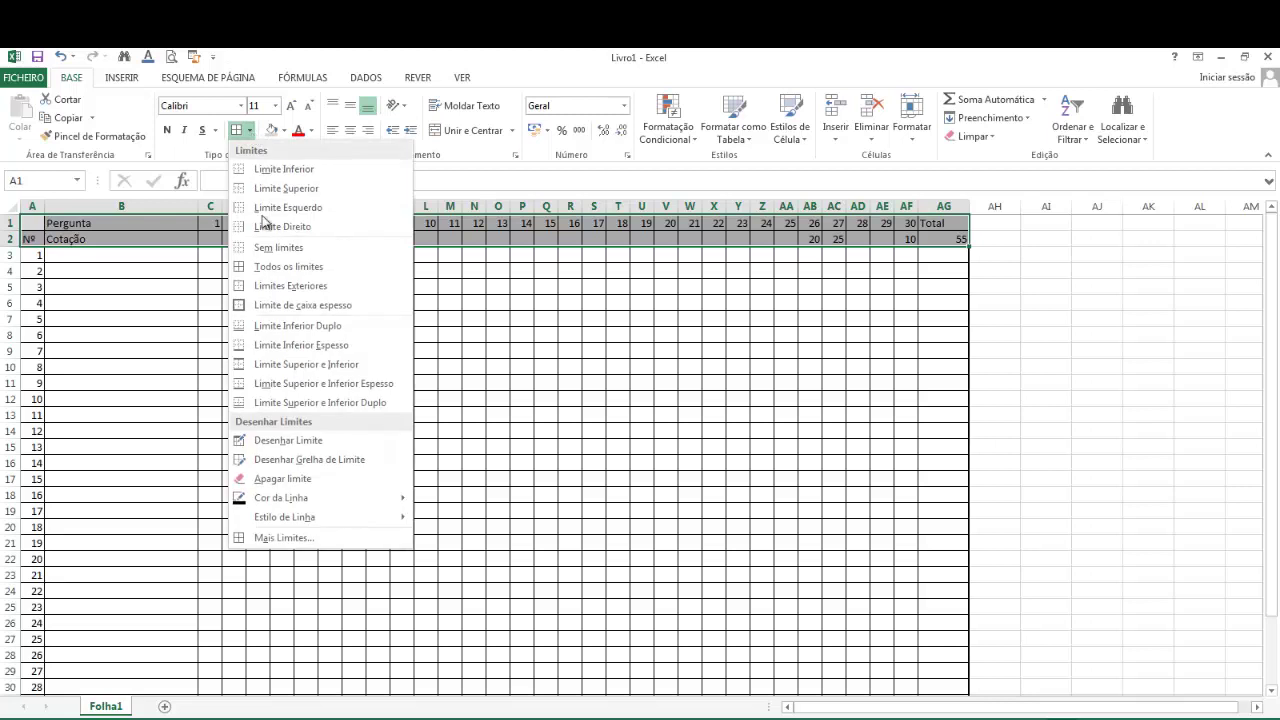
{"action": "left_click", "coordinate": [293, 537]}
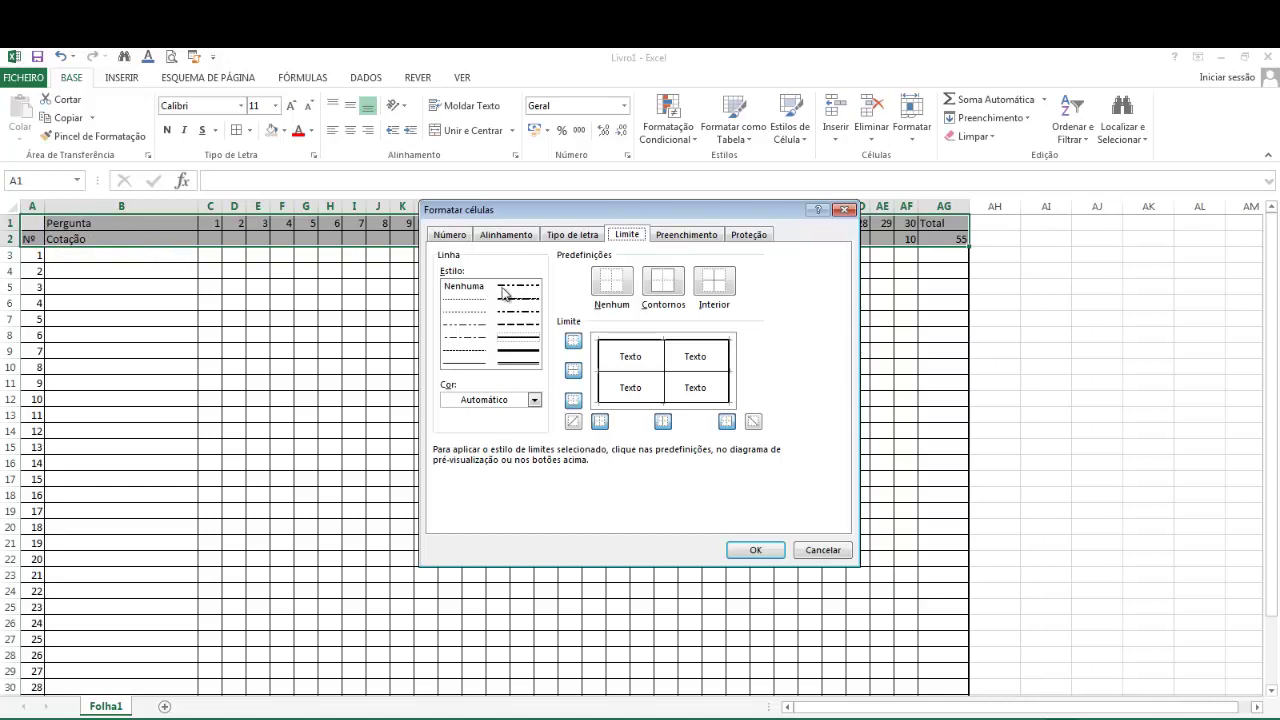
{"action": "left_click", "coordinate": [641, 404]}
{"action": "left_click", "coordinate": [519, 340]}
{"action": "left_click", "coordinate": [635, 403]}
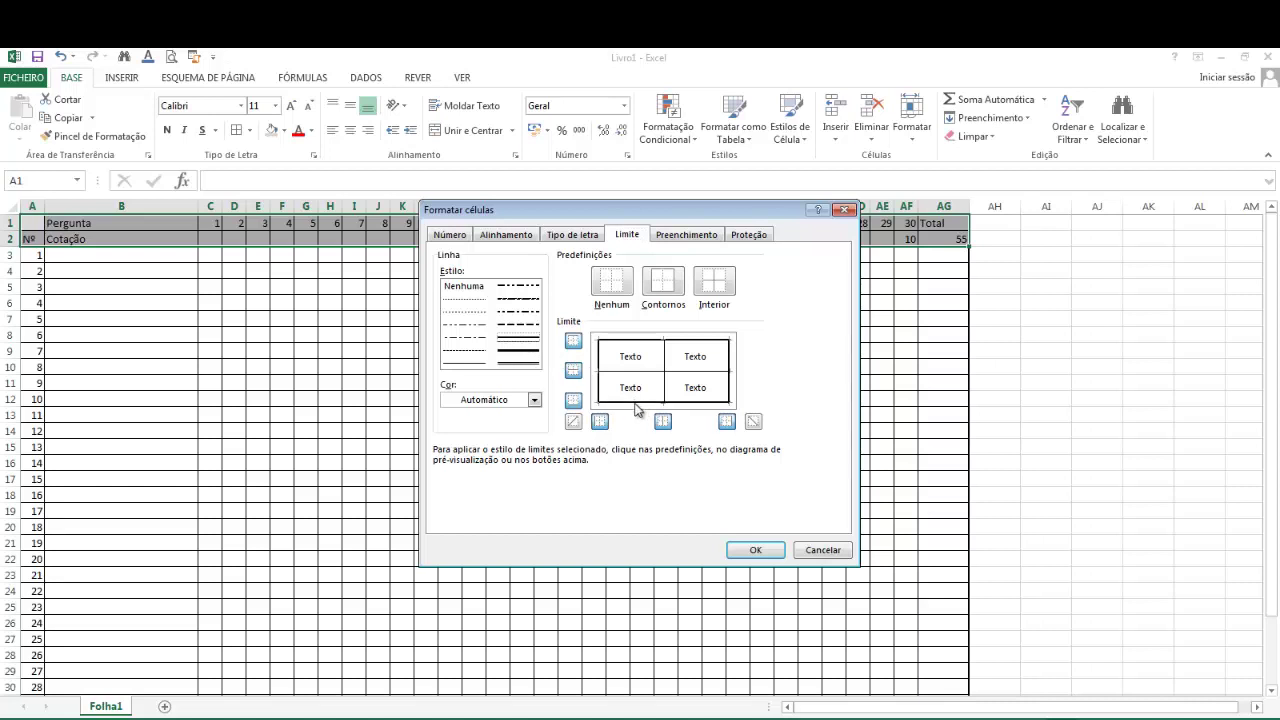
{"action": "left_click", "coordinate": [520, 327]}
{"action": "left_click", "coordinate": [757, 550]}
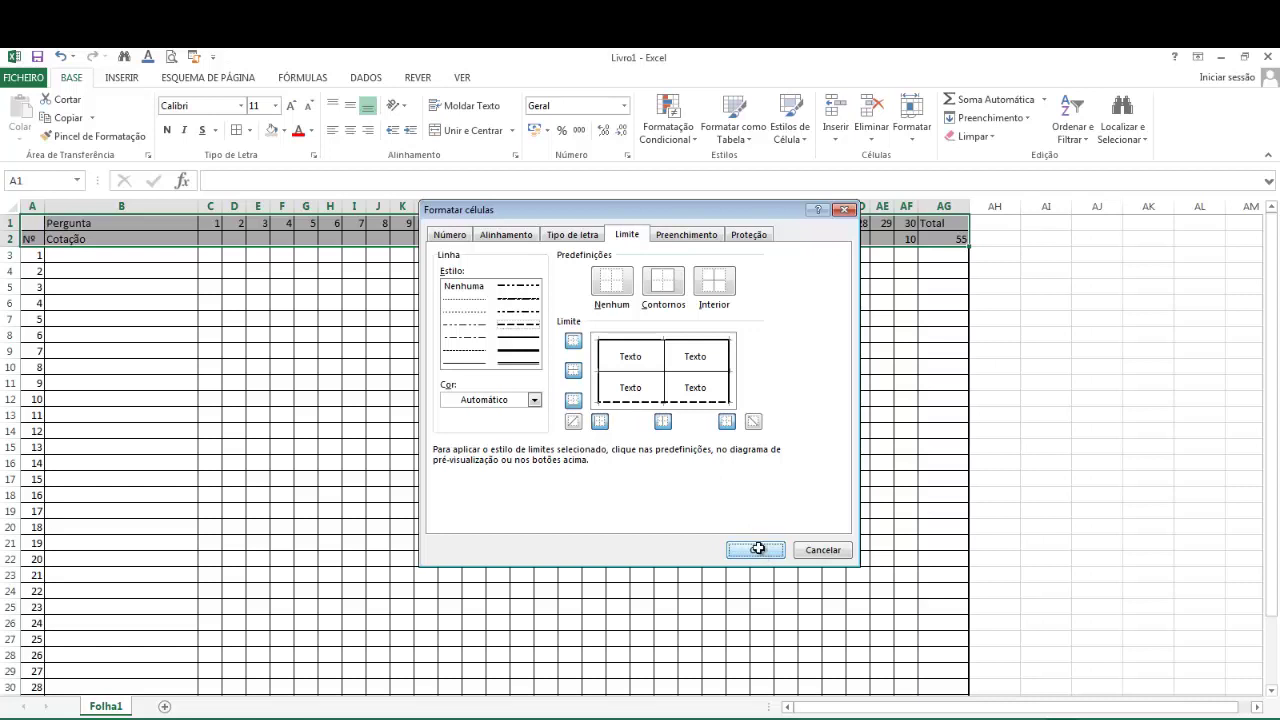
{"action": "left_click", "coordinate": [1097, 463]}
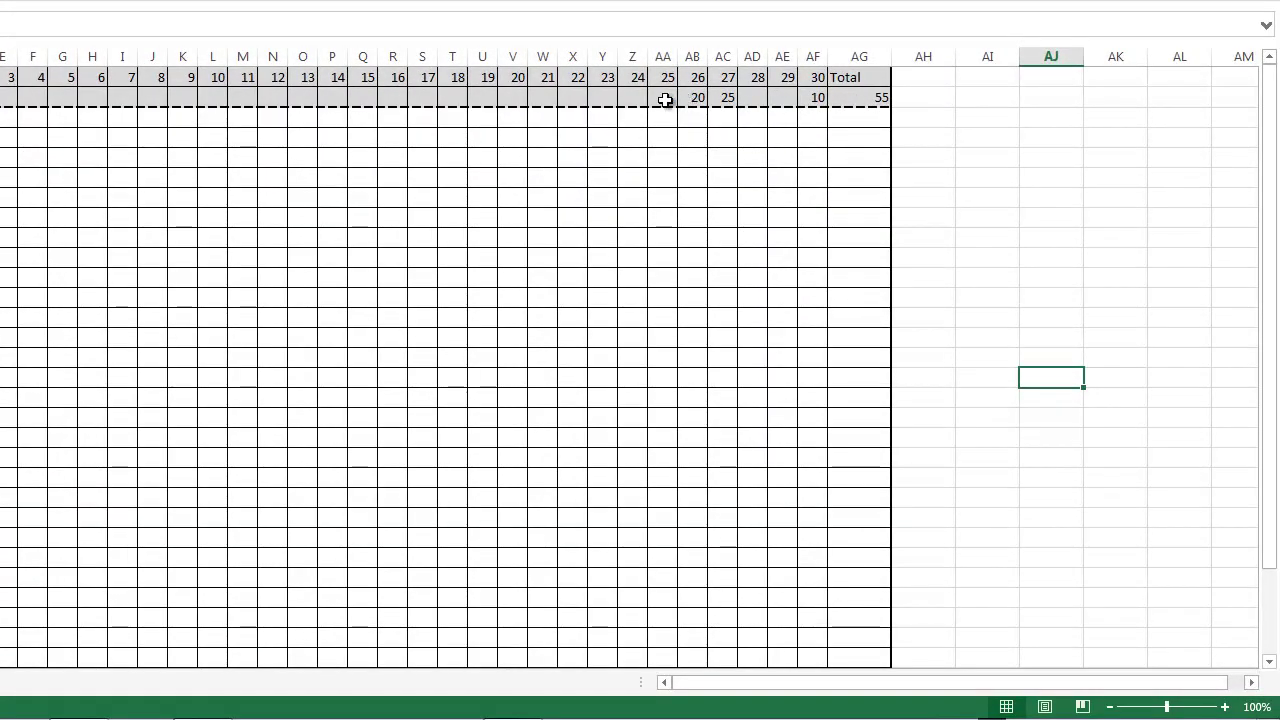
{"action": "key", "text": "Right"}
{"action": "key", "text": "Right"}
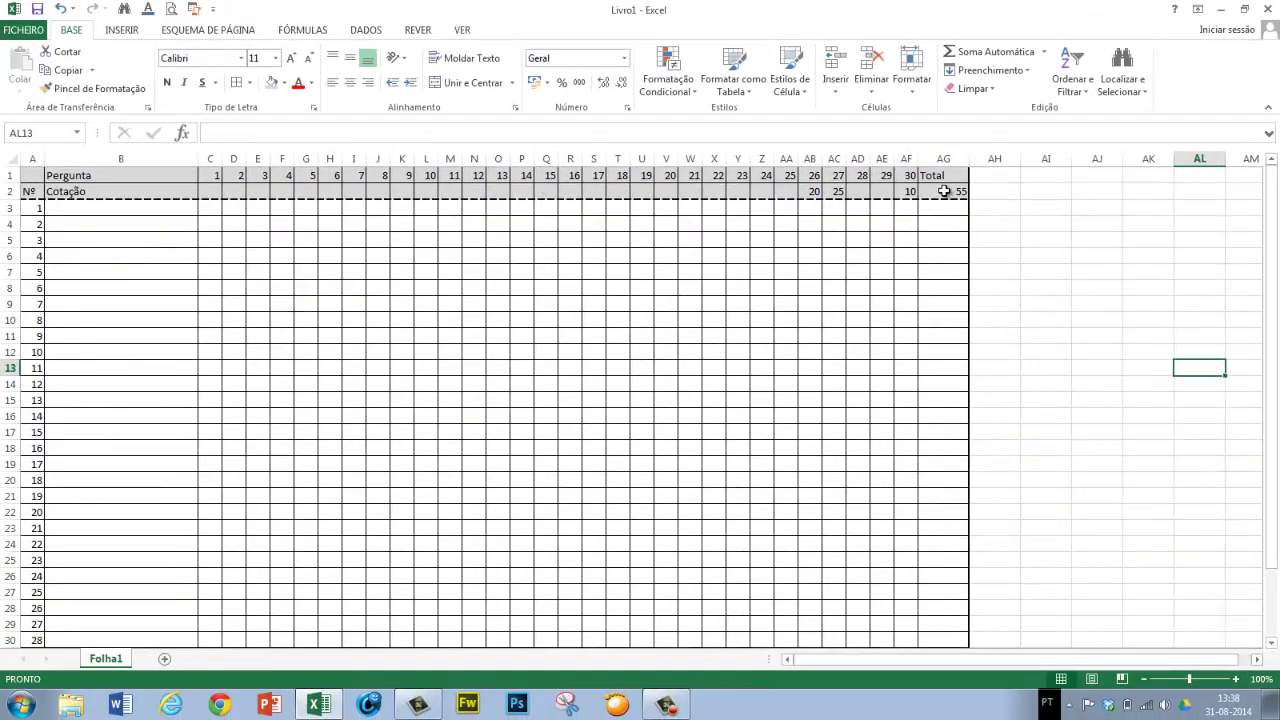
- Inspect which cells the total formula in AG2 adds up, leaving the formula as it is
{"action": "left_click", "coordinate": [940, 188]}
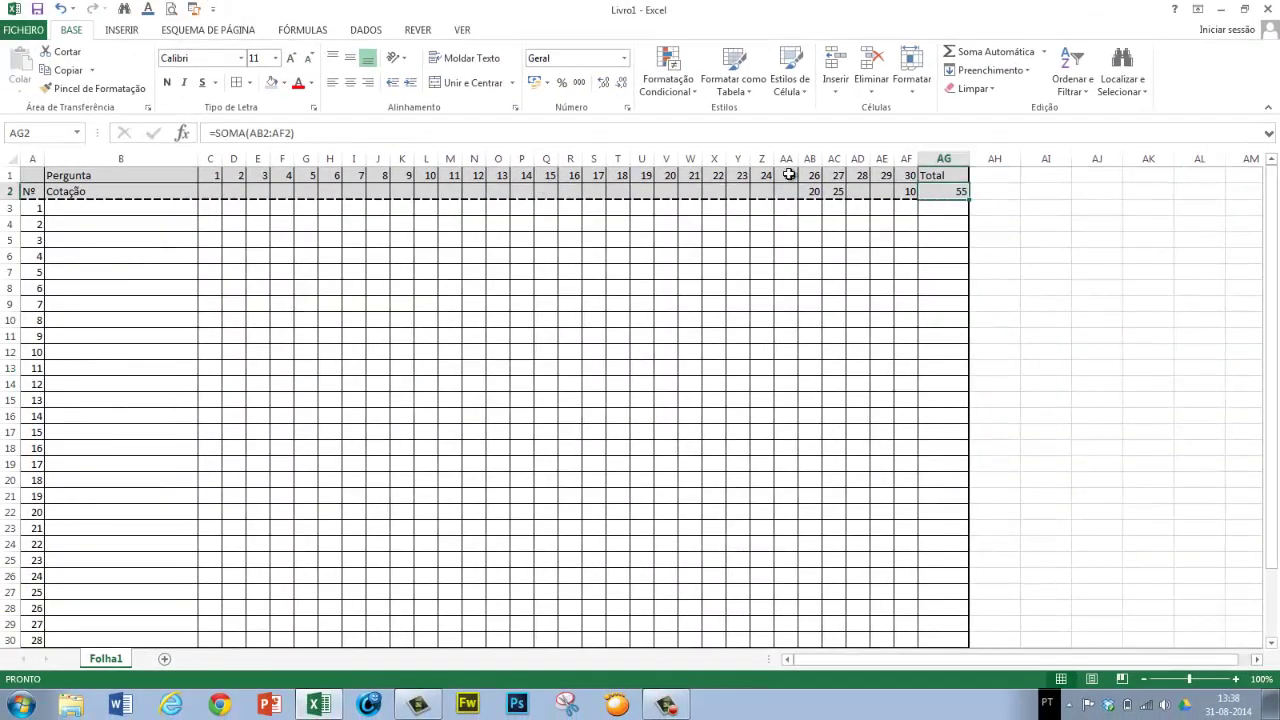
{"action": "left_click", "coordinate": [241, 133]}
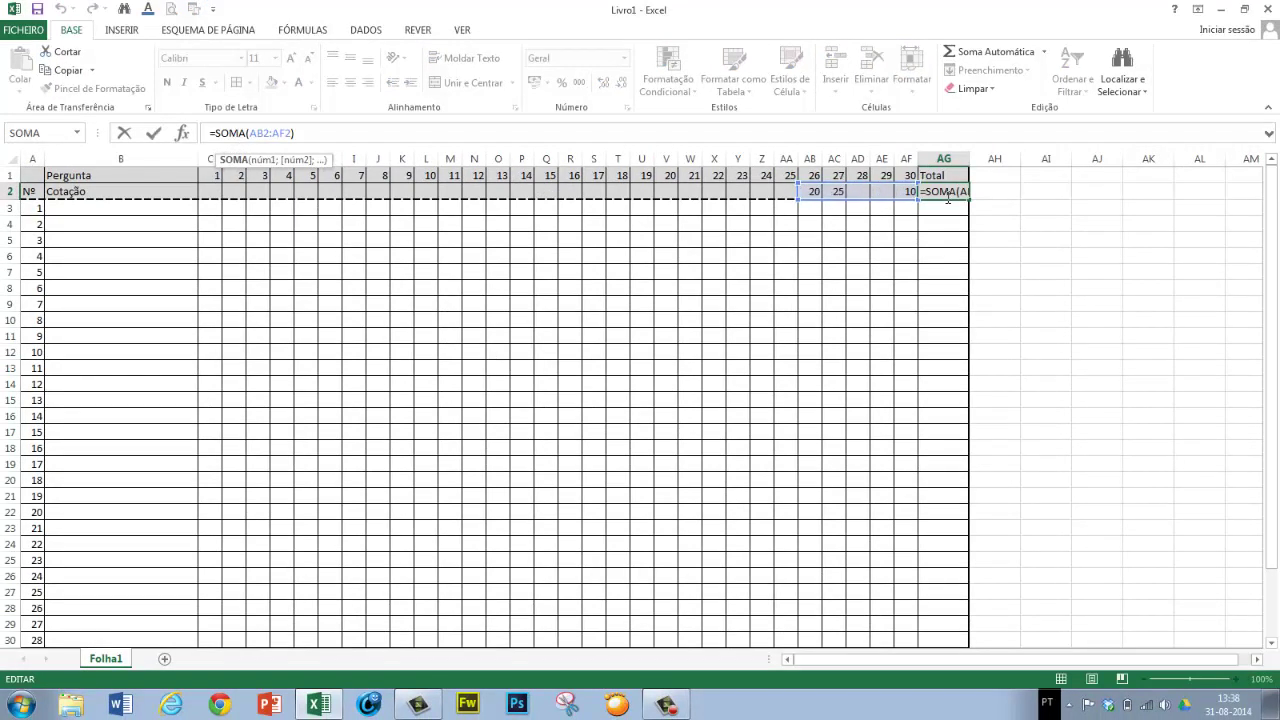
{"action": "key", "text": "Return"}
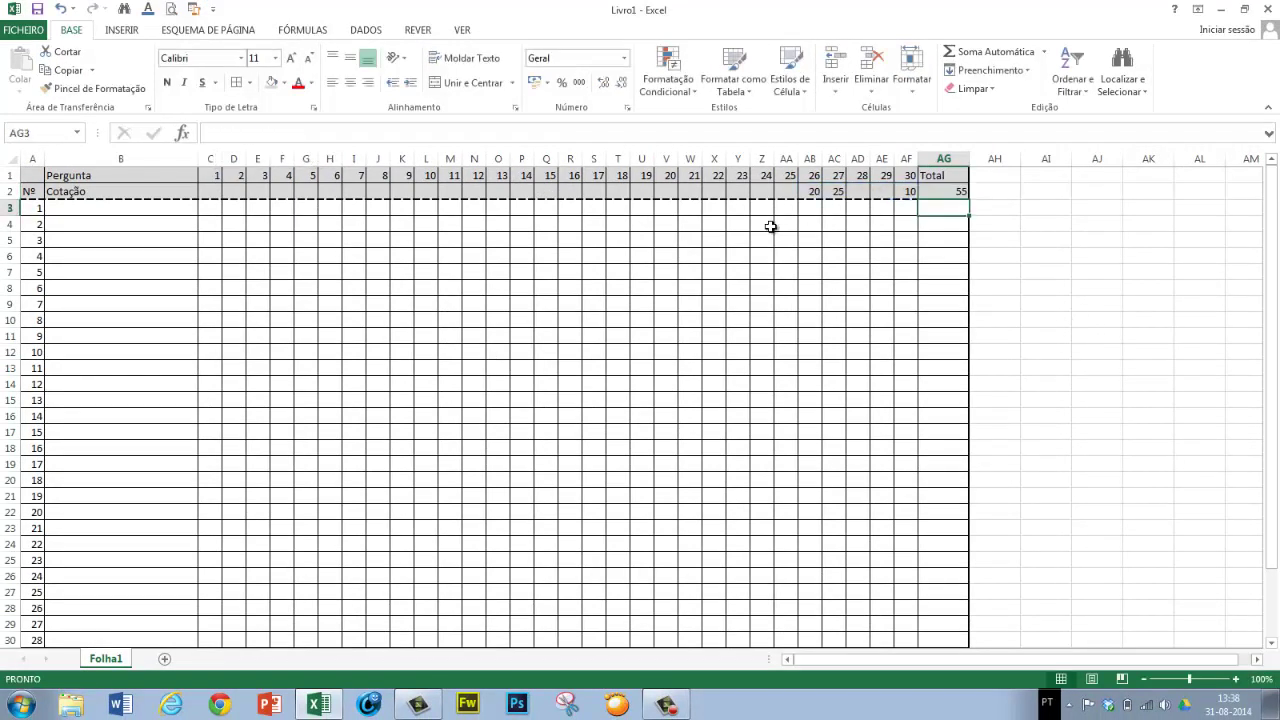
- Enter the marks 2 for question 1 in C2 and 5 for question 2 in D2
{"action": "left_click", "coordinate": [212, 191]}
{"action": "type", "text": "2"}
{"action": "key", "text": "Return"}
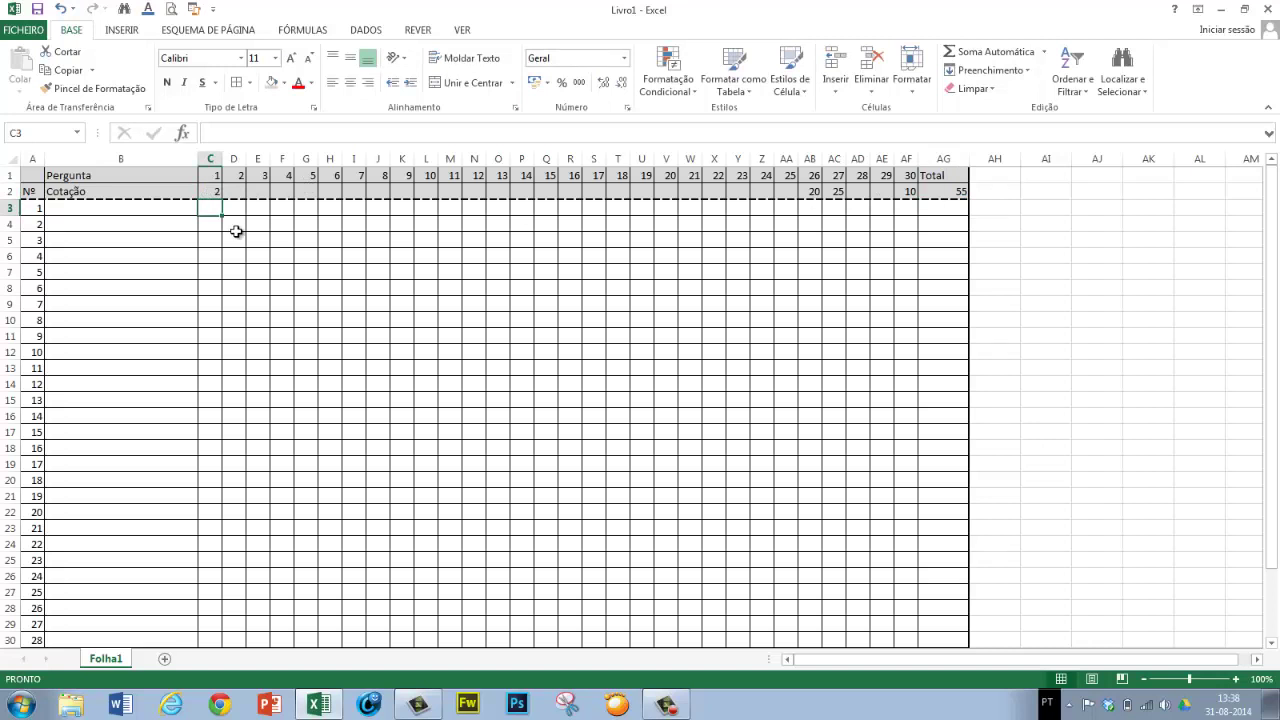
{"action": "key", "text": "Right"}
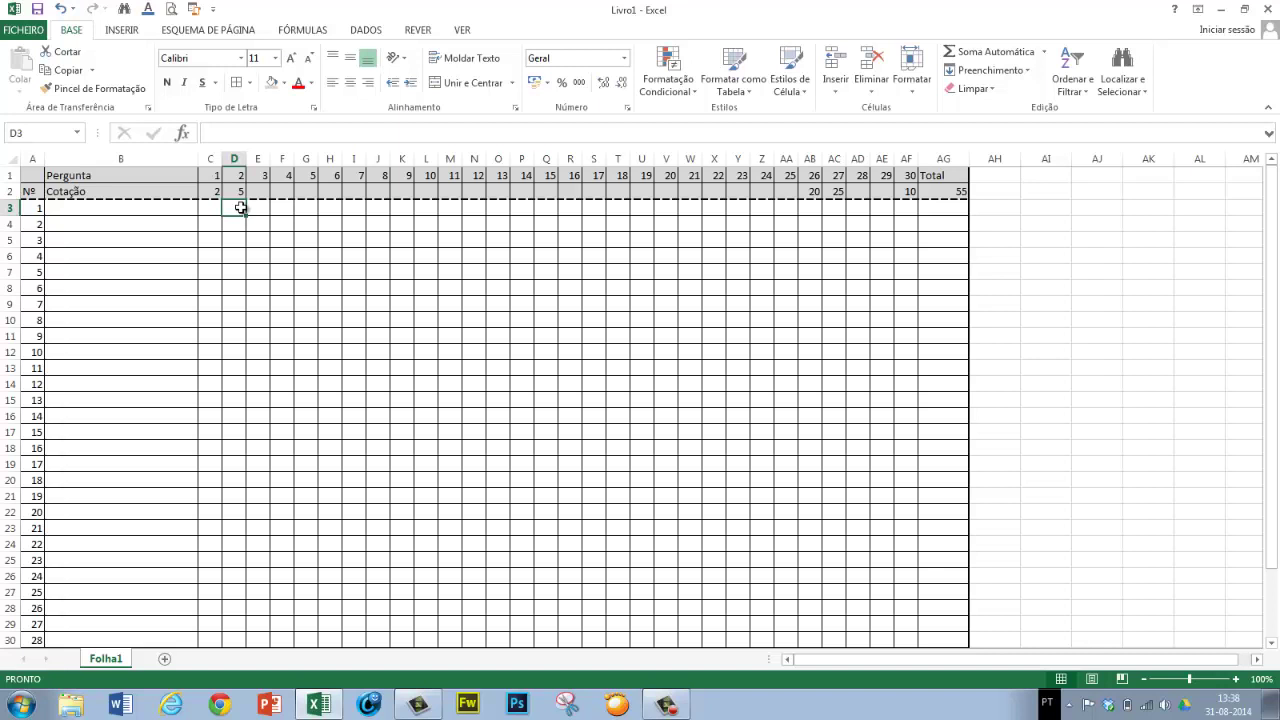
- Extend the sum range in AG2 to C2:AF2 and review the resulting formula
{"action": "left_click", "coordinate": [960, 195]}
{"action": "left_click", "coordinate": [251, 133]}
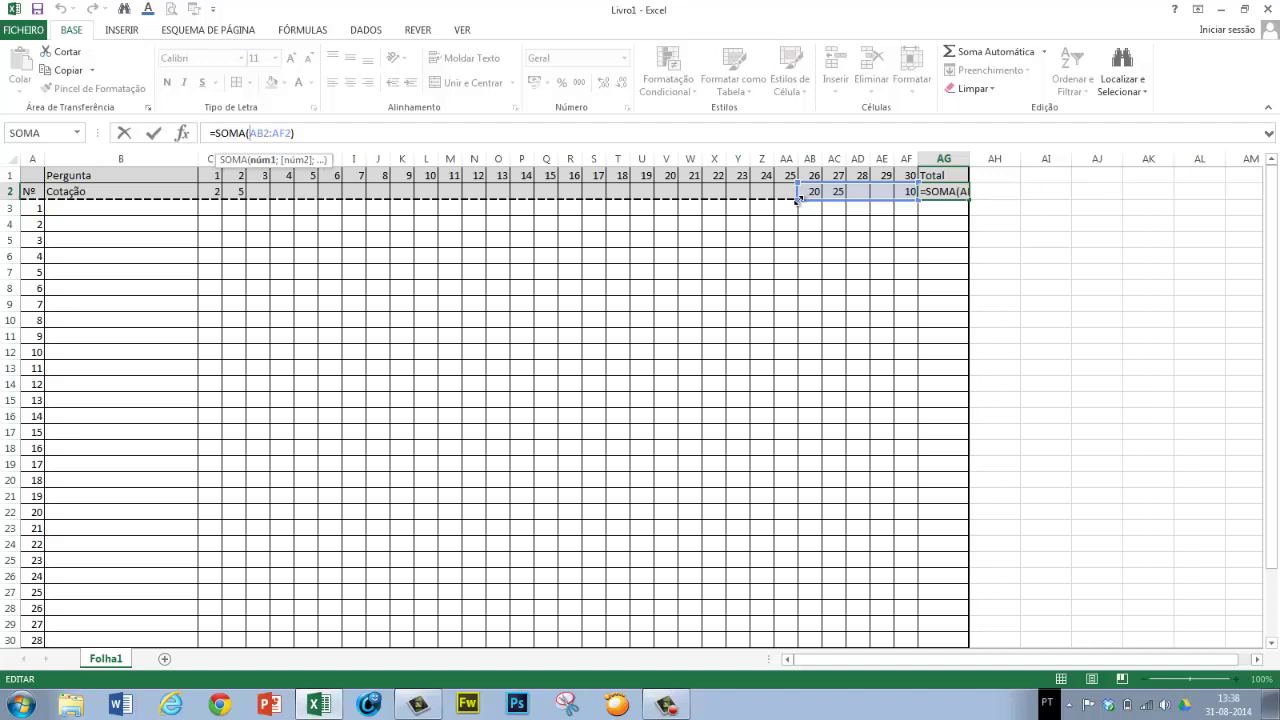
{"action": "left_click_drag", "start_coordinate": [798, 199], "coordinate": [207, 201]}
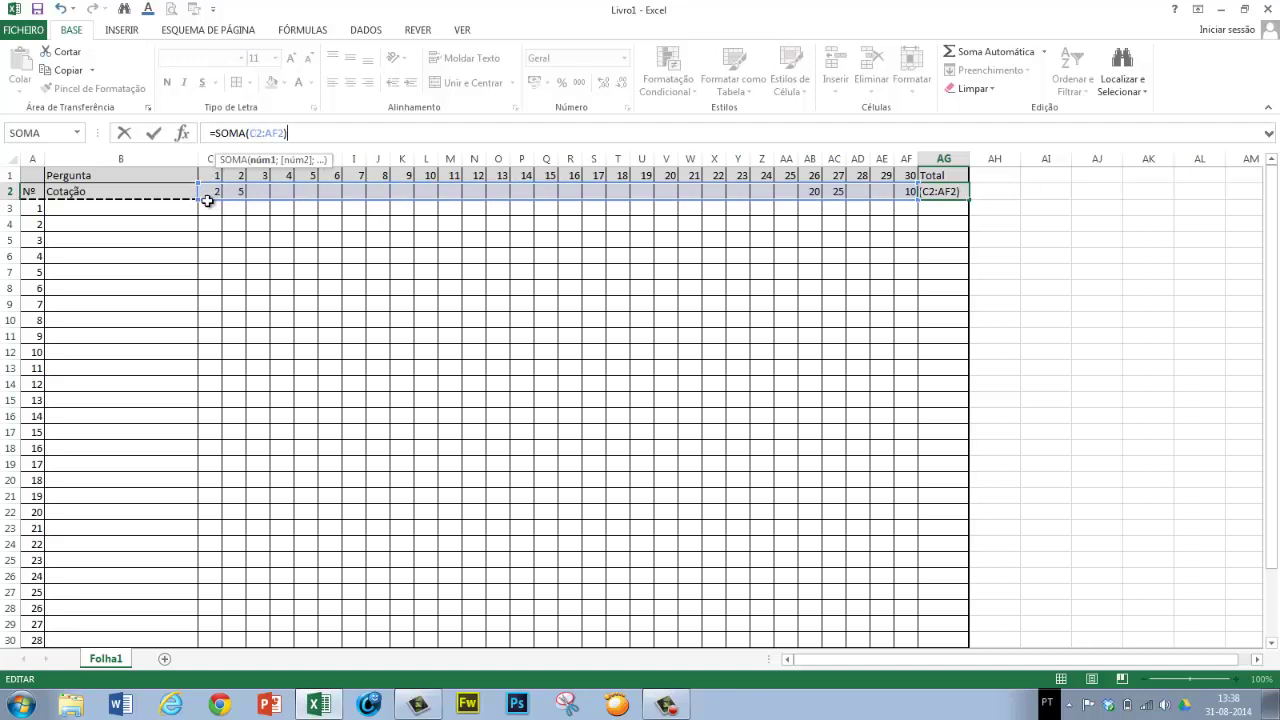
{"action": "key", "text": "Return"}
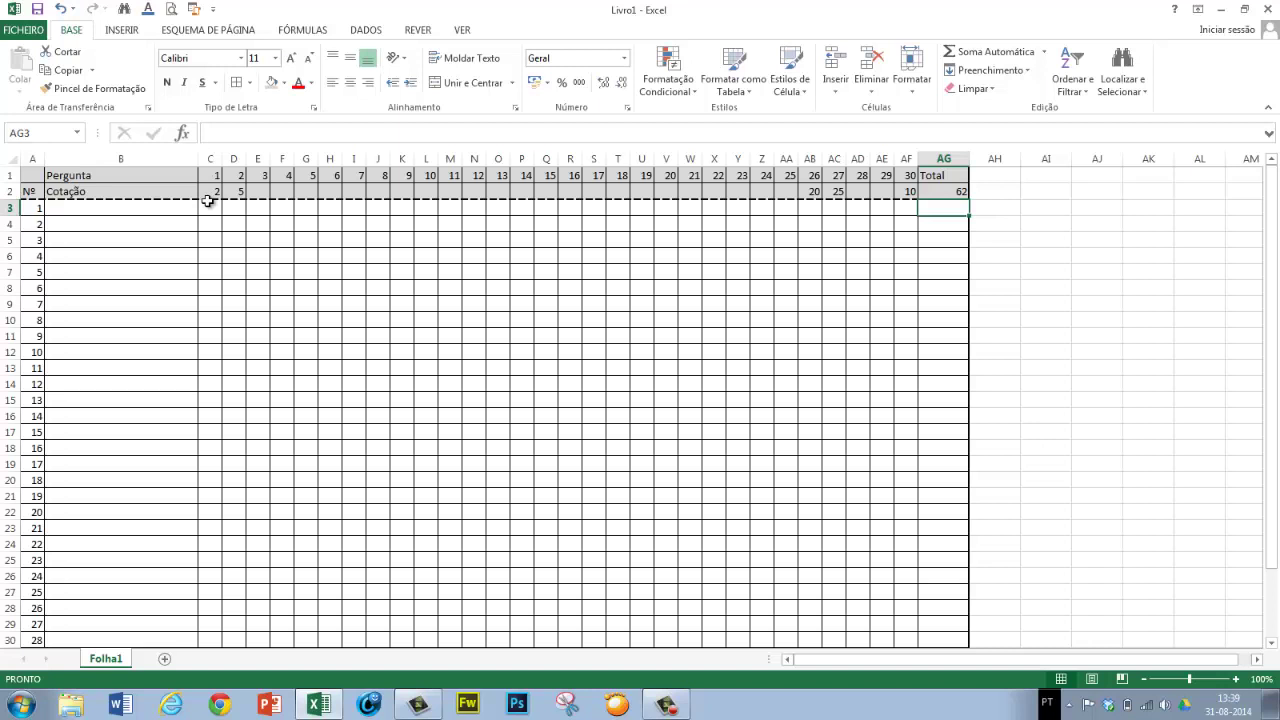
{"action": "left_click", "coordinate": [944, 191]}
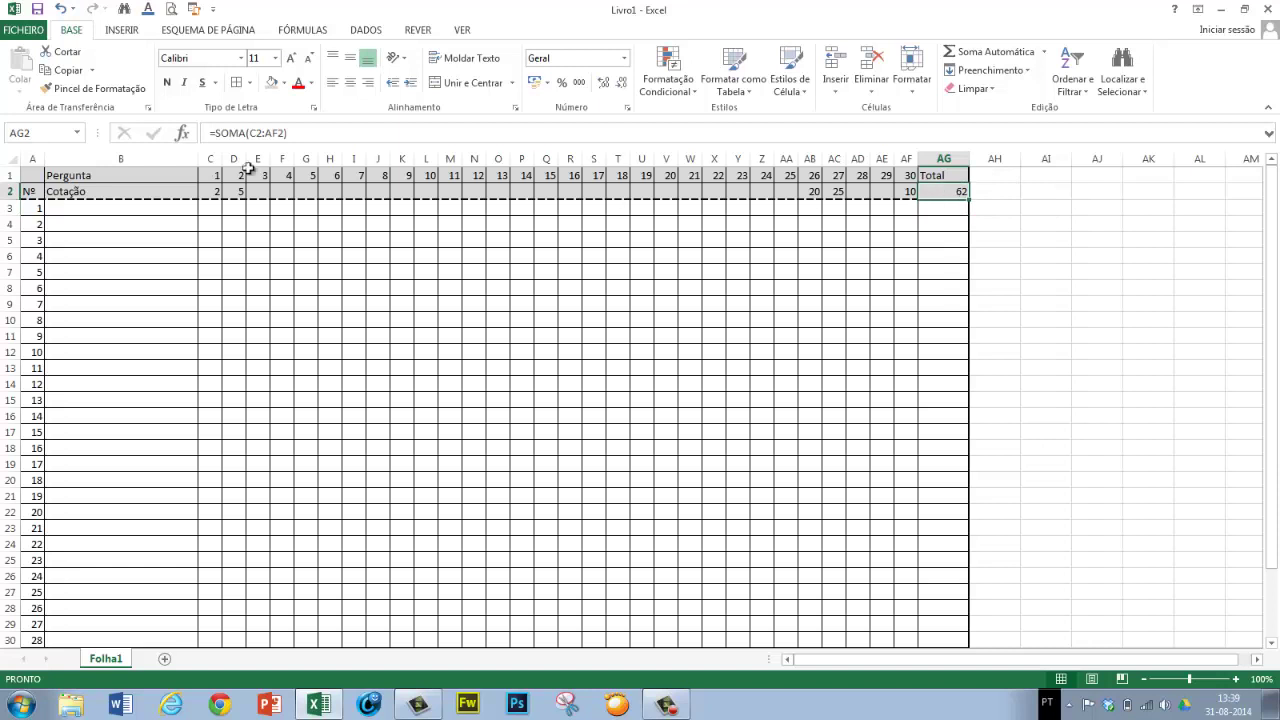
{"action": "left_click", "coordinate": [244, 133]}
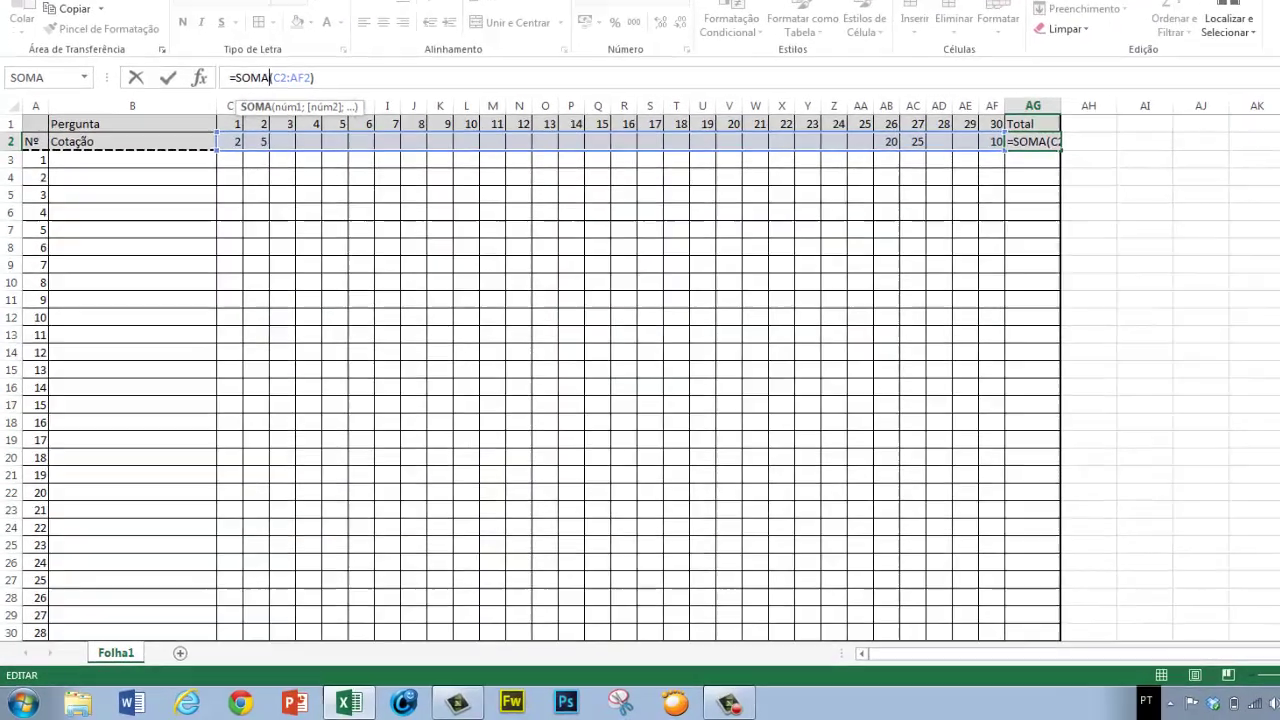
{"action": "key", "text": "Return"}
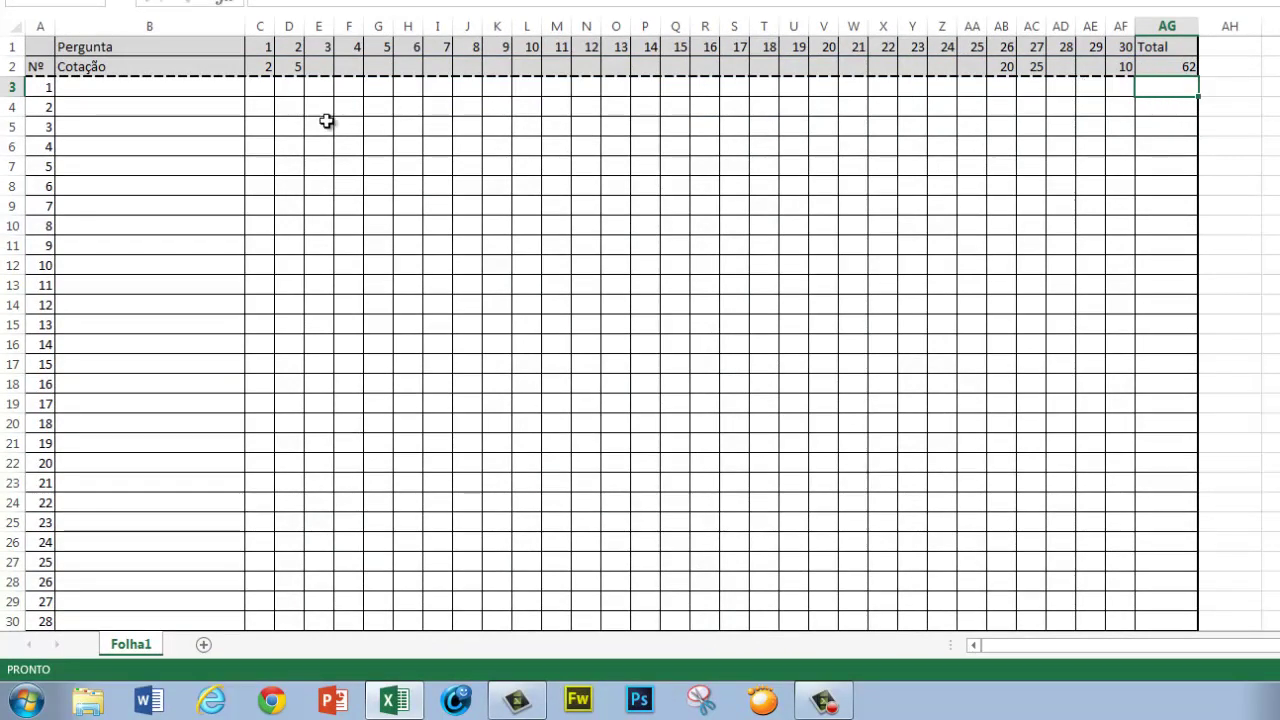
- Enter the student labels Aluno 1, Aluno 2 and aluno 3 in cells B3 to B5
{"action": "left_click", "coordinate": [143, 88]}
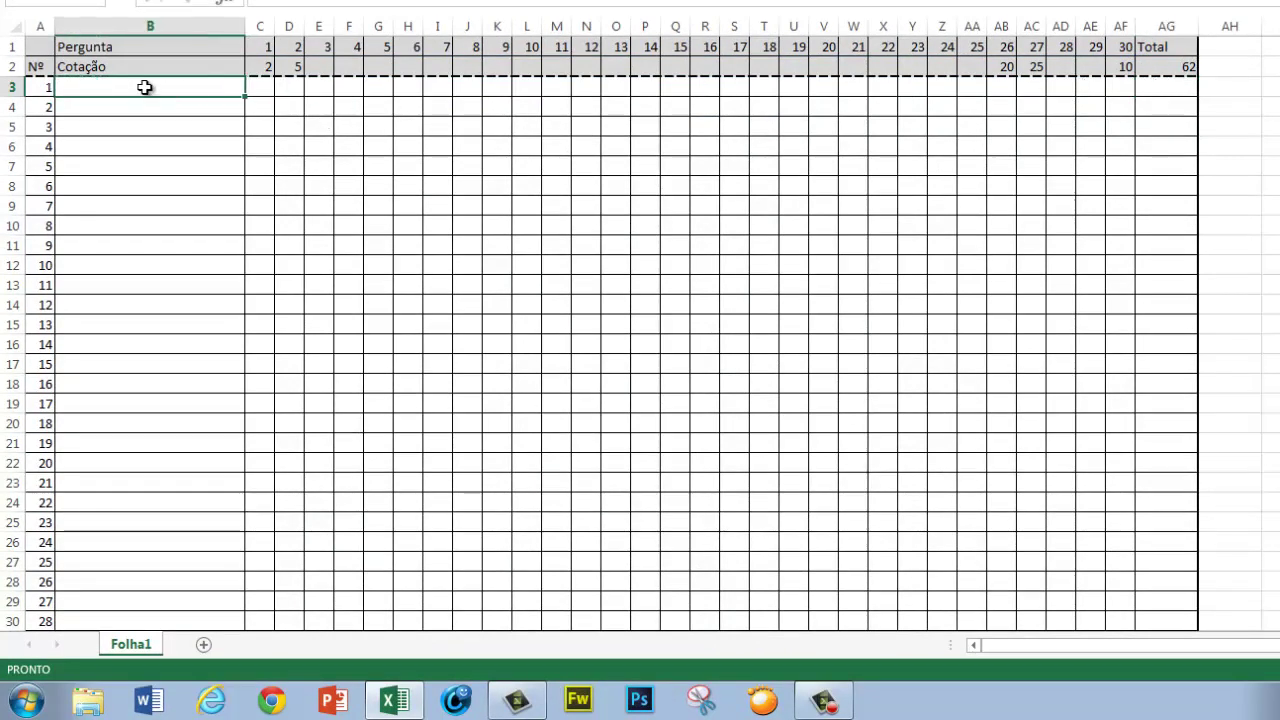
{"action": "type", "text": "Aluno"}
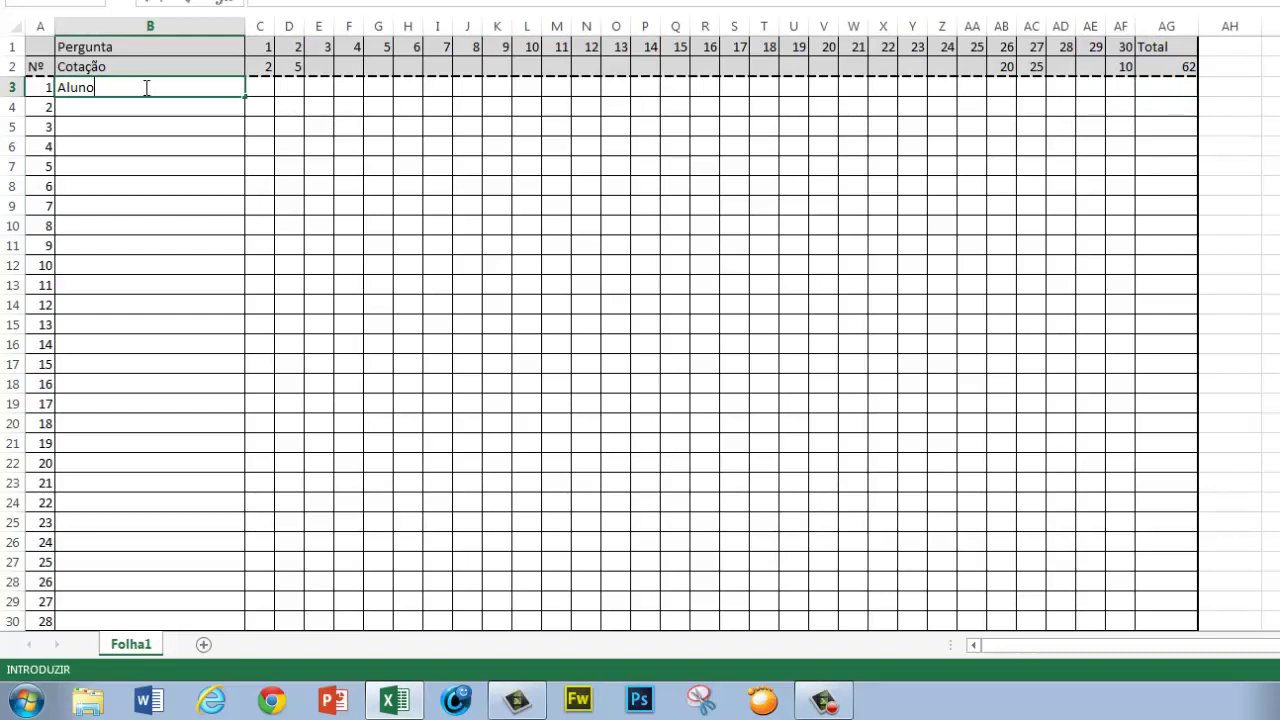
{"action": "type", "text": " 1"}
{"action": "key", "text": "Return"}
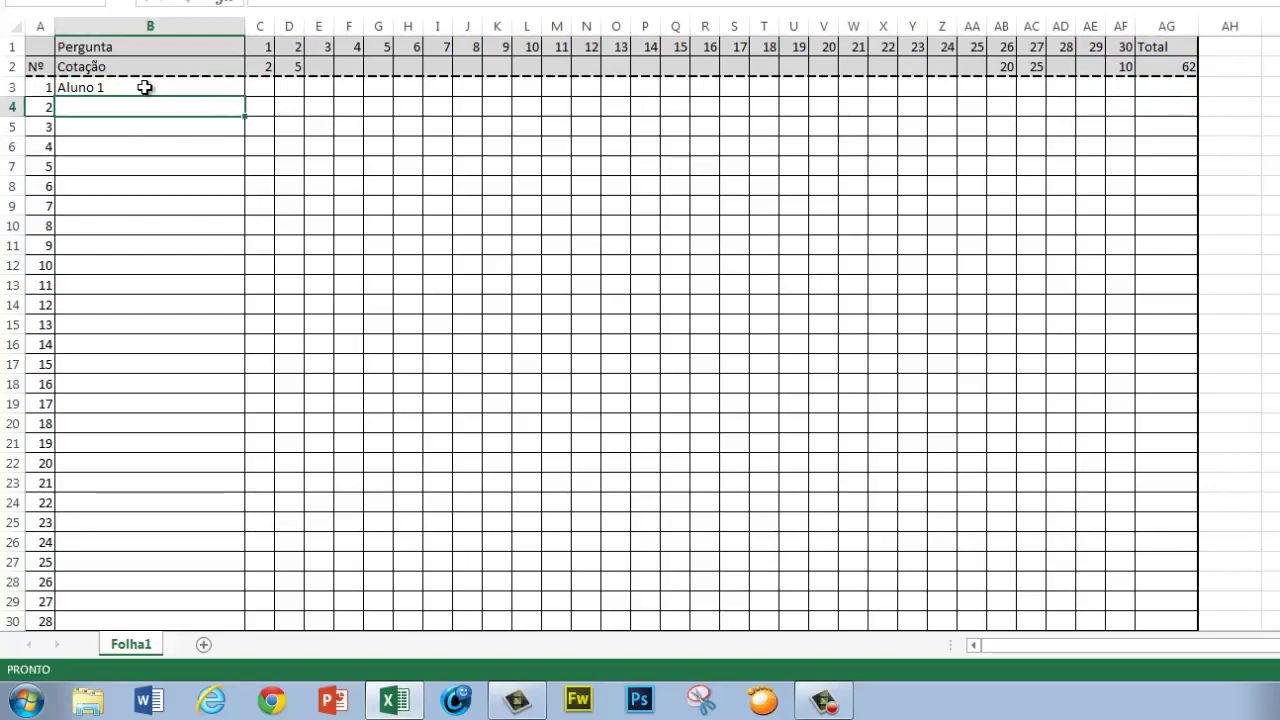
{"action": "type", "text": "Aluno 2"}
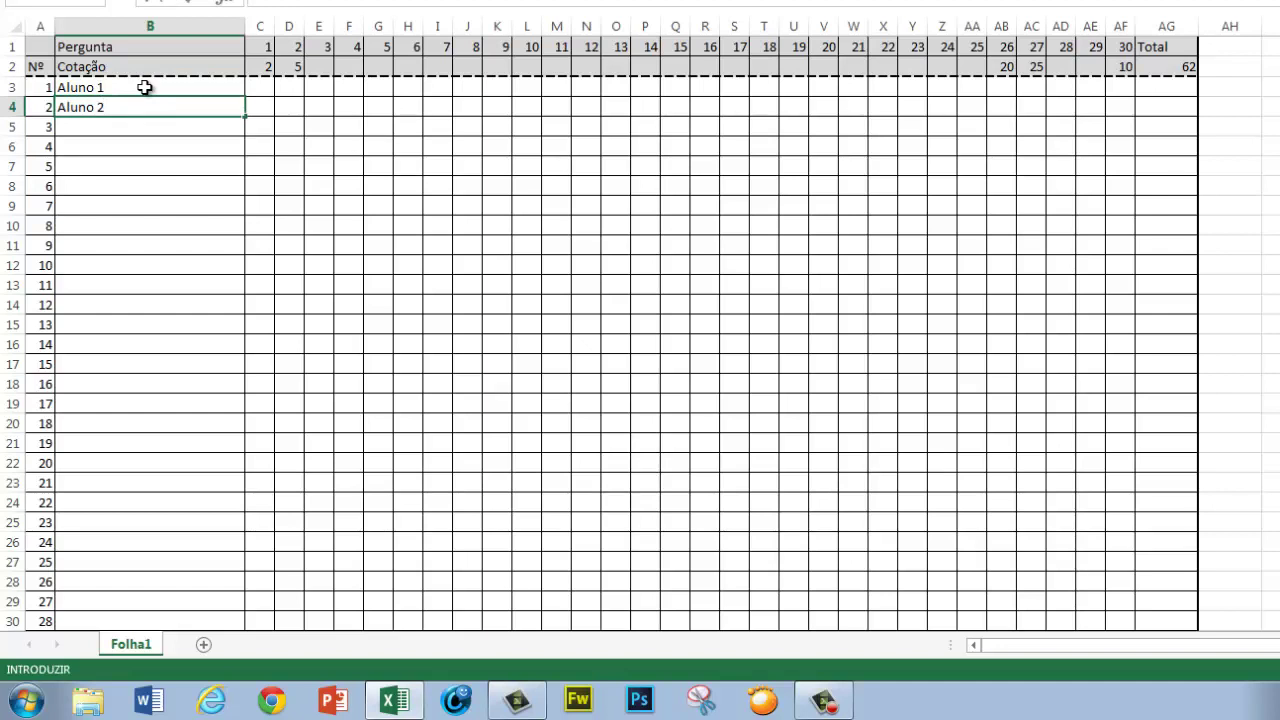
{"action": "key", "text": "Return"}
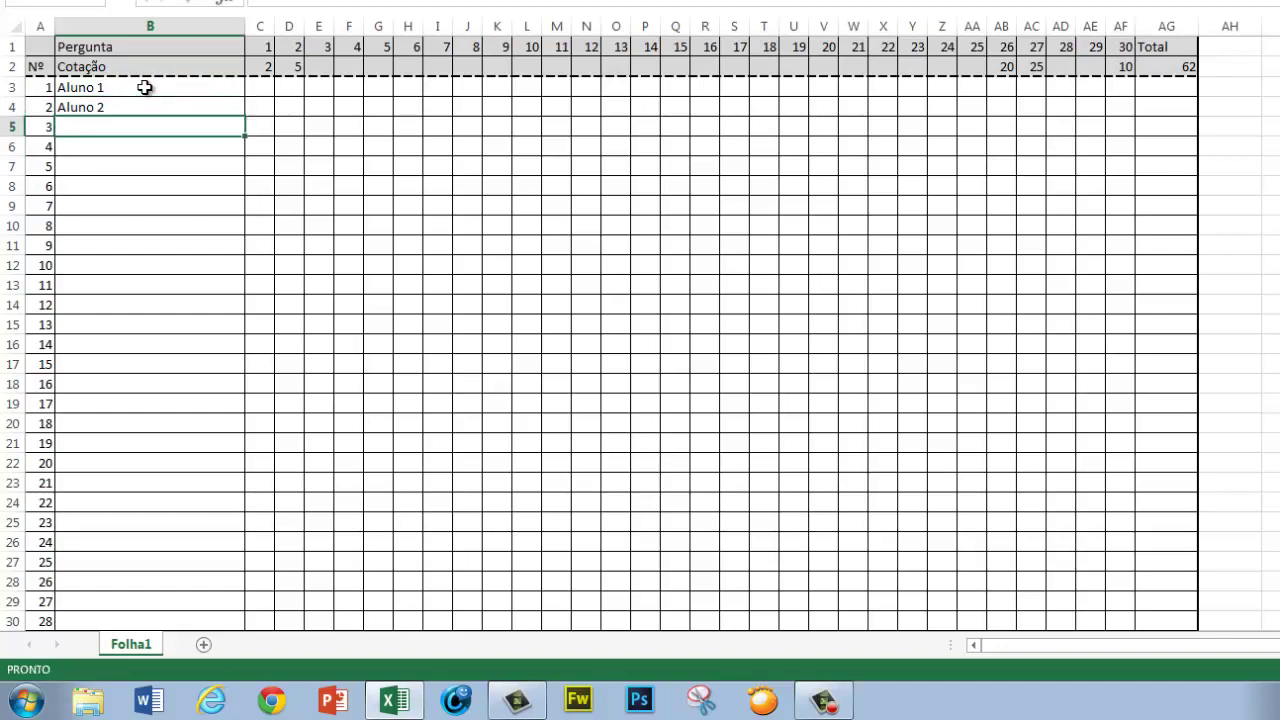
{"action": "type", "text": "aluno 3"}
{"action": "key", "text": "Return"}
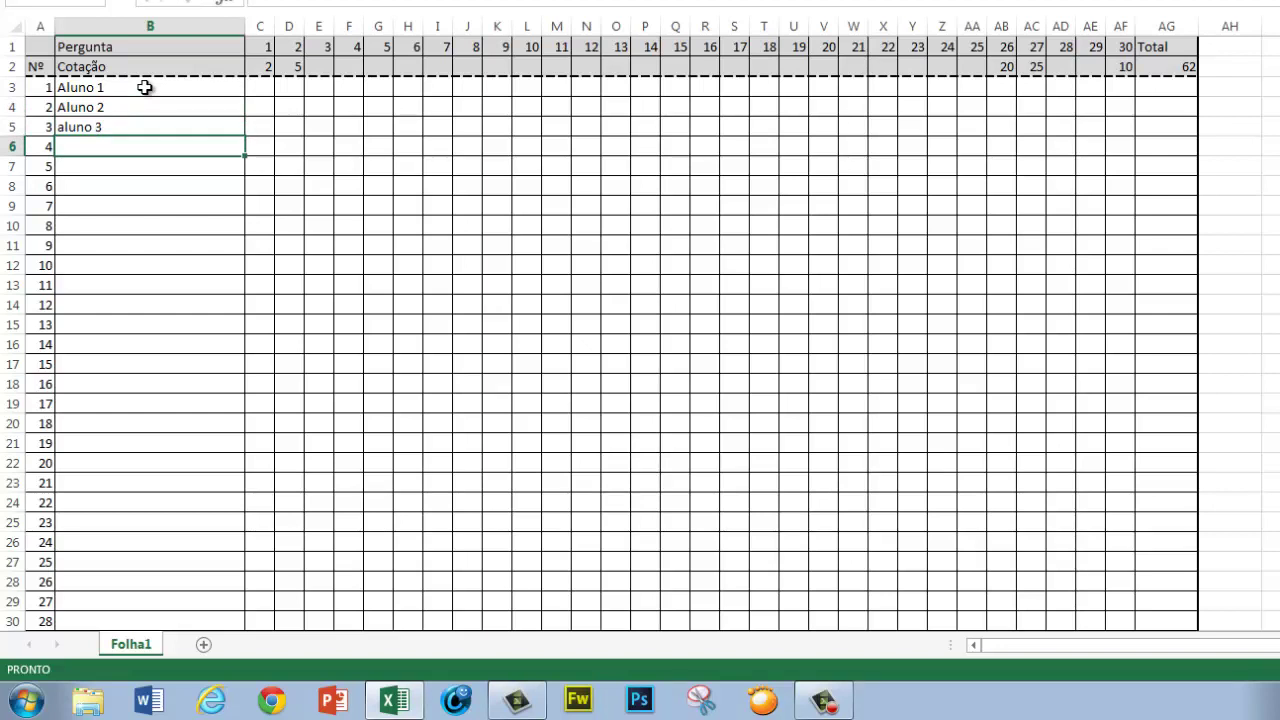
- Try filling the student labels from B3:B5 down to B32, look over the list and undo the fill
{"action": "left_click_drag", "start_coordinate": [145, 88], "coordinate": [148, 131]}
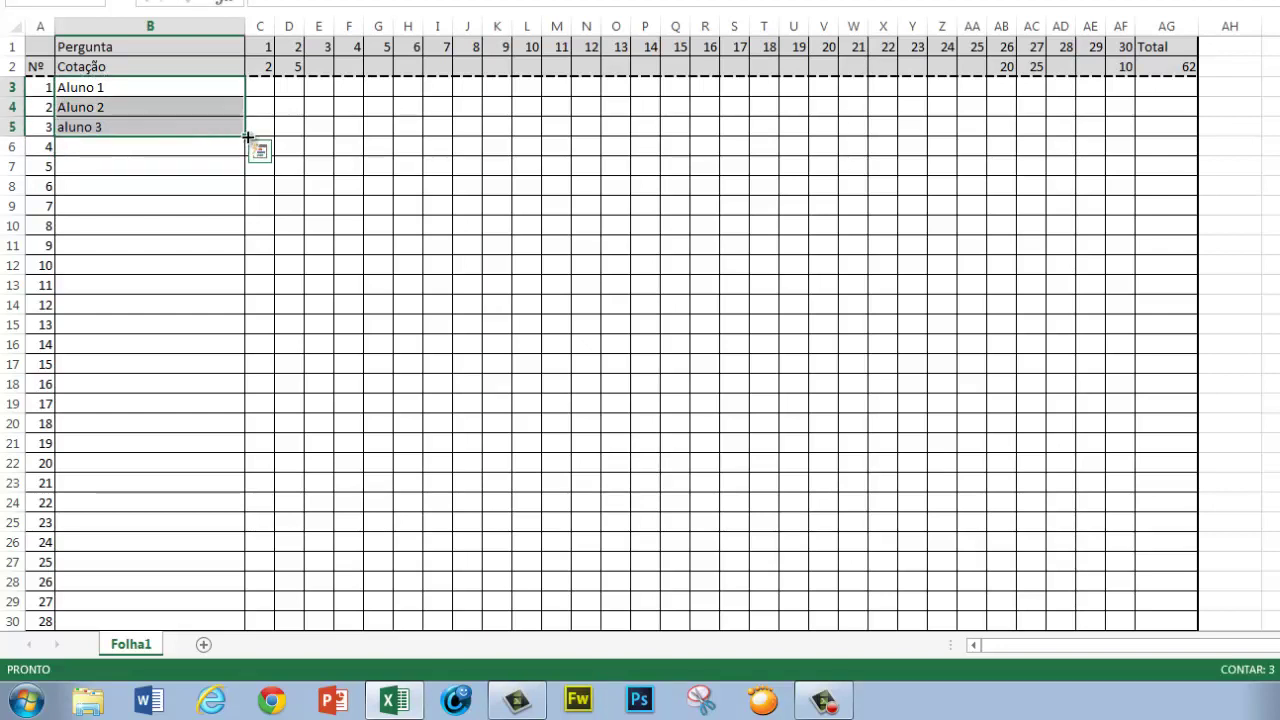
{"action": "left_click_drag", "start_coordinate": [246, 136], "coordinate": [240, 610]}
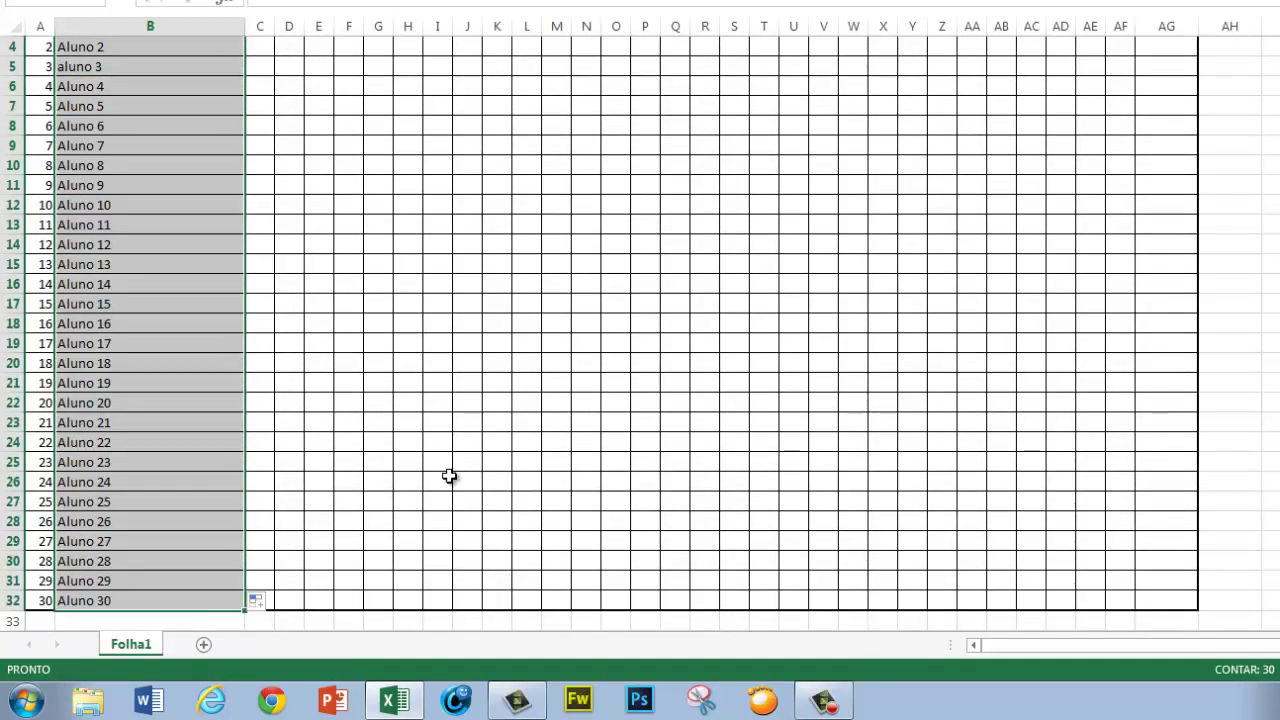
{"action": "scroll", "coordinate": [449, 476], "scroll_direction": "down", "scroll_amount": 3}
{"action": "scroll", "coordinate": [449, 476], "scroll_direction": "up", "scroll_amount": 4}
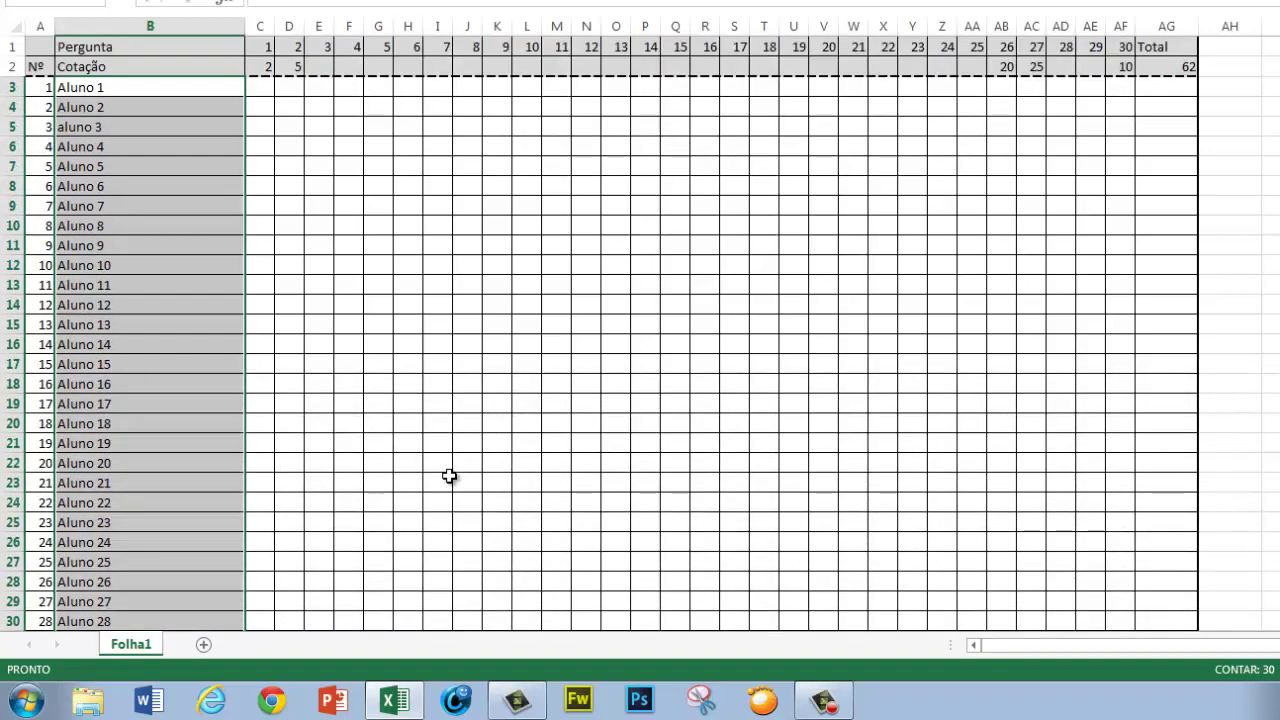
{"action": "left_click", "coordinate": [449, 476]}
{"action": "scroll", "coordinate": [449, 476], "scroll_direction": "down", "scroll_amount": 6}
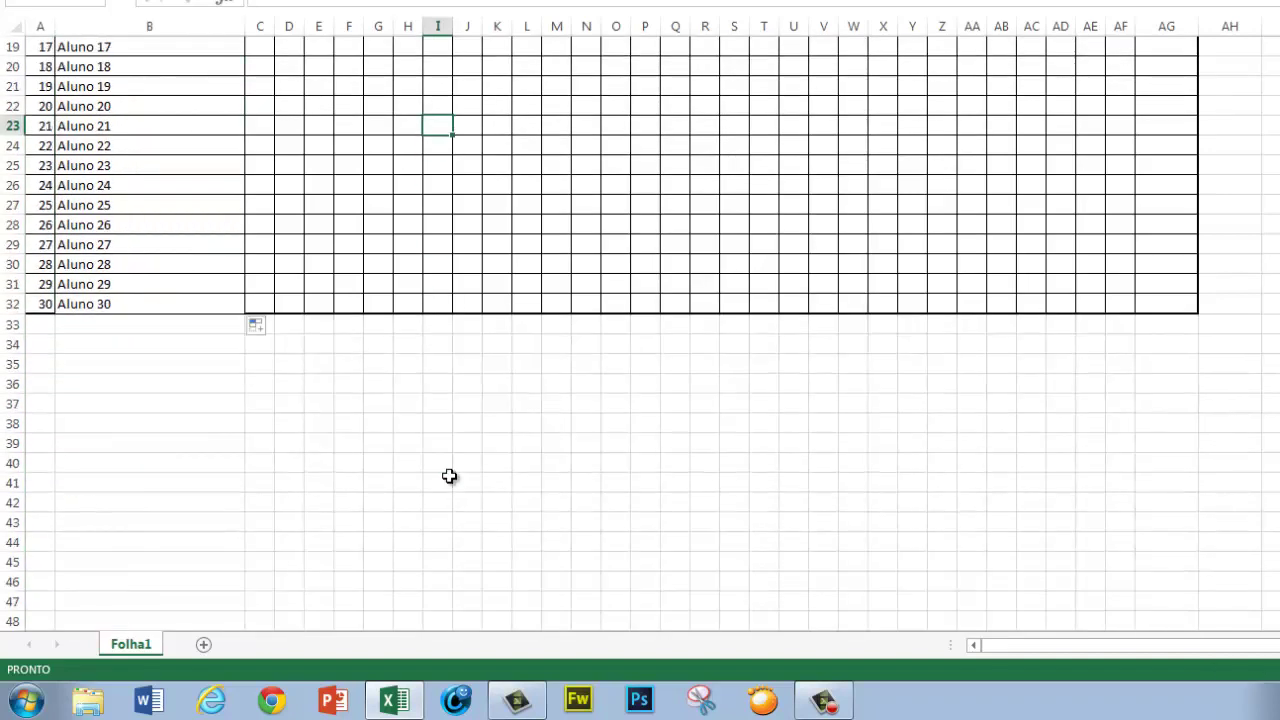
{"action": "scroll", "coordinate": [172, 262], "scroll_direction": "up", "scroll_amount": 6}
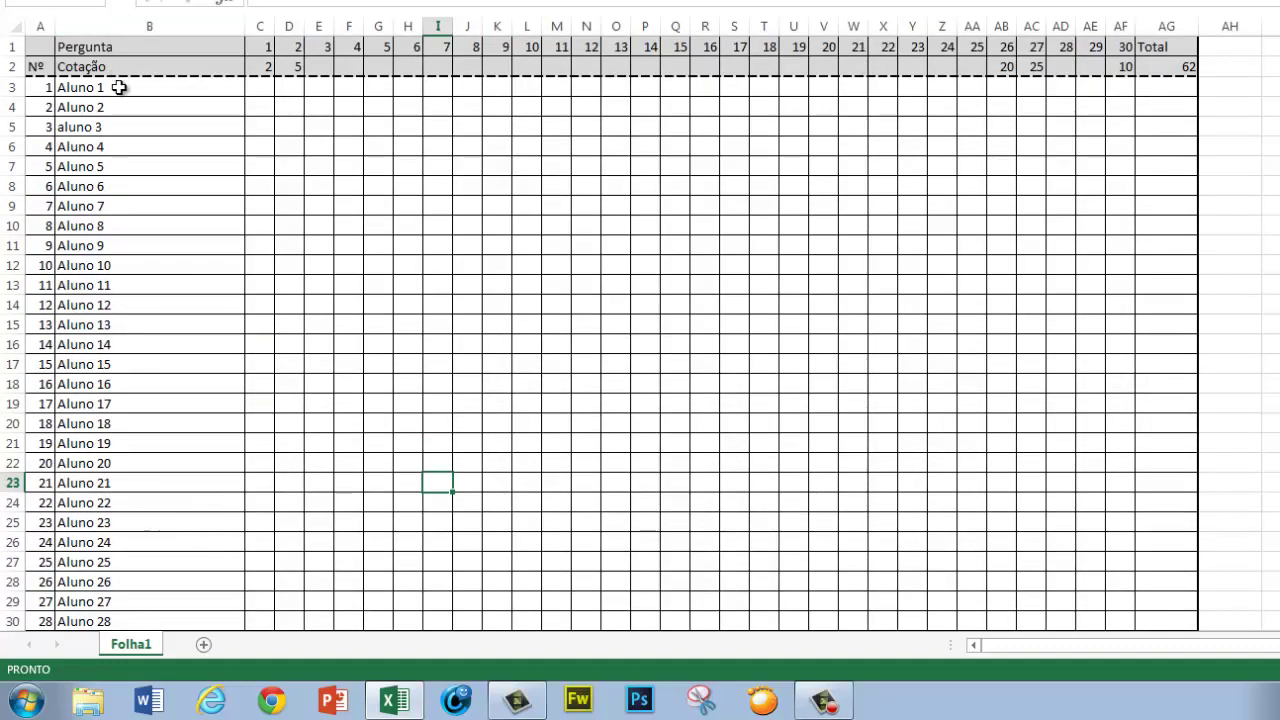
{"action": "scroll", "coordinate": [141, 172], "scroll_direction": "down", "scroll_amount": 5}
{"action": "scroll", "coordinate": [141, 172], "scroll_direction": "down", "scroll_amount": 1}
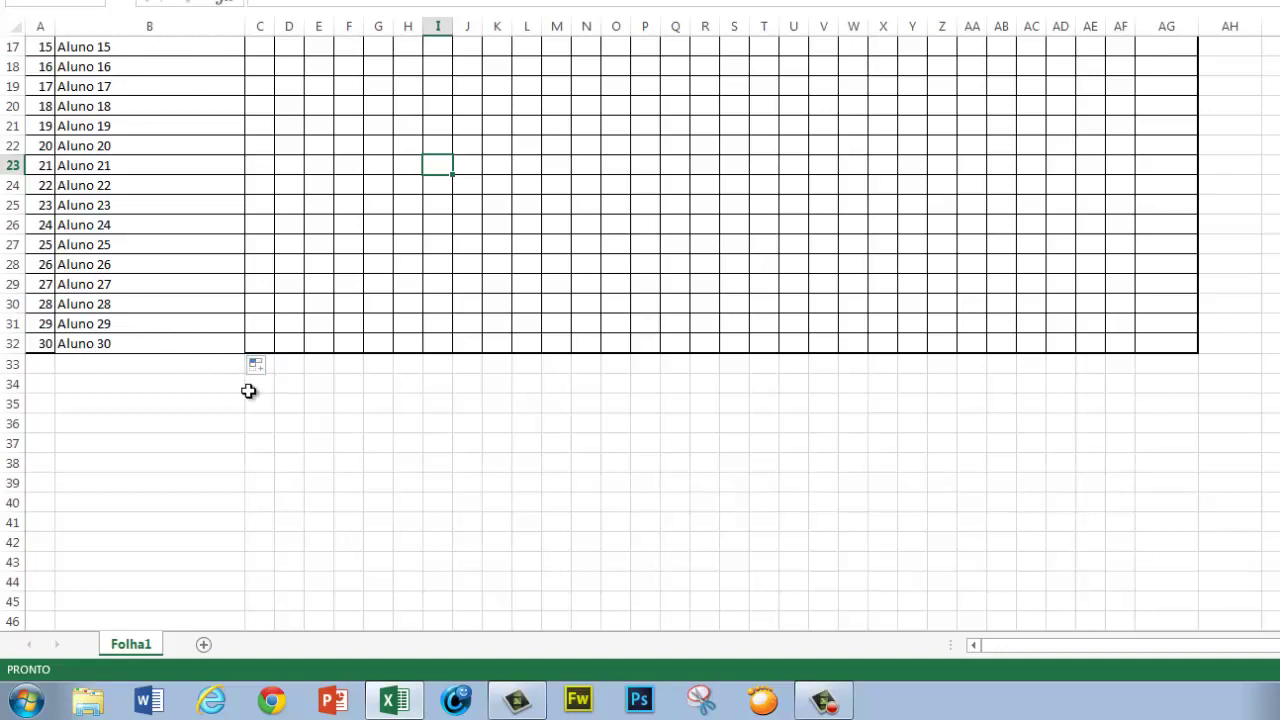
{"action": "key", "text": "ctrl+z"}
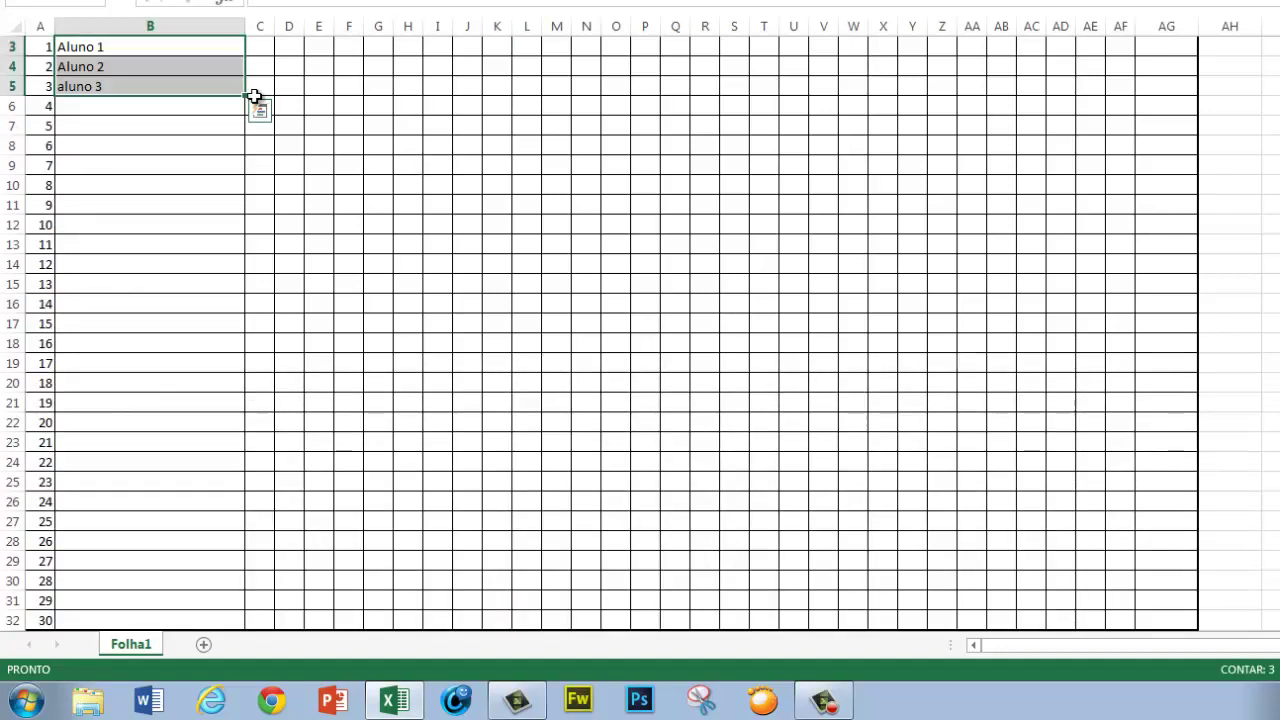
- Fill the student labels from B3:B5 down to B32 as a series without formatting
{"action": "left_click_drag", "start_coordinate": [244, 97], "coordinate": [238, 562]}
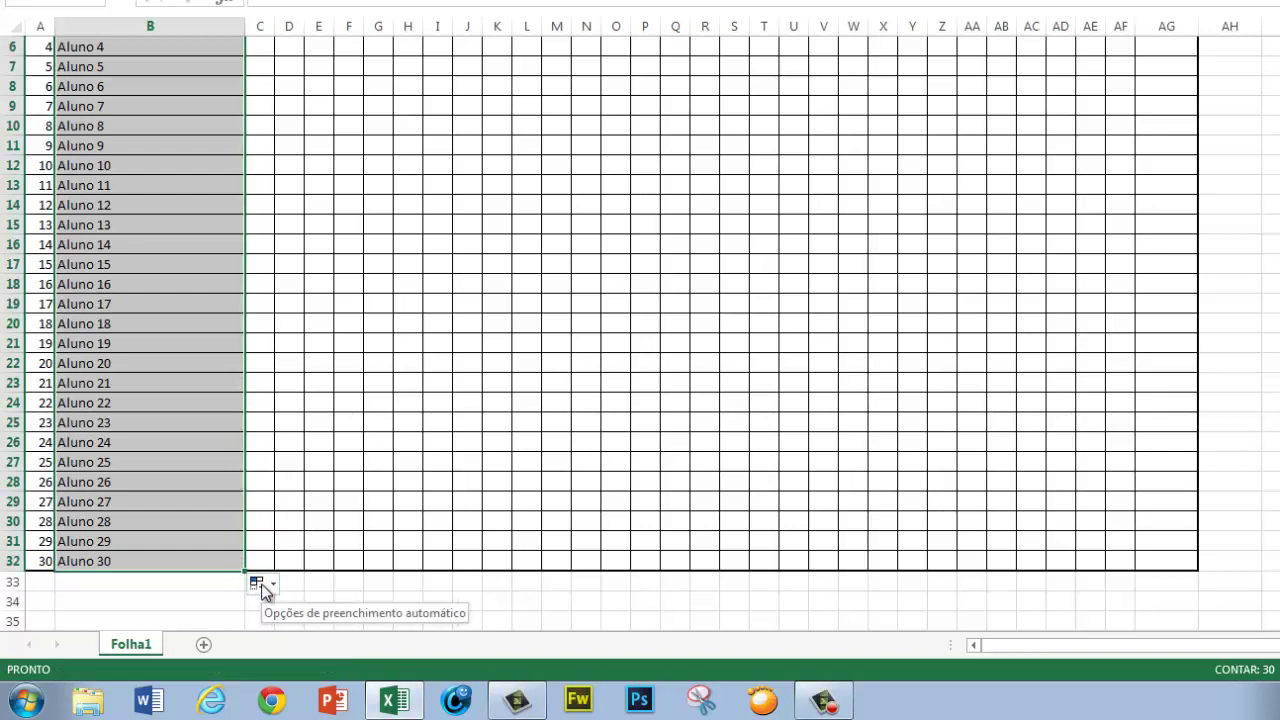
{"action": "left_click", "coordinate": [269, 586]}
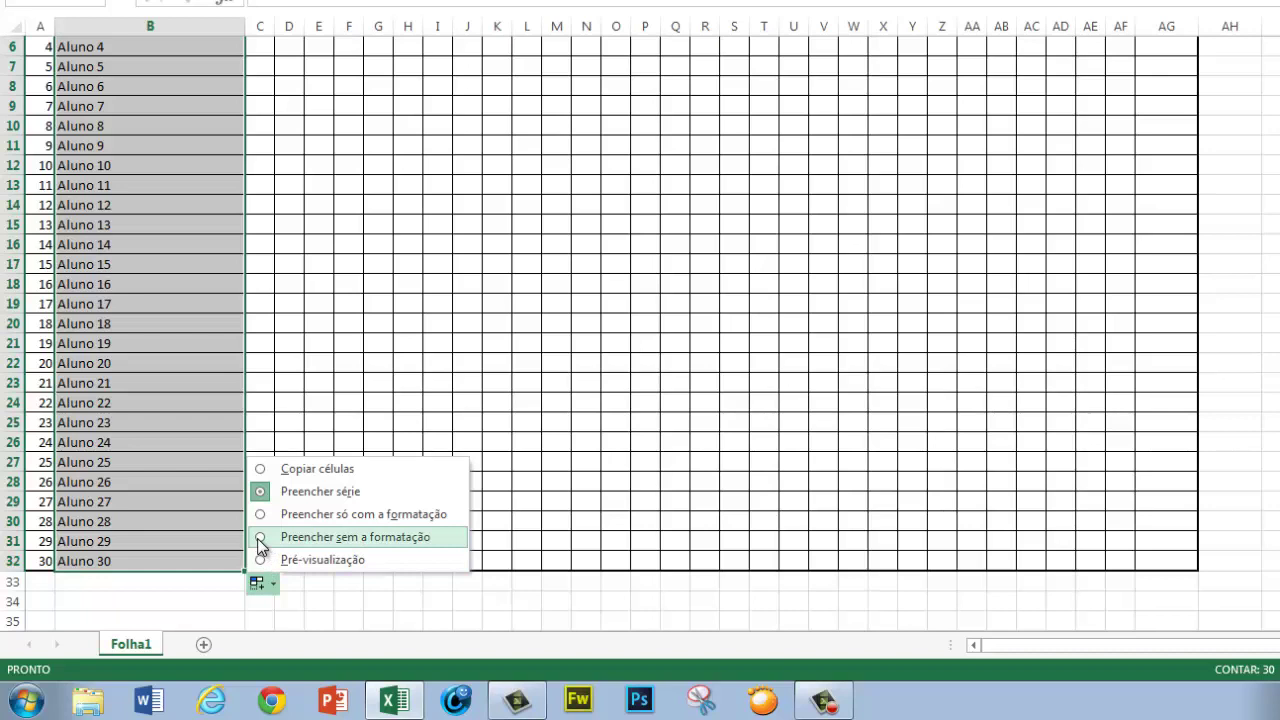
{"action": "left_click", "coordinate": [260, 537]}
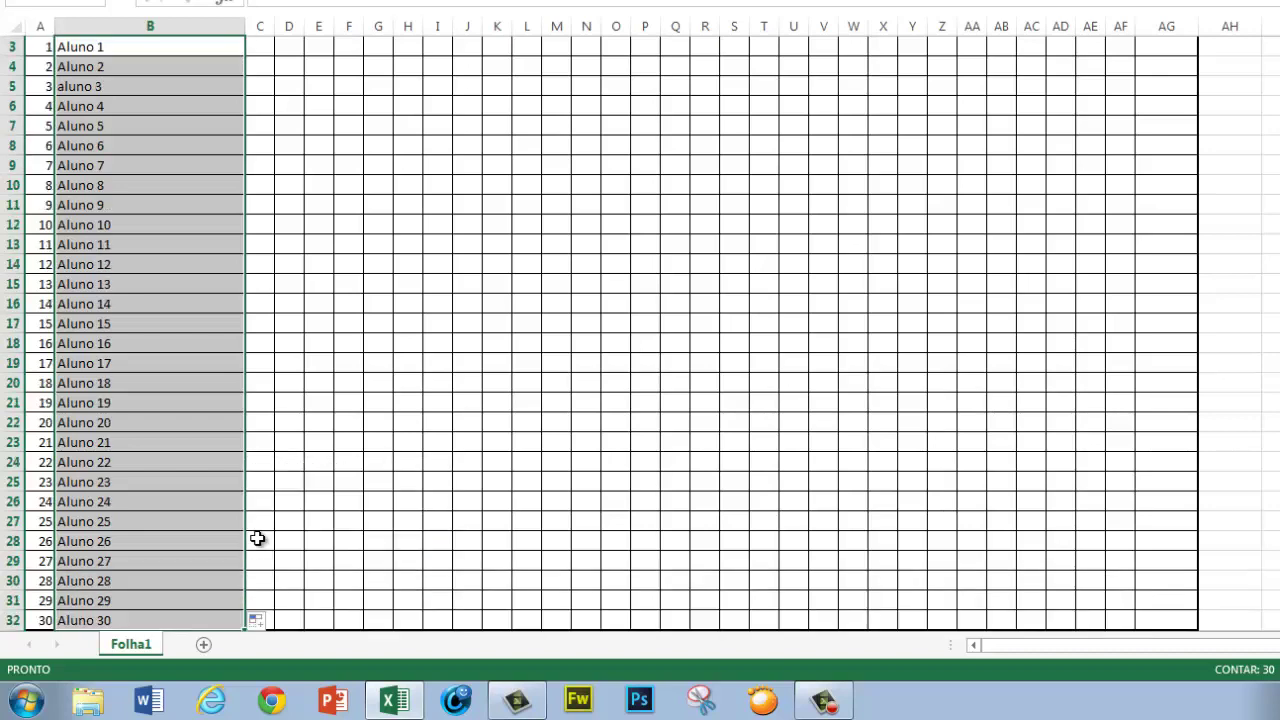
- Enter the marks 3, 1 and 4 for questions 3 to 5 in cells E2 to G2
{"action": "left_click", "coordinate": [329, 533]}
{"action": "scroll", "coordinate": [329, 533], "scroll_direction": "down", "scroll_amount": 4}
{"action": "scroll", "coordinate": [329, 533], "scroll_direction": "up", "scroll_amount": 1}
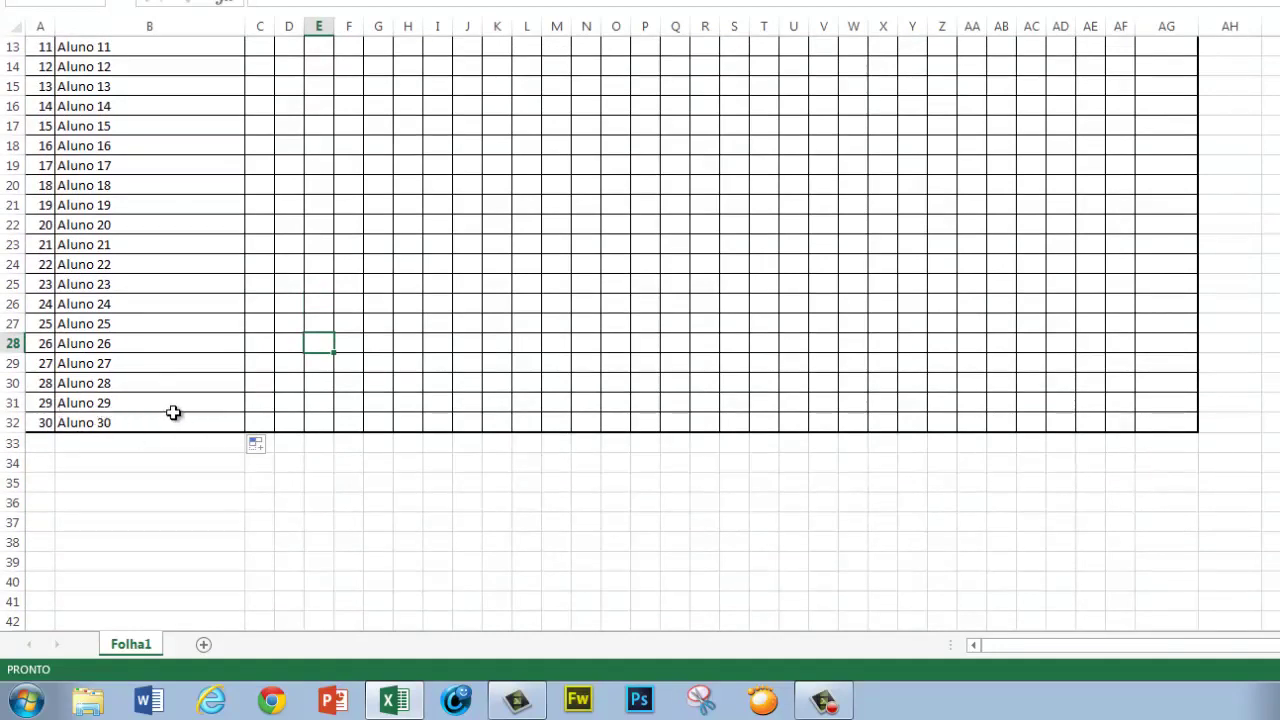
{"action": "scroll", "coordinate": [173, 412], "scroll_direction": "up", "scroll_amount": 4}
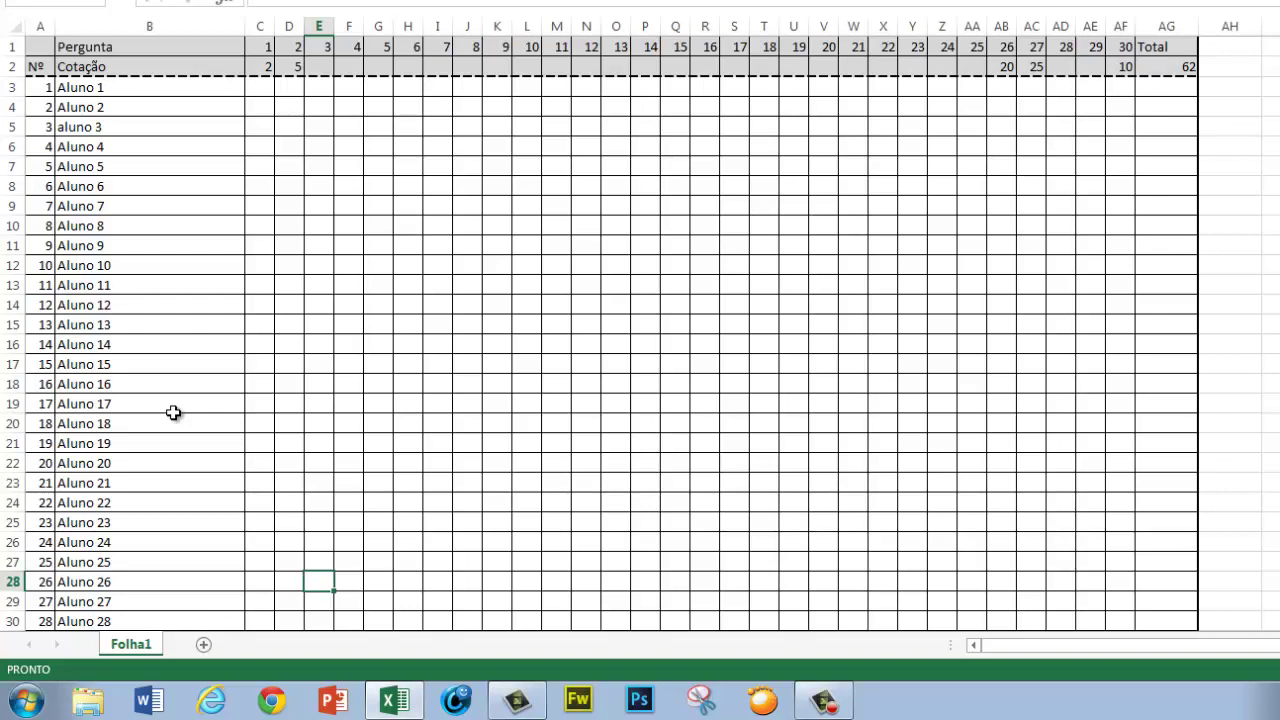
{"action": "left_click", "coordinate": [475, 147]}
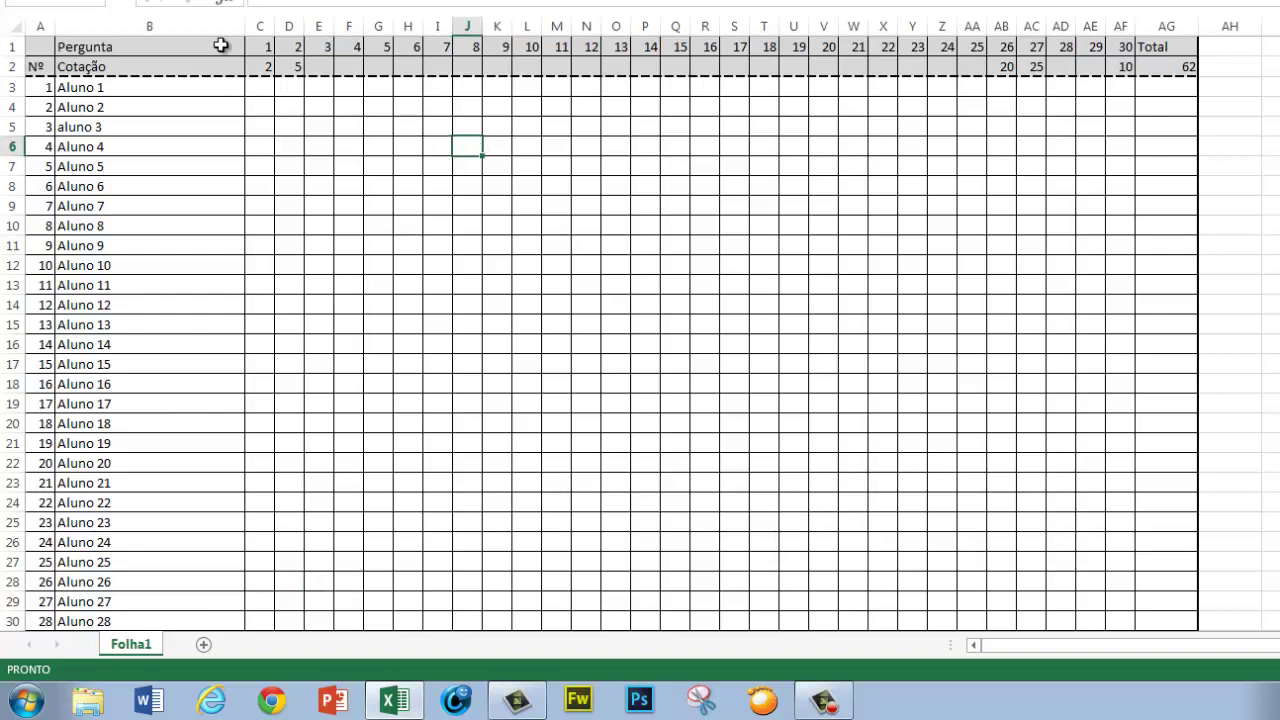
{"action": "left_click", "coordinate": [317, 67]}
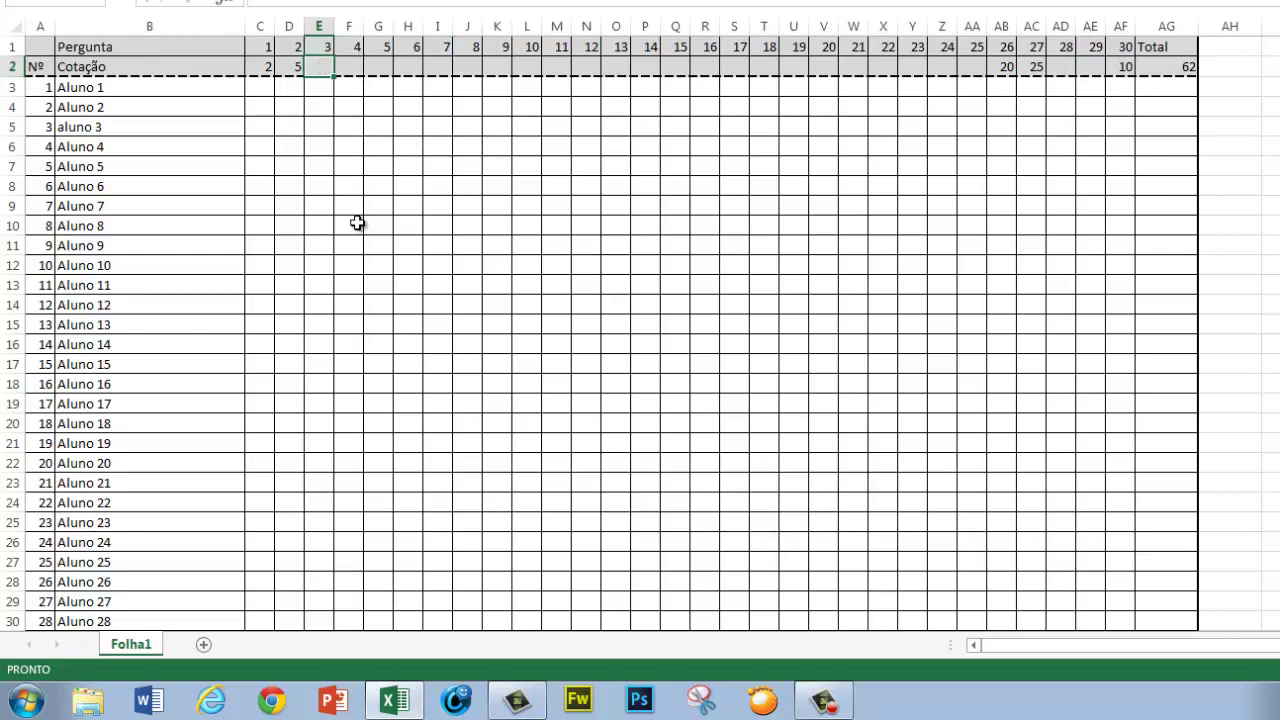
{"action": "type", "text": "3"}
{"action": "key", "text": "Tab"}
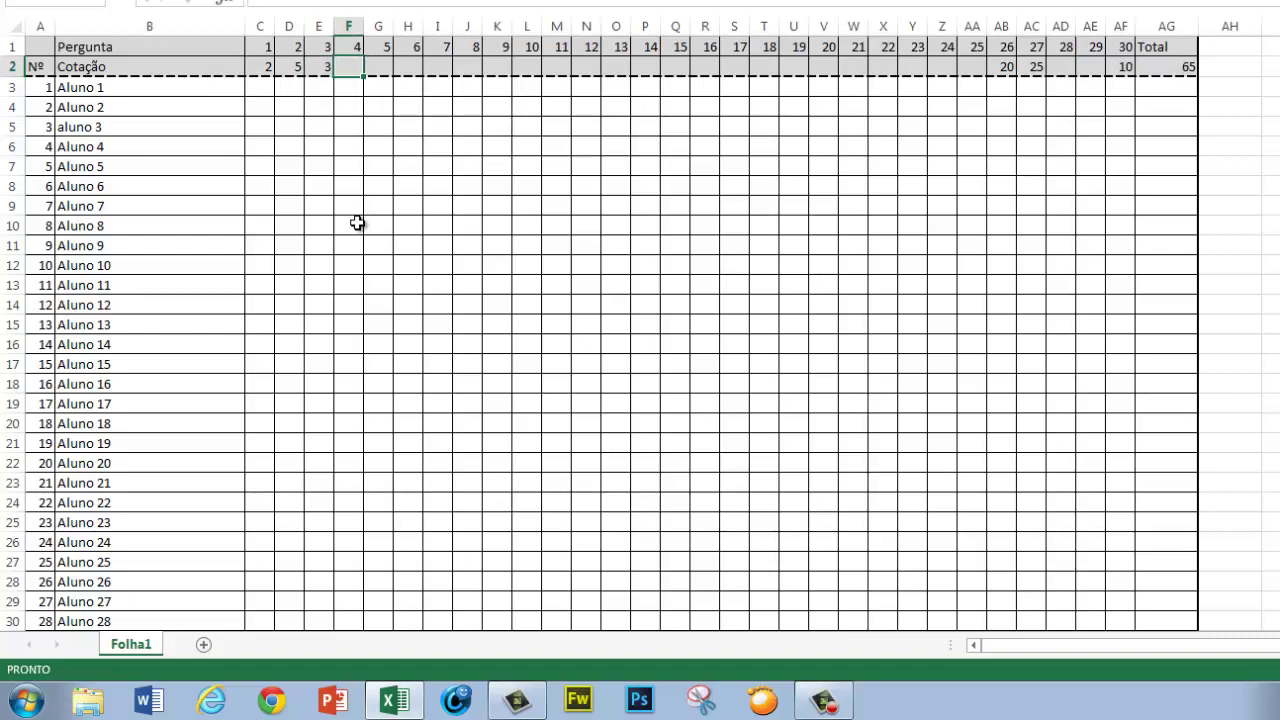
{"action": "type", "text": "1"}
{"action": "key", "text": "Tab"}
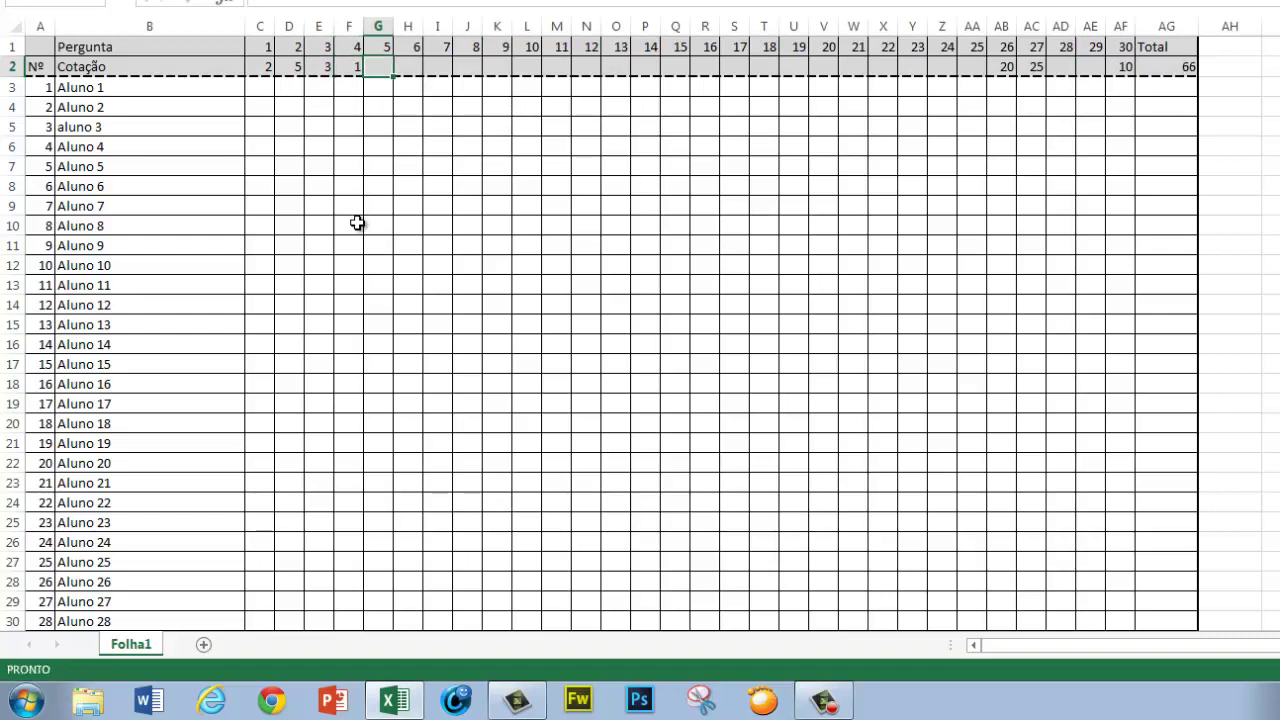
{"action": "type", "text": "4"}
{"action": "key", "text": "Tab"}
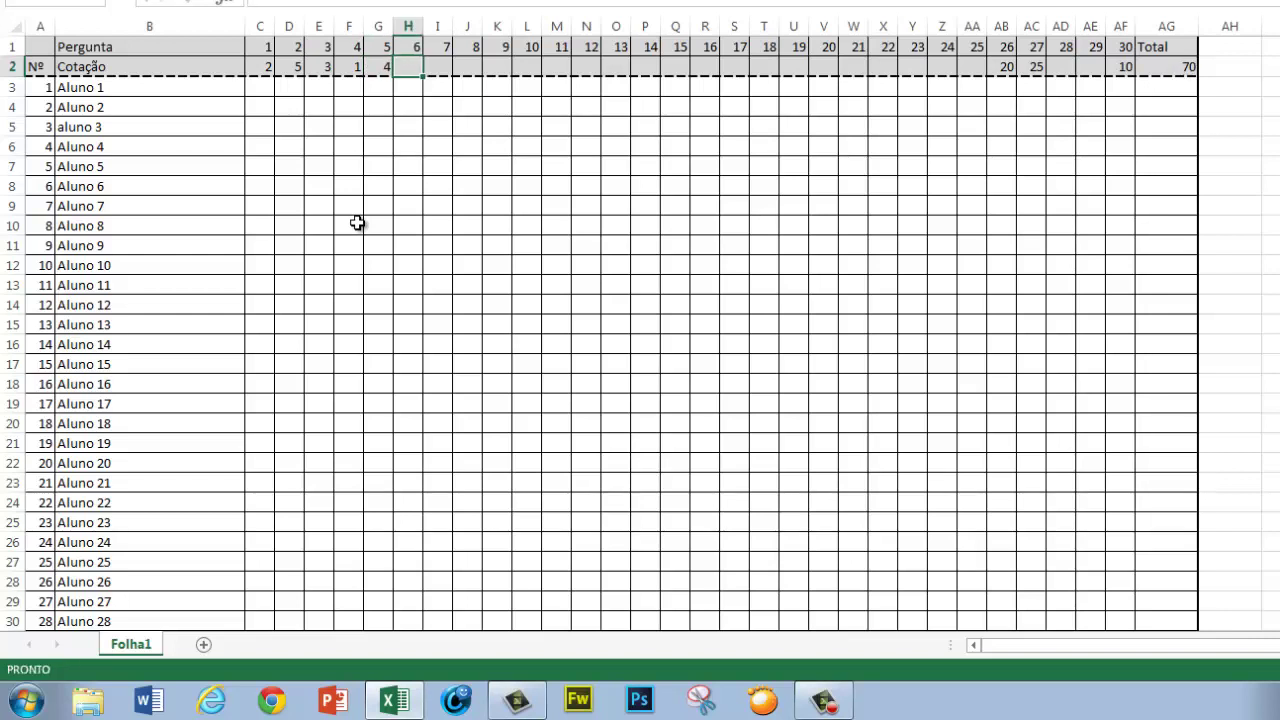
- Fill cells H2 to V2 with the marks 2, 5, 1, 1, 0,5, 1,5, 2, 4, 2, 1, 1, 2, 3, 1 and 0,5
{"action": "key", "text": "Tab"}
{"action": "type", "text": "5"}
{"action": "key", "text": "shift+Tab"}
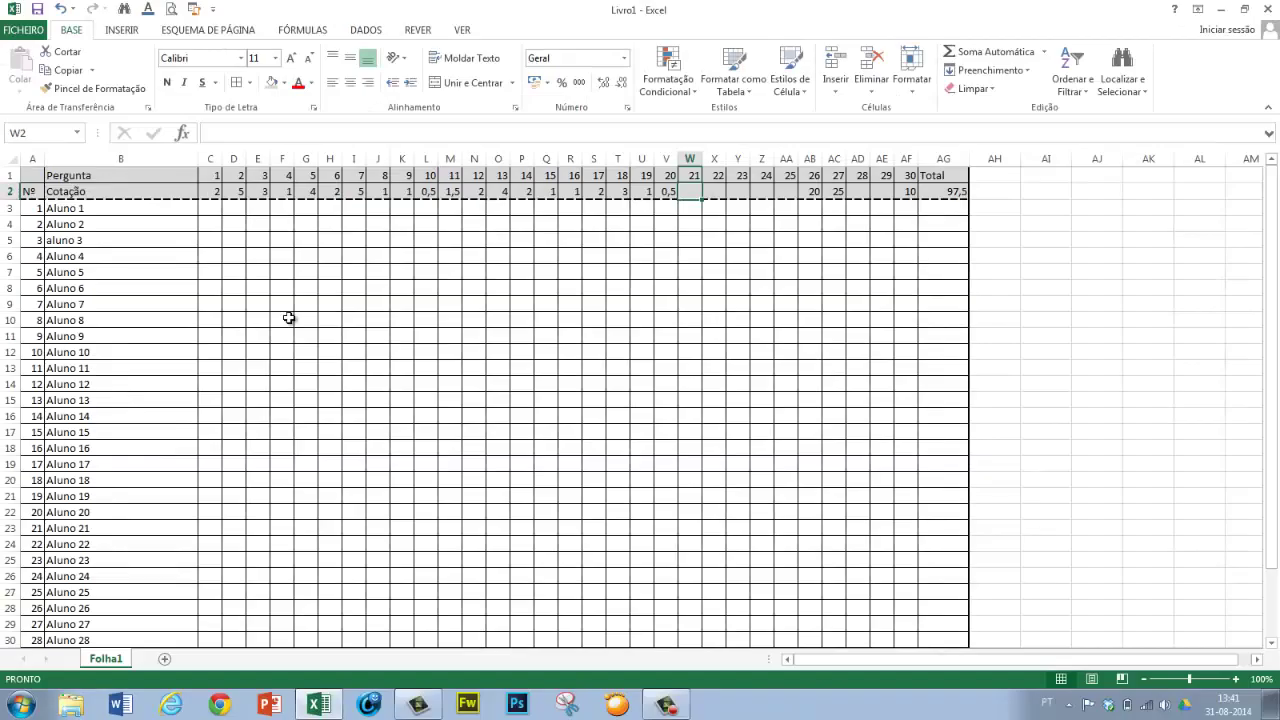
- Enter the marks 2,5, 4, 3, 2 and 1 for questions 21 to 25 in cells W2 to AA2
{"action": "type", "text": "2,5"}
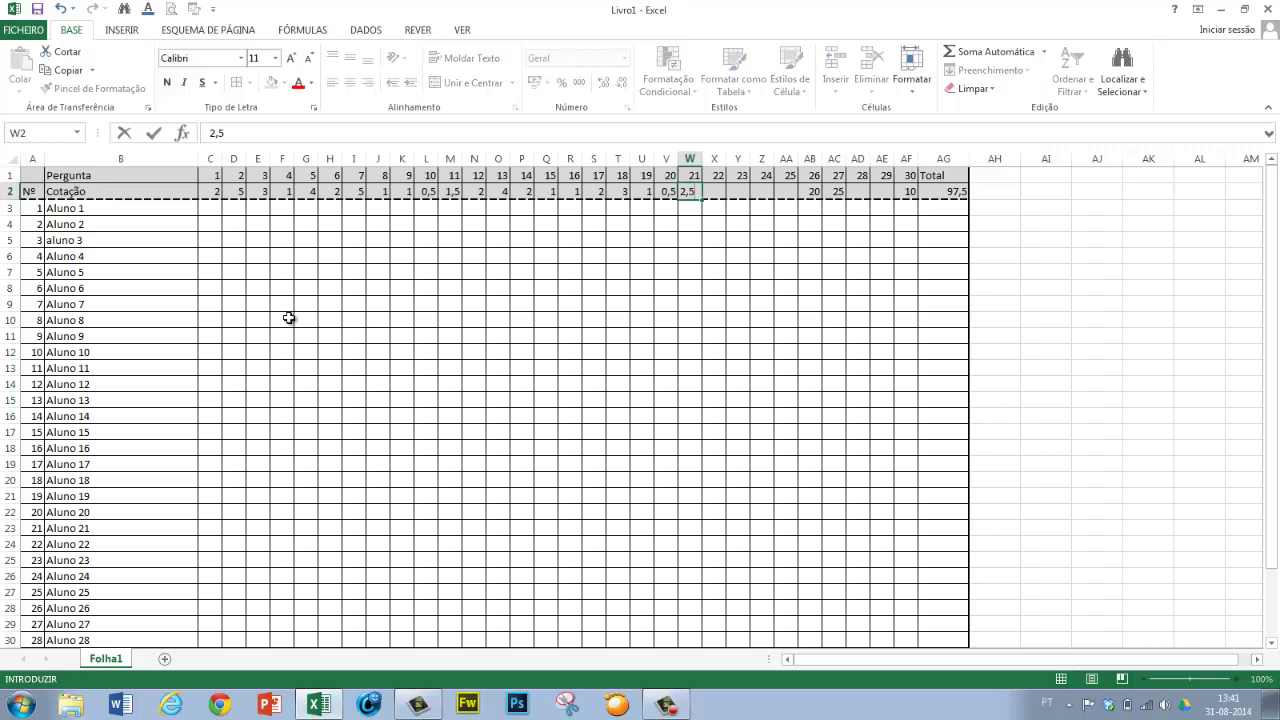
{"action": "key", "text": "Tab"}
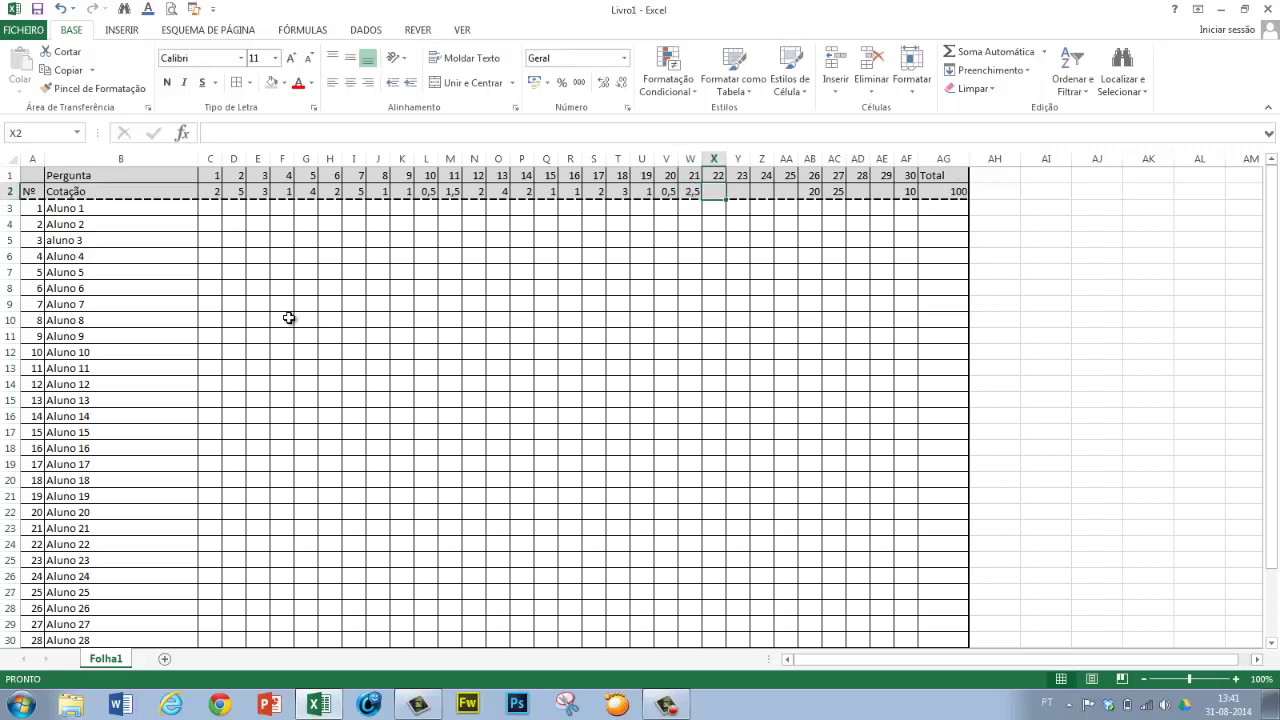
{"action": "type", "text": "4"}
{"action": "key", "text": "Tab"}
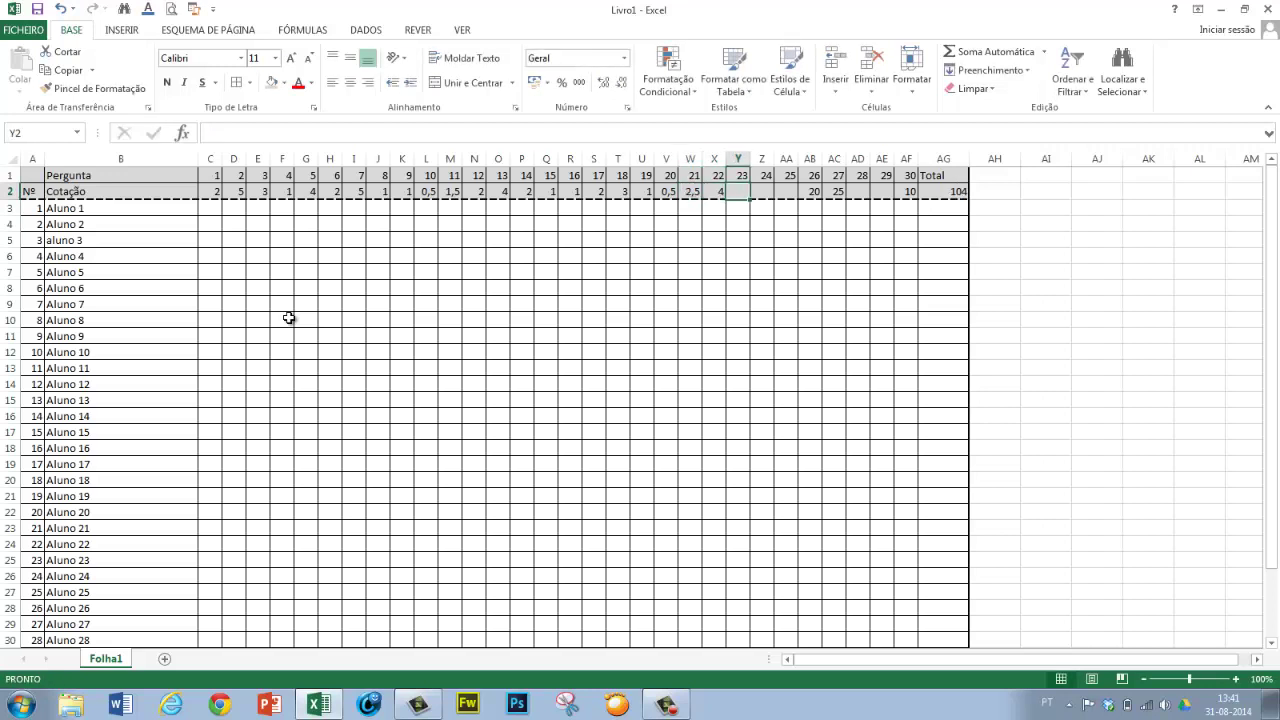
{"action": "type", "text": "3"}
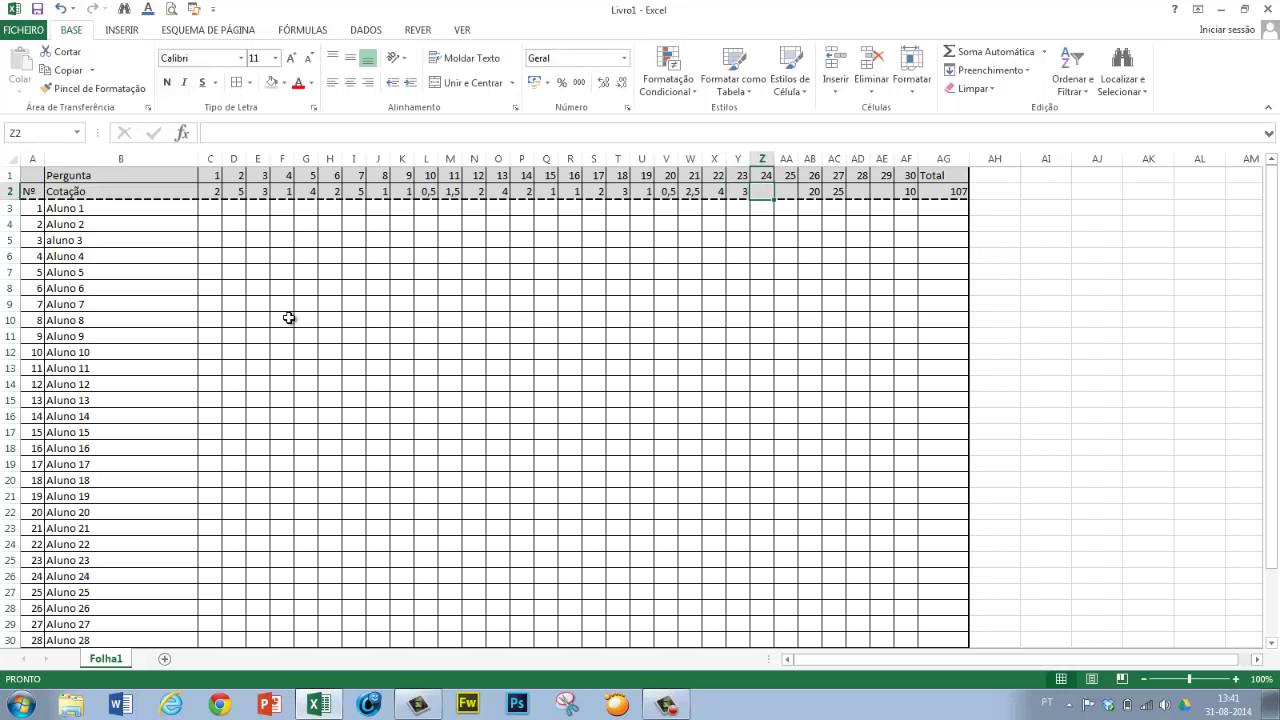
{"action": "type", "text": "2"}
{"action": "key", "text": "Tab"}
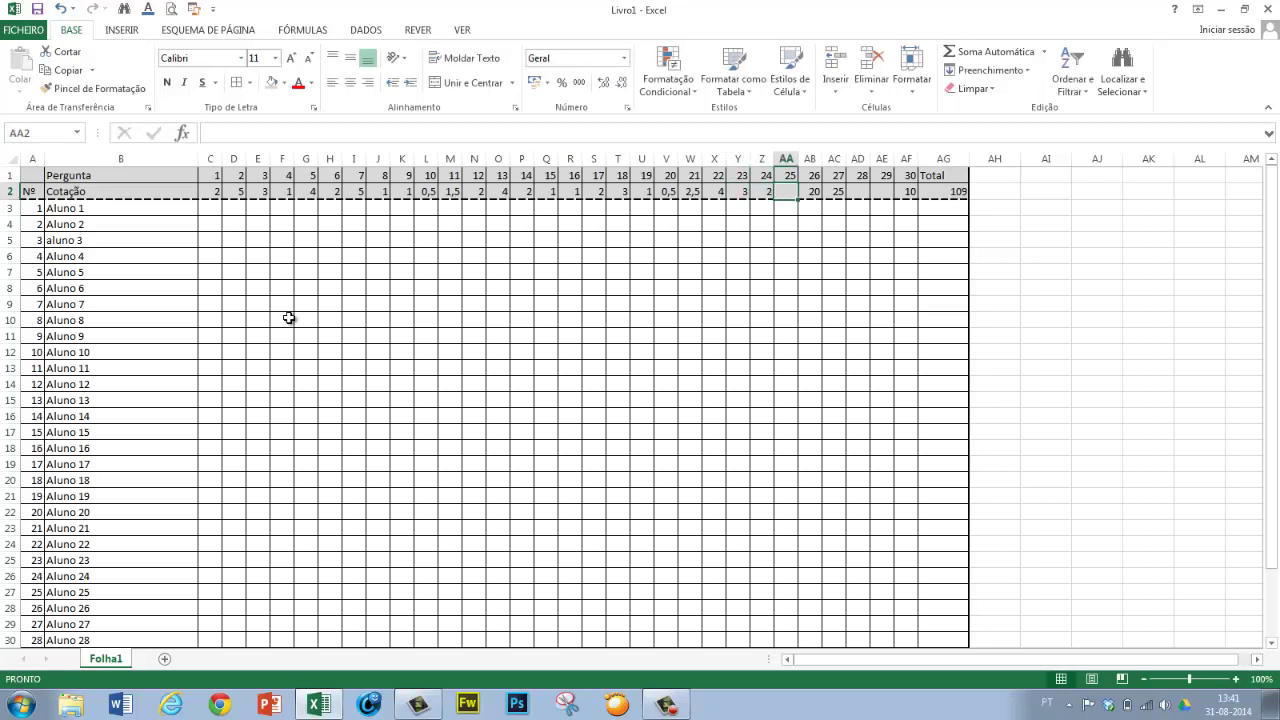
{"action": "type", "text": "1"}
{"action": "key", "text": "Tab"}
- Change the mark for question 26 in cell AB2 to 10
{"action": "type", "text": "10"}
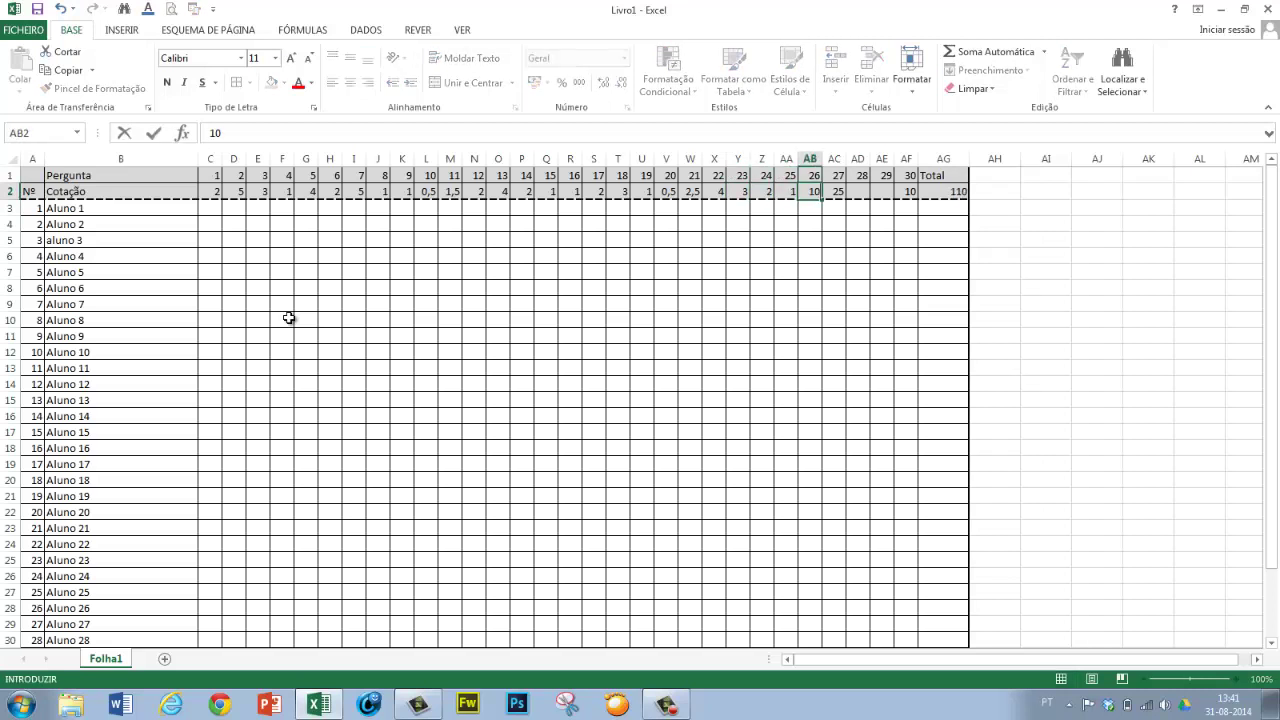
{"action": "key", "text": "Down"}
{"action": "key", "text": "Up"}
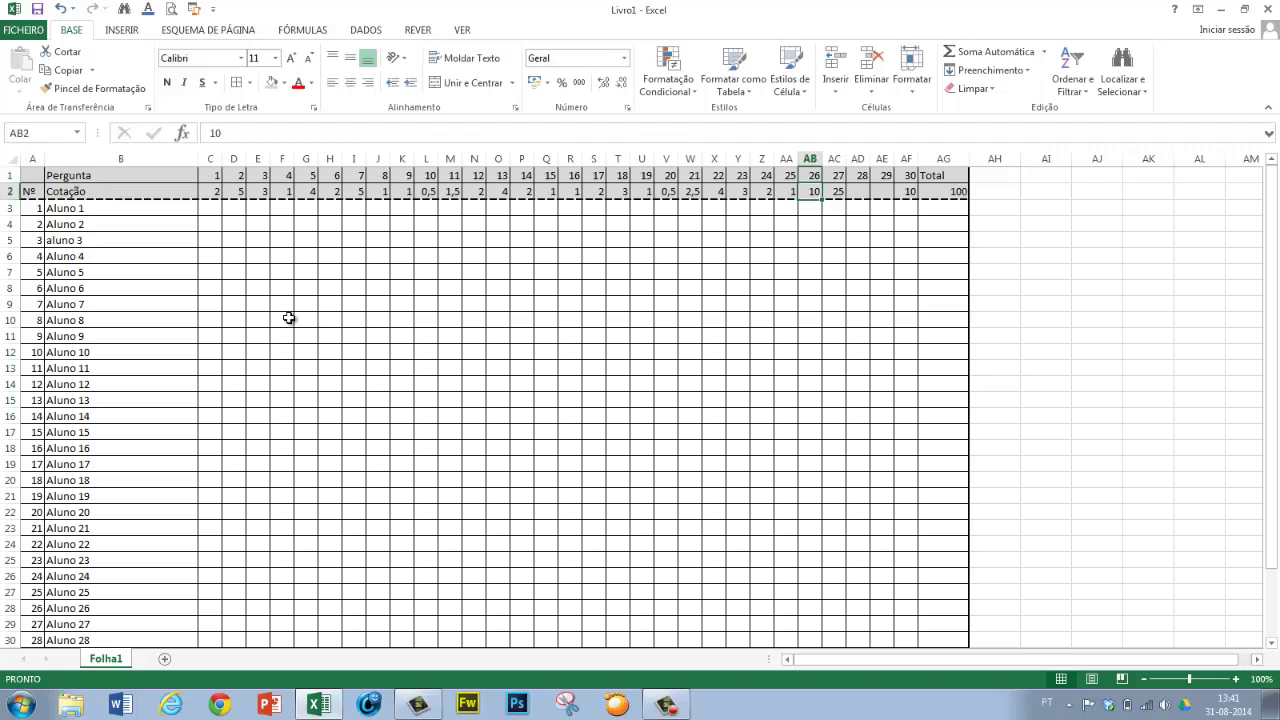
- Enter the marks 3 and 2 for questions 28 and 29 in AD2 and AE2, and set question 30 in AF2 to 5
{"action": "key", "text": "Right"}
{"action": "key", "text": "Right"}
{"action": "key", "text": "Right"}
{"action": "key", "text": "Right"}
{"action": "key", "text": "Right"}
{"action": "key", "text": "Left"}
{"action": "key", "text": "Left"}
{"action": "key", "text": "Left"}
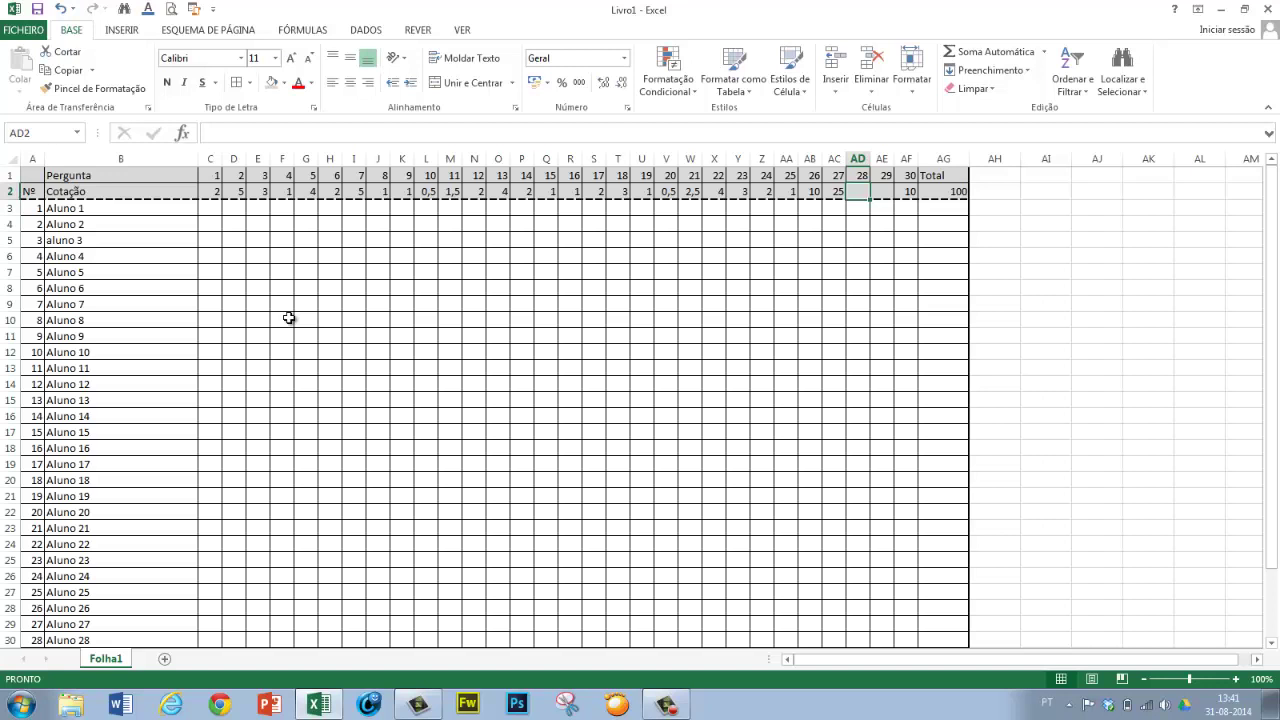
{"action": "type", "text": "3"}
{"action": "key", "text": "Right"}
{"action": "type", "text": "2"}
{"action": "key", "text": "Right"}
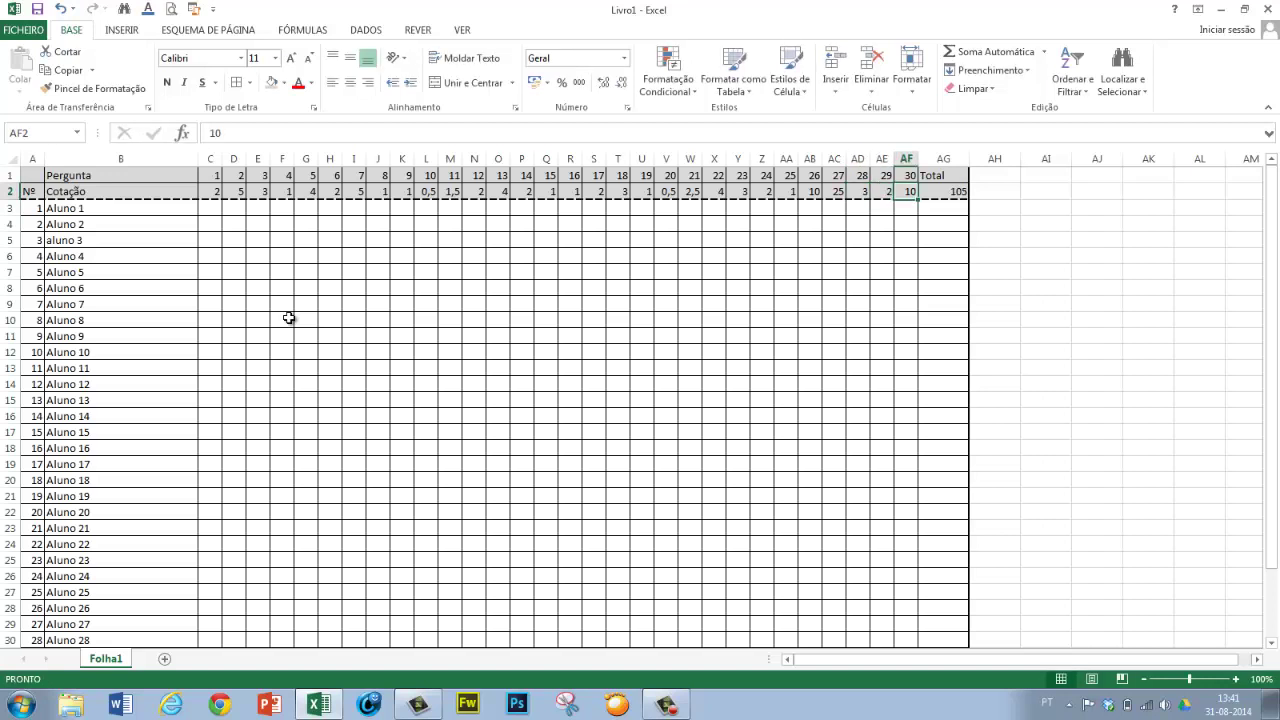
{"action": "type", "text": "5"}
{"action": "key", "text": "Right"}
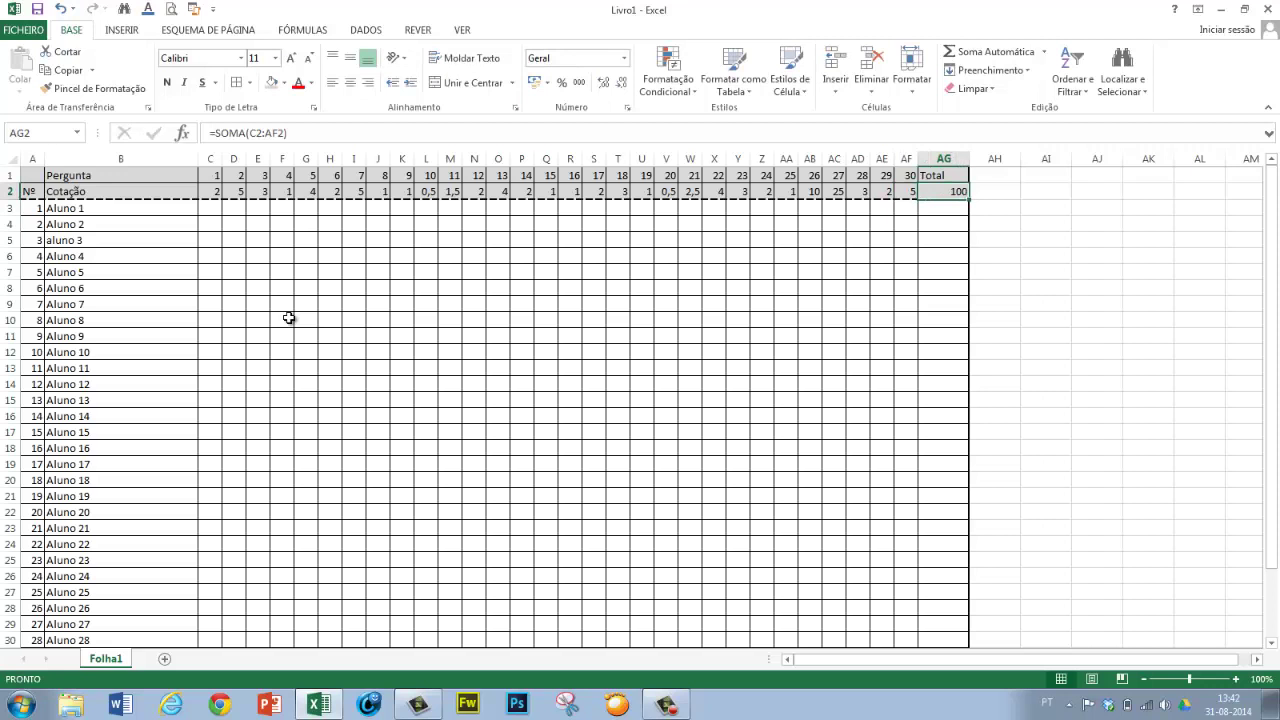
- Look over the question marks in row 2, moving back from the total in AG2 through the question columns
{"action": "key", "text": "Left"}
{"action": "key", "text": "Left"}
{"action": "key", "text": "Left"}
{"action": "key", "text": "Left"}
{"action": "key", "text": "Right"}
{"action": "key", "text": "Right"}
{"action": "key", "text": "Right"}
{"action": "key", "text": "Right"}
{"action": "key", "text": "Left"}
{"action": "key", "text": "Left"}
{"action": "key", "text": "Left"}
{"action": "key", "text": "Left"}
{"action": "key", "text": "Left"}
{"action": "key", "text": "Left"}
{"action": "key", "text": "Left"}
{"action": "key", "text": "Left"}
{"action": "key", "text": "Left"}
{"action": "key", "text": "Left"}
{"action": "key", "text": "Left"}
{"action": "key", "text": "Left"}
{"action": "key", "text": "Left"}
{"action": "key", "text": "Left"}
{"action": "key", "text": "Left"}
{"action": "key", "text": "Left"}
{"action": "key", "text": "Left"}
{"action": "key", "text": "Left"}
{"action": "key", "text": "Left"}
{"action": "key", "text": "Left"}
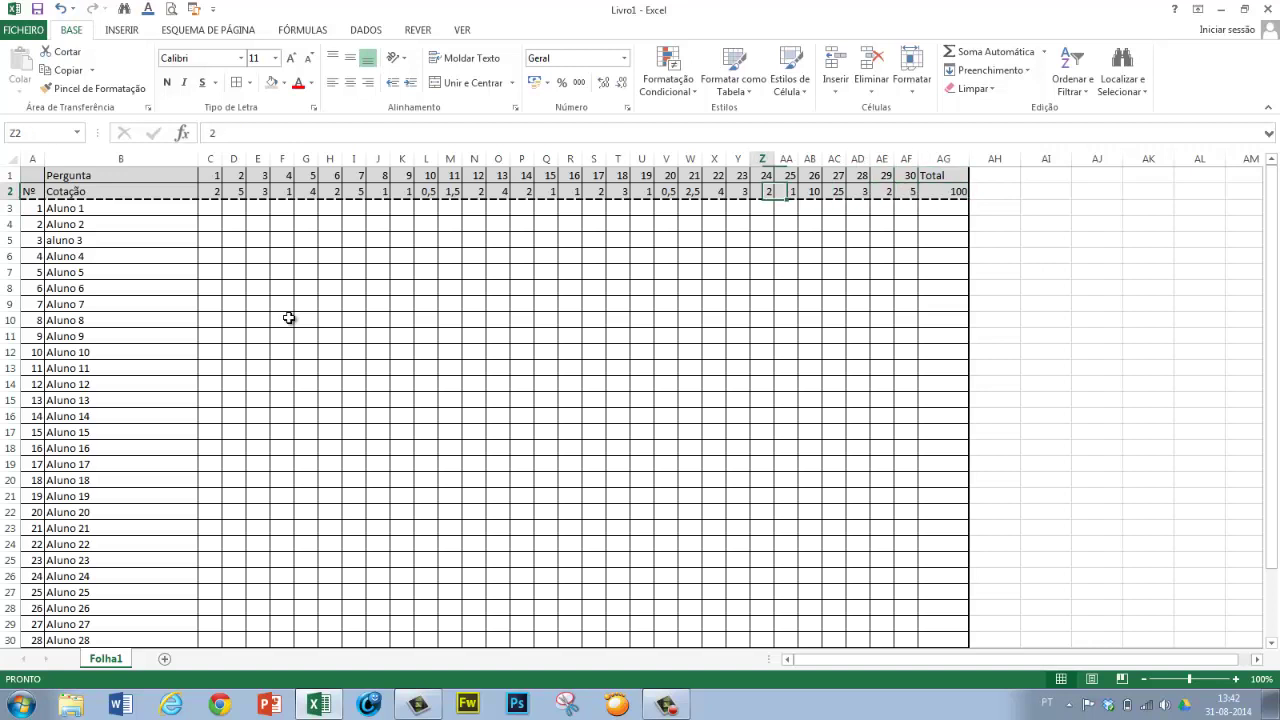
- Enter a mark of 0,5 for the third student on question 10 in cell L5
{"action": "key", "text": "Down"}
{"action": "key", "text": "Down"}
{"action": "key", "text": "Down"}
{"action": "key", "text": "Right"}
{"action": "key", "text": "Right"}
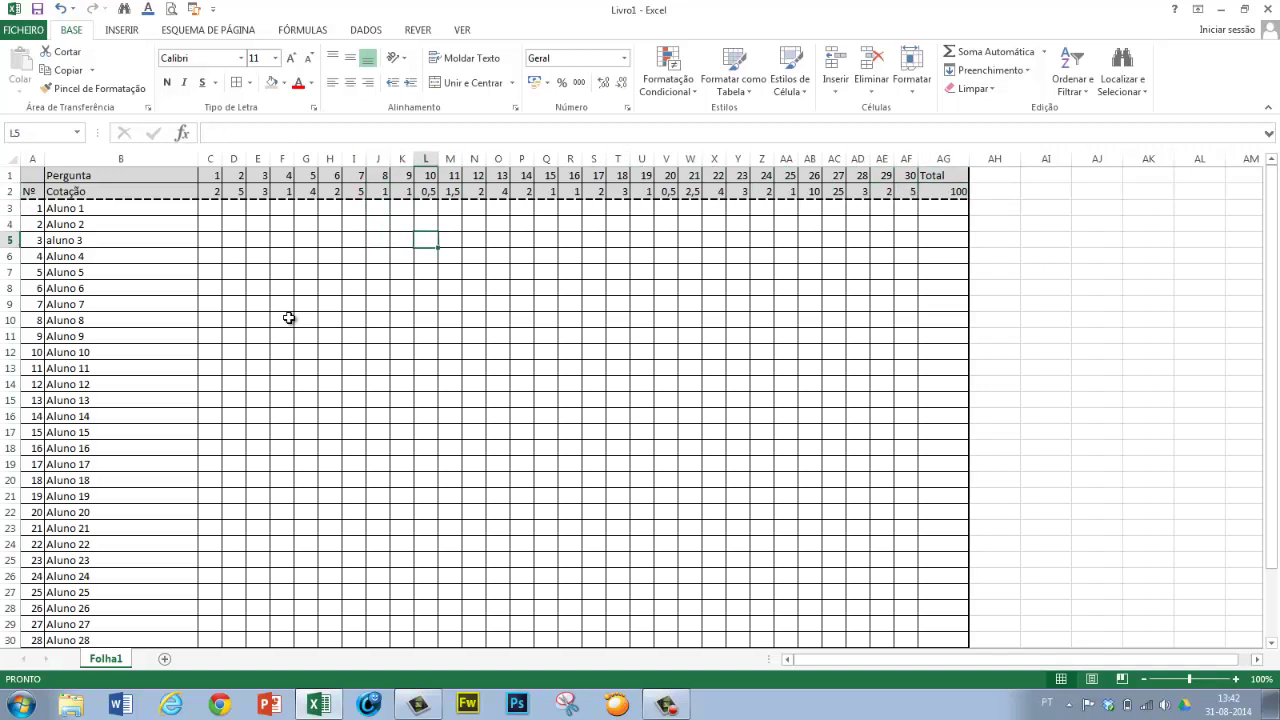
{"action": "type", "text": "0,5"}
{"action": "key", "text": "Return"}
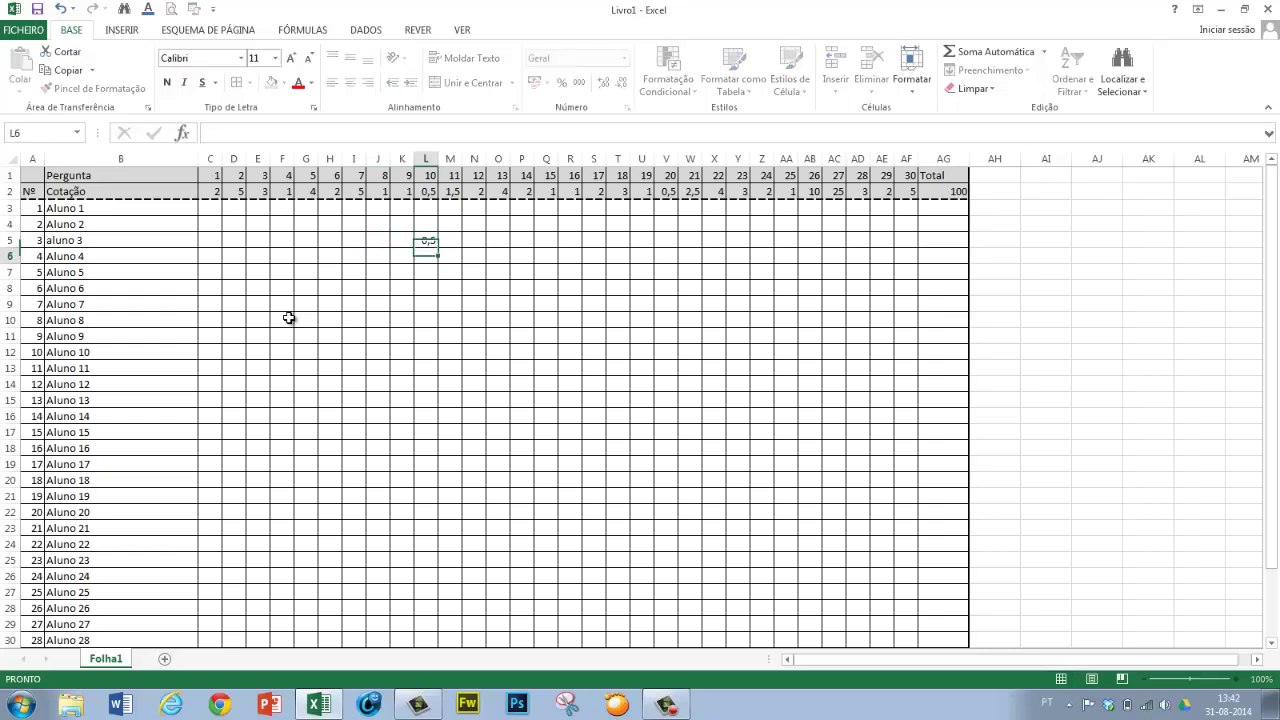
{"action": "key", "text": "Up"}
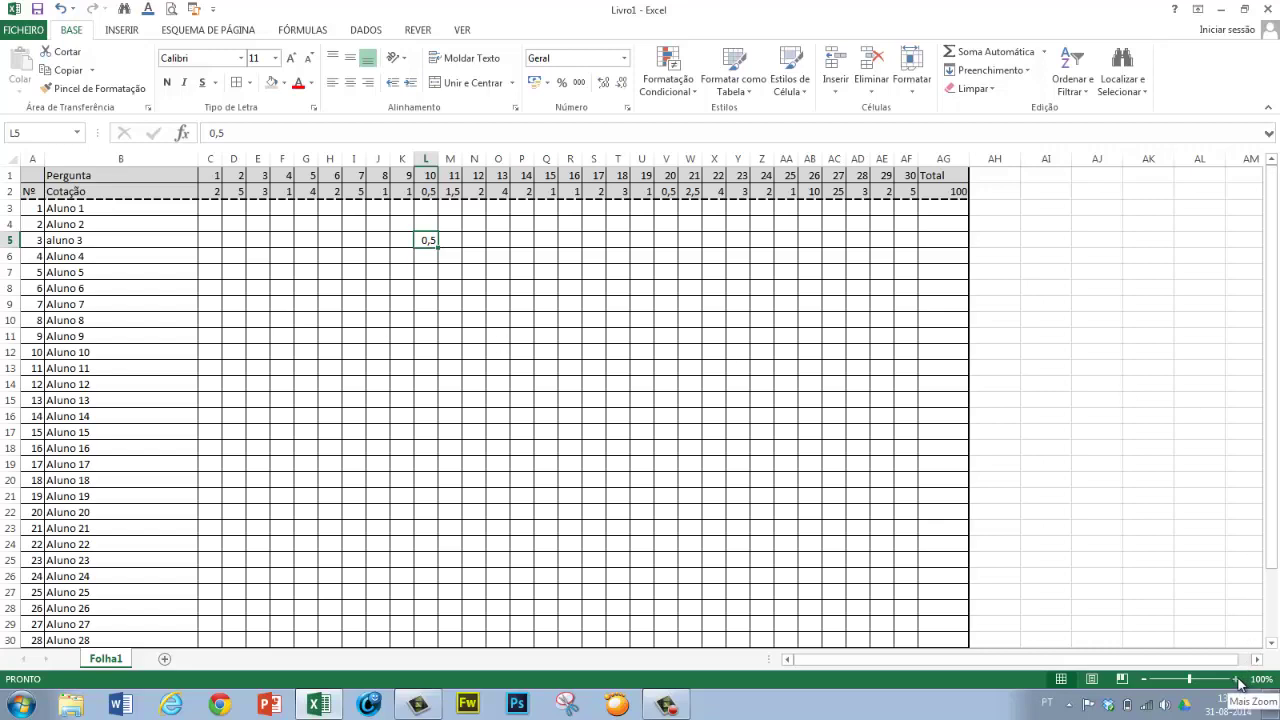
- Enlarge the sheet view to 170% and bring the header rows and the student names into view
{"action": "left_click", "coordinate": [1238, 683]}
{"action": "left_click", "coordinate": [1238, 683]}
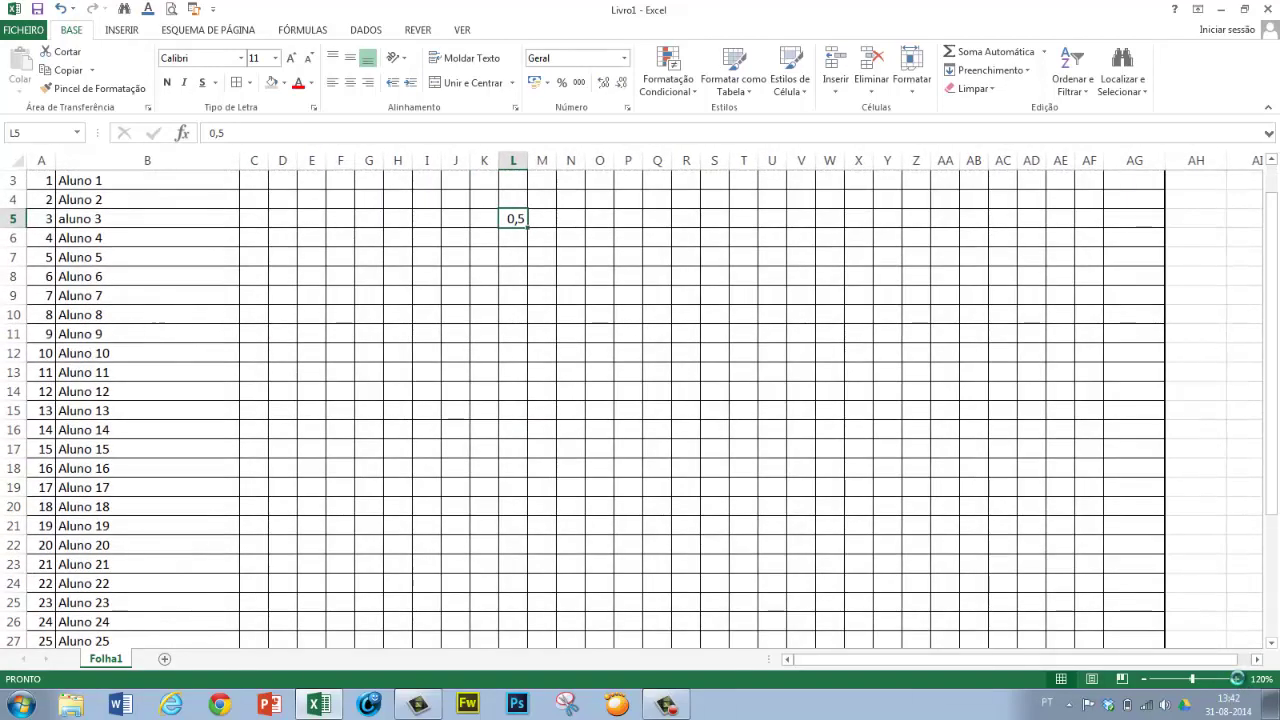
{"action": "left_click", "coordinate": [1238, 683]}
{"action": "left_click", "coordinate": [1238, 680]}
{"action": "left_click", "coordinate": [1236, 680]}
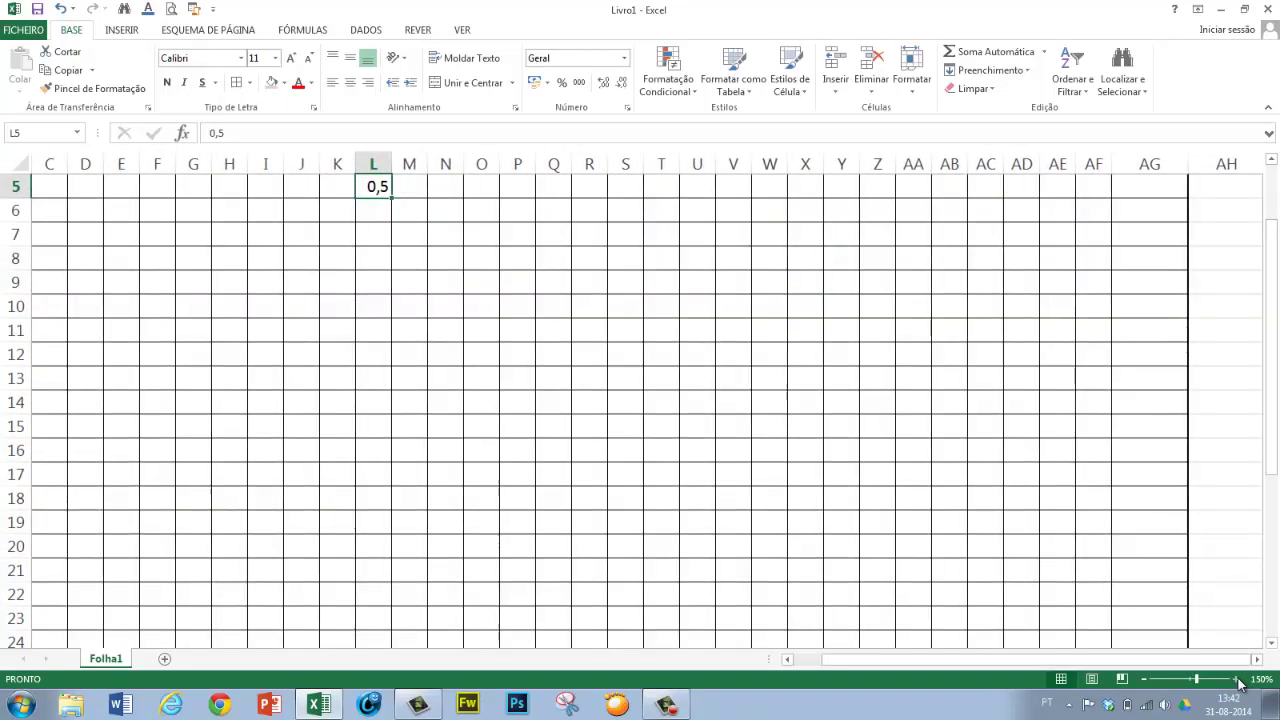
{"action": "left_click", "coordinate": [1236, 680]}
{"action": "left_click", "coordinate": [1236, 680]}
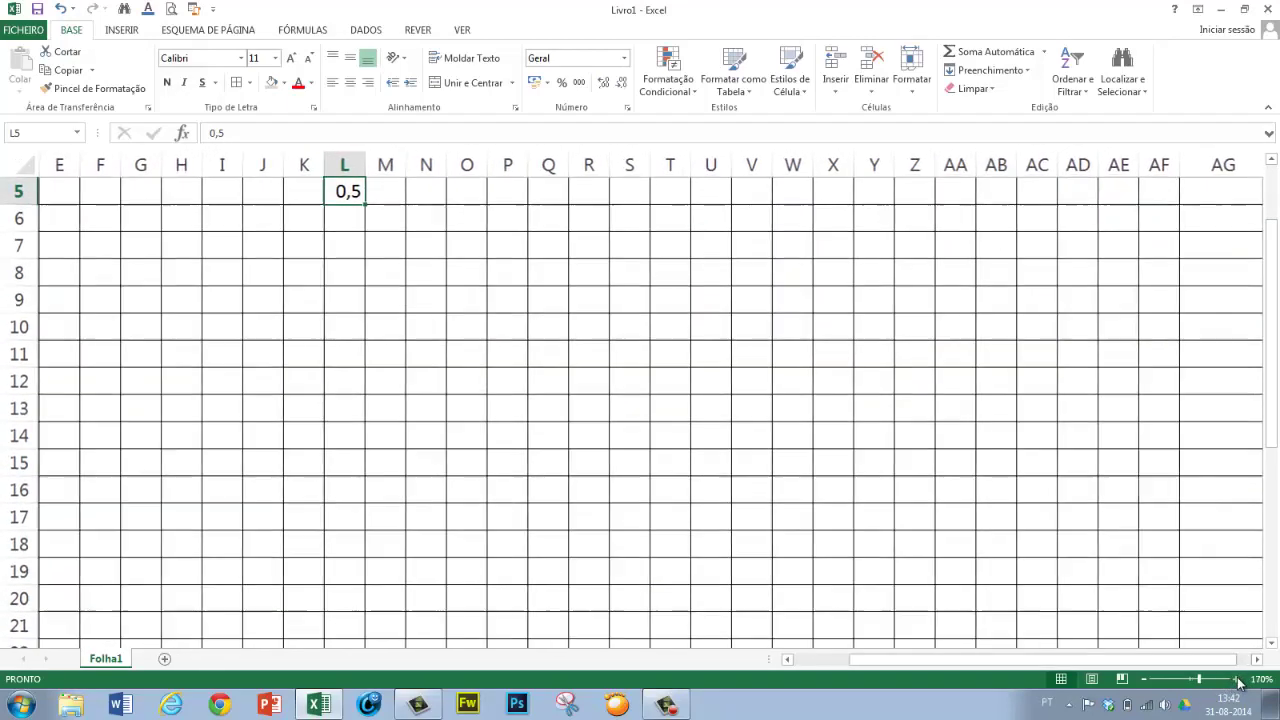
{"action": "left_click", "coordinate": [318, 330]}
{"action": "scroll", "coordinate": [318, 332], "scroll_direction": "up", "scroll_amount": 2}
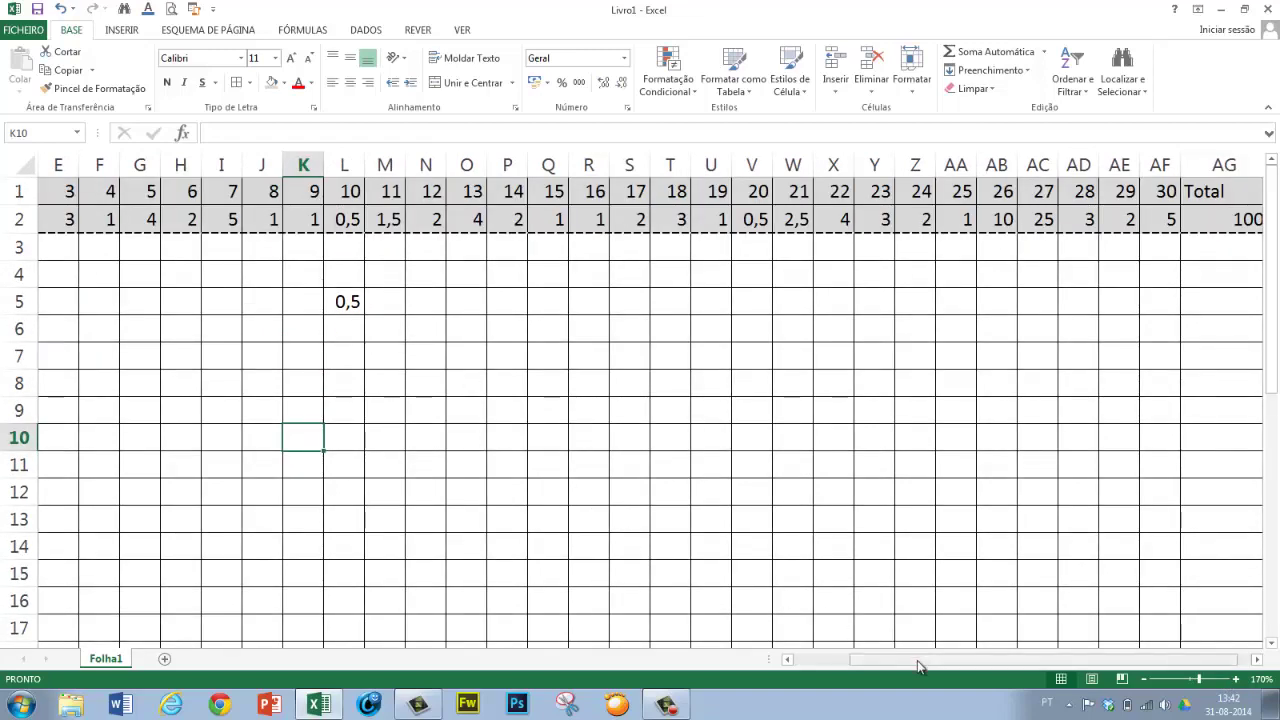
{"action": "left_click_drag", "start_coordinate": [918, 665], "coordinate": [829, 663]}
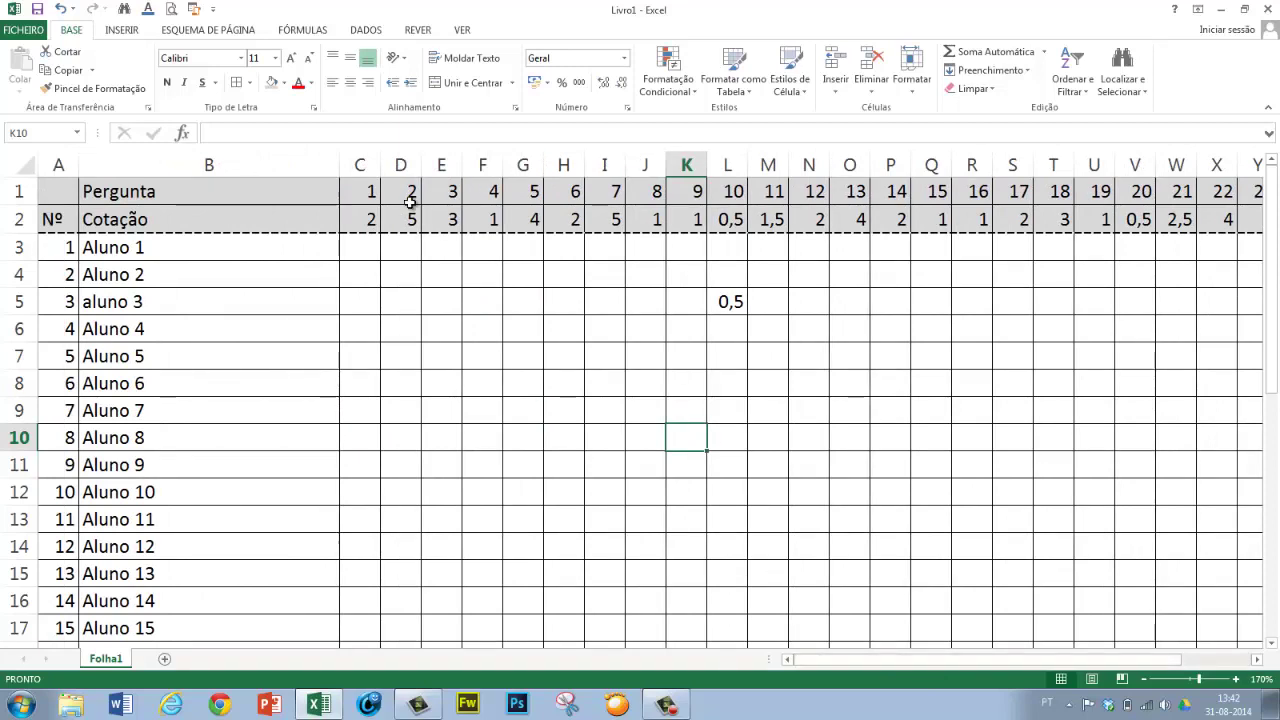
- Go along the first student's row from C3 to AC3 to examine how the student names behave in the enlarged view
{"action": "left_click", "coordinate": [369, 247]}
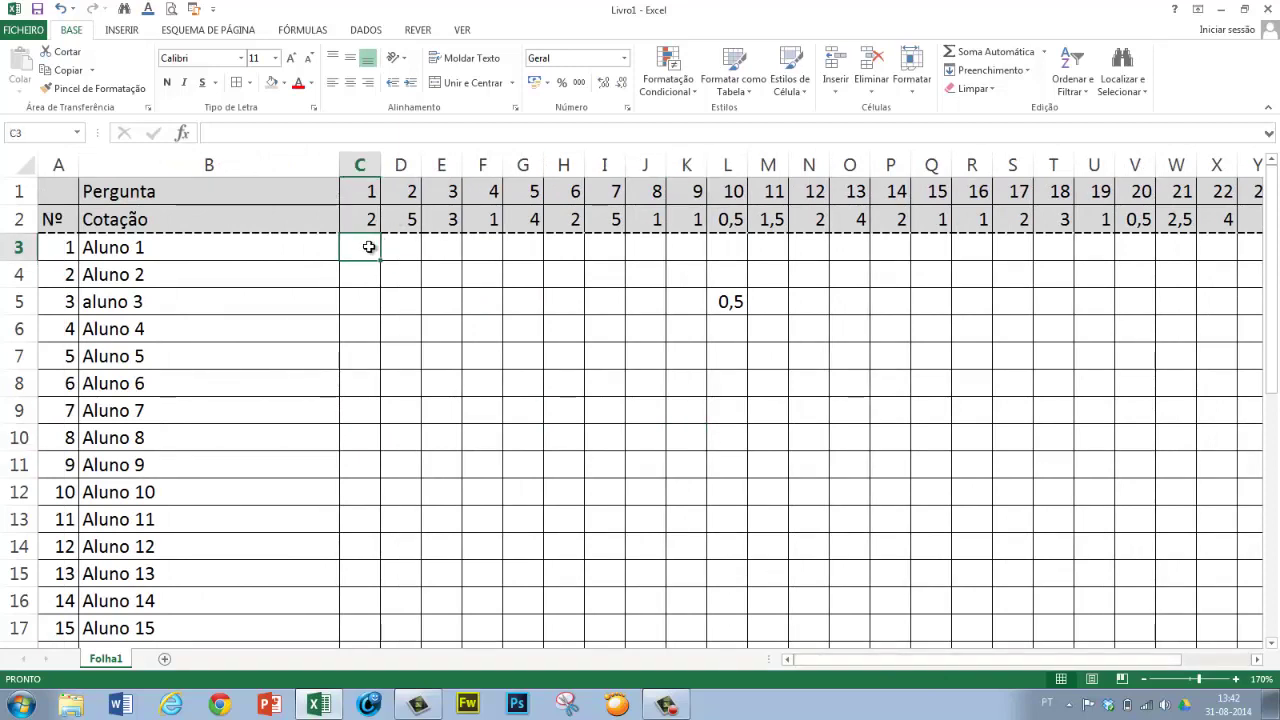
{"action": "key", "text": "Right"}
{"action": "key", "text": "Right"}
{"action": "key", "text": "Right"}
{"action": "key", "text": "Right"}
{"action": "key", "text": "Right"}
{"action": "key", "text": "Right"}
{"action": "key", "text": "Right"}
{"action": "key", "text": "Right"}
{"action": "key", "text": "Right"}
{"action": "key", "text": "Right"}
{"action": "key", "text": "Right"}
{"action": "key", "text": "Right"}
{"action": "key", "text": "Right"}
{"action": "key", "text": "Right"}
{"action": "key", "text": "Right"}
{"action": "key", "text": "Right"}
{"action": "key", "text": "Right"}
{"action": "key", "text": "Right"}
{"action": "key", "text": "Right"}
{"action": "key", "text": "Right"}
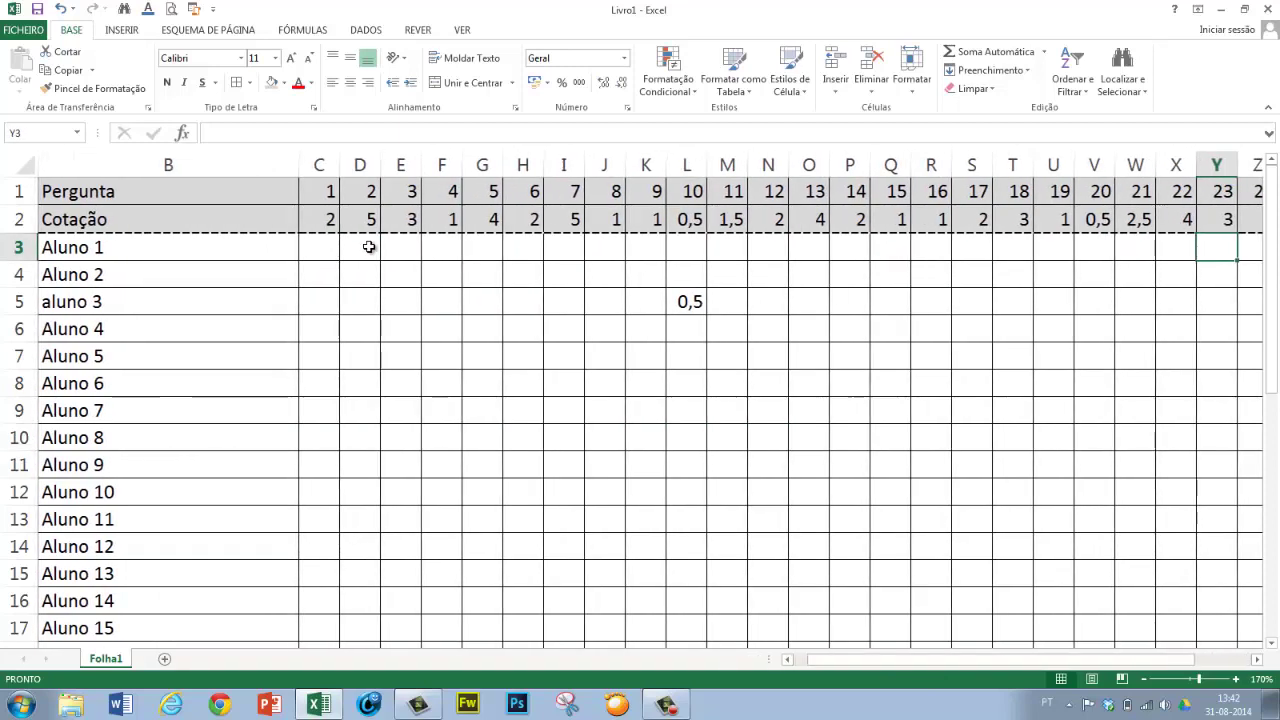
{"action": "key", "text": "Right"}
{"action": "key", "text": "Right"}
{"action": "key", "text": "Right"}
{"action": "key", "text": "Right"}
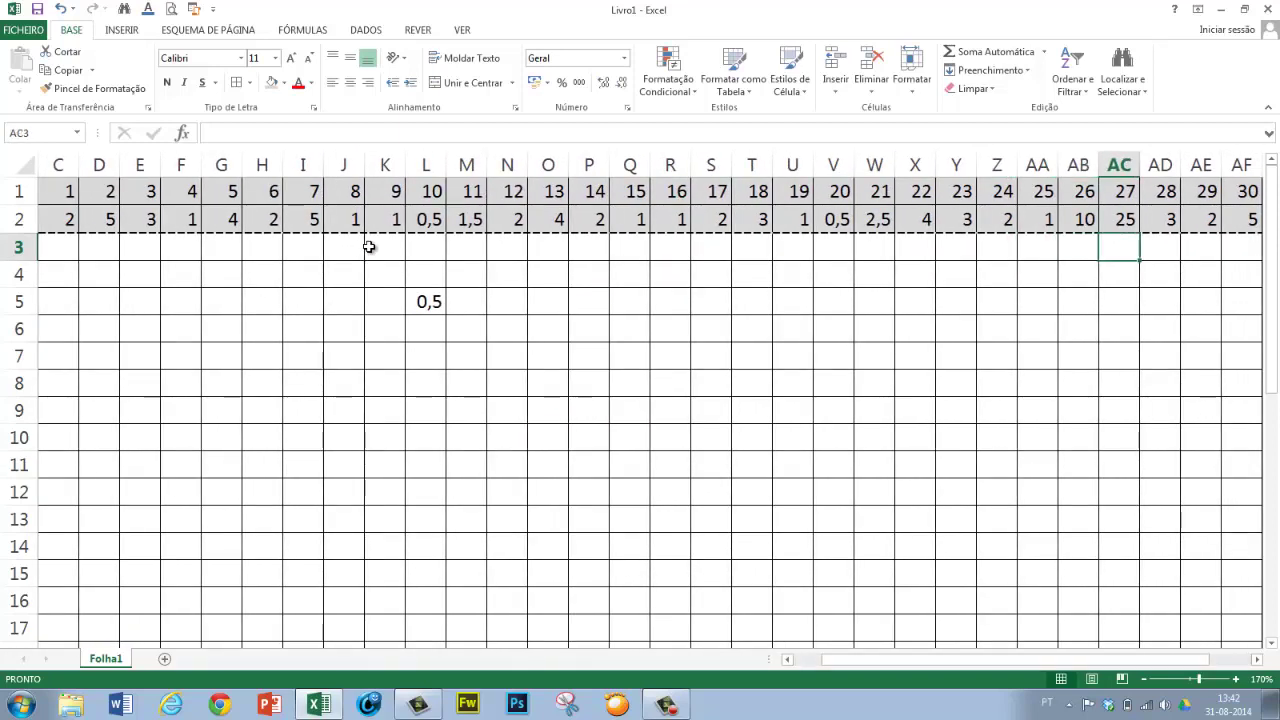
{"action": "key", "text": "Left"}
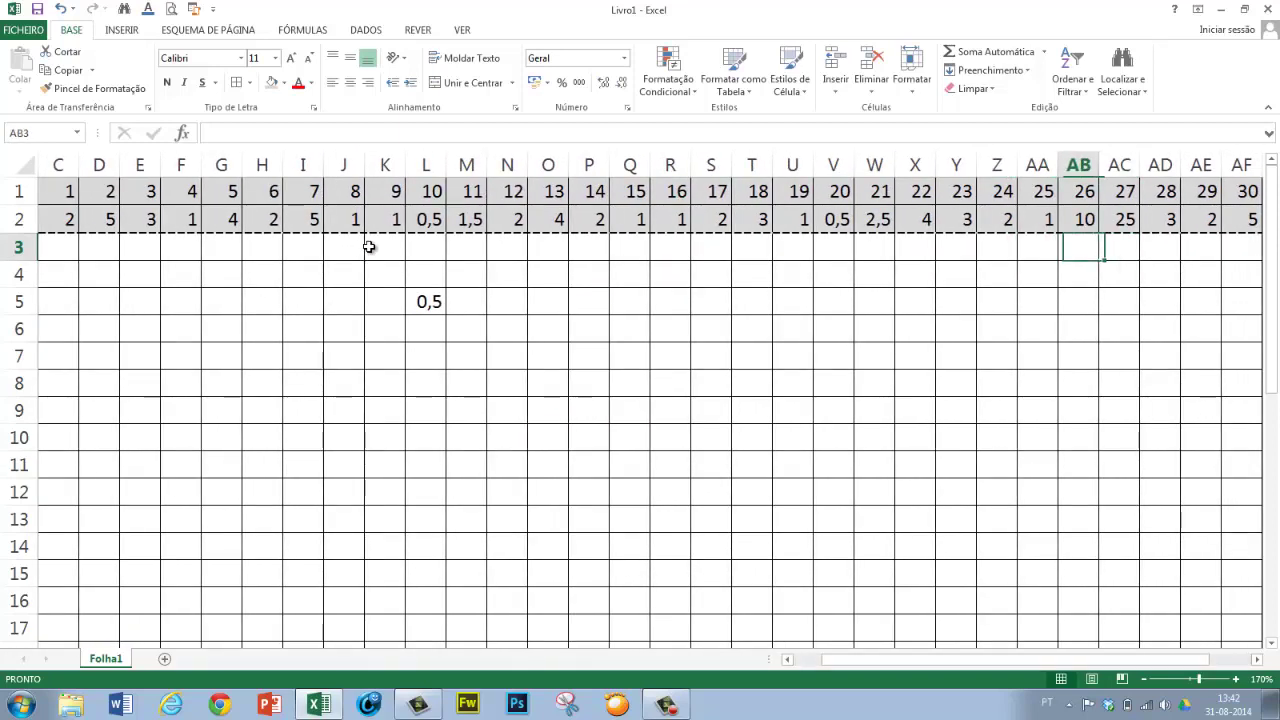
{"action": "key", "text": "Right"}
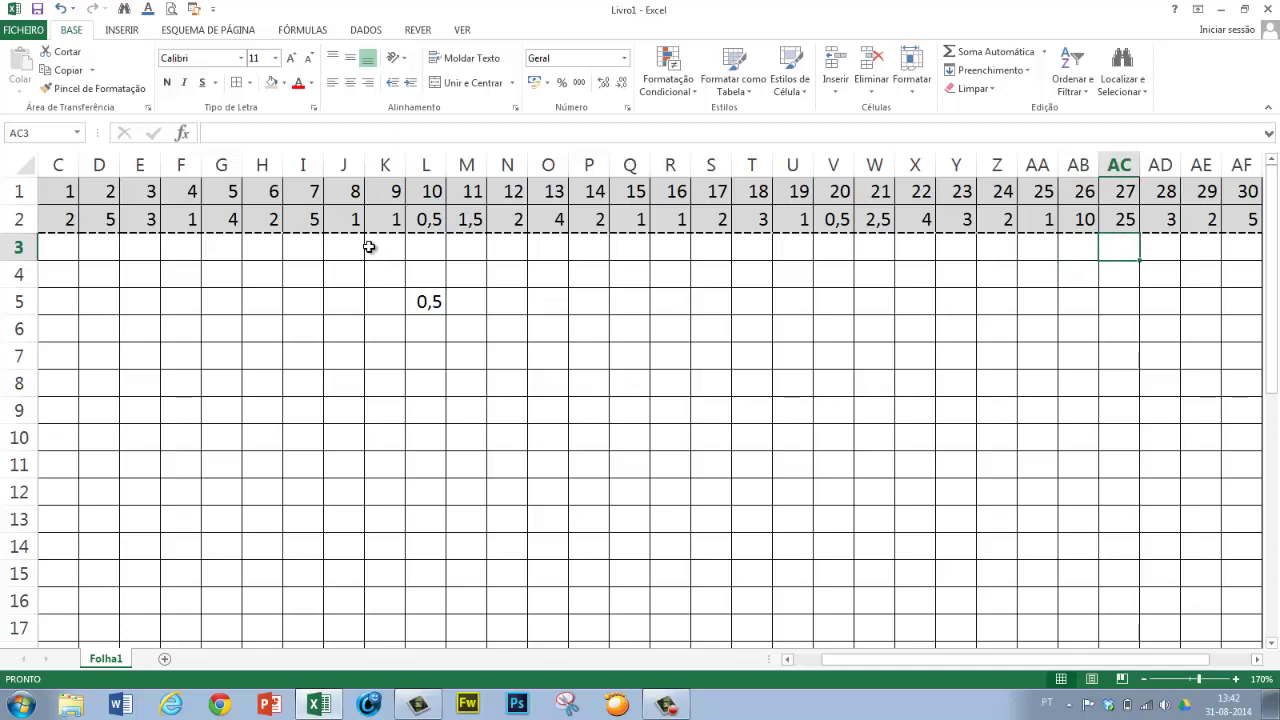
- Go down column AC to row 20 and back toward AA20 to examine whether the question headers and student names can be read
{"action": "key", "text": "Down"}
{"action": "key", "text": "Down"}
{"action": "key", "text": "Down"}
{"action": "key", "text": "Down"}
{"action": "key", "text": "Down"}
{"action": "key", "text": "Down"}
{"action": "key", "text": "Down"}
{"action": "key", "text": "Down"}
{"action": "key", "text": "Down"}
{"action": "key", "text": "Down"}
{"action": "key", "text": "Down"}
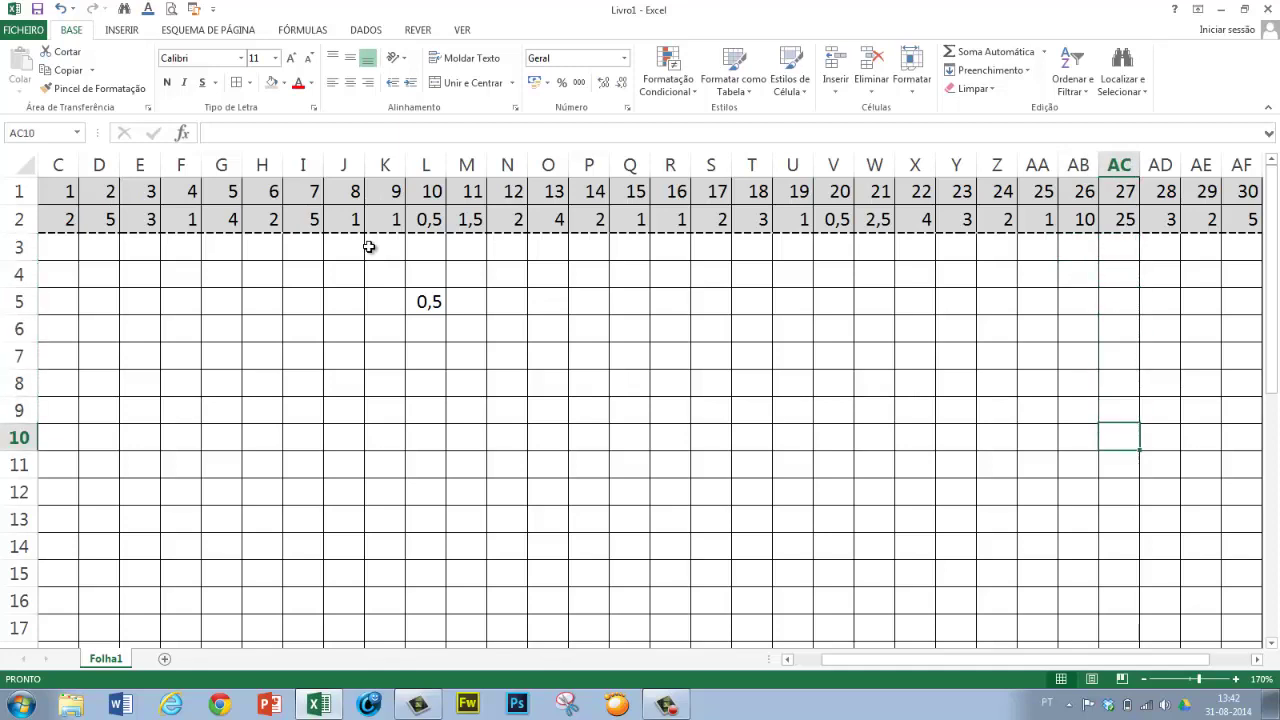
{"action": "key", "text": "Down"}
{"action": "key", "text": "Down"}
{"action": "key", "text": "Down"}
{"action": "key", "text": "Down"}
{"action": "key", "text": "Down"}
{"action": "key", "text": "Down"}
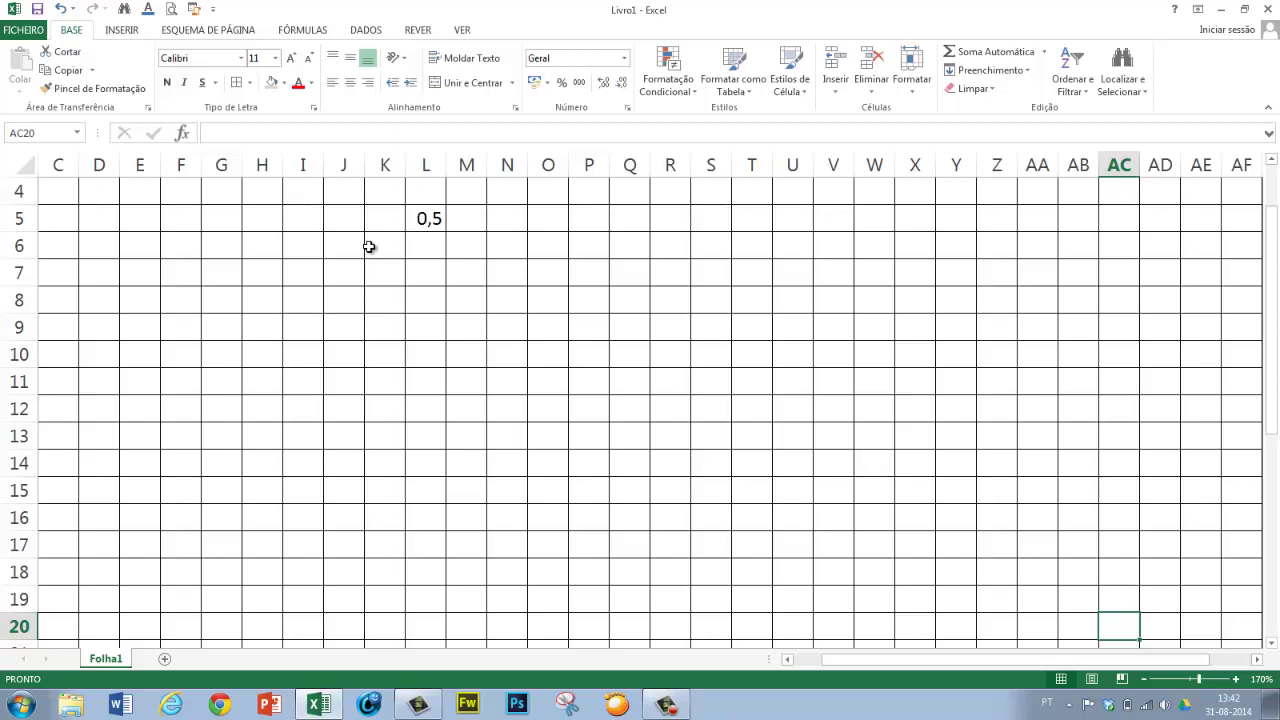
{"action": "key", "text": "Left"}
{"action": "key", "text": "Left"}
{"action": "key", "text": "Left"}
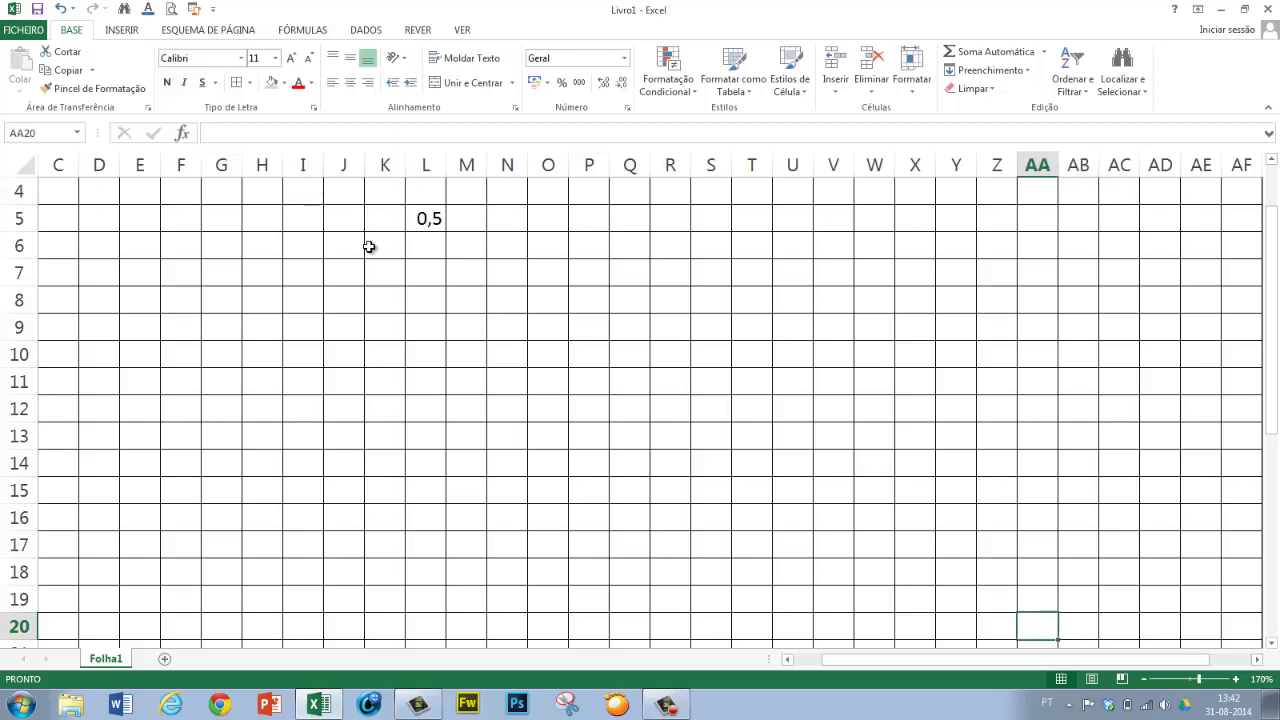
- Go back along row 20 from AA20 to N20 to examine whether the student and question of each cell can be identified
{"action": "key", "text": "Left"}
{"action": "key", "text": "Left"}
{"action": "key", "text": "Left"}
{"action": "key", "text": "Left"}
{"action": "key", "text": "Left"}
{"action": "key", "text": "Left"}
{"action": "key", "text": "Left"}
{"action": "key", "text": "Left"}
{"action": "key", "text": "Left"}
{"action": "key", "text": "Left"}
{"action": "key", "text": "Left"}
{"action": "key", "text": "Left"}
{"action": "key", "text": "Left"}
{"action": "key", "text": "Left"}
{"action": "key", "text": "Right"}
{"action": "key", "text": "Right"}
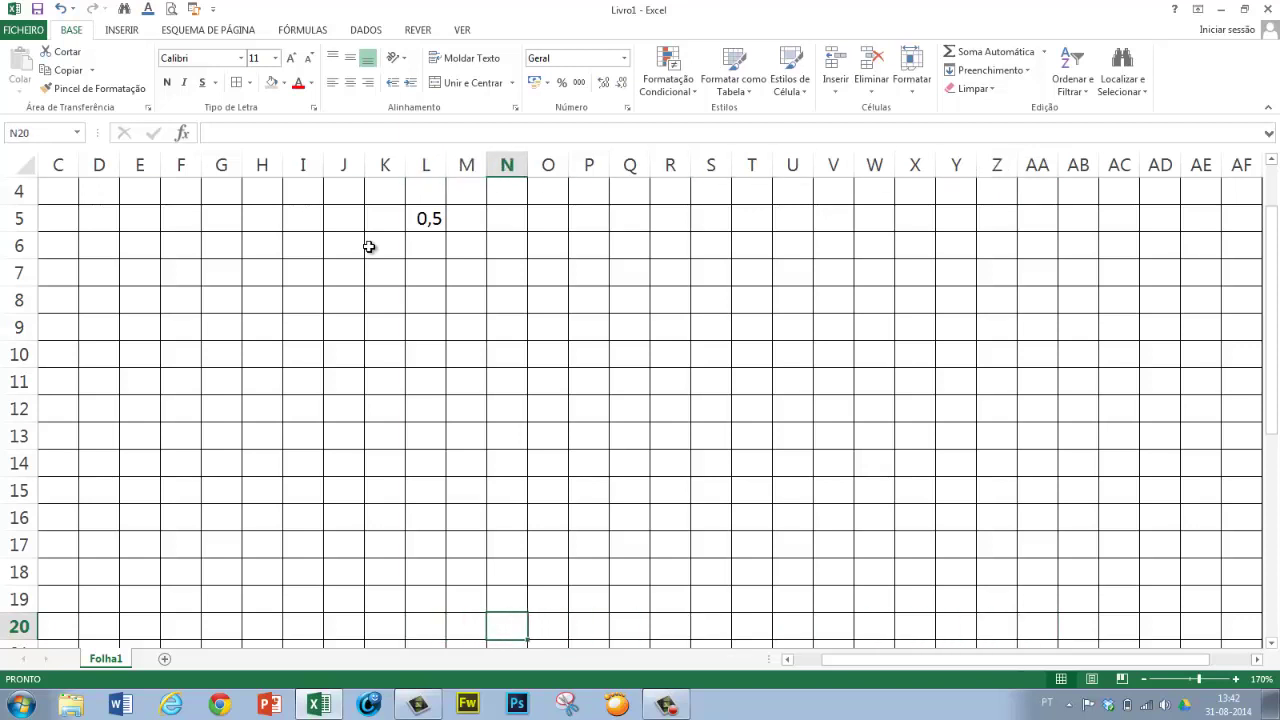
{"action": "key", "text": "Left"}
{"action": "key", "text": "Right"}
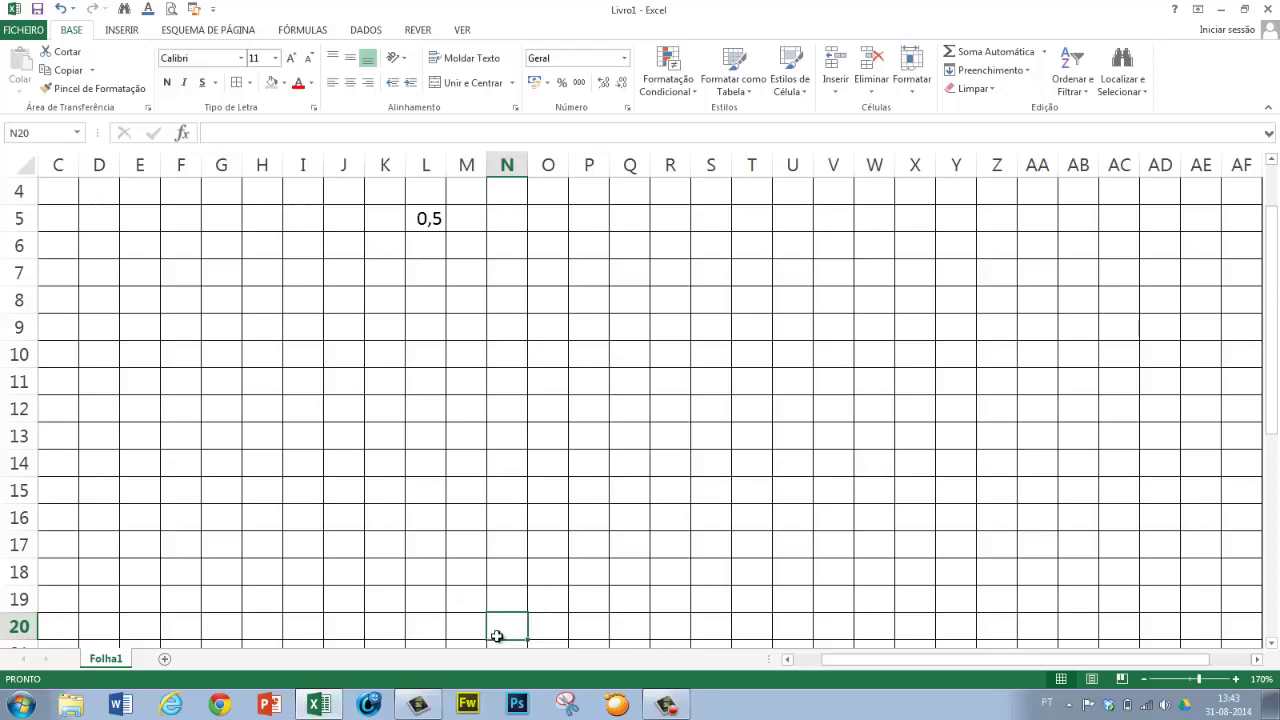
- Freeze the panes at cell C3 to lock the two header rows and the student number and name columns
{"action": "left_click_drag", "start_coordinate": [876, 659], "coordinate": [832, 659]}
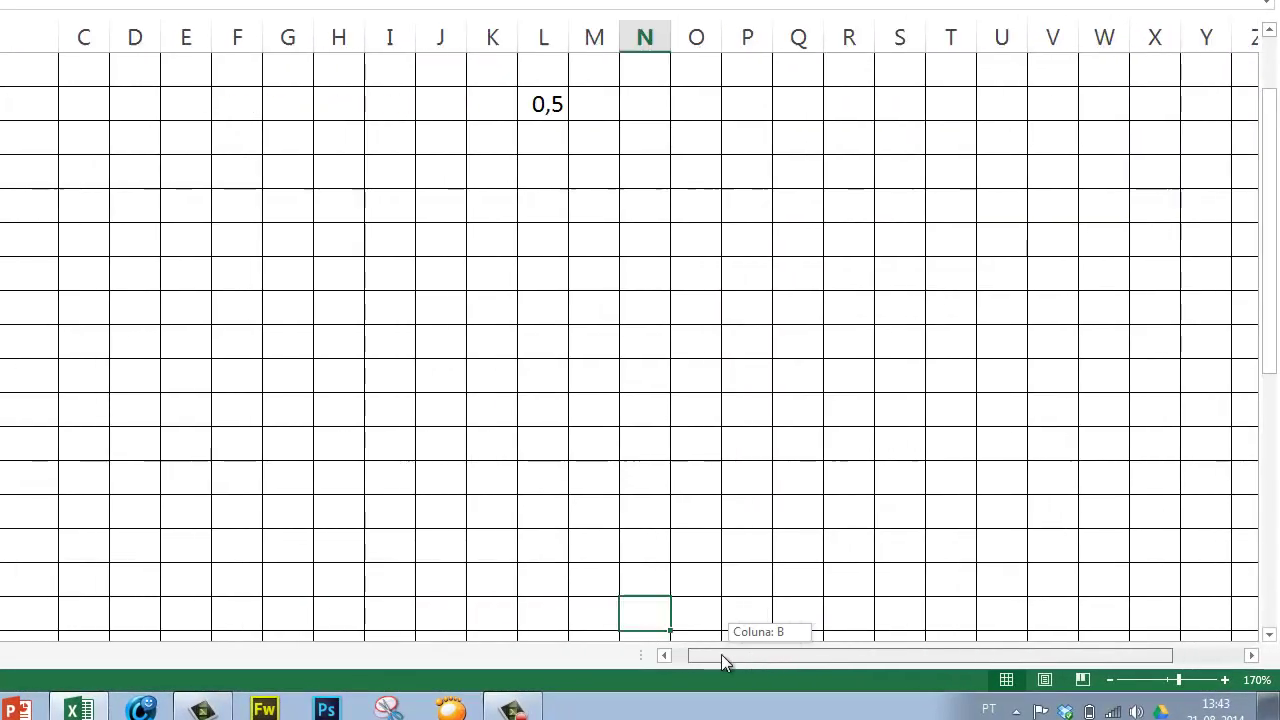
{"action": "left_click_drag", "start_coordinate": [721, 654], "coordinate": [700, 655]}
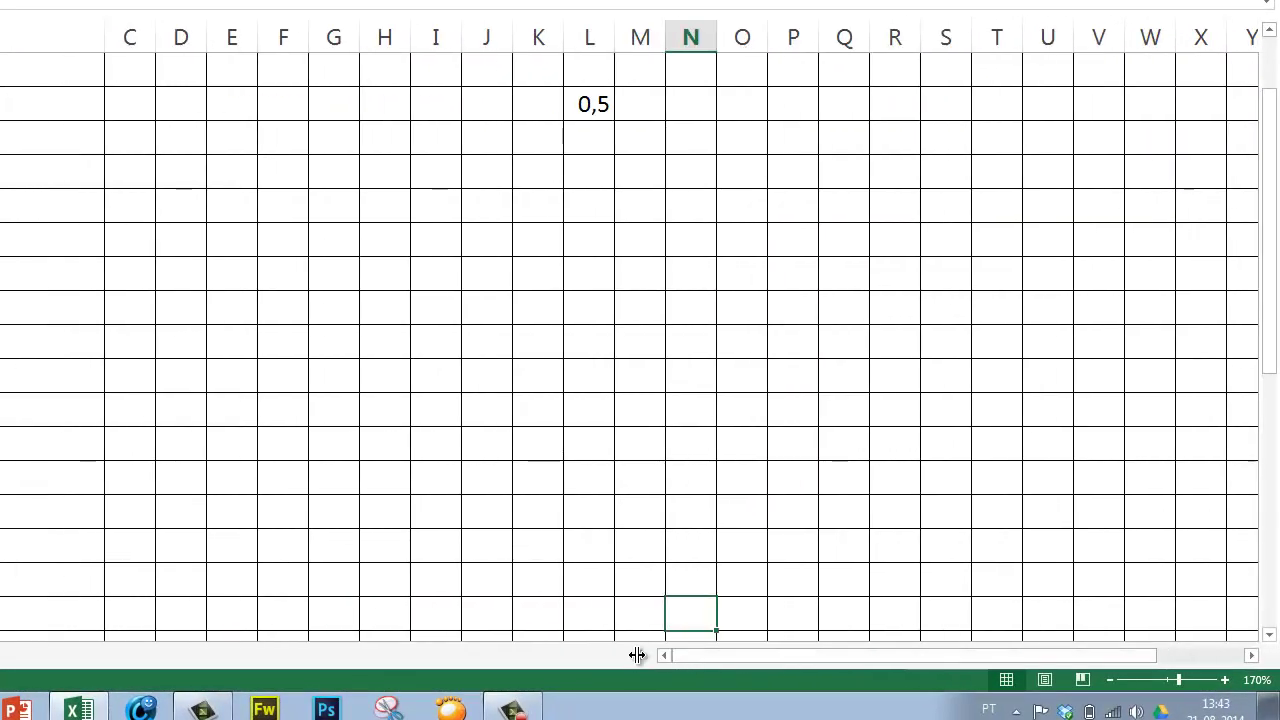
{"action": "scroll", "coordinate": [311, 451], "scroll_direction": "up", "scroll_amount": 2}
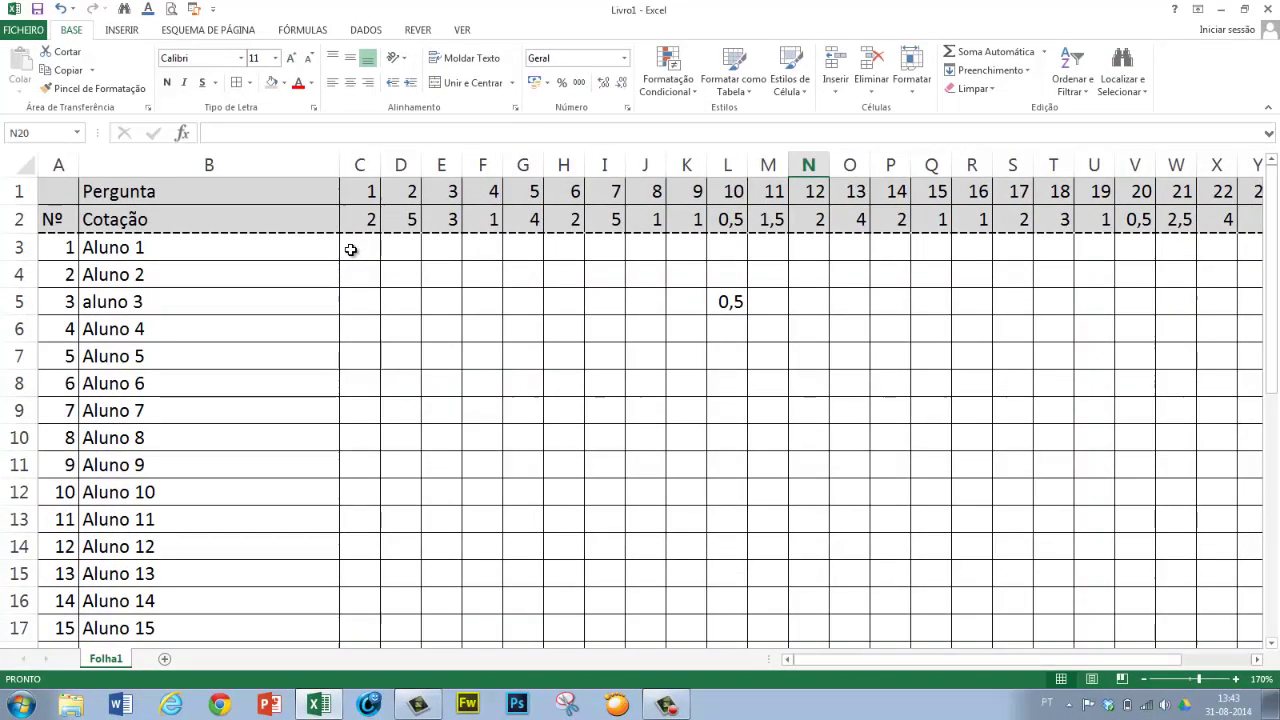
{"action": "left_click", "coordinate": [428, 323]}
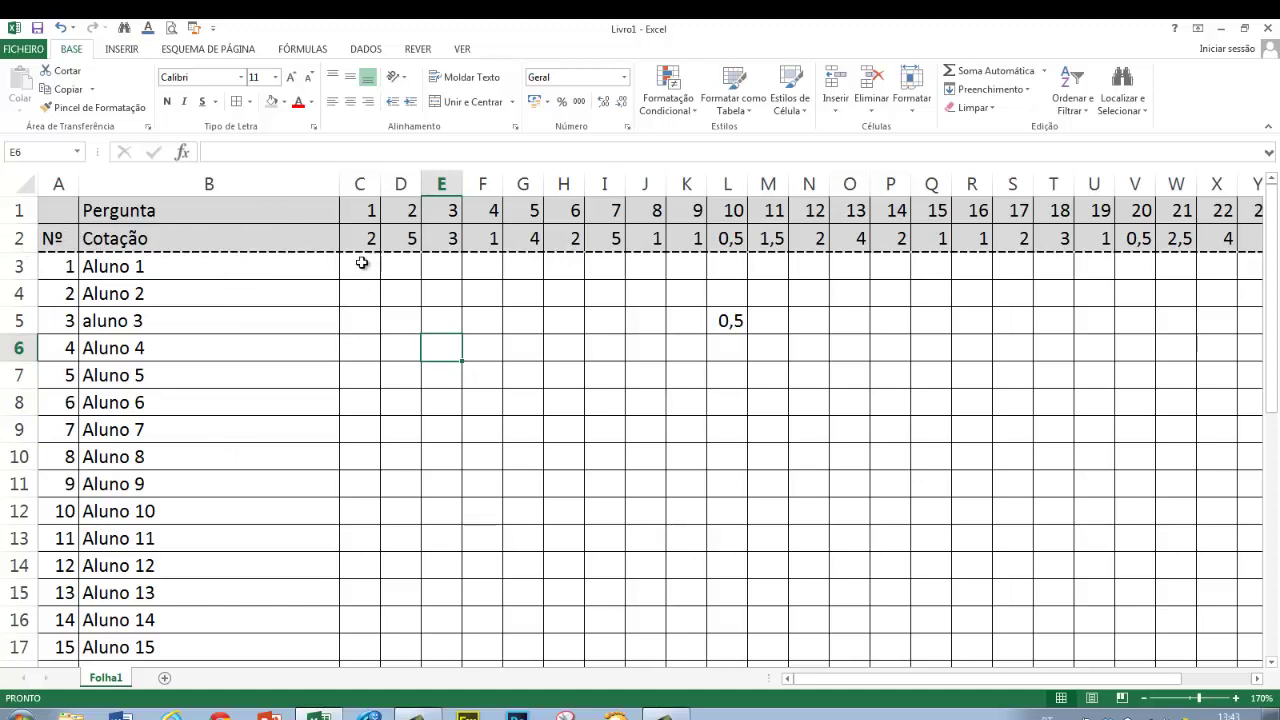
{"action": "left_click", "coordinate": [362, 263]}
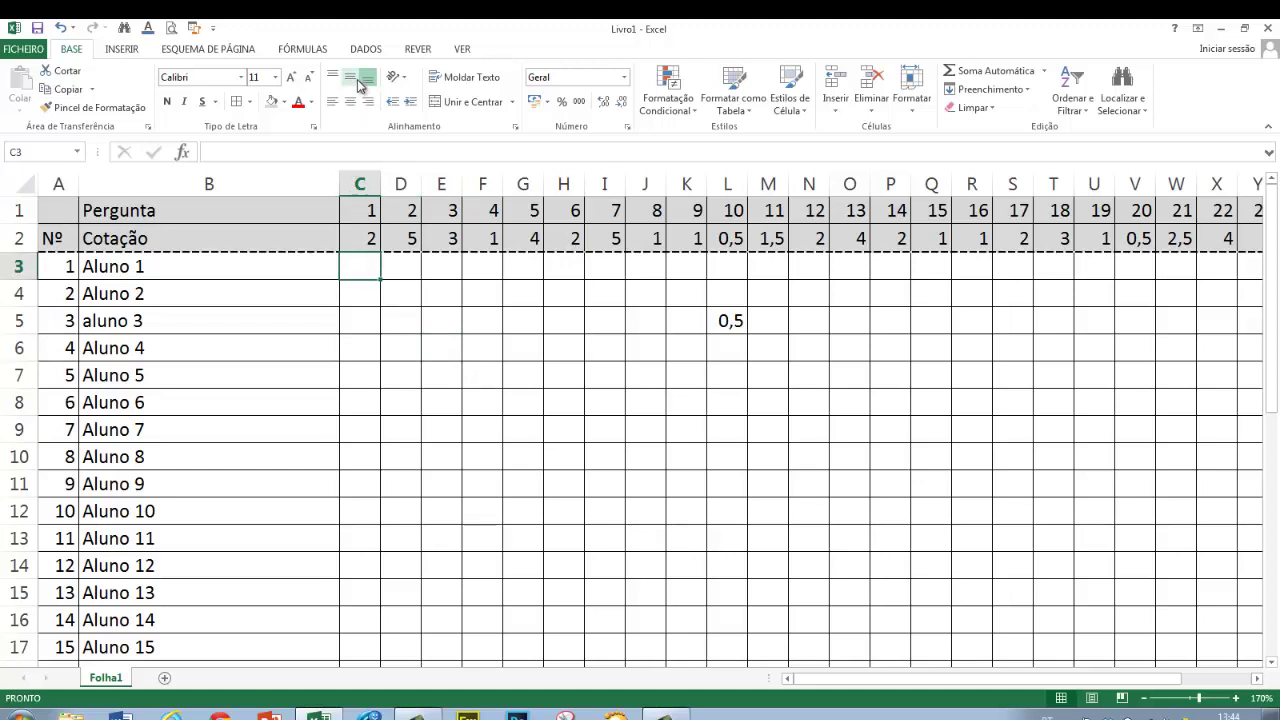
{"action": "left_click", "coordinate": [465, 50]}
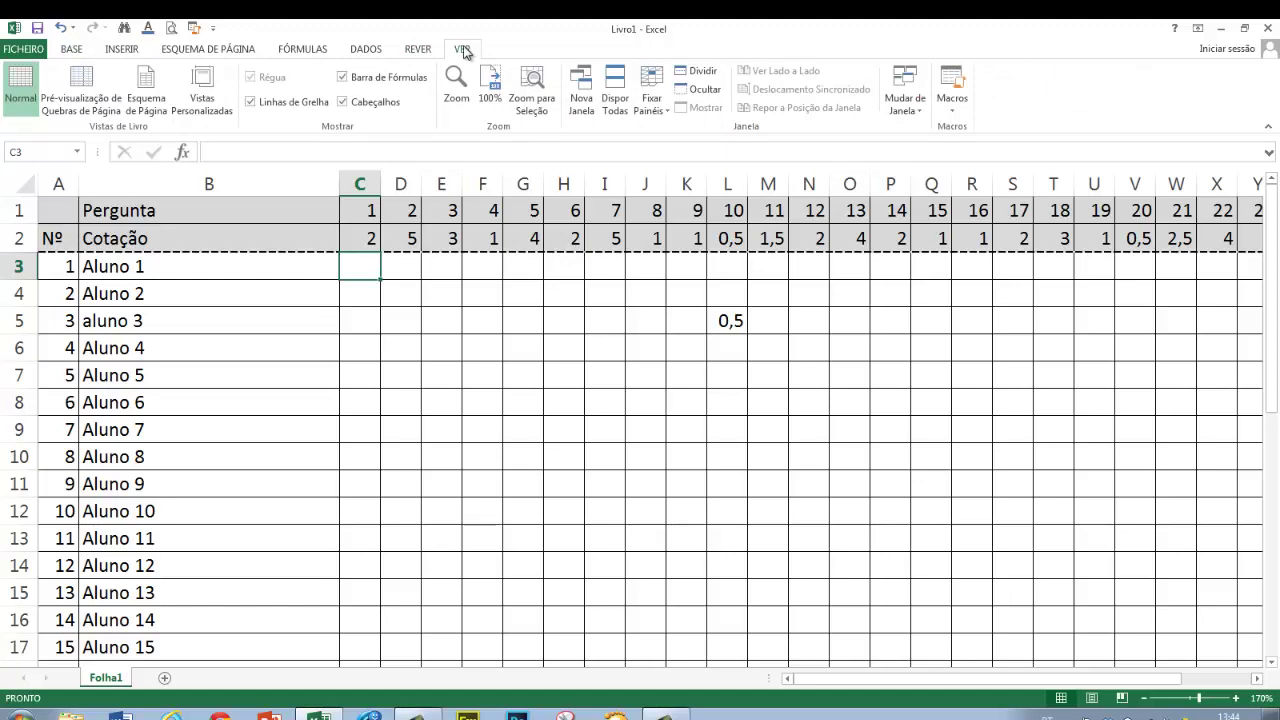
{"action": "left_click", "coordinate": [659, 108]}
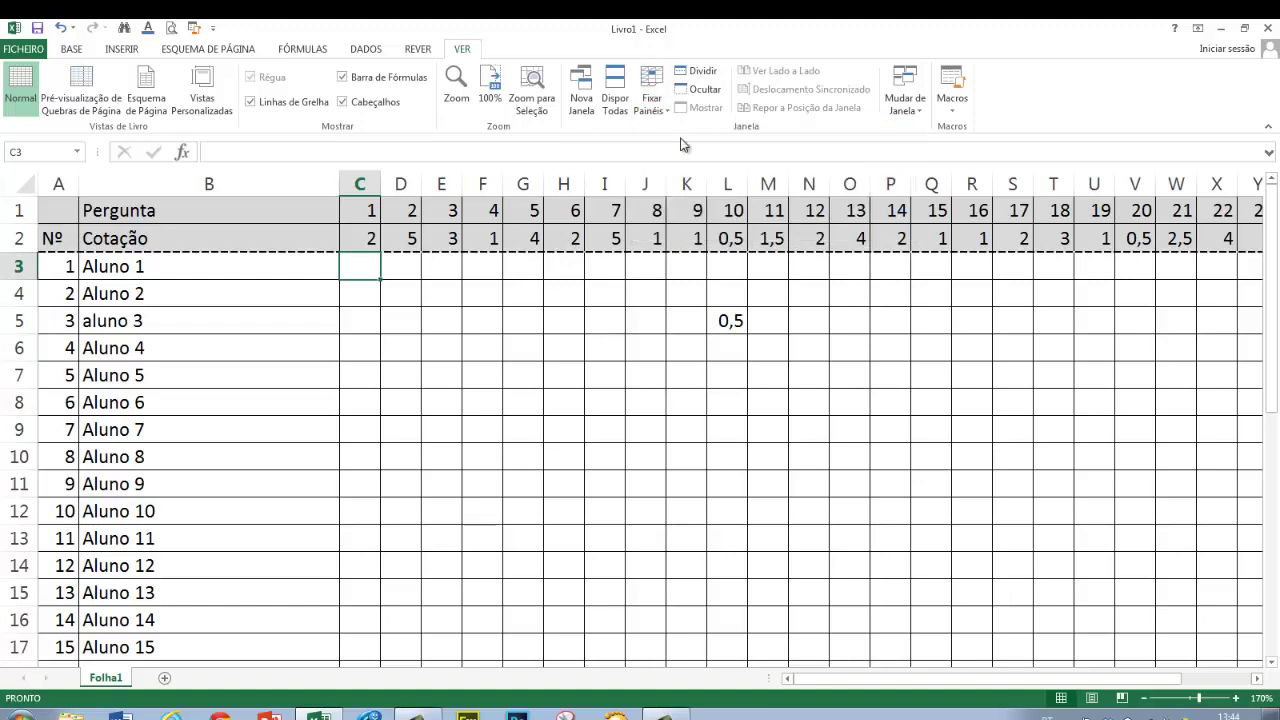
{"action": "left_click", "coordinate": [683, 145]}
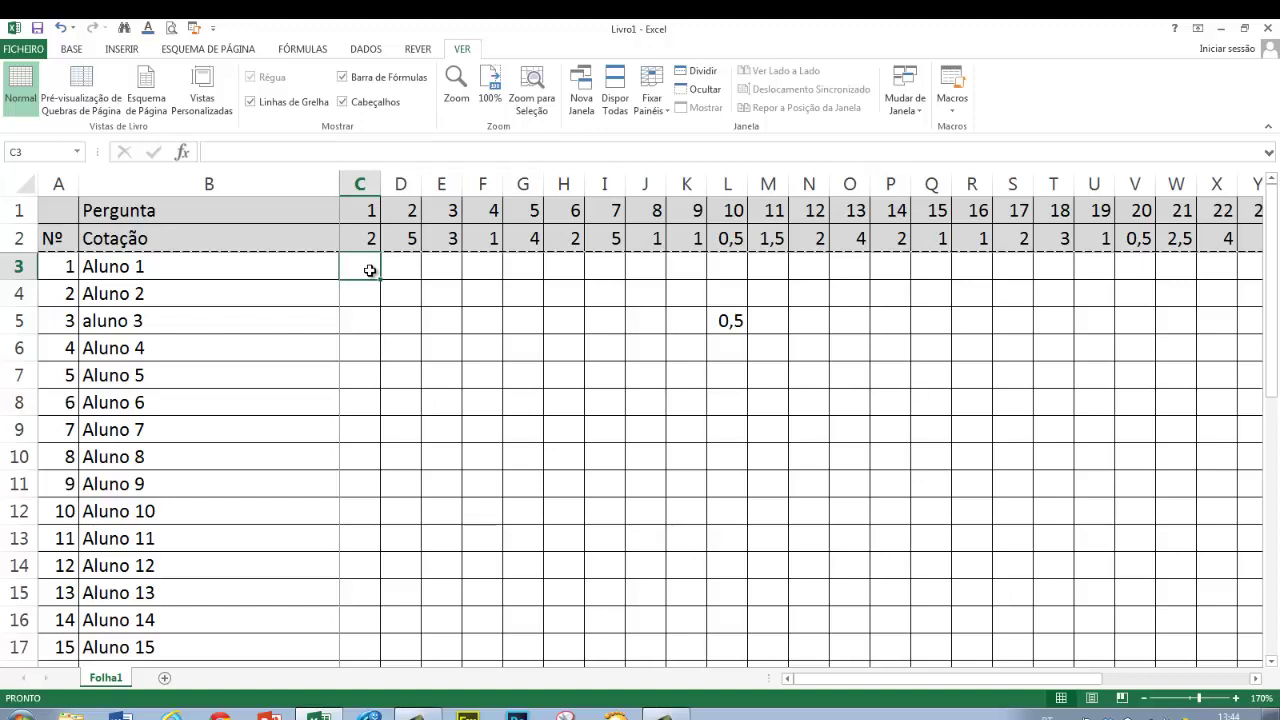
- Go down column C to row 22 and back up to C1 to examine how the frozen header rows behave
{"action": "key", "text": "Down"}
{"action": "key", "text": "Down"}
{"action": "key", "text": "Down"}
{"action": "key", "text": "Down"}
{"action": "key", "text": "Down"}
{"action": "key", "text": "Down"}
{"action": "key", "text": "Down"}
{"action": "key", "text": "Down"}
{"action": "key", "text": "Down"}
{"action": "key", "text": "Down"}
{"action": "key", "text": "Down"}
{"action": "key", "text": "Down"}
{"action": "key", "text": "Down"}
{"action": "key", "text": "Down"}
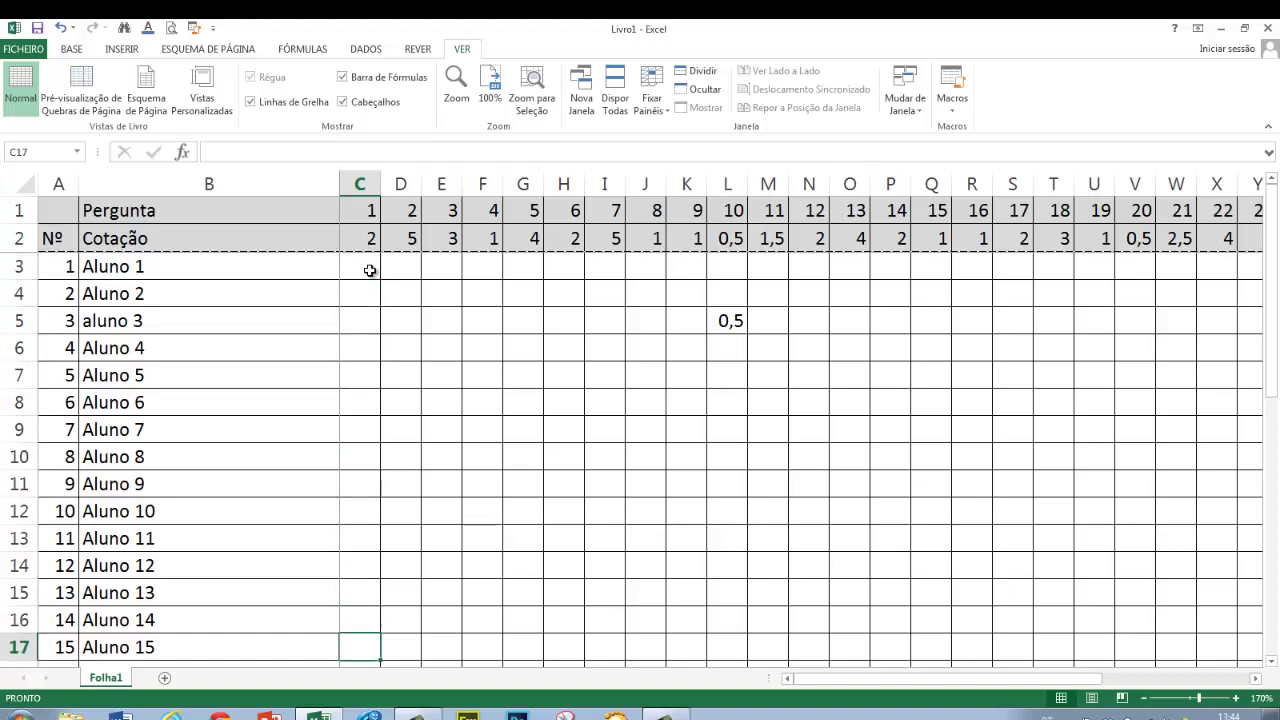
{"action": "key", "text": "Down"}
{"action": "key", "text": "Down"}
{"action": "key", "text": "Down"}
{"action": "key", "text": "Down"}
{"action": "key", "text": "Down"}
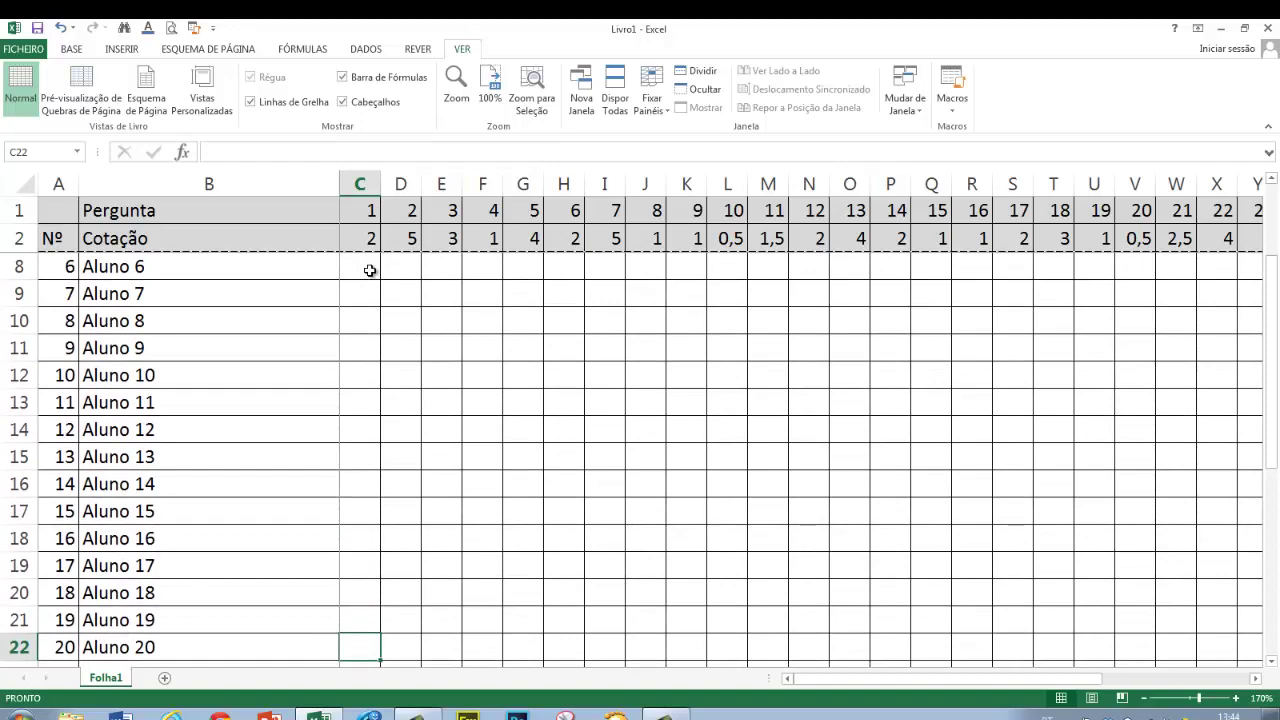
{"action": "key", "text": "Up"}
{"action": "key", "text": "Up"}
{"action": "key", "text": "Up"}
{"action": "key", "text": "Up"}
{"action": "key", "text": "Up"}
{"action": "key", "text": "Up"}
{"action": "key", "text": "Up"}
{"action": "key", "text": "Up"}
{"action": "key", "text": "Up"}
{"action": "key", "text": "Up"}
{"action": "key", "text": "Up"}
{"action": "key", "text": "Up"}
{"action": "key", "text": "Up"}
{"action": "key", "text": "Up"}
{"action": "key", "text": "Up"}
{"action": "key", "text": "Up"}
{"action": "key", "text": "Up"}
{"action": "key", "text": "Up"}
{"action": "key", "text": "Up"}
{"action": "key", "text": "Up"}
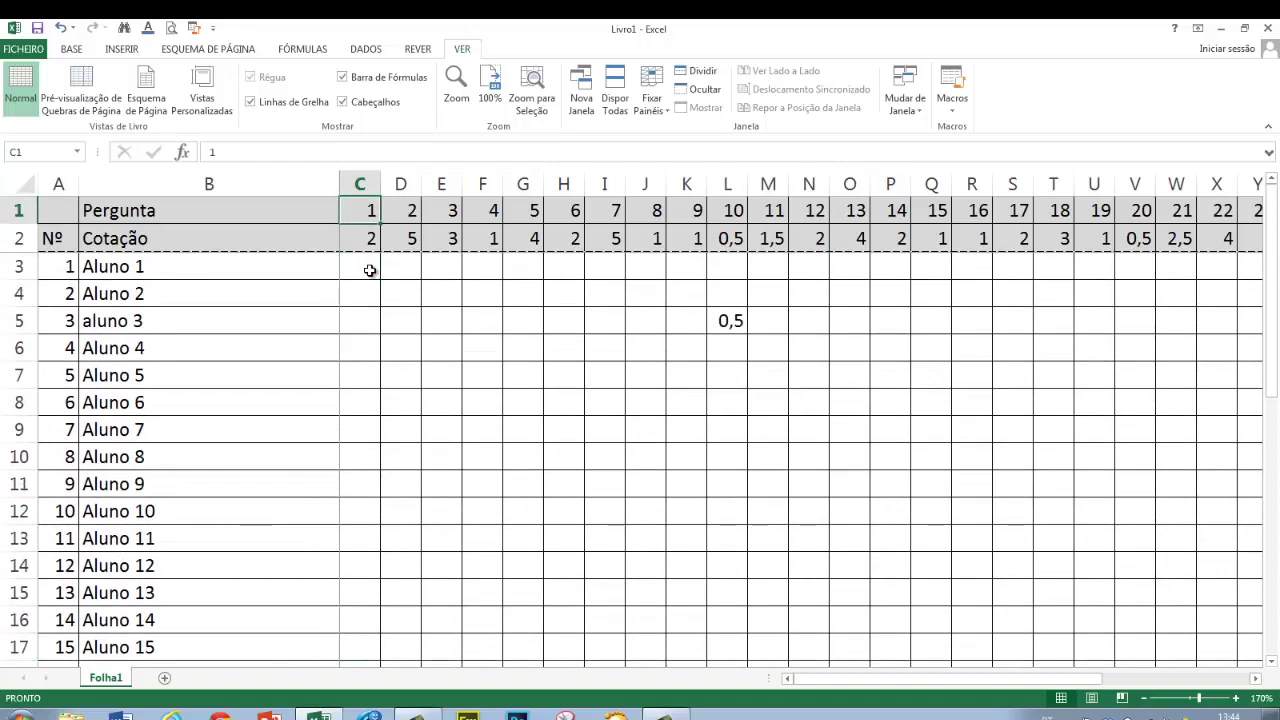
- Go down column C again from C1 to C22 to check the question and mark headers against the lower students
{"action": "key", "text": "Down"}
{"action": "key", "text": "Down"}
{"action": "key", "text": "Down"}
{"action": "key", "text": "Down"}
{"action": "key", "text": "Down"}
{"action": "key", "text": "Down"}
{"action": "key", "text": "Down"}
{"action": "key", "text": "Down"}
{"action": "key", "text": "Down"}
{"action": "key", "text": "Down"}
{"action": "key", "text": "Down"}
{"action": "key", "text": "Down"}
{"action": "key", "text": "Down"}
{"action": "key", "text": "Down"}
{"action": "key", "text": "Down"}
{"action": "key", "text": "Down"}
{"action": "key", "text": "Down"}
{"action": "key", "text": "Down"}
{"action": "key", "text": "Down"}
{"action": "key", "text": "Down"}
{"action": "key", "text": "Down"}
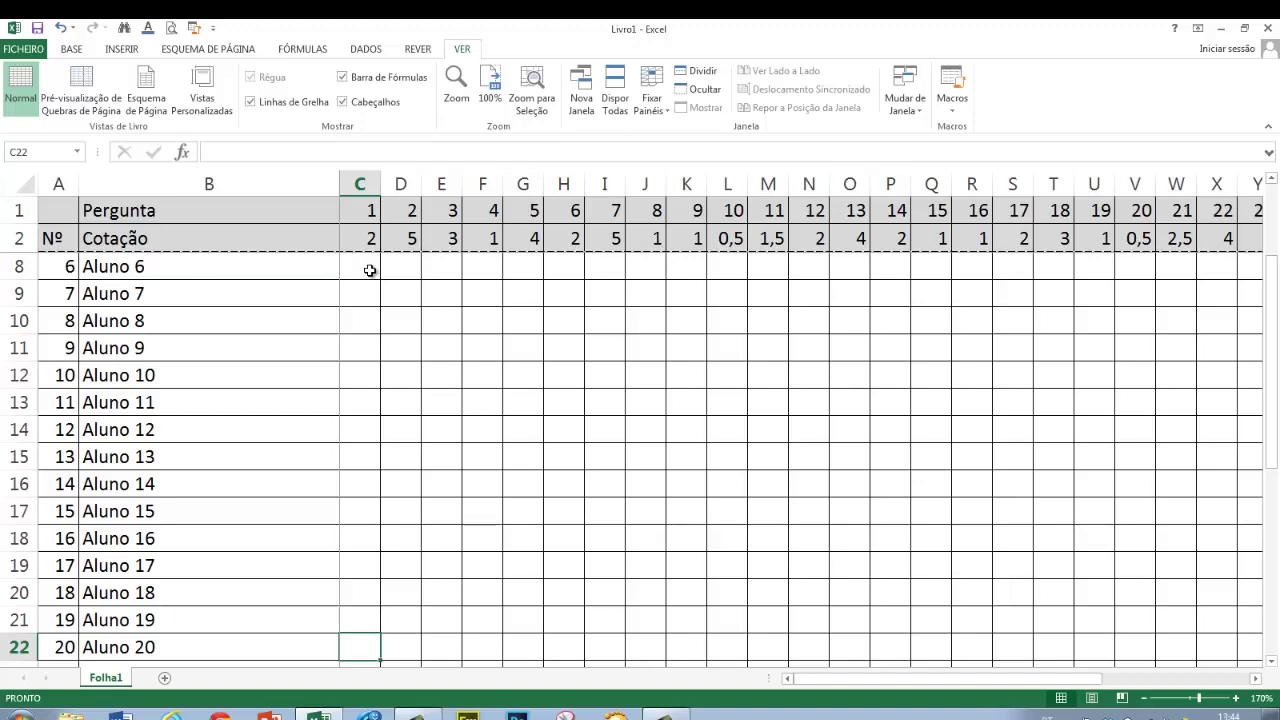
- Go along row 22 from C22 to the Total column at AG22 to examine how the frozen student columns behave
{"action": "key", "text": "Right"}
{"action": "key", "text": "Right"}
{"action": "key", "text": "Right"}
{"action": "key", "text": "Right"}
{"action": "key", "text": "Right"}
{"action": "key", "text": "Right"}
{"action": "key", "text": "Right"}
{"action": "key", "text": "Right"}
{"action": "key", "text": "Right"}
{"action": "key", "text": "Right"}
{"action": "key", "text": "Right"}
{"action": "key", "text": "Right"}
{"action": "key", "text": "Right"}
{"action": "key", "text": "Right"}
{"action": "key", "text": "Right"}
{"action": "key", "text": "Right"}
{"action": "key", "text": "Right"}
{"action": "key", "text": "Right"}
{"action": "key", "text": "Right"}
{"action": "key", "text": "Right"}
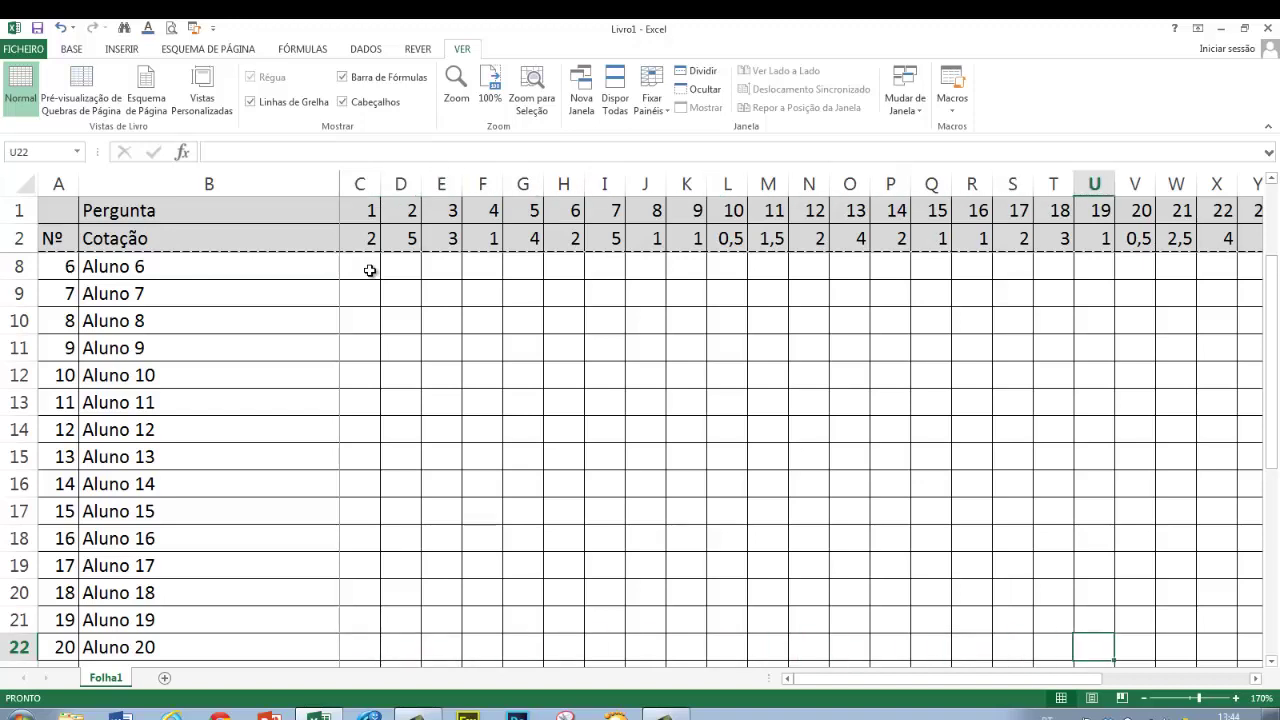
{"action": "key", "text": "Right"}
{"action": "key", "text": "Right"}
{"action": "key", "text": "Right"}
{"action": "key", "text": "Right"}
{"action": "key", "text": "Right"}
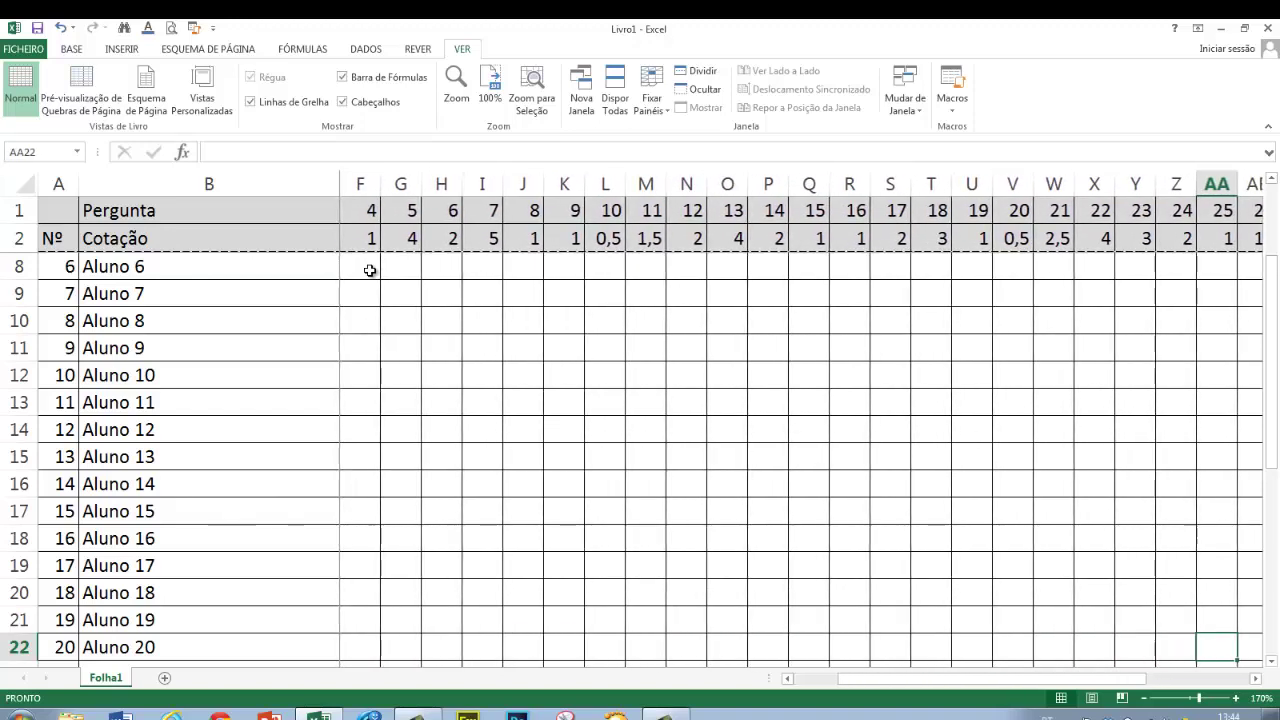
{"action": "key", "text": "Right"}
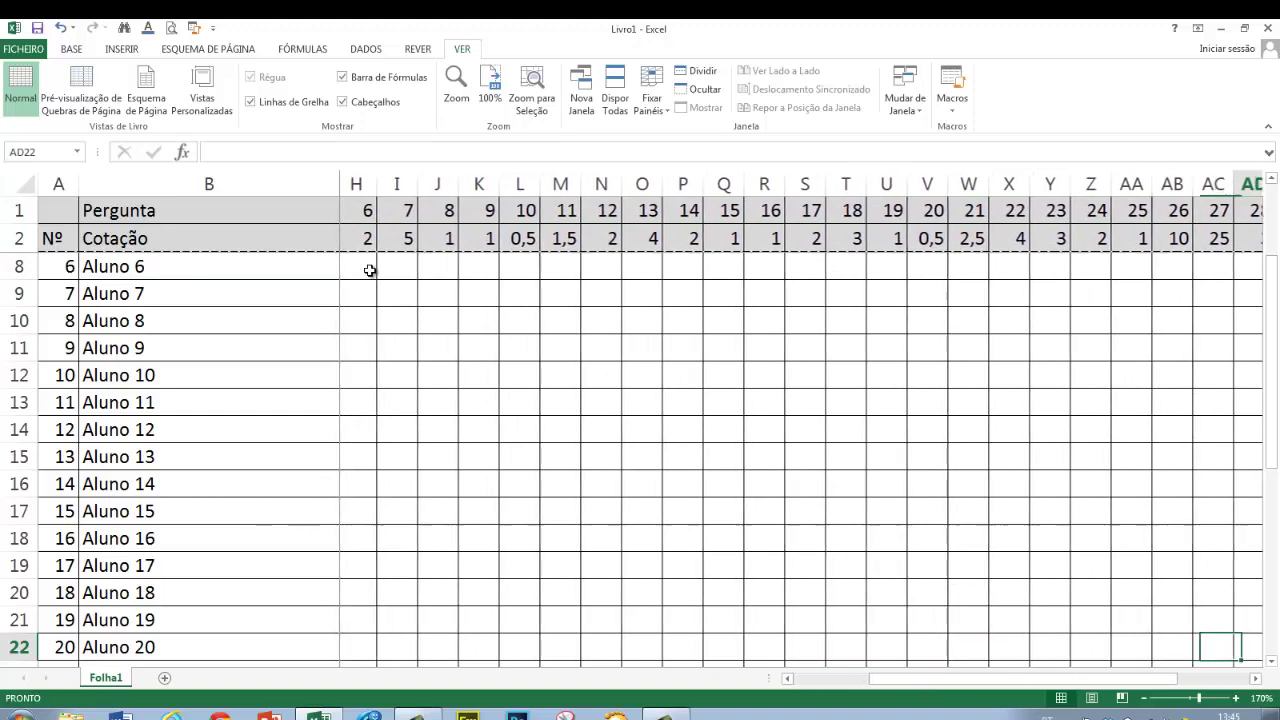
{"action": "key", "text": "Right"}
{"action": "key", "text": "Right"}
{"action": "key", "text": "Right"}
{"action": "key", "text": "Right"}
{"action": "key", "text": "Right"}
{"action": "key", "text": "Left"}
{"action": "key", "text": "Left"}
{"action": "key", "text": "Left"}
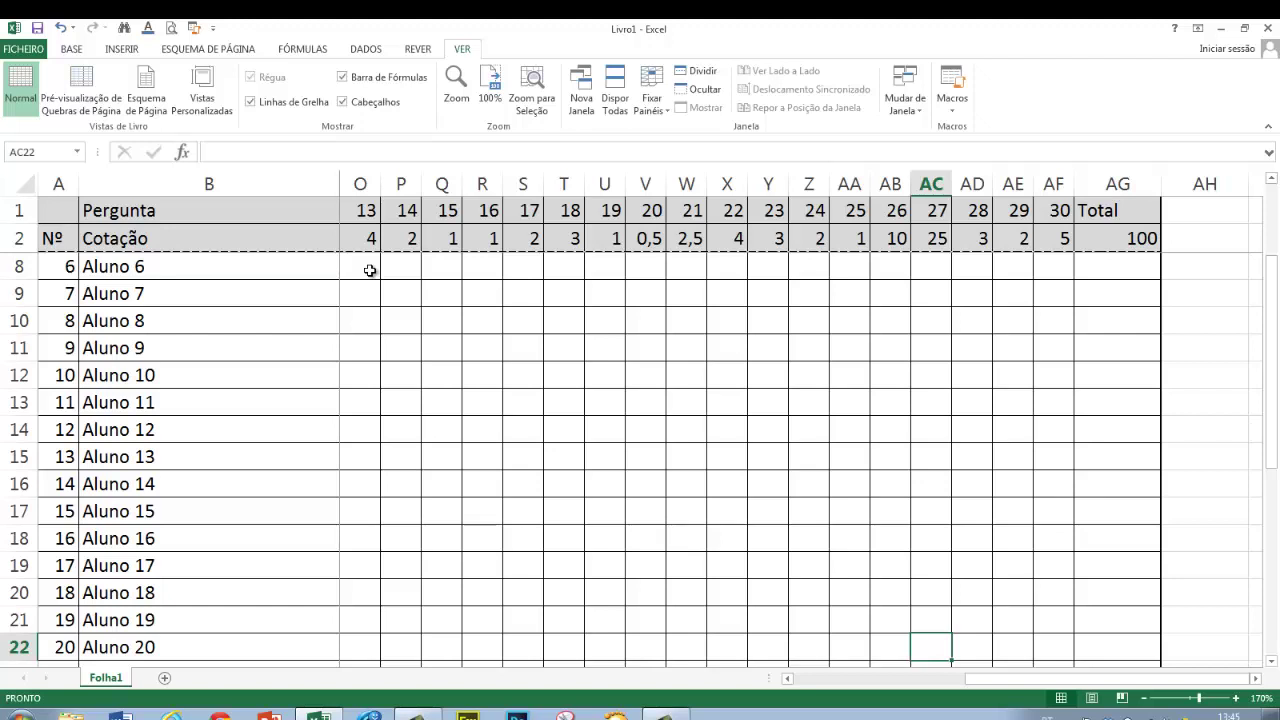
{"action": "key", "text": "Right"}
{"action": "key", "text": "Right"}
{"action": "key", "text": "Right"}
{"action": "key", "text": "Right"}
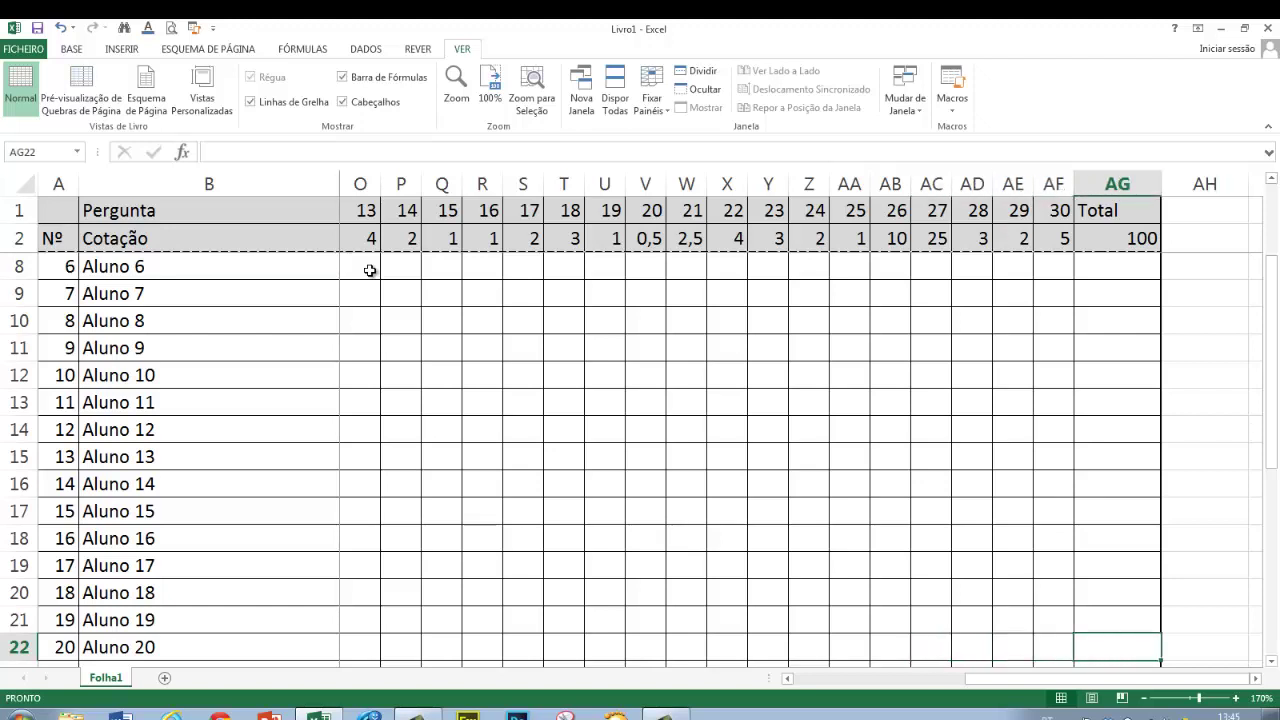
- Go up the Total column to AG2 and inspect its sum formula without changing it
{"action": "key", "text": "Up"}
{"action": "key", "text": "Up"}
{"action": "key", "text": "Up"}
{"action": "key", "text": "Up"}
{"action": "key", "text": "Up"}
{"action": "key", "text": "Up"}
{"action": "key", "text": "Up"}
{"action": "key", "text": "Up"}
{"action": "key", "text": "Up"}
{"action": "key", "text": "Up"}
{"action": "key", "text": "Up"}
{"action": "key", "text": "Up"}
{"action": "key", "text": "Up"}
{"action": "key", "text": "Up"}
{"action": "key", "text": "Up"}
{"action": "key", "text": "Up"}
{"action": "key", "text": "Up"}
{"action": "key", "text": "Up"}
{"action": "key", "text": "Up"}
{"action": "key", "text": "Up"}
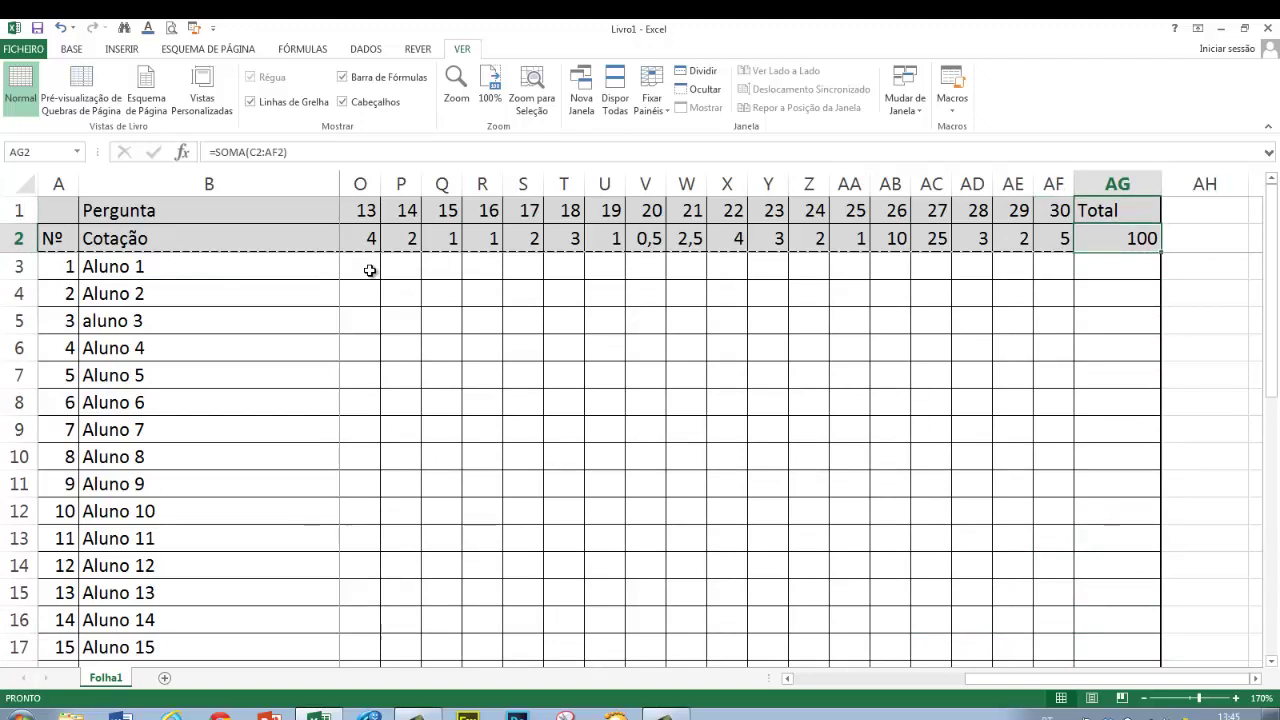
{"action": "left_click", "coordinate": [243, 157]}
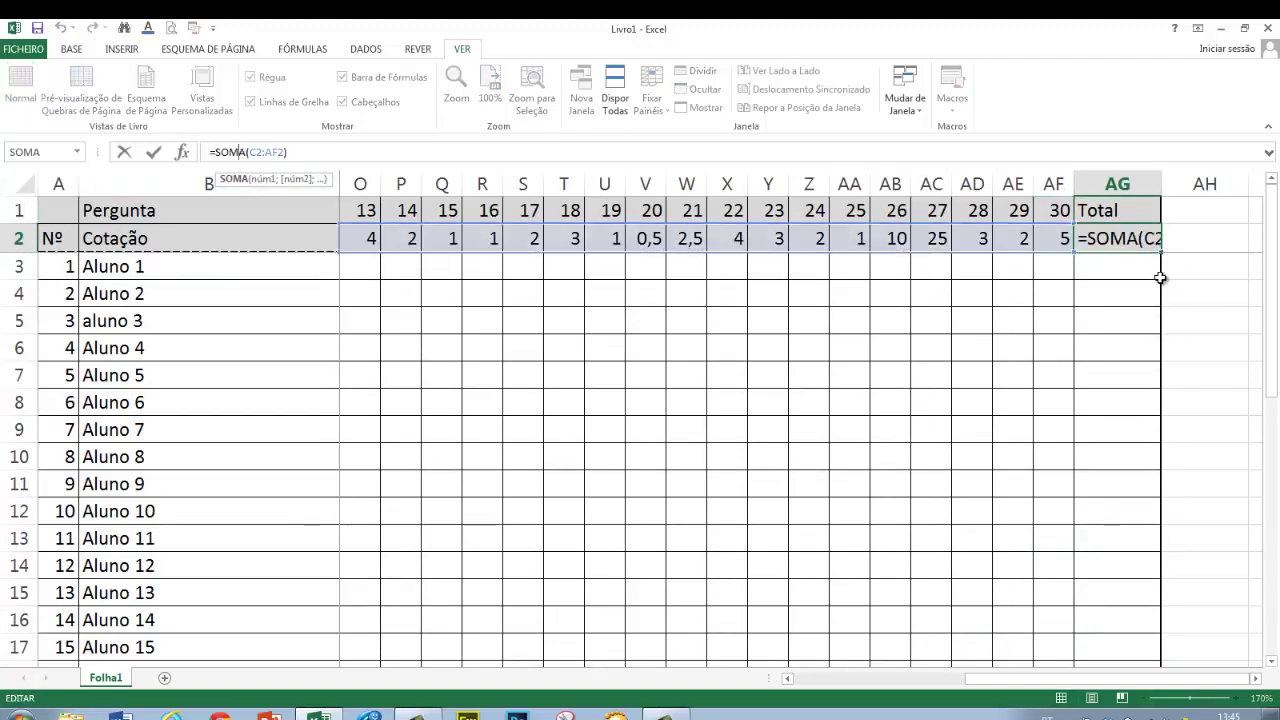
{"action": "key", "text": "Return"}
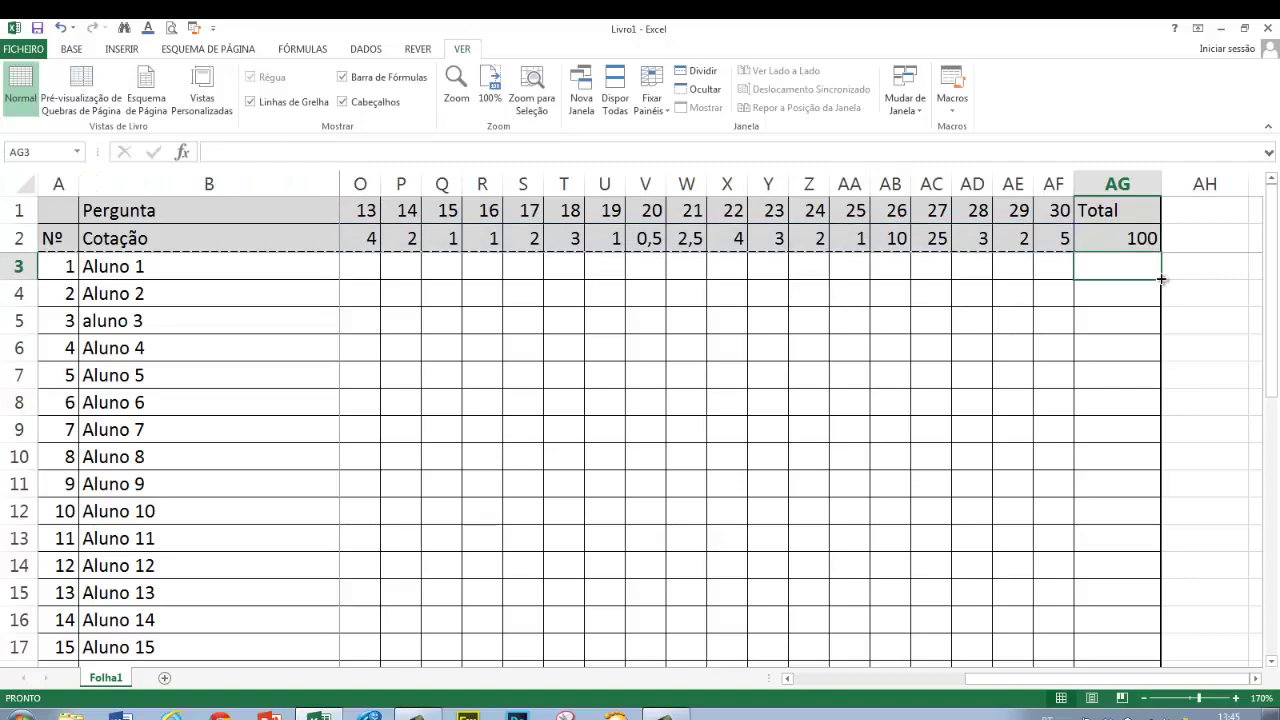
- Enter a mark of 3 for the first student on question 13 in O3, and select the student's total cell AG3
{"action": "left_click", "coordinate": [384, 270]}
{"action": "left_click", "coordinate": [357, 267]}
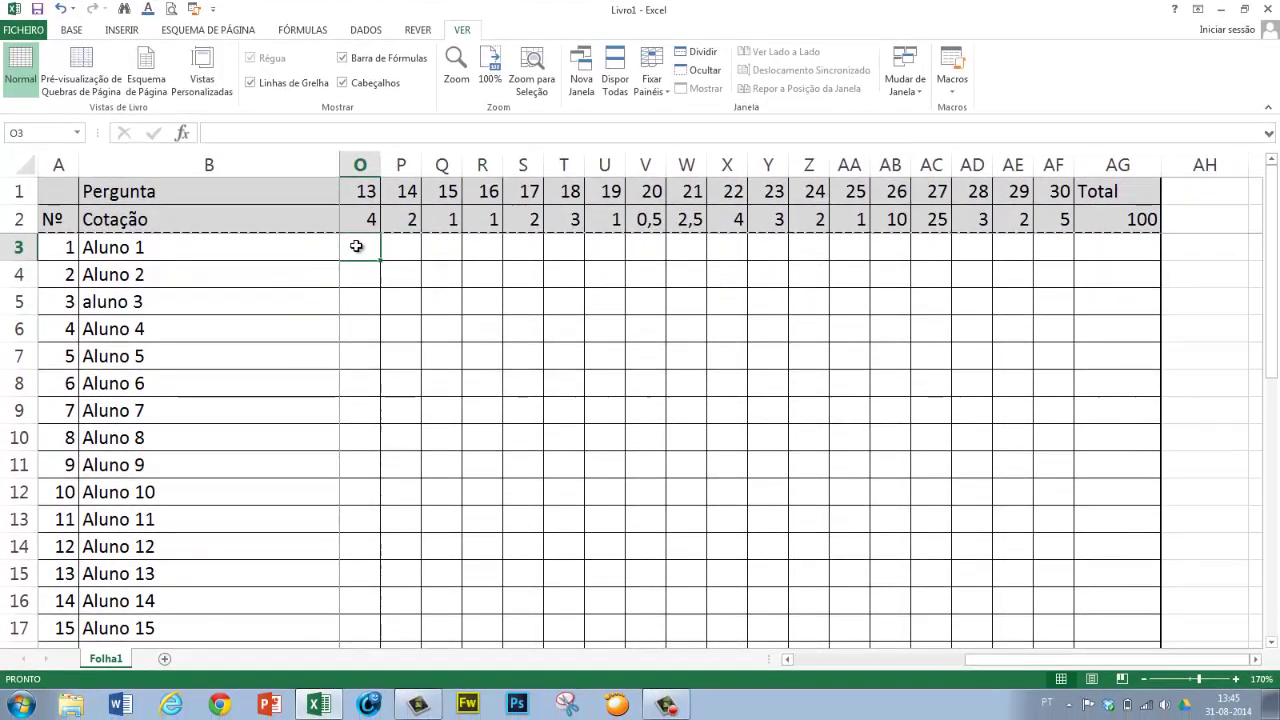
{"action": "type", "text": "3"}
{"action": "key", "text": "Return"}
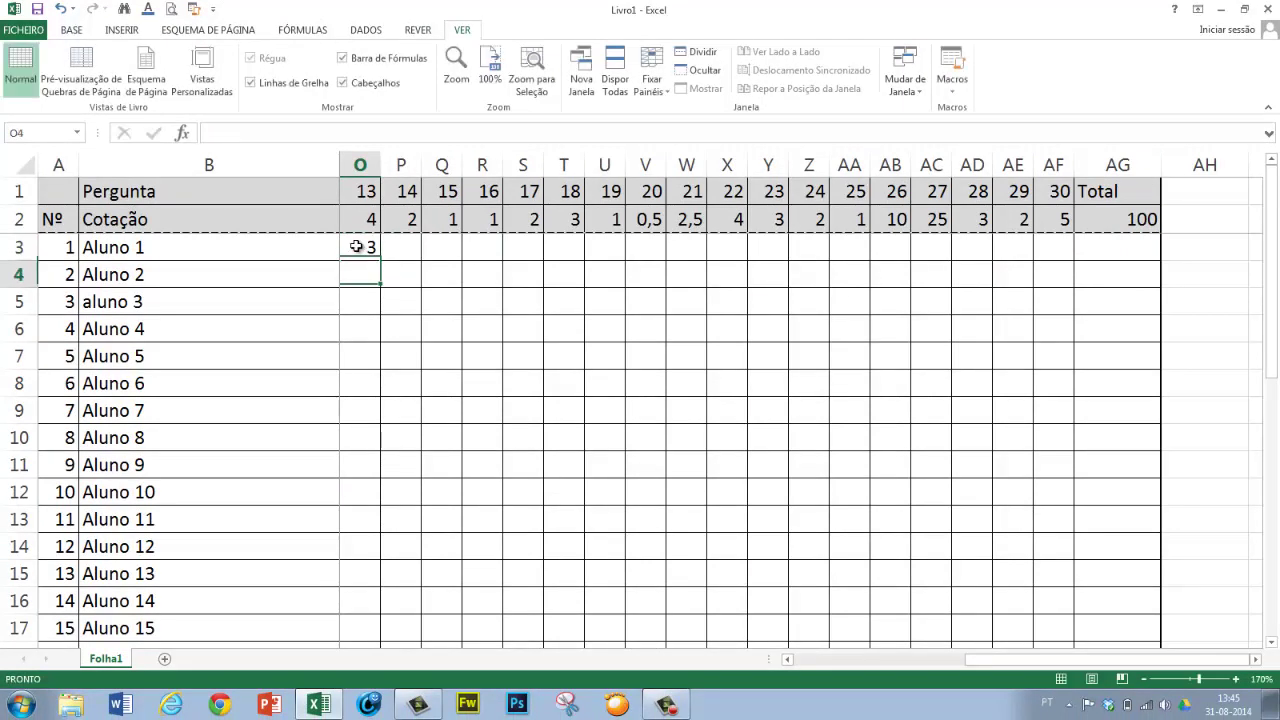
{"action": "left_click", "coordinate": [1117, 250]}
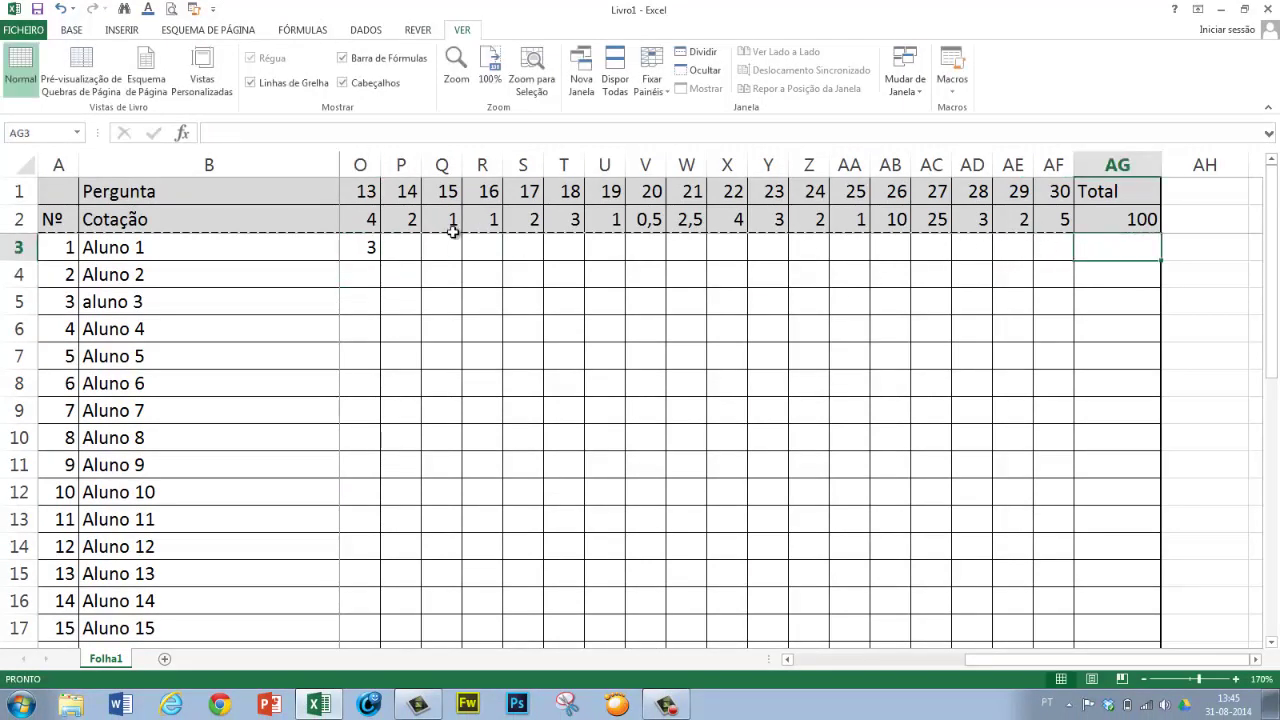
- Enter marks of 3, 5 and 5 for the first student on questions 14 to 16 in cells P3 to R3
{"action": "left_click", "coordinate": [405, 244]}
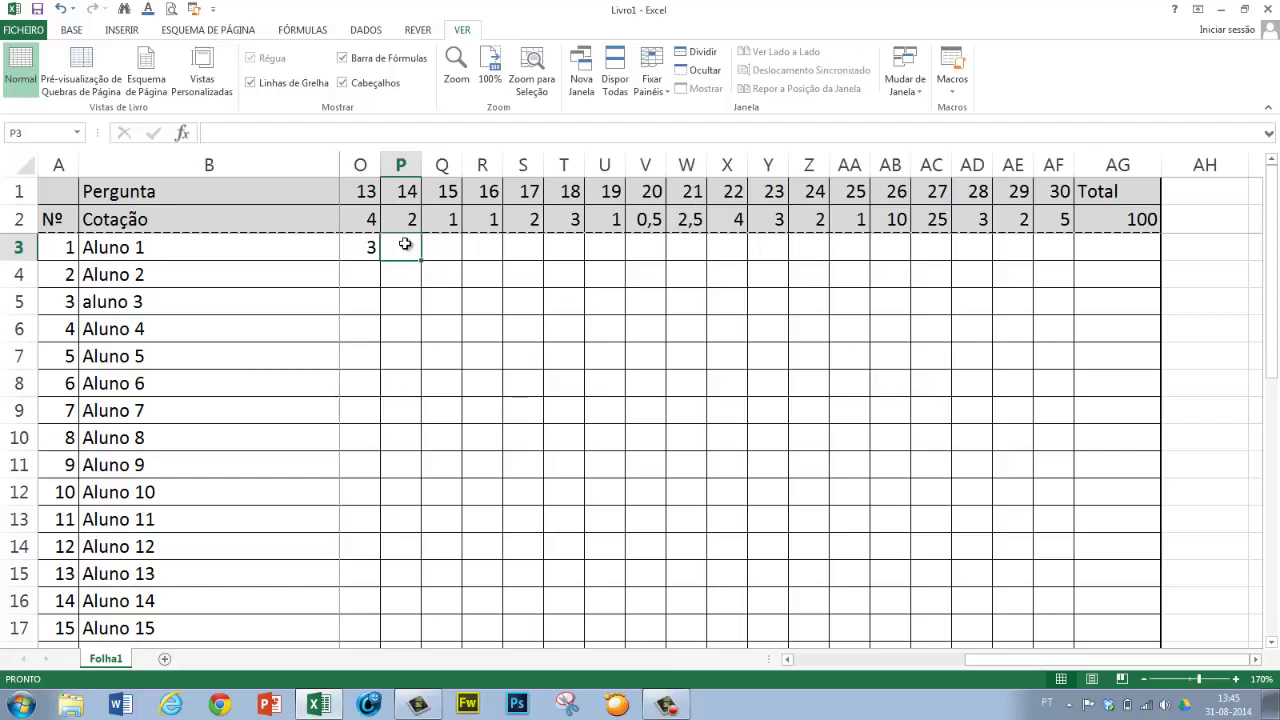
{"action": "type", "text": "3"}
{"action": "key", "text": "Return"}
{"action": "left_click", "coordinate": [405, 244]}
{"action": "key", "text": "Right"}
{"action": "type", "text": "5"}
{"action": "key", "text": "Right"}
{"action": "type", "text": "5"}
{"action": "key", "text": "Right"}
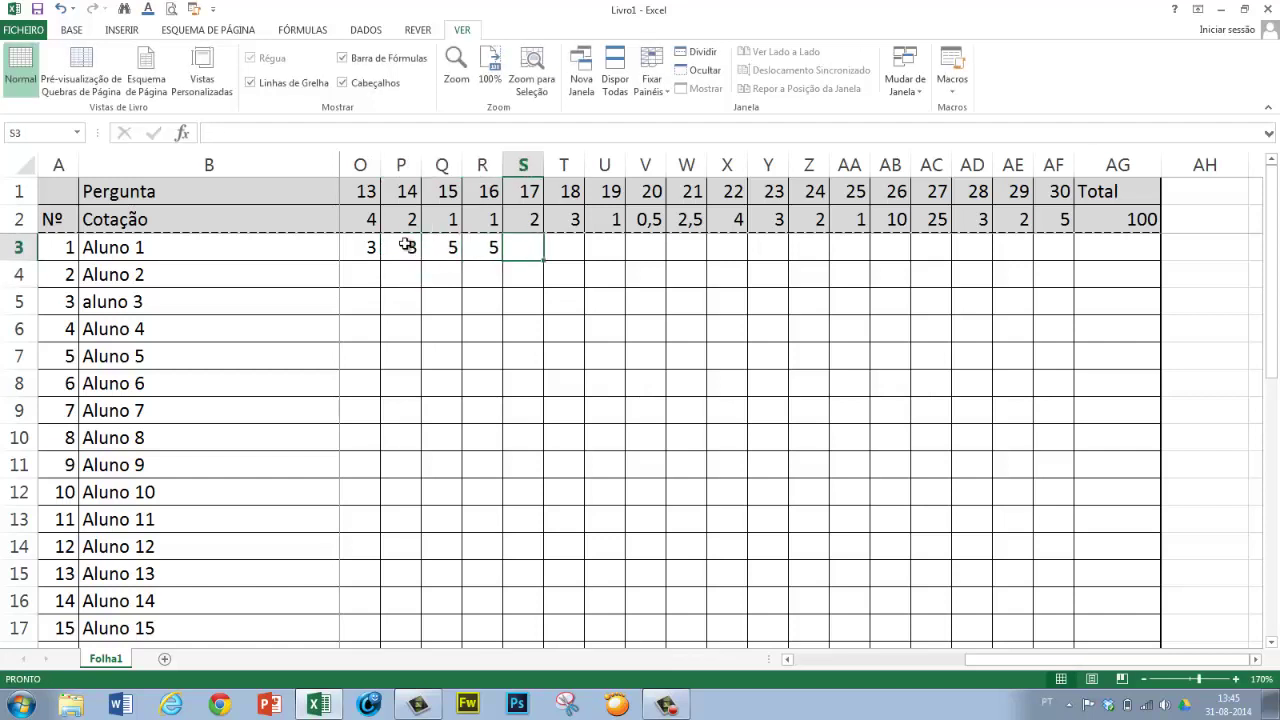
- Copy the sum formula from AG2 down to AG32 for every student, filling without formatting
{"action": "left_click", "coordinate": [1127, 220]}
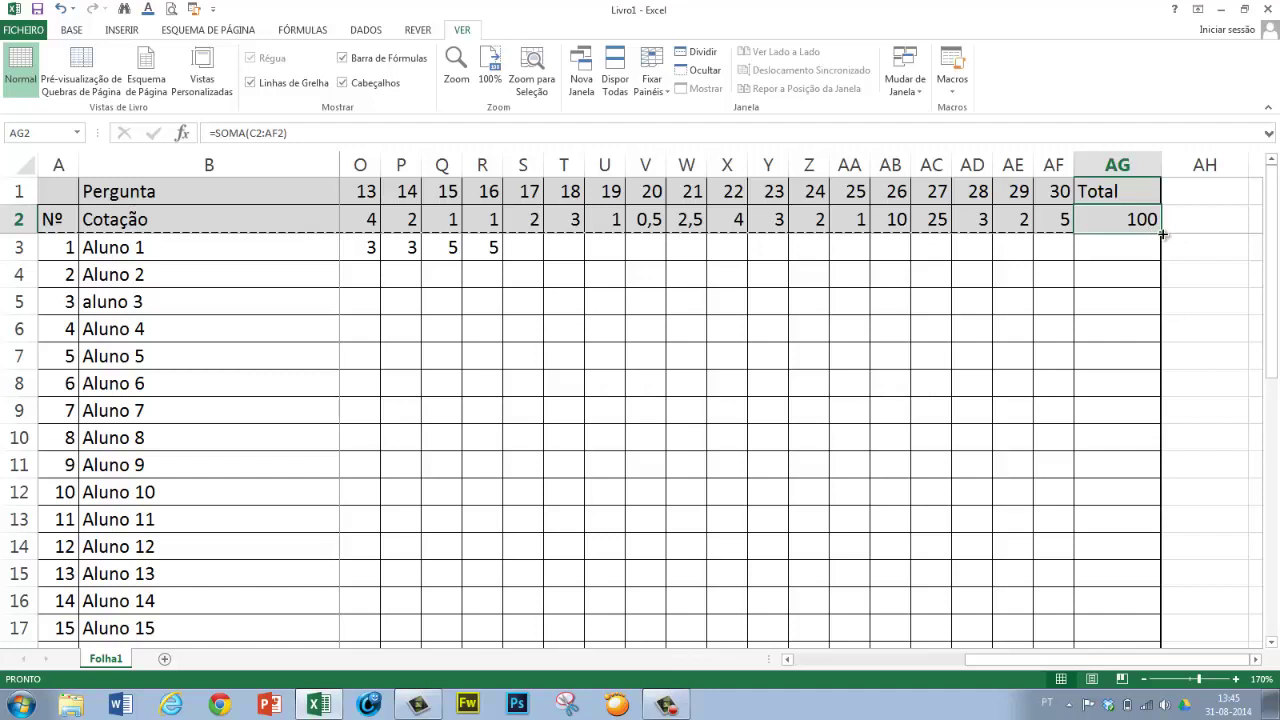
{"action": "left_click_drag", "start_coordinate": [1162, 233], "coordinate": [1160, 606]}
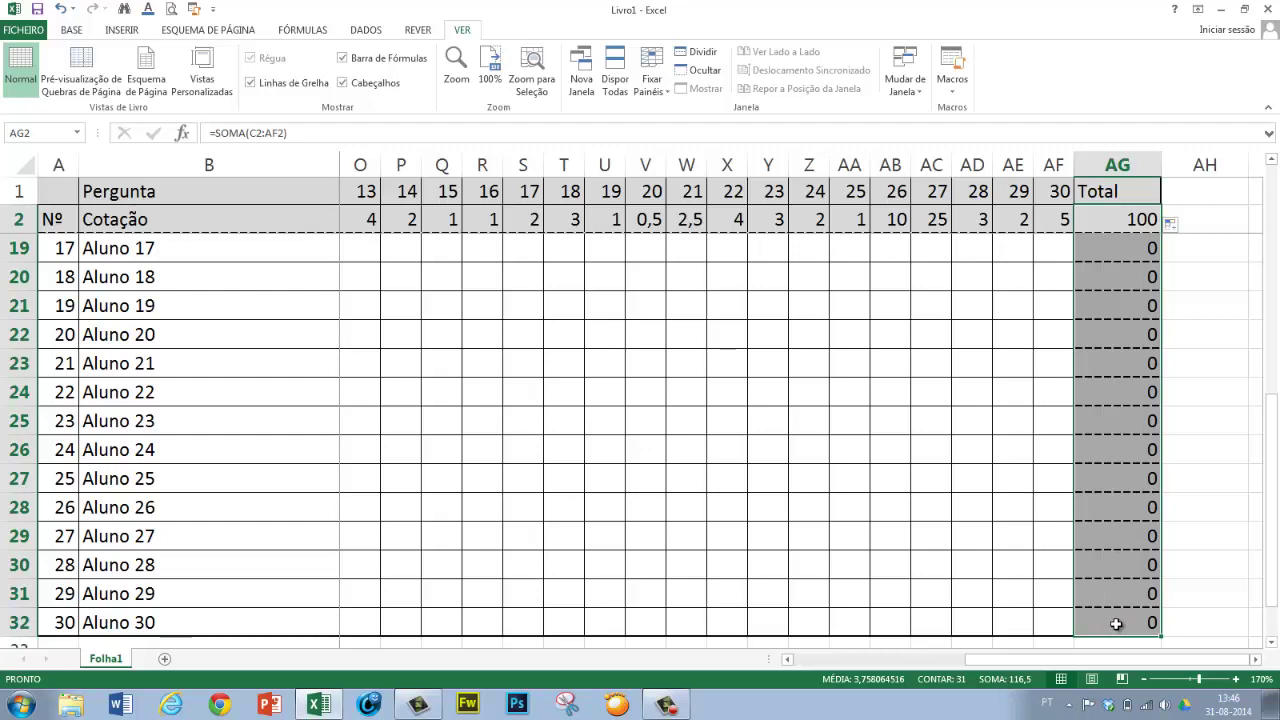
{"action": "left_click", "coordinate": [1182, 223]}
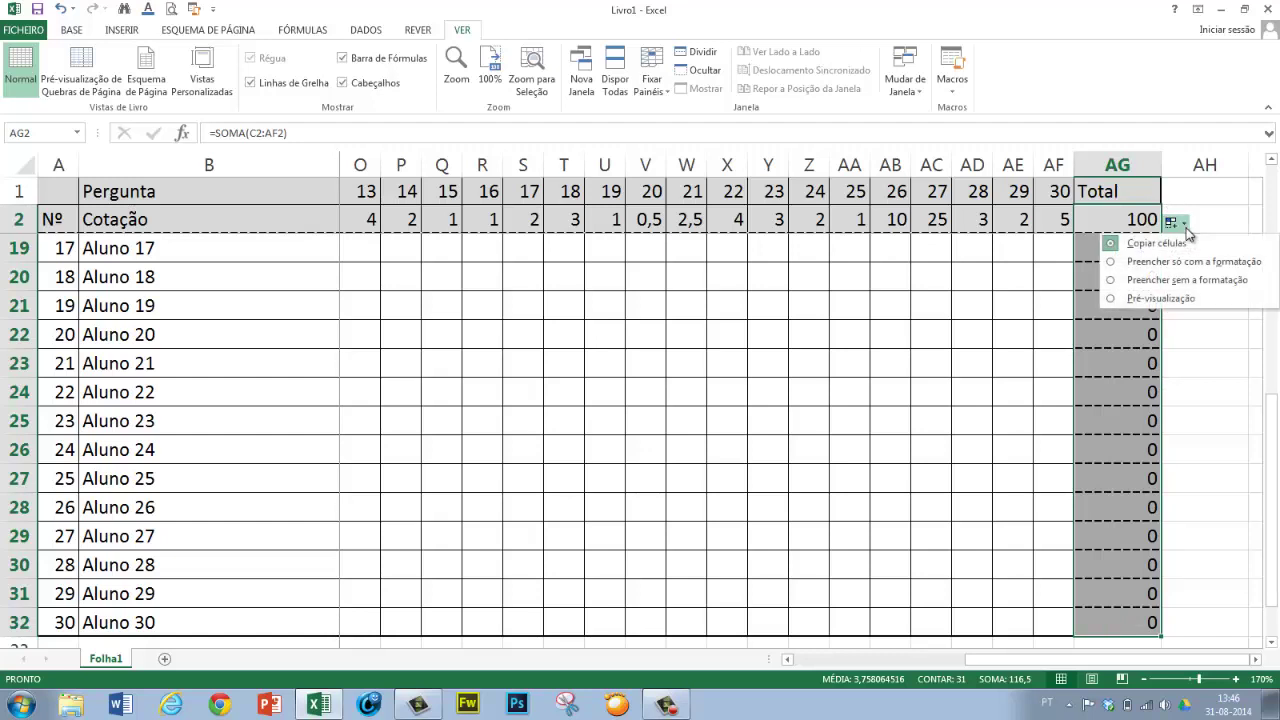
{"action": "left_click", "coordinate": [1114, 283]}
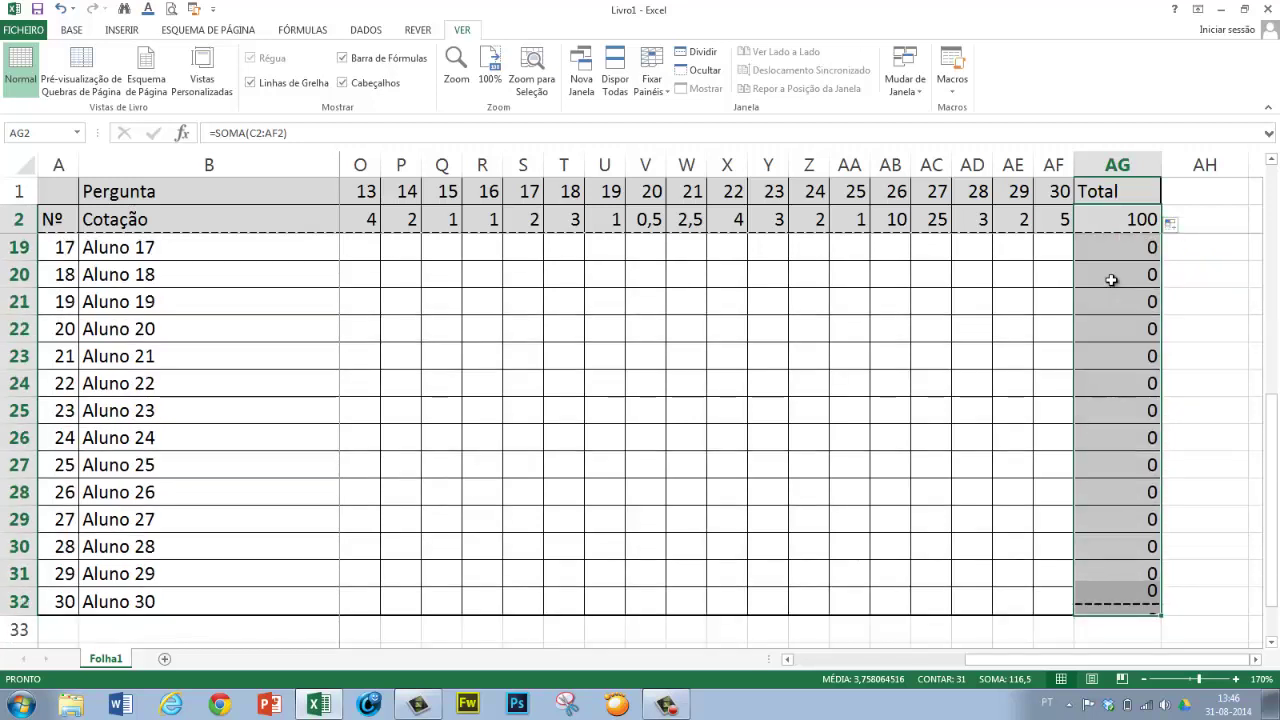
{"action": "left_click", "coordinate": [1222, 500]}
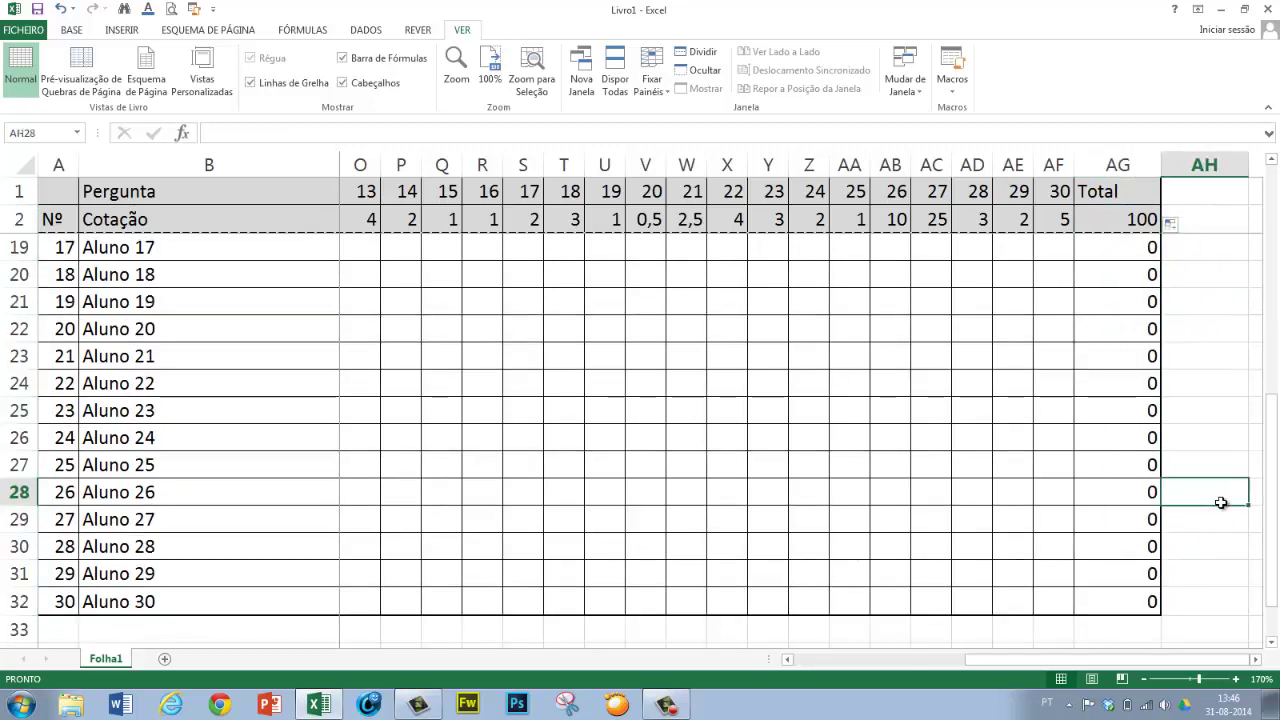
- Centre the contents of the Total column from AG1 to AG32
{"action": "left_click_drag", "start_coordinate": [1119, 601], "coordinate": [1100, 195]}
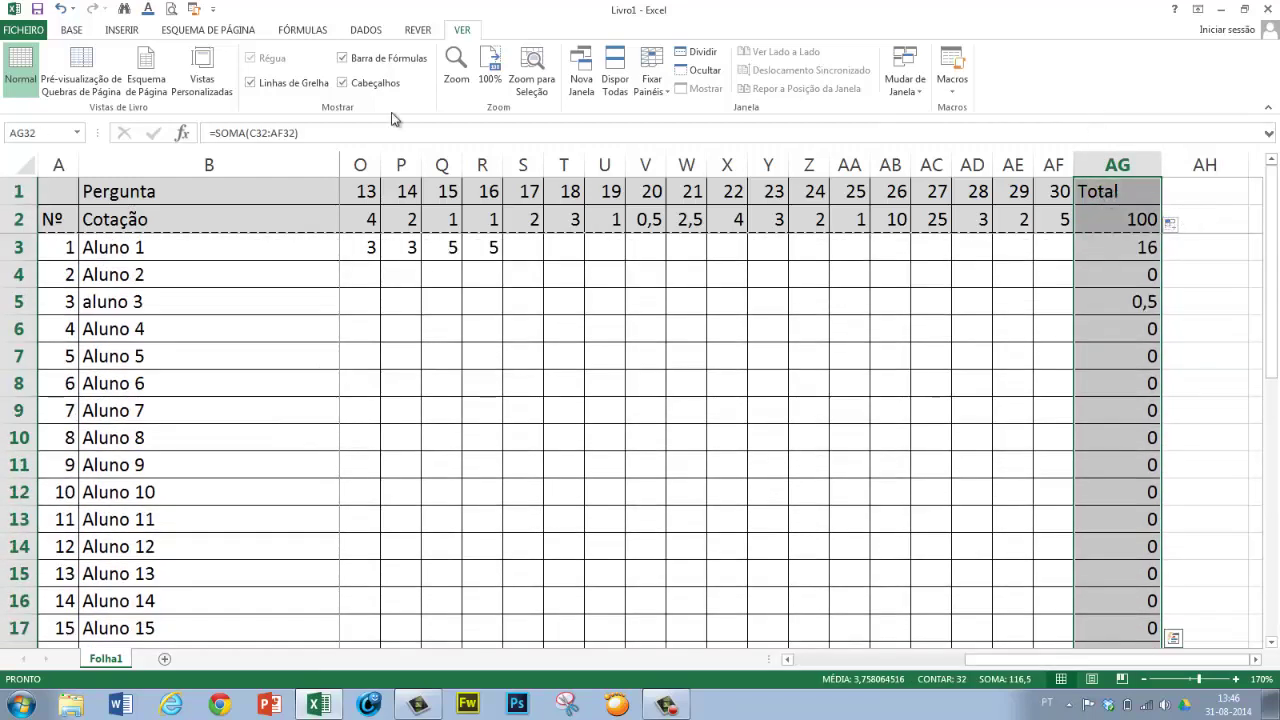
{"action": "left_click", "coordinate": [72, 32]}
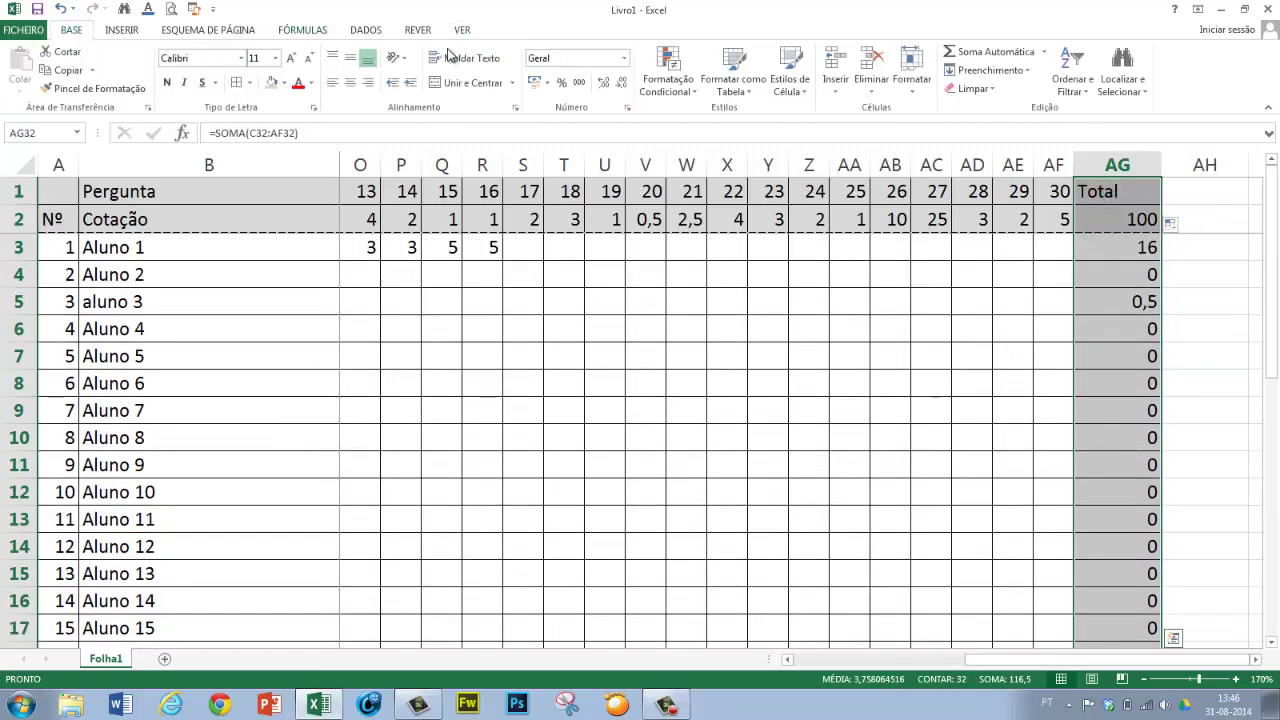
{"action": "left_click", "coordinate": [352, 84]}
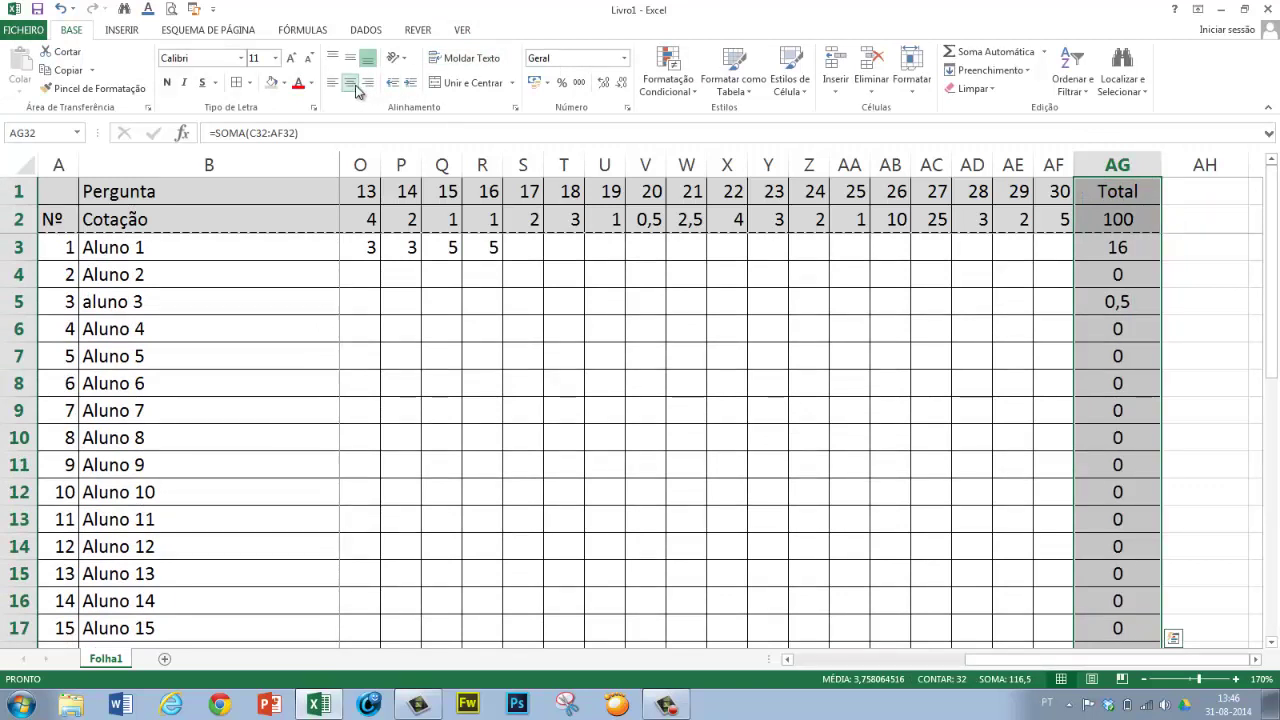
{"action": "left_click", "coordinate": [1210, 321]}
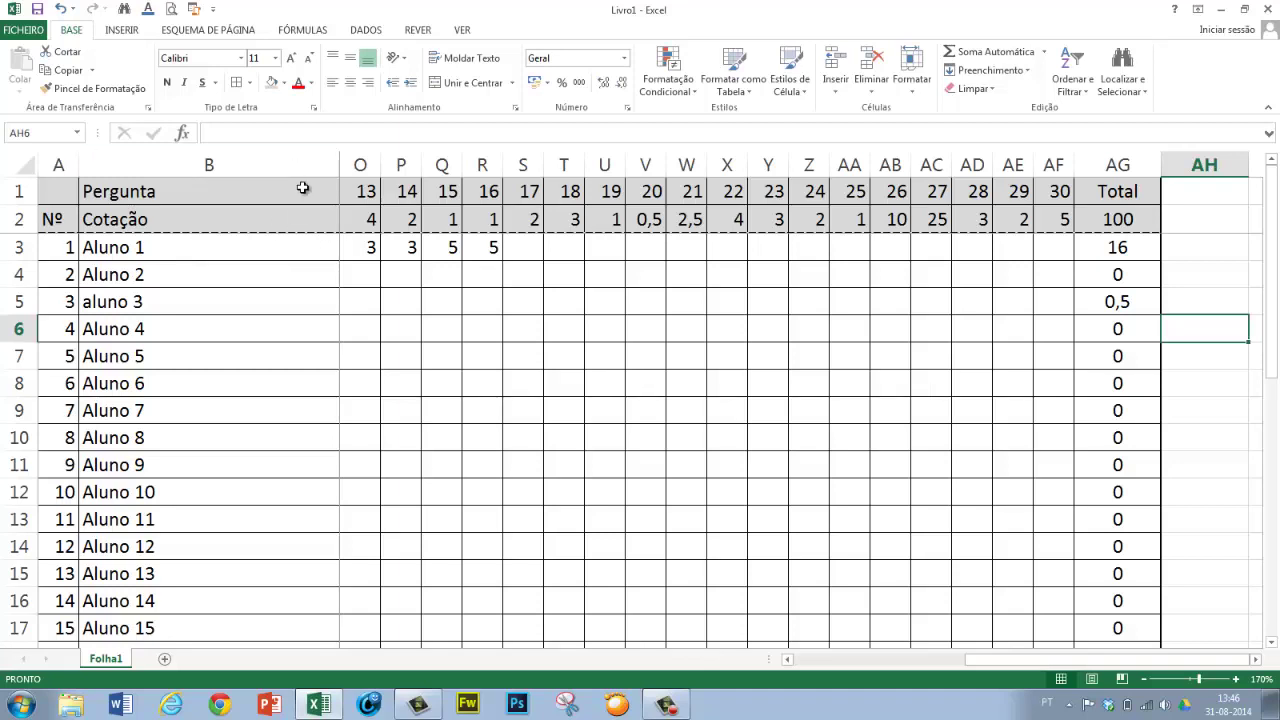
- Add a medium solid line as the outer border between the names and the marks, along the edge of B1:B32
{"action": "left_click_drag", "start_coordinate": [300, 192], "coordinate": [286, 594]}
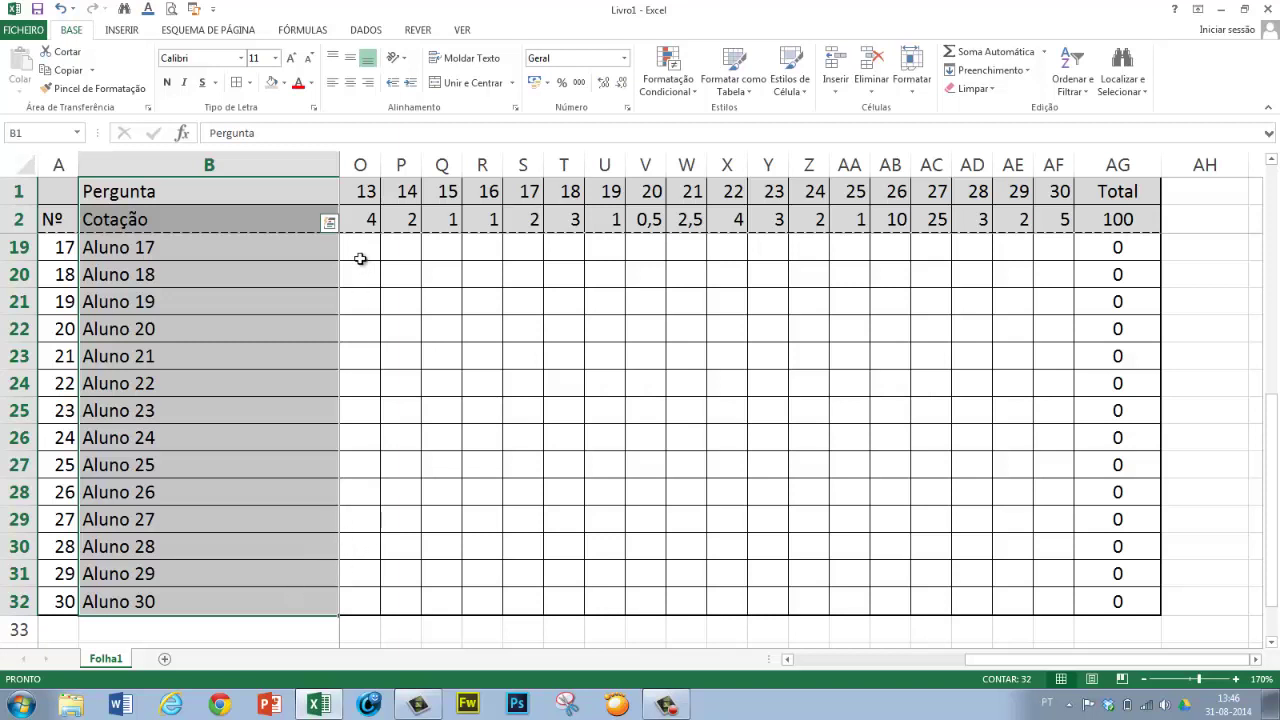
{"action": "left_click", "coordinate": [250, 82]}
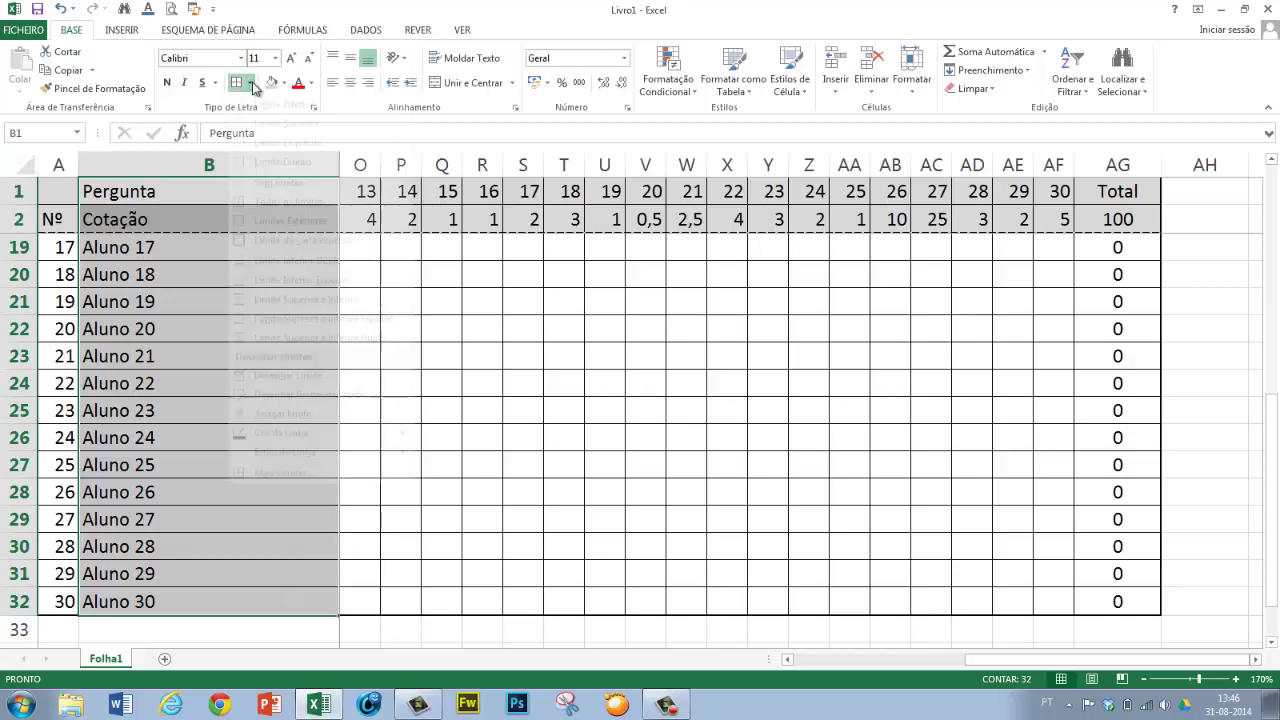
{"action": "left_click", "coordinate": [285, 492]}
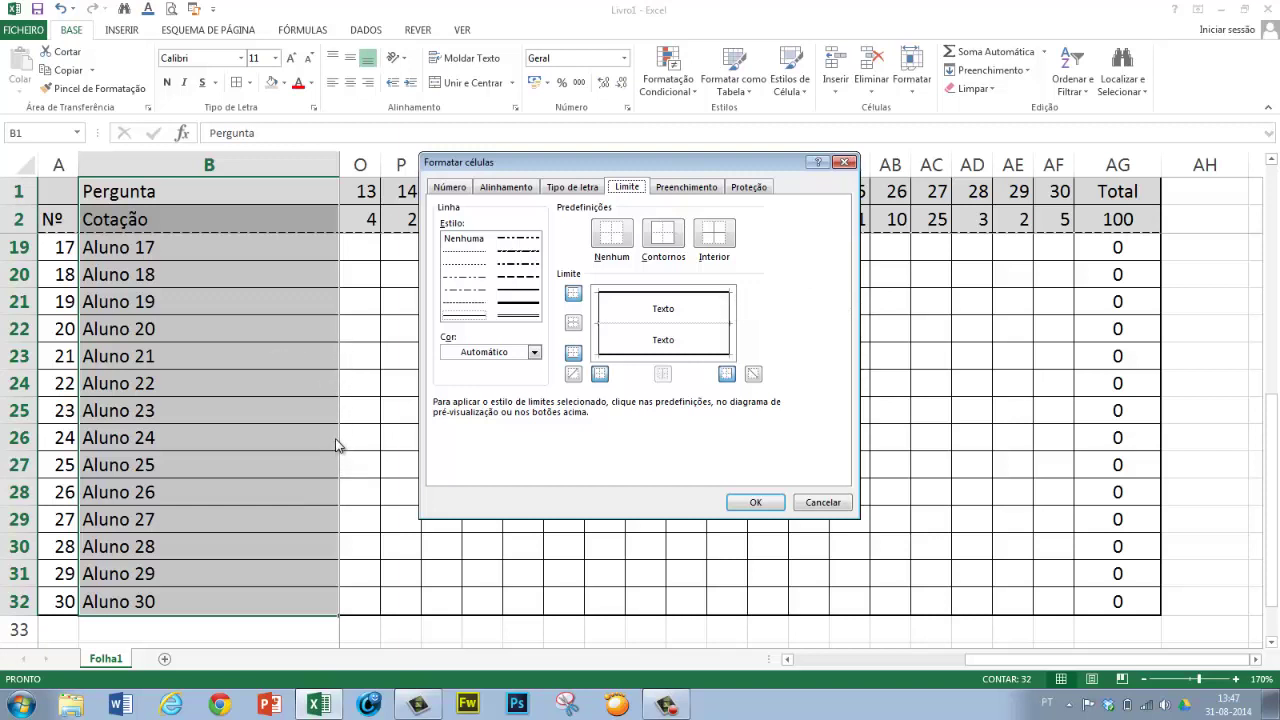
{"action": "left_click", "coordinate": [531, 293]}
{"action": "left_click", "coordinate": [731, 312]}
{"action": "left_click", "coordinate": [754, 503]}
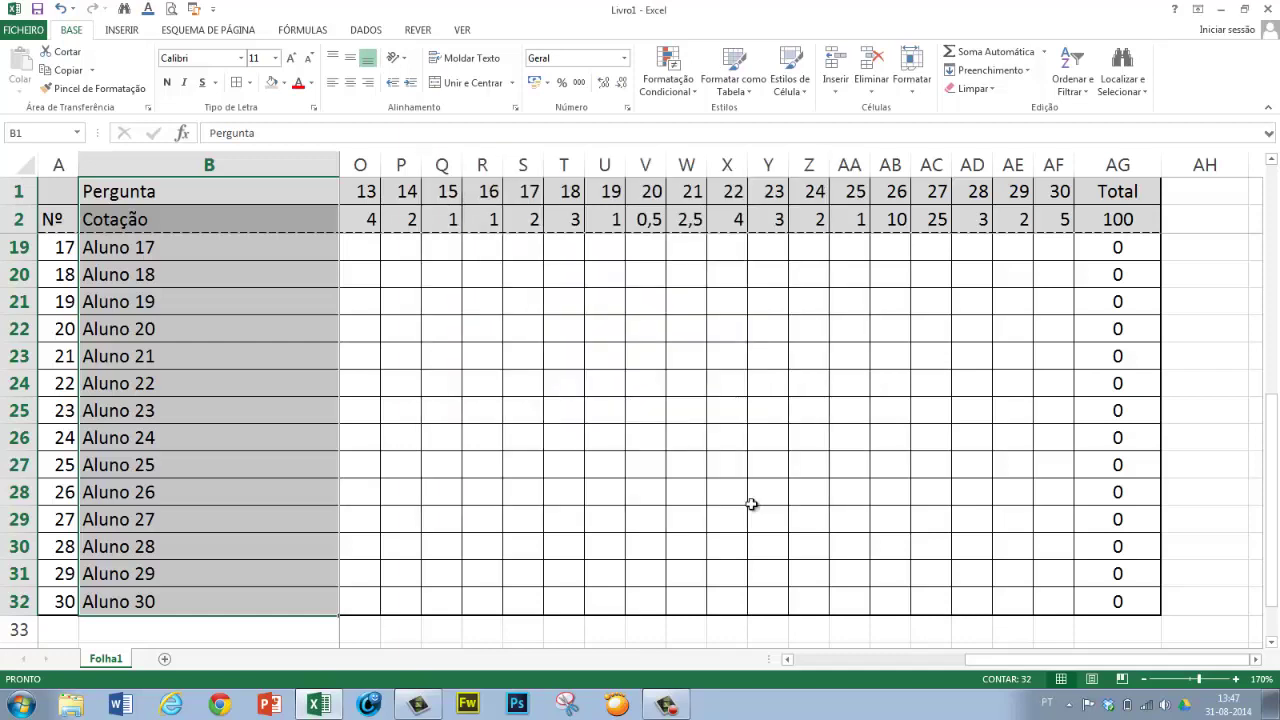
{"action": "left_click", "coordinate": [444, 488]}
{"action": "scroll", "coordinate": [444, 488], "scroll_direction": "up", "scroll_amount": 5}
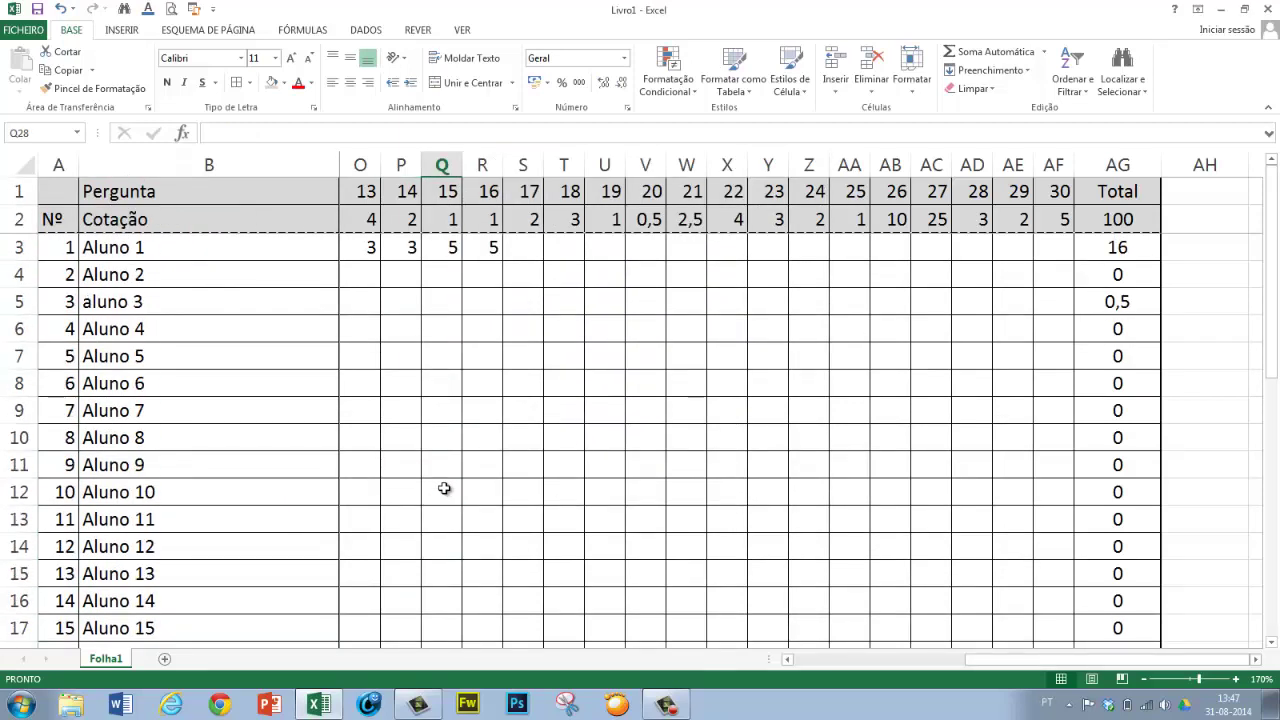
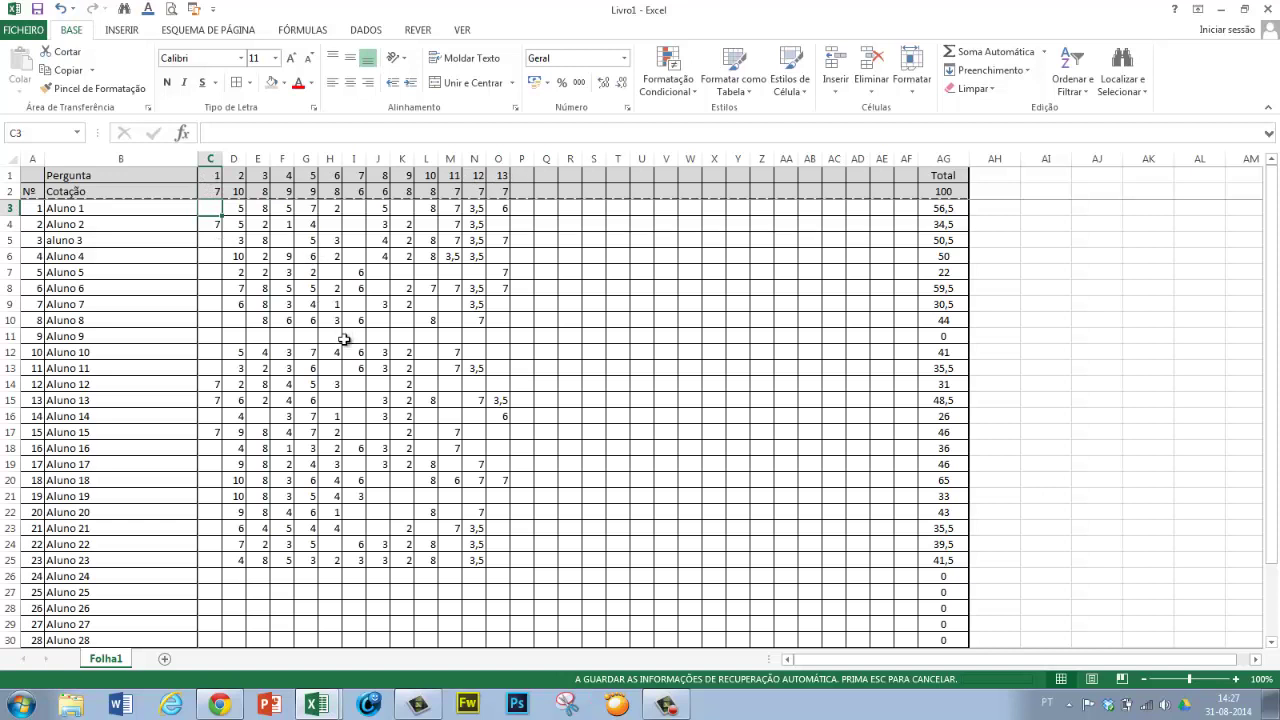
- Change the first student's mark on question 3 in E3 to 9
{"action": "left_click", "coordinate": [264, 208]}
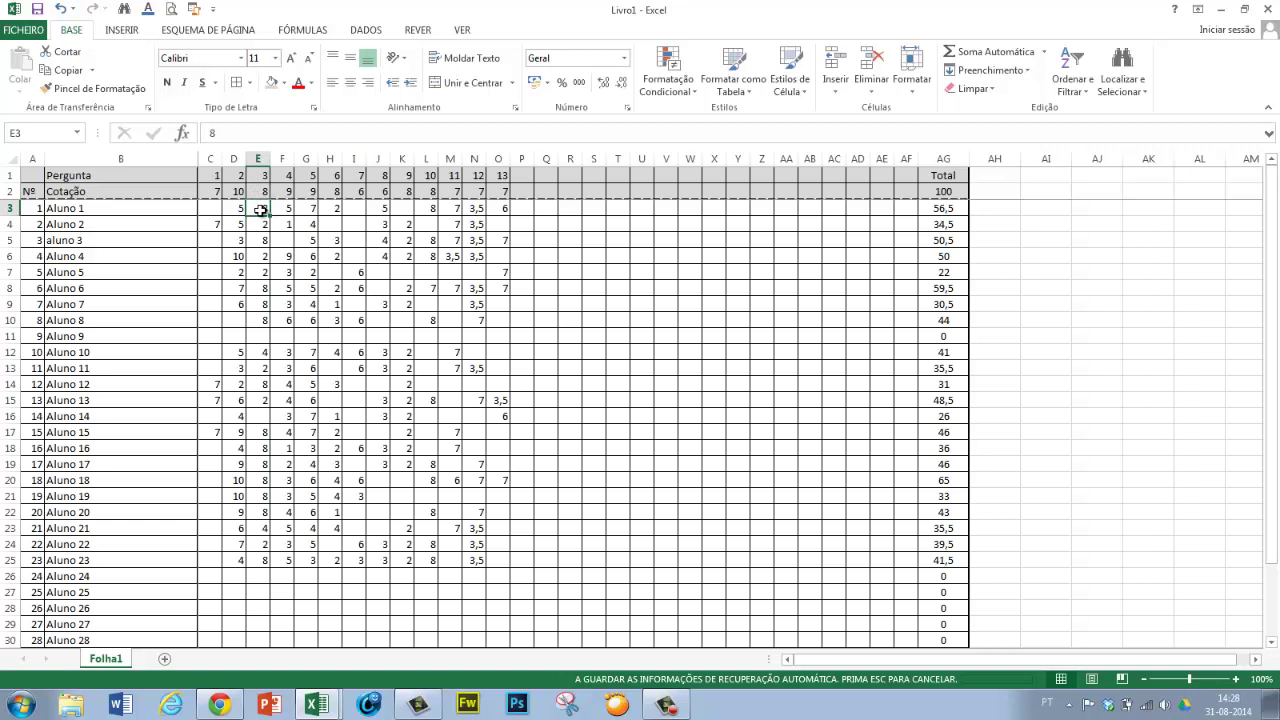
{"action": "type", "text": "9"}
{"action": "key", "text": "Return"}
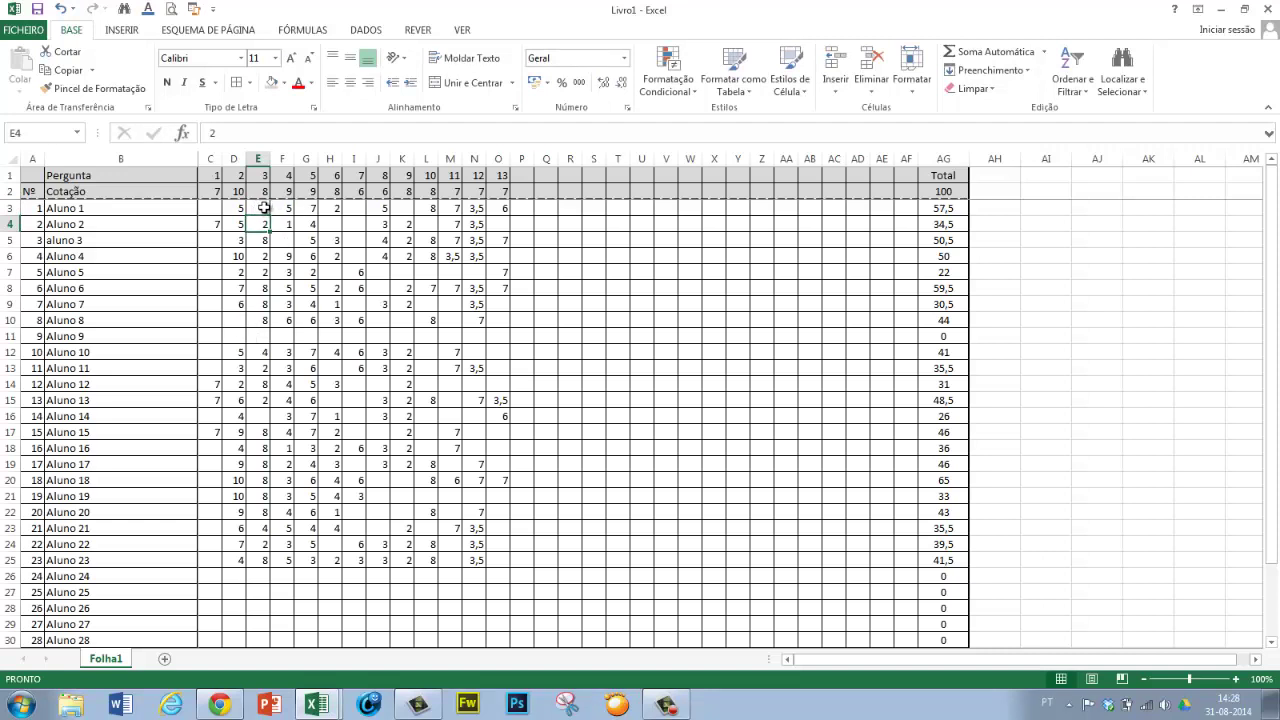
- Add a greater-than highlight rule to C3 comparing it with C2, with only the row fixed, using light red fill with dark red text
{"action": "left_click", "coordinate": [210, 207]}
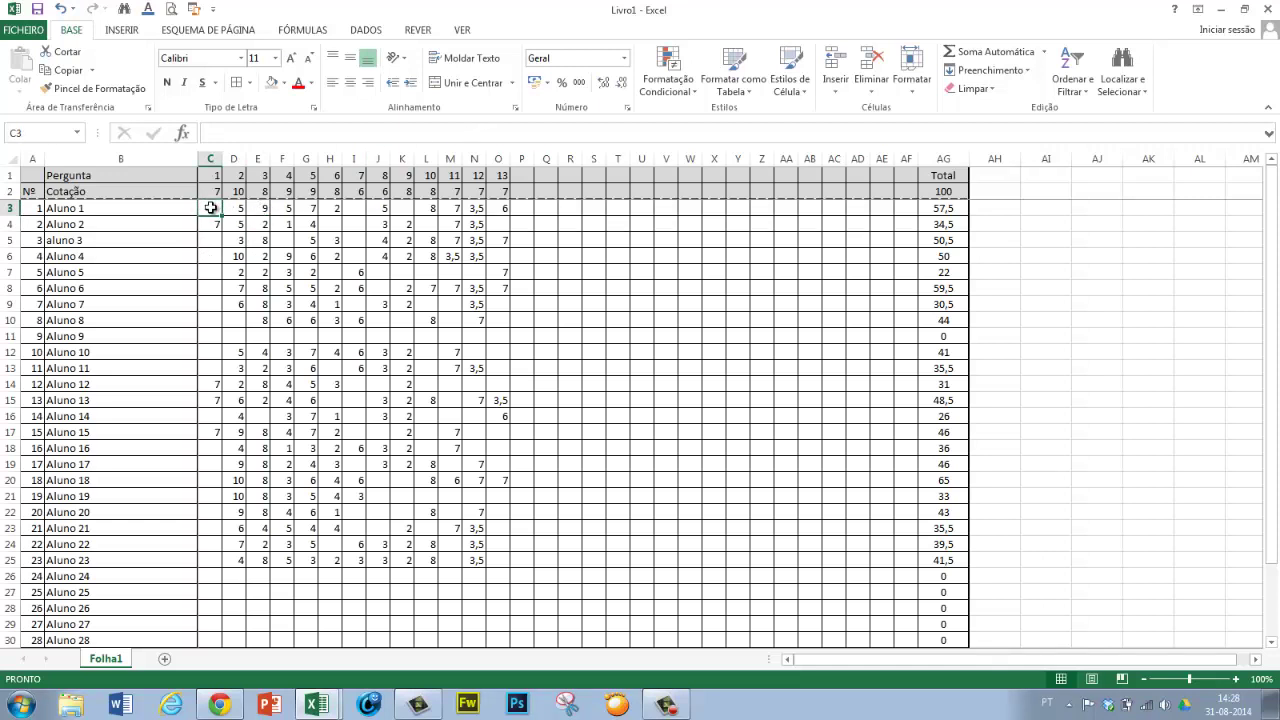
{"action": "left_click", "coordinate": [686, 88]}
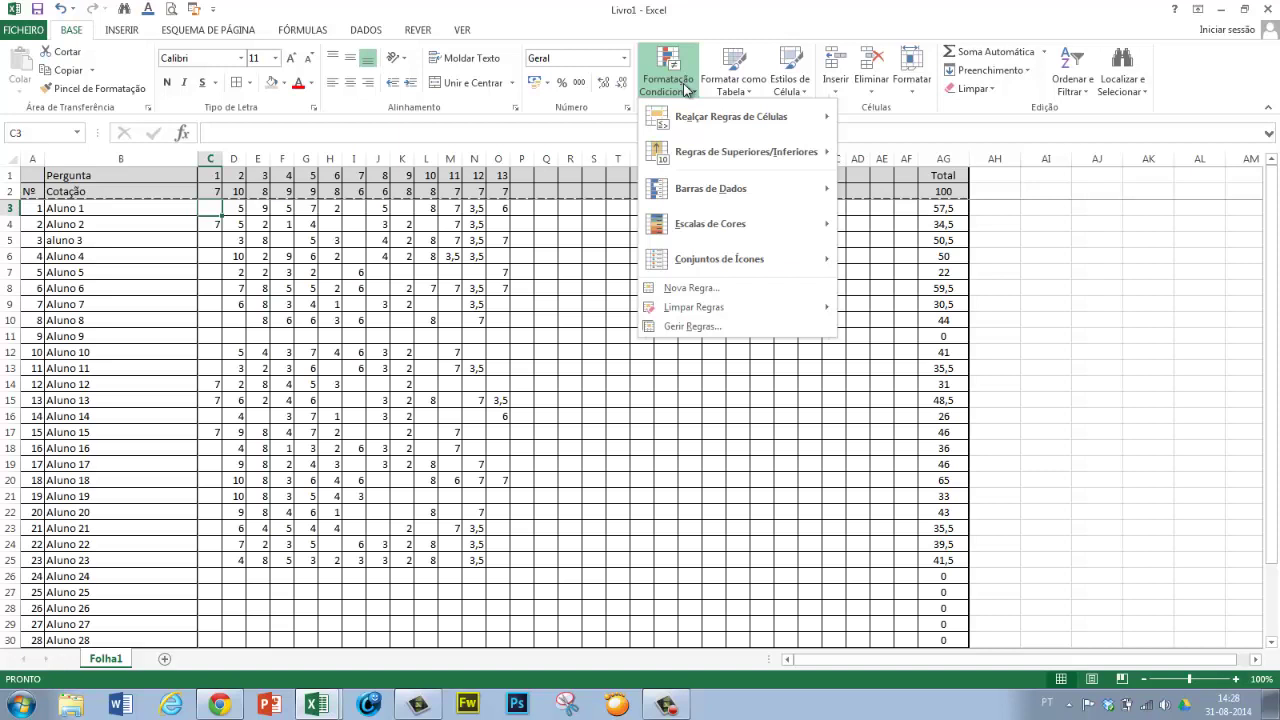
{"action": "mouse_move", "coordinate": [704, 121]}
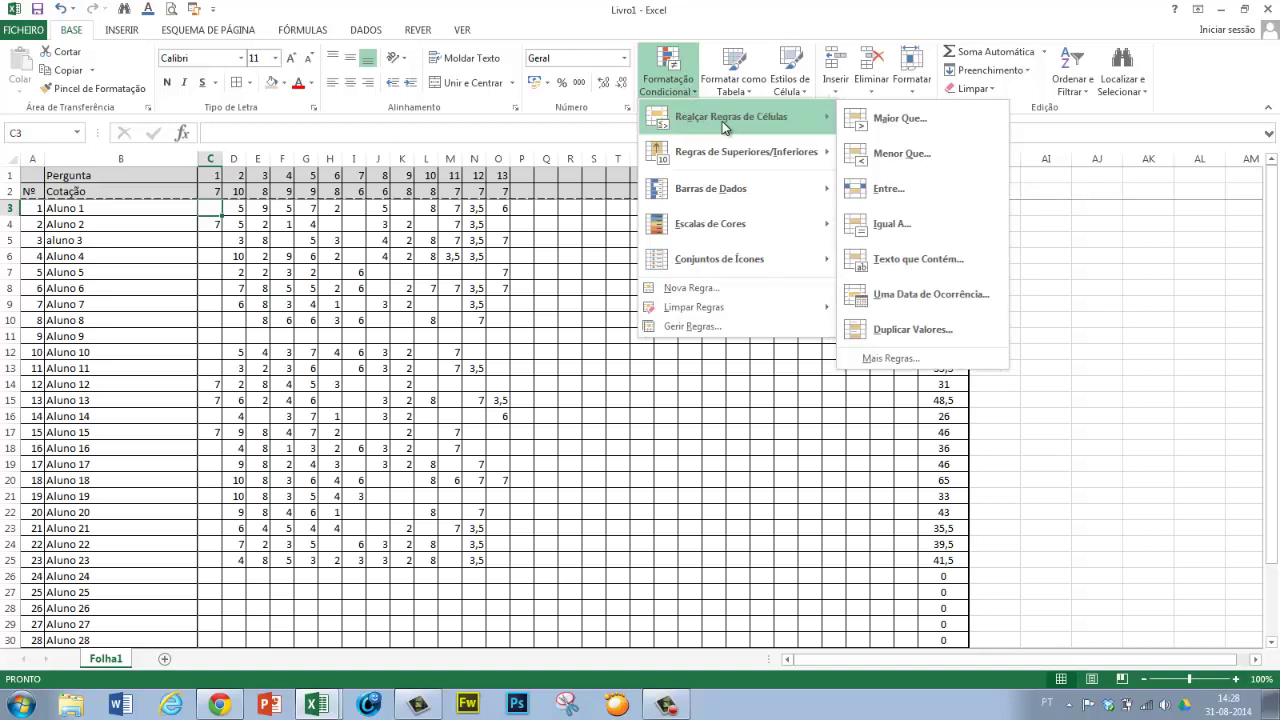
{"action": "left_click", "coordinate": [881, 116]}
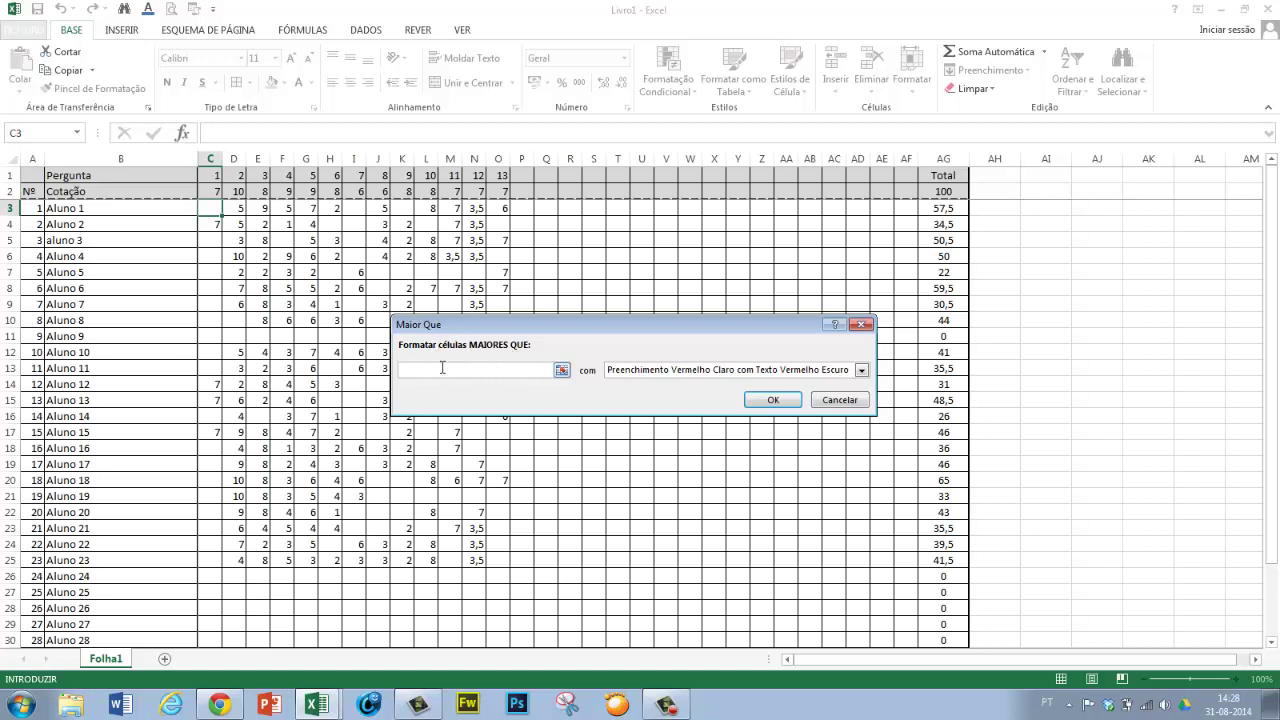
{"action": "left_click", "coordinate": [213, 190]}
{"action": "key", "text": "Delete"}
{"action": "left_click", "coordinate": [776, 400]}
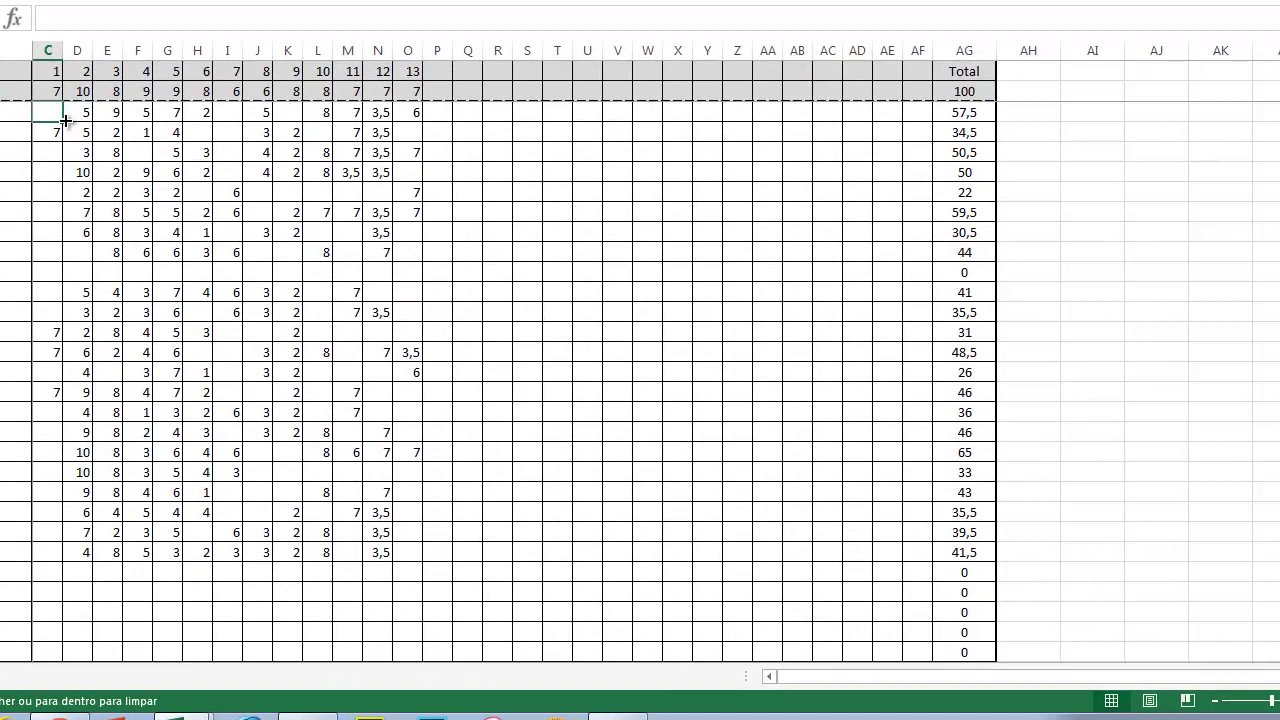
- Extend the highlight rule from C3 across the first student's row to AF3, filling formatting only
{"action": "left_click_drag", "start_coordinate": [65, 121], "coordinate": [940, 118]}
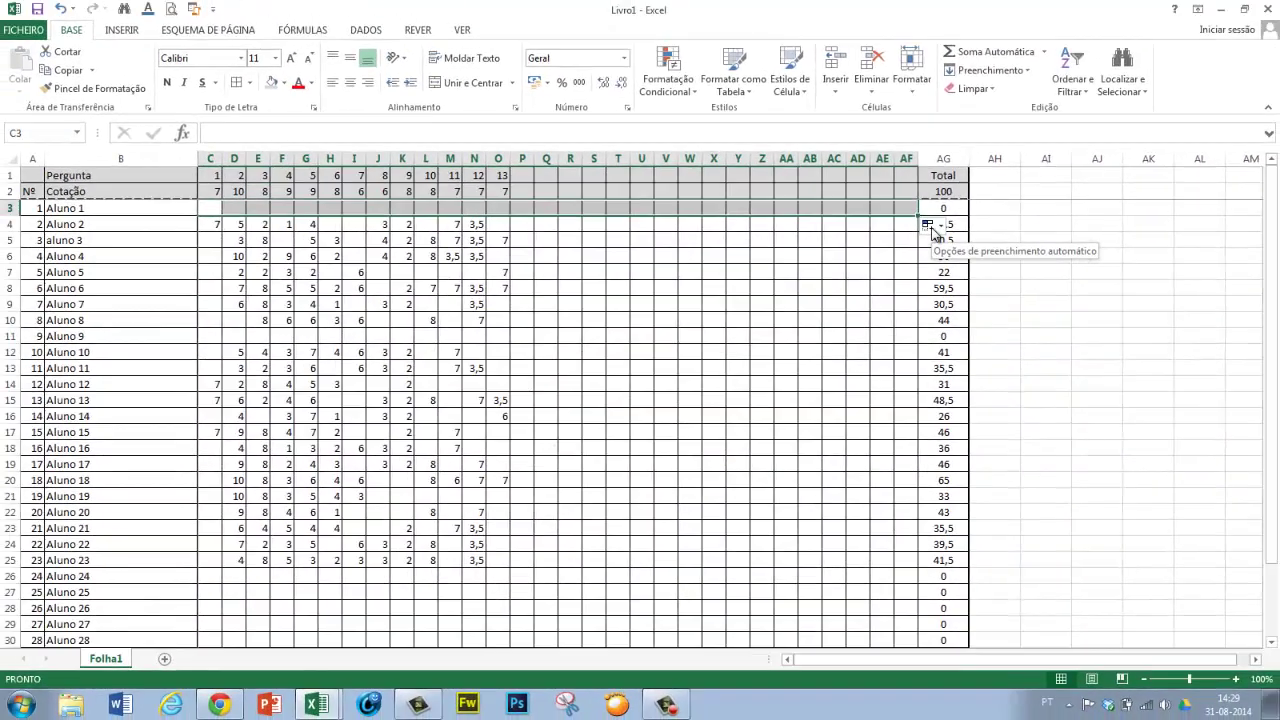
{"action": "left_click", "coordinate": [950, 138]}
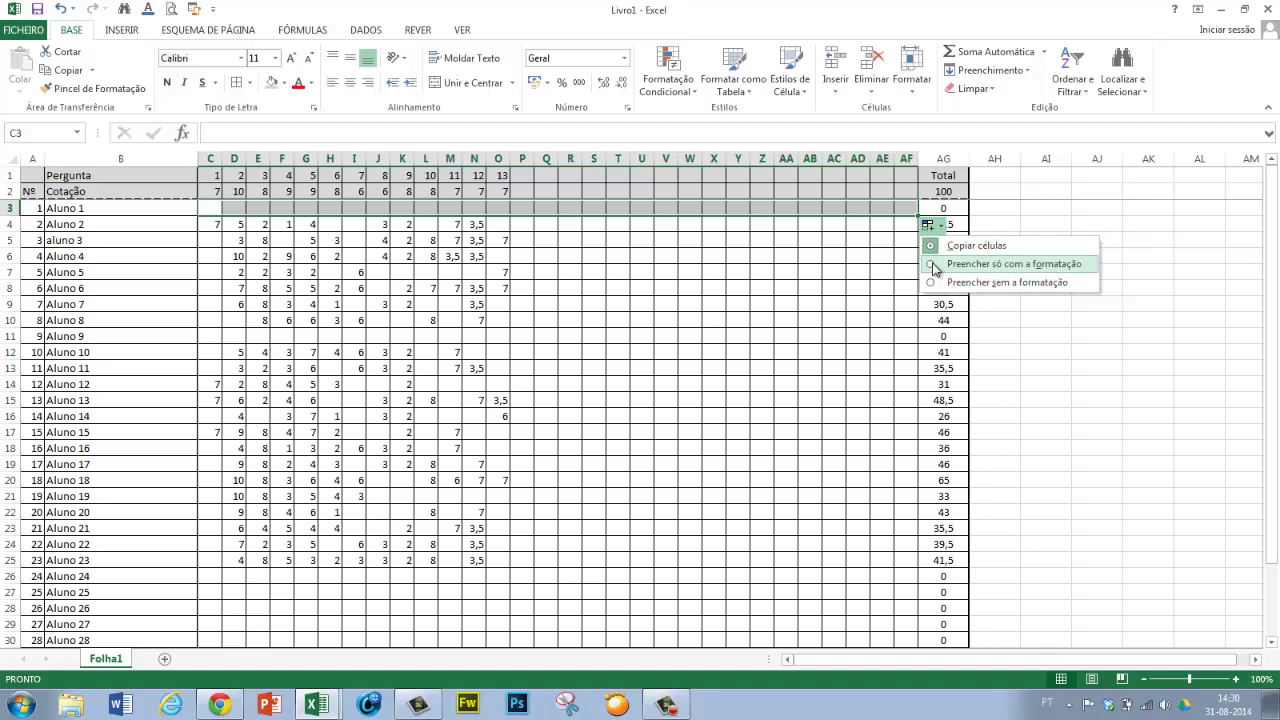
{"action": "left_click", "coordinate": [934, 265]}
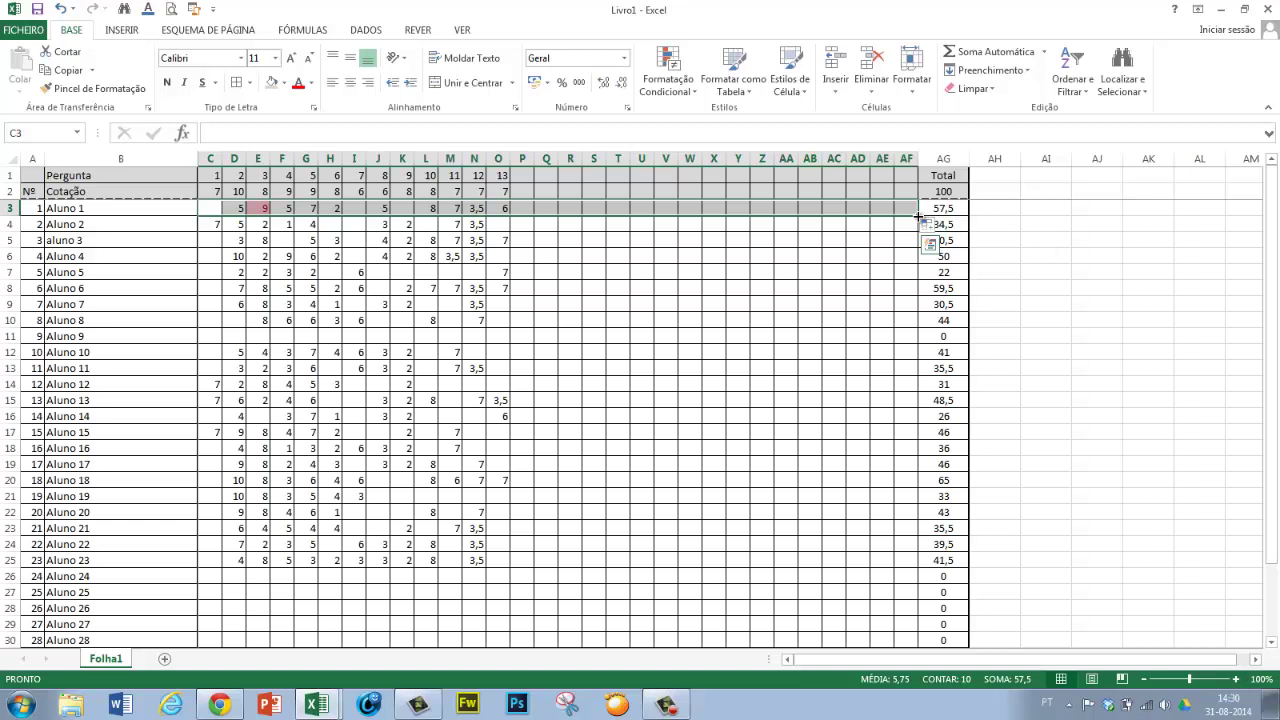
- Extend the highlight rule from C3:AF3 down to row 32 for all students, filling formatting only
{"action": "left_click_drag", "start_coordinate": [918, 216], "coordinate": [908, 623]}
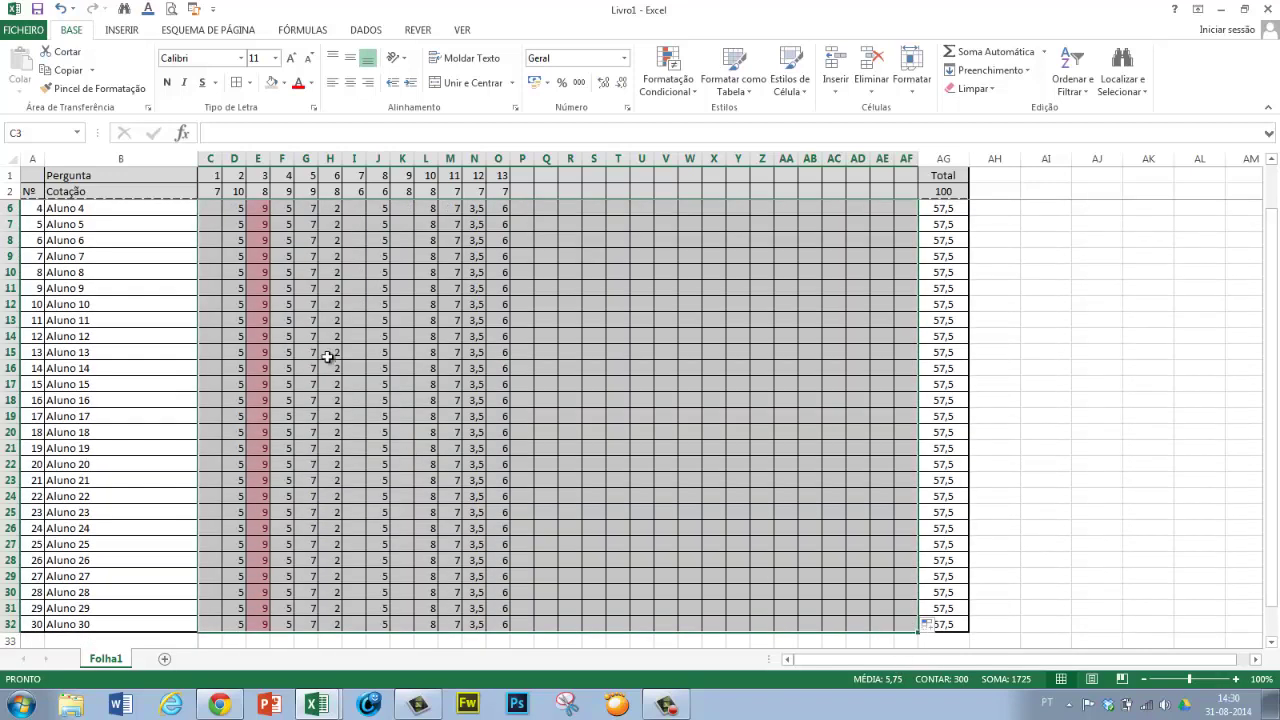
{"action": "left_click", "coordinate": [930, 626]}
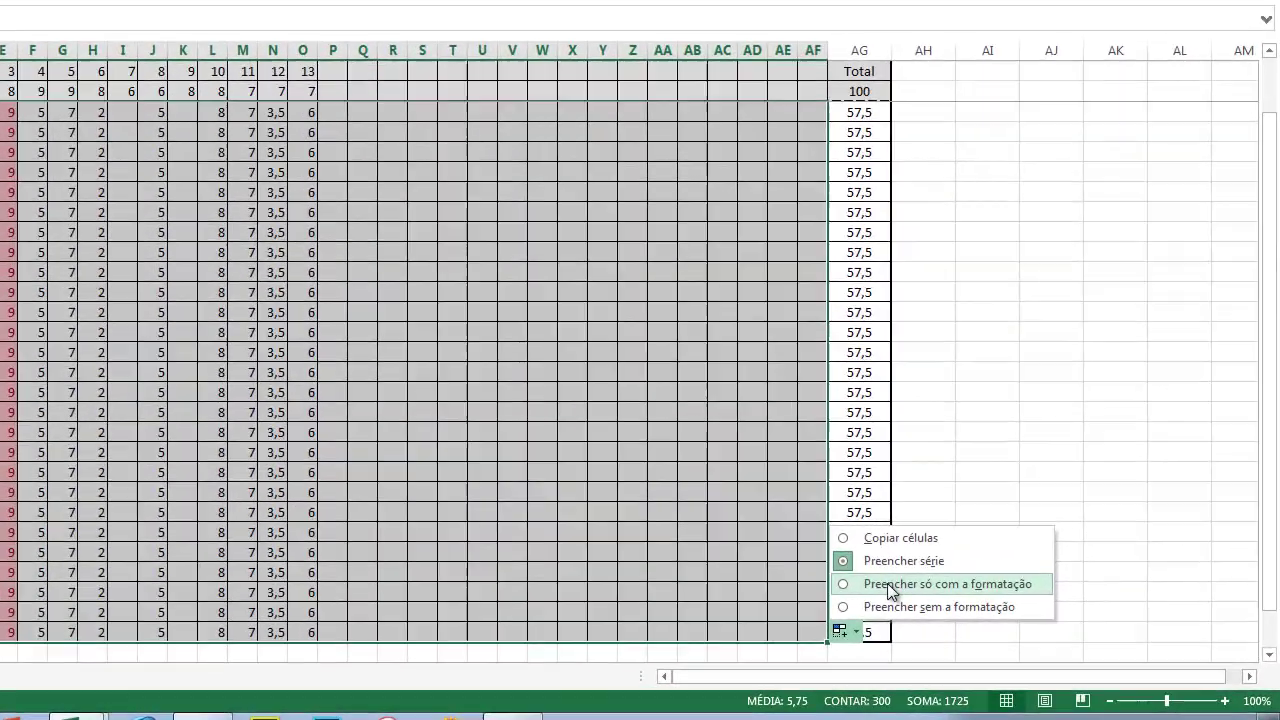
{"action": "left_click", "coordinate": [930, 585]}
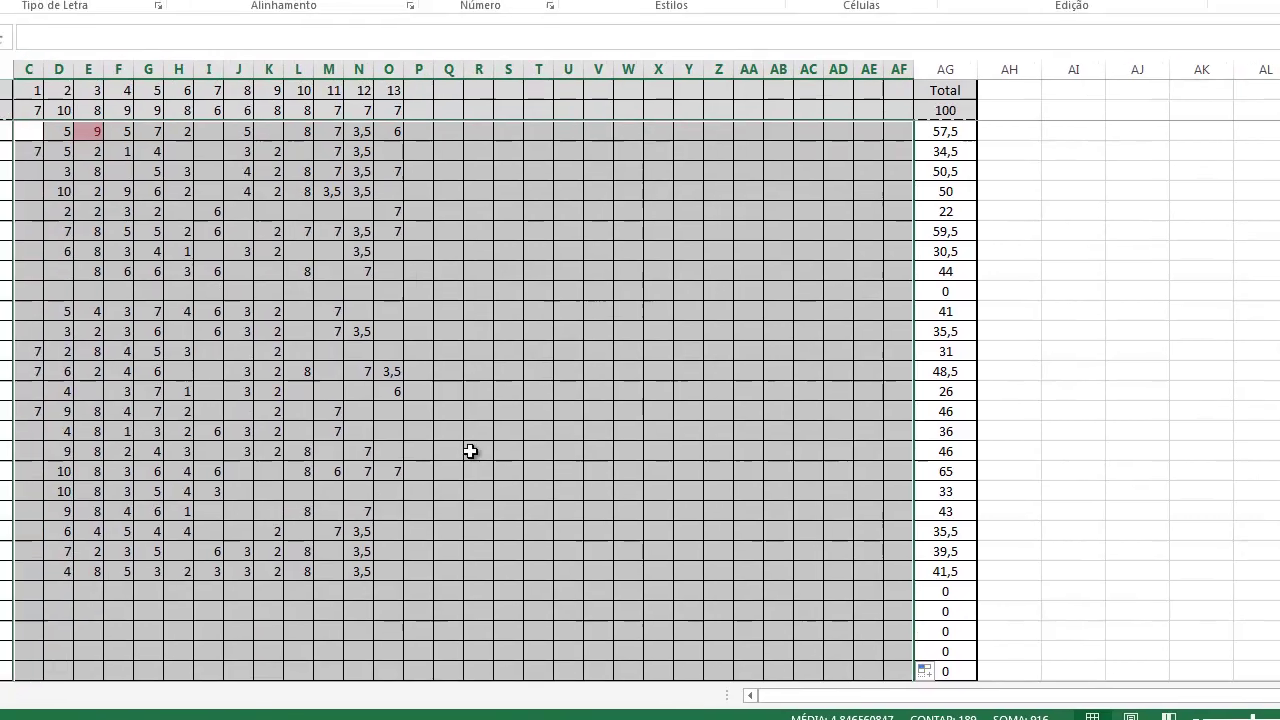
{"action": "left_click", "coordinate": [392, 432]}
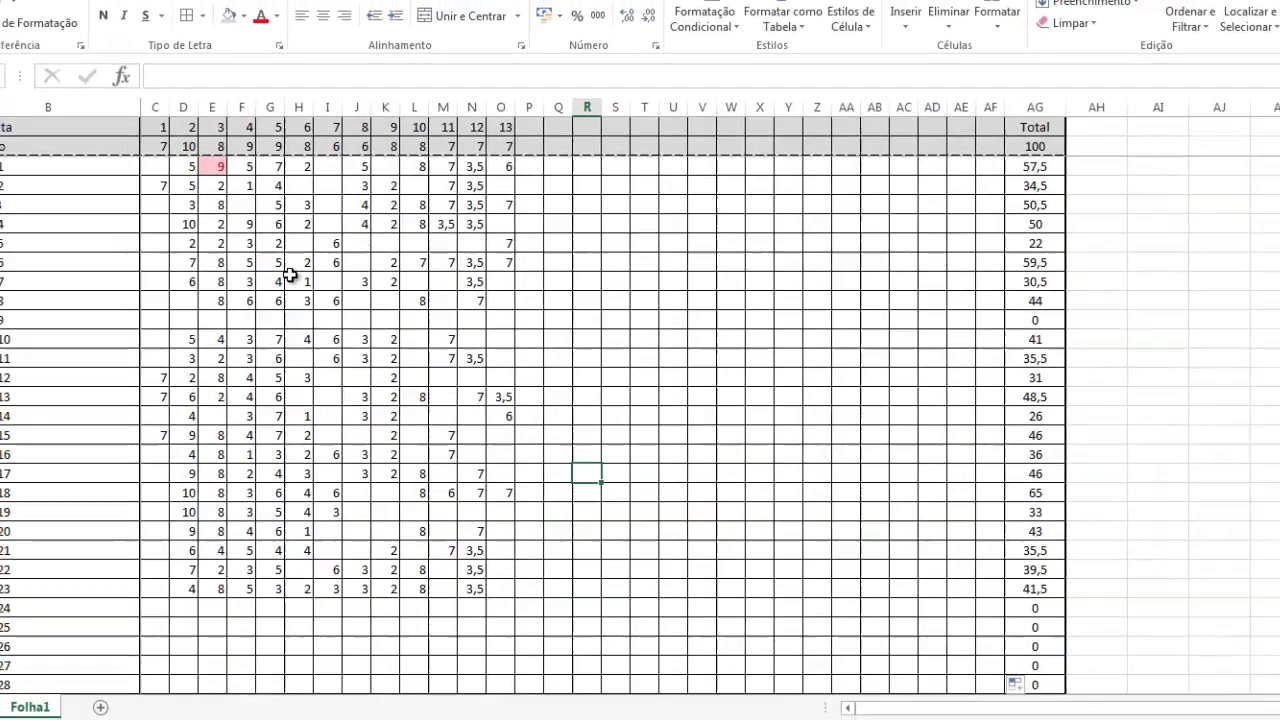
- Set the first student's mark on question 3 in E3 to 8
{"action": "type", "text": "8"}
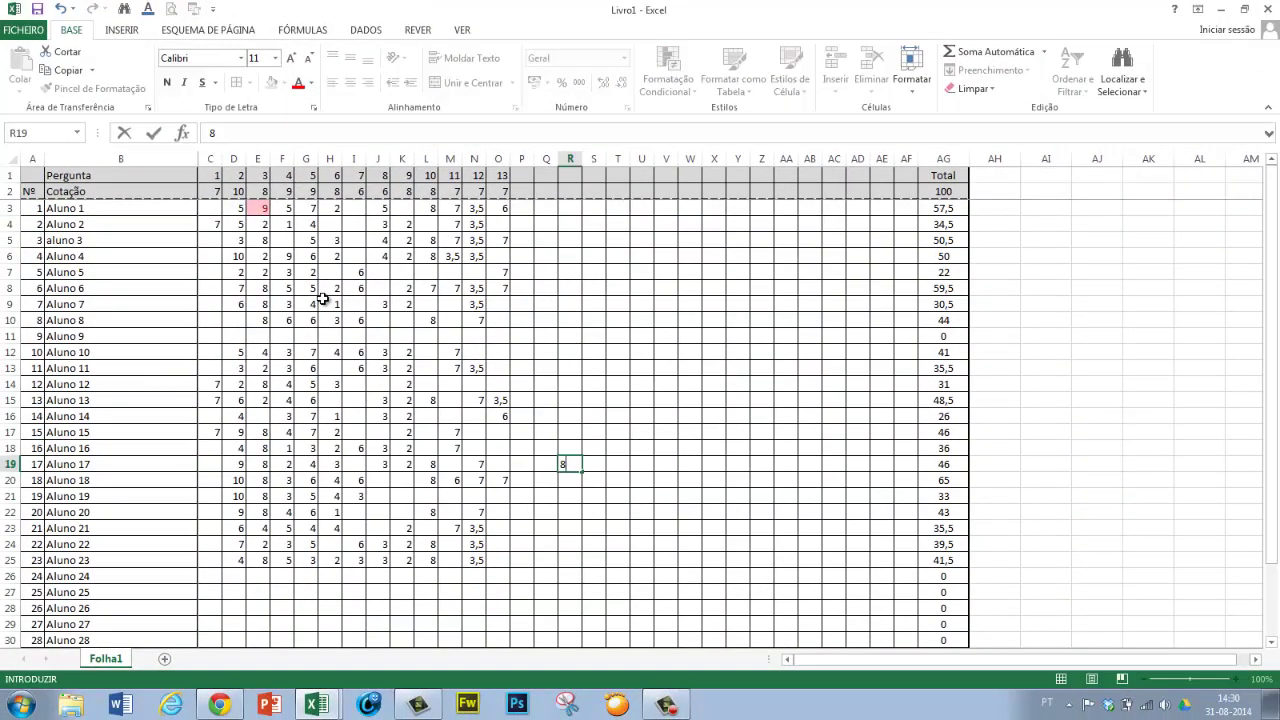
{"action": "key", "text": "Escape"}
{"action": "left_click", "coordinate": [256, 209]}
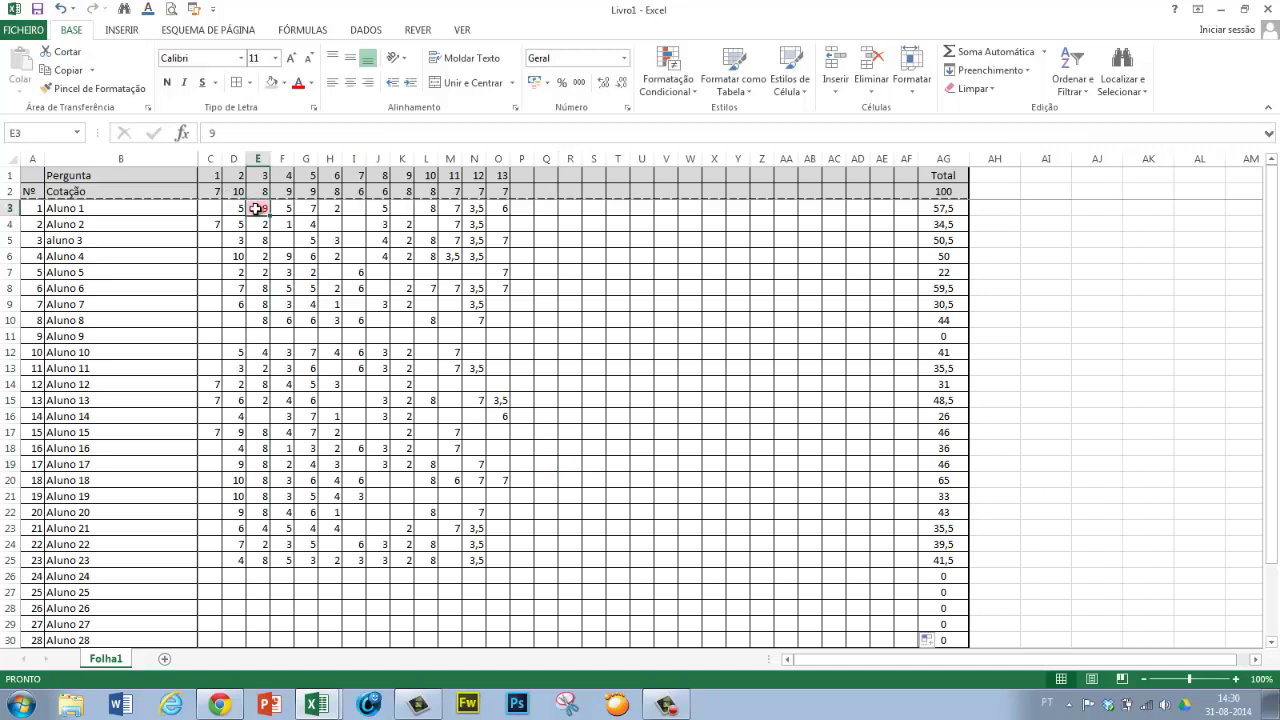
{"action": "type", "text": "8"}
{"action": "key", "text": "Return"}
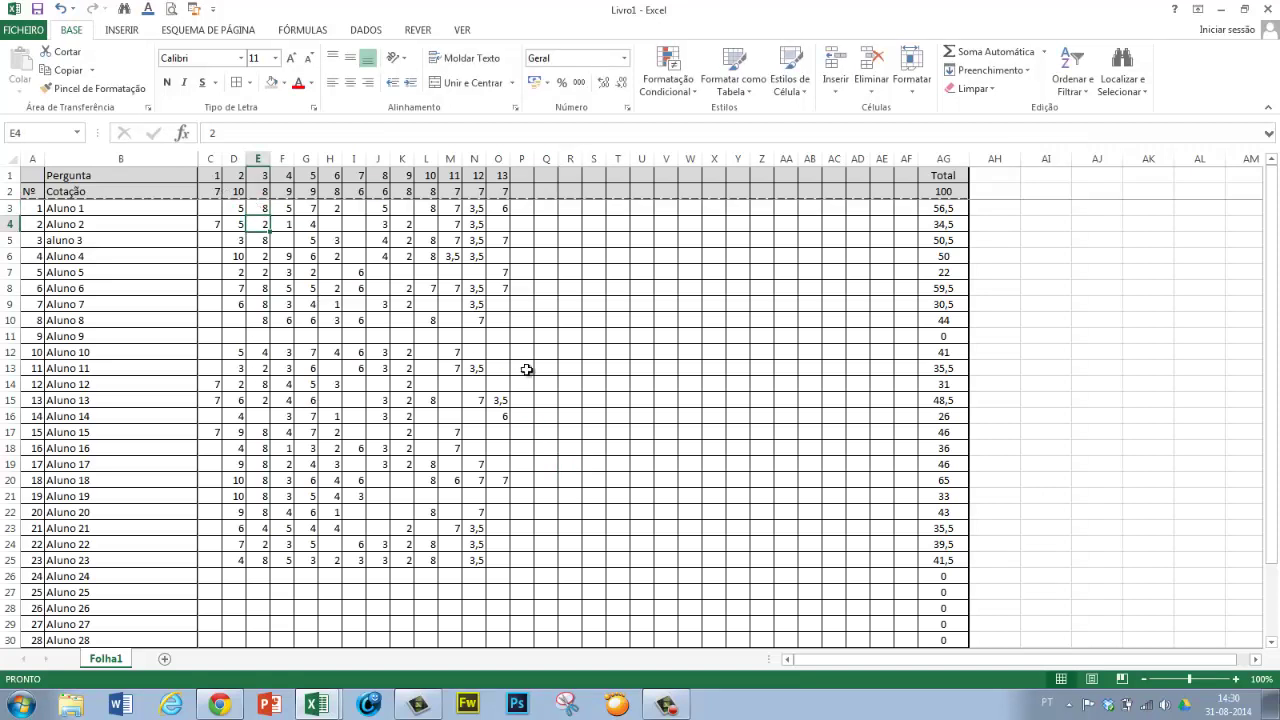
- Test the highlight rule by entering marks of 5, 6, 7 and 8 in turn for Aluno 13 on question 13 in O15
{"action": "left_click", "coordinate": [504, 402]}
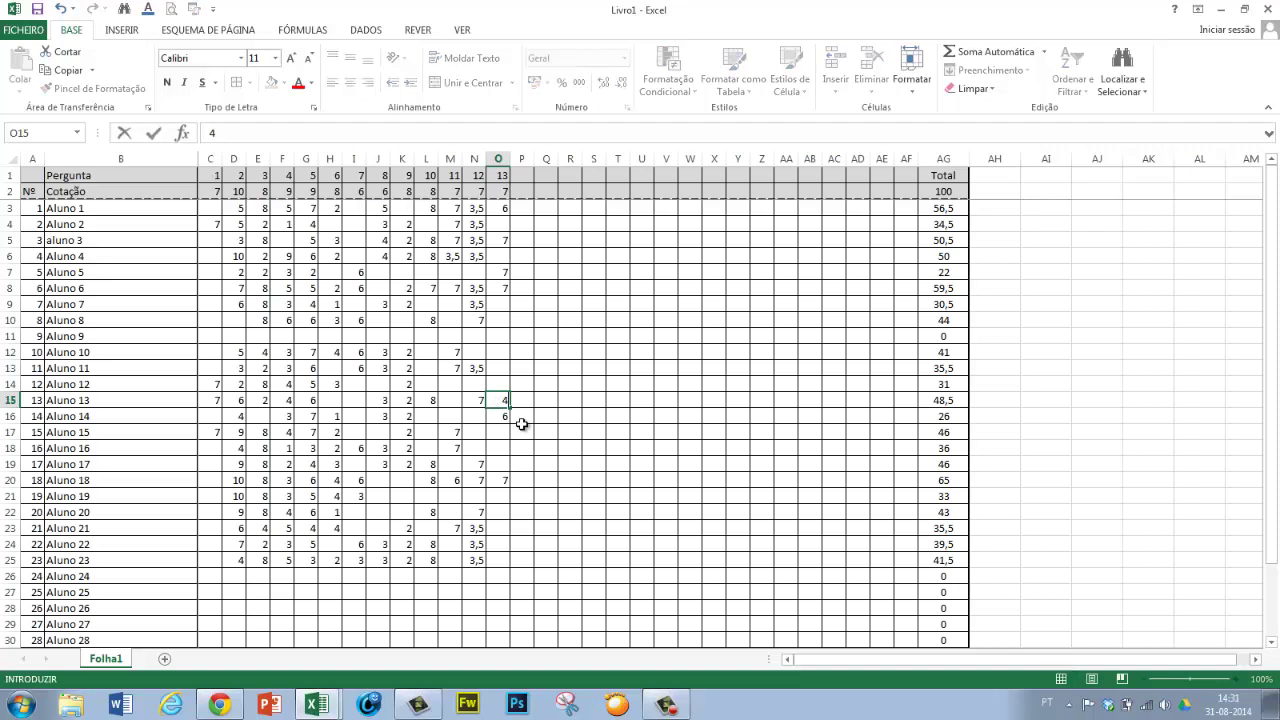
{"action": "type", "text": "5"}
{"action": "key", "text": "Return"}
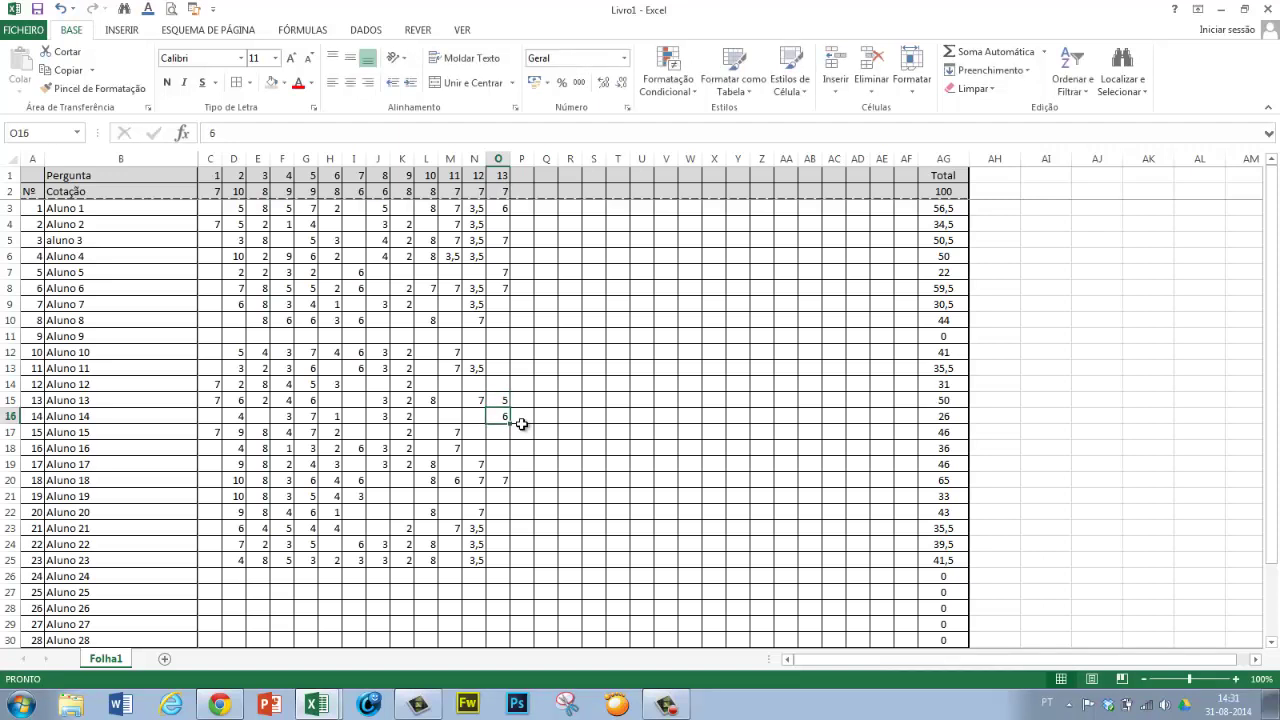
{"action": "key", "text": "Up"}
{"action": "type", "text": "6"}
{"action": "key", "text": "Return"}
{"action": "key", "text": "Up"}
{"action": "type", "text": "7"}
{"action": "key", "text": "Return"}
{"action": "key", "text": "Up"}
{"action": "type", "text": "8"}
{"action": "key", "text": "Return"}
{"action": "scroll", "coordinate": [506, 547], "scroll_direction": "down", "scroll_amount": 2}
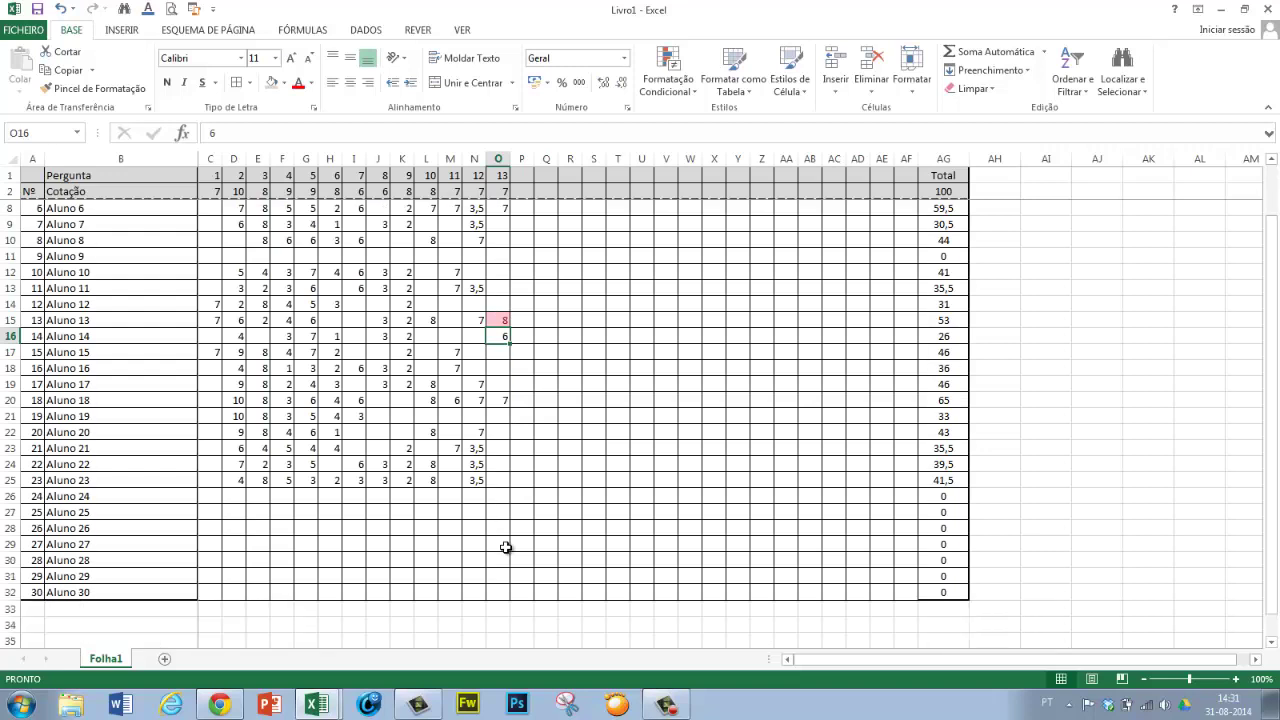
- Add a thick bottom border to the last student's row from C32 to AG32 to close the table
{"action": "scroll", "coordinate": [506, 547], "scroll_direction": "down", "scroll_amount": 1}
{"action": "scroll", "coordinate": [506, 547], "scroll_direction": "up", "scroll_amount": 3}
{"action": "scroll", "coordinate": [506, 547], "scroll_direction": "down", "scroll_amount": 4}
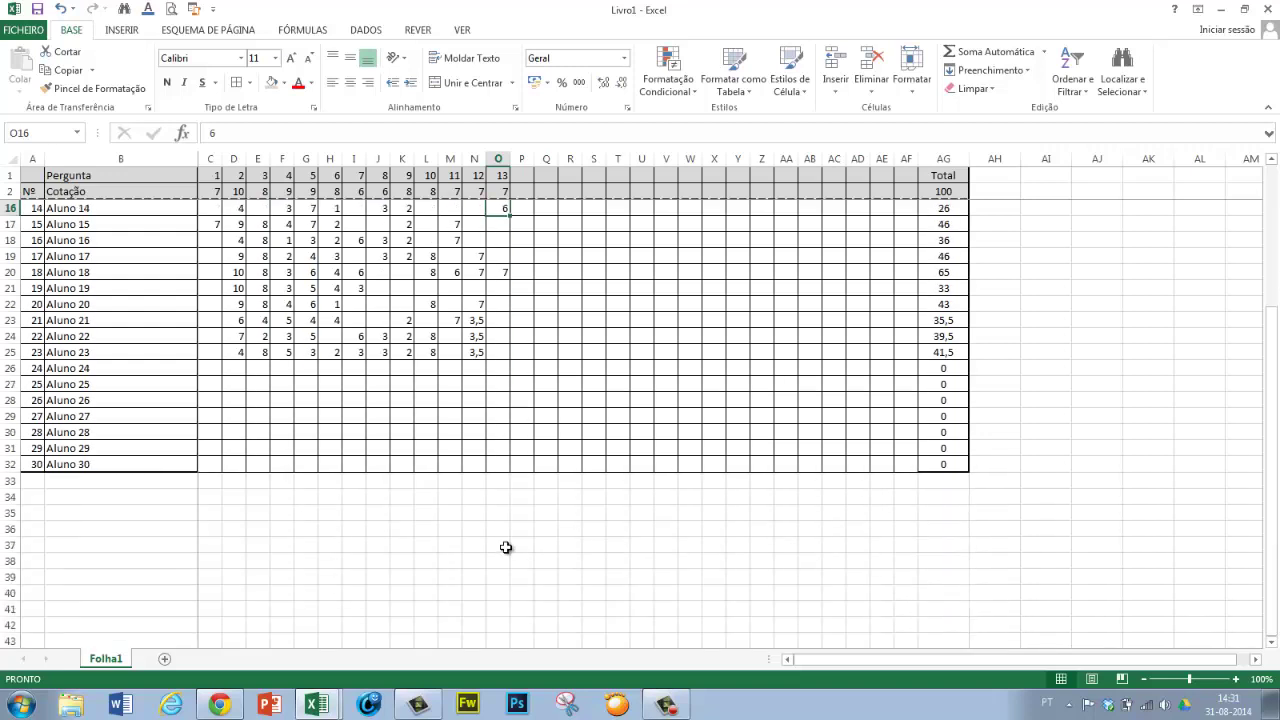
{"action": "scroll", "coordinate": [506, 547], "scroll_direction": "up", "scroll_amount": 4}
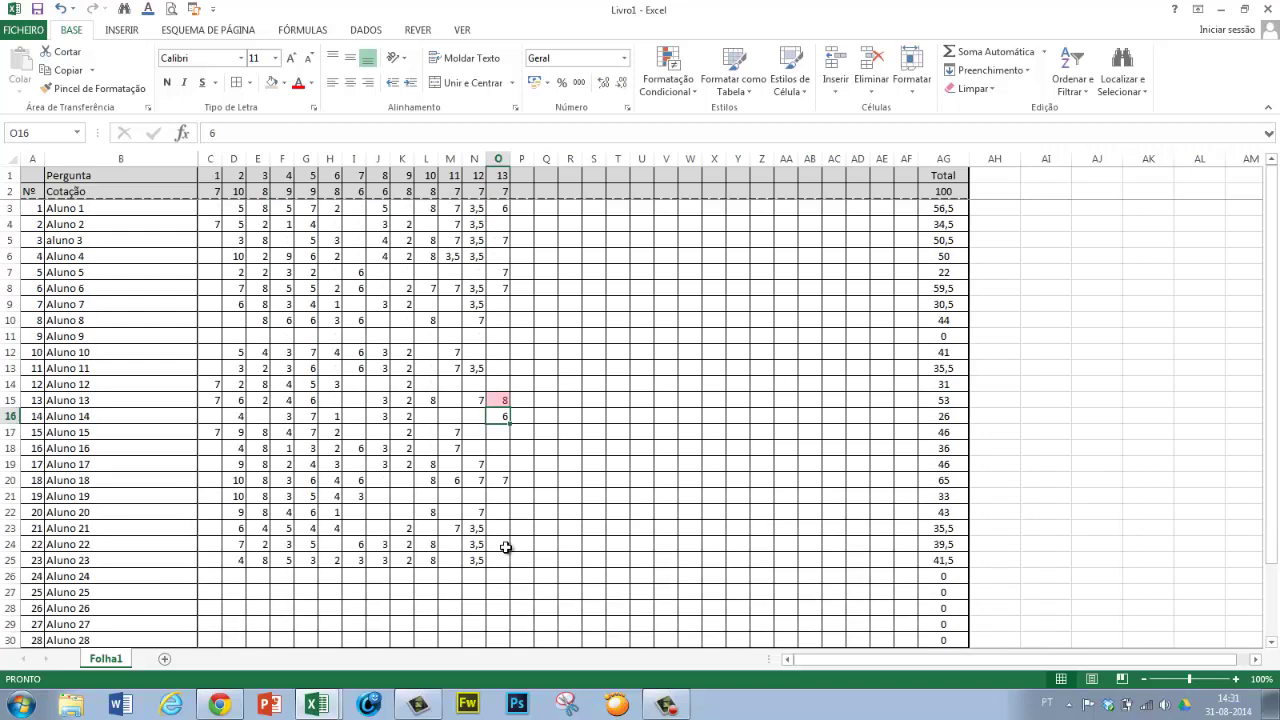
{"action": "scroll", "coordinate": [506, 547], "scroll_direction": "down", "scroll_amount": 4}
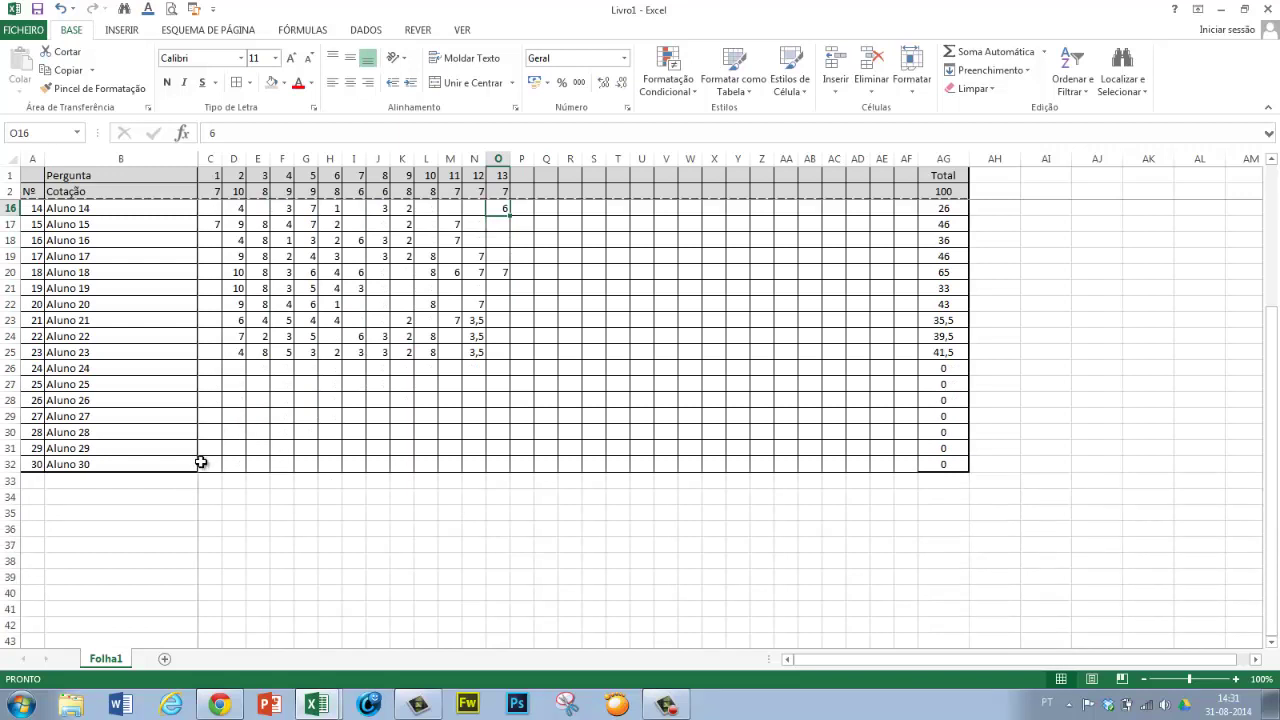
{"action": "left_click_drag", "start_coordinate": [201, 462], "coordinate": [931, 464]}
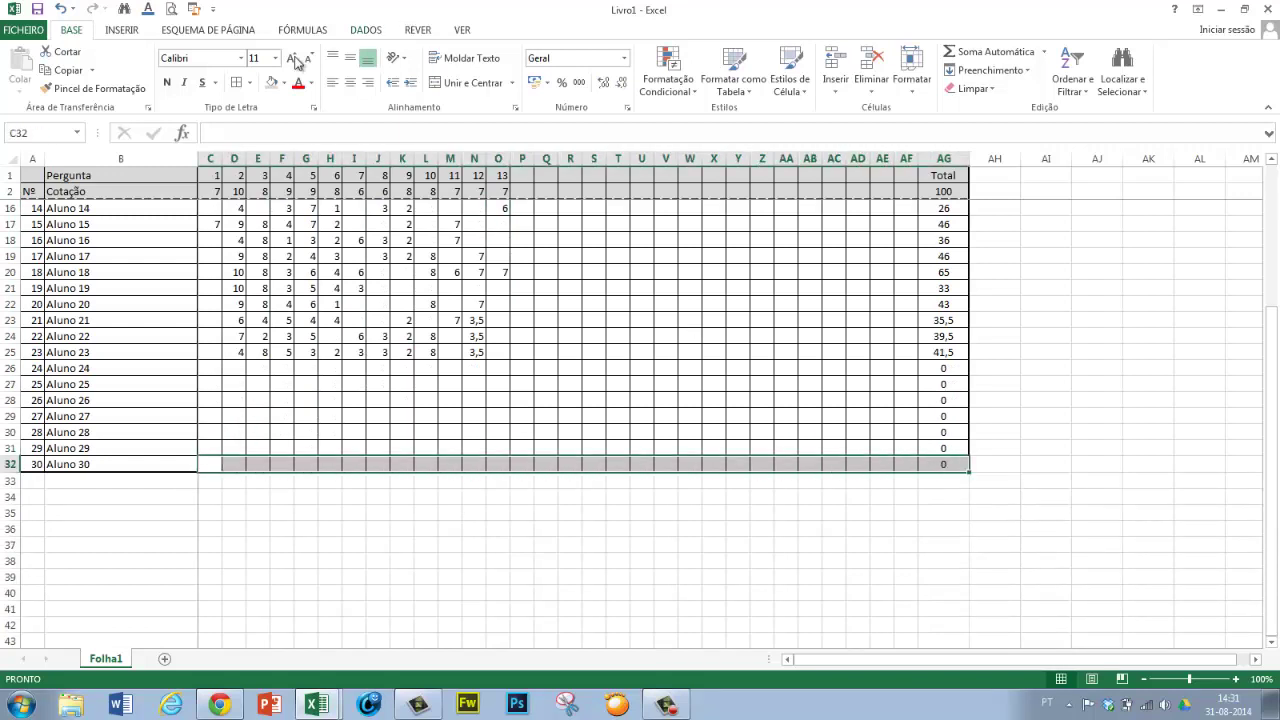
{"action": "left_click", "coordinate": [249, 82]}
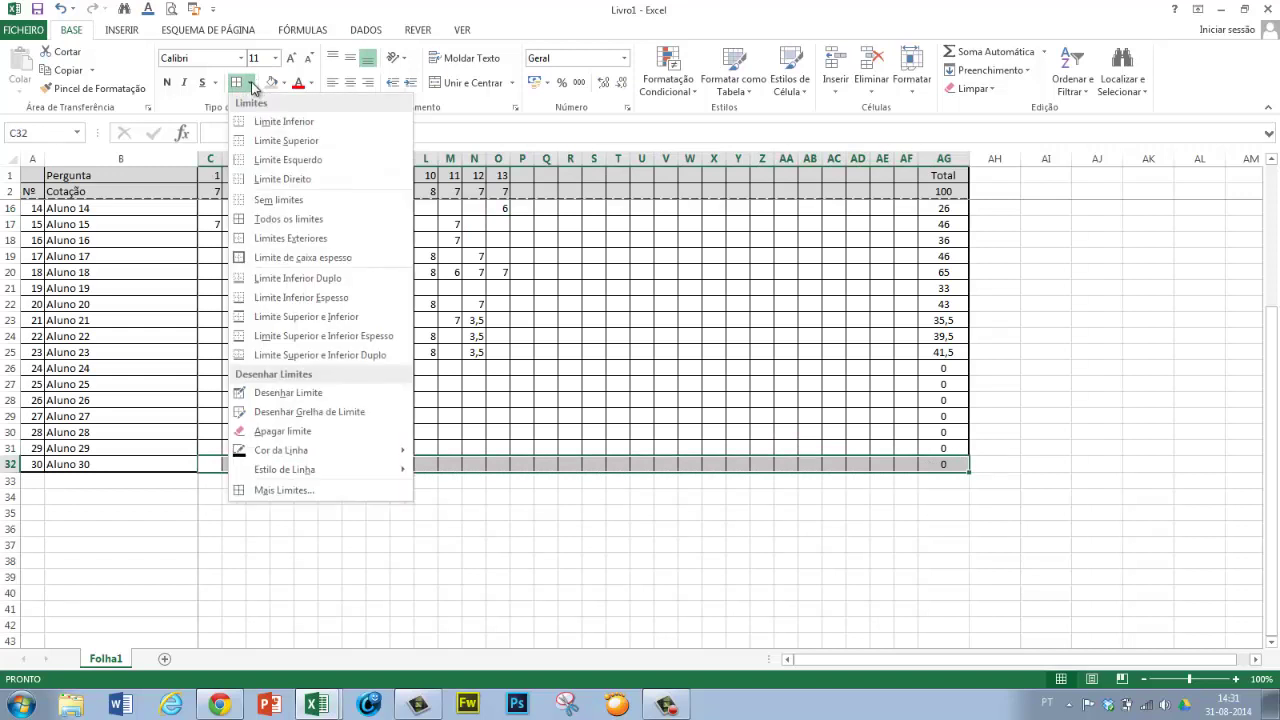
{"action": "left_click", "coordinate": [296, 491]}
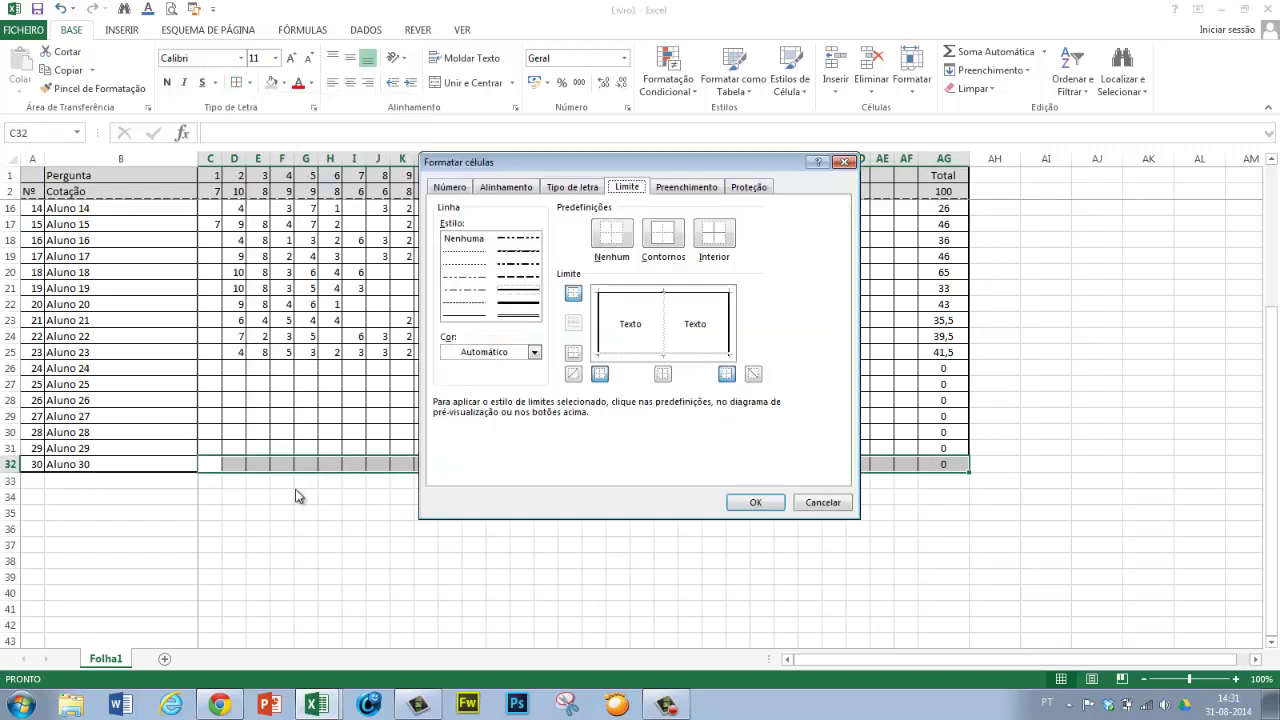
{"action": "left_click", "coordinate": [631, 357]}
{"action": "left_click", "coordinate": [750, 502]}
{"action": "left_click", "coordinate": [572, 565]}
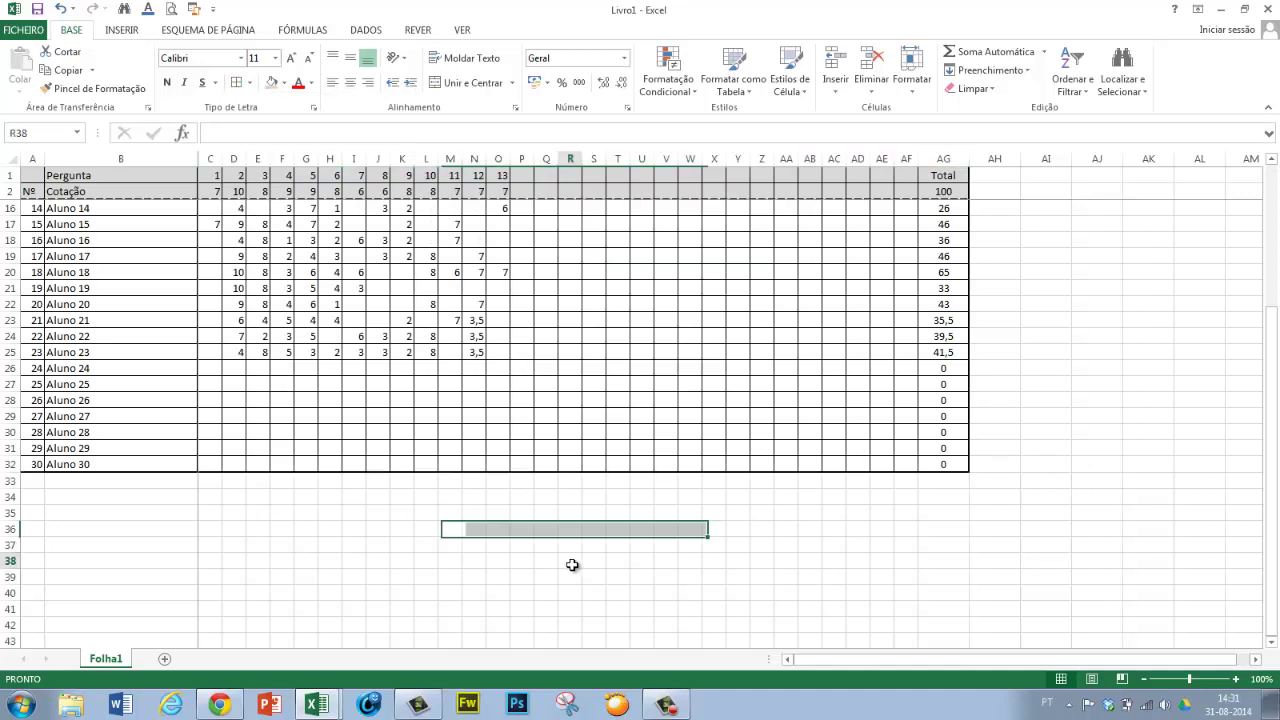
- Preview how the grading sheet would print, and return to the worksheet
{"action": "scroll", "coordinate": [572, 565], "scroll_direction": "up", "scroll_amount": 5}
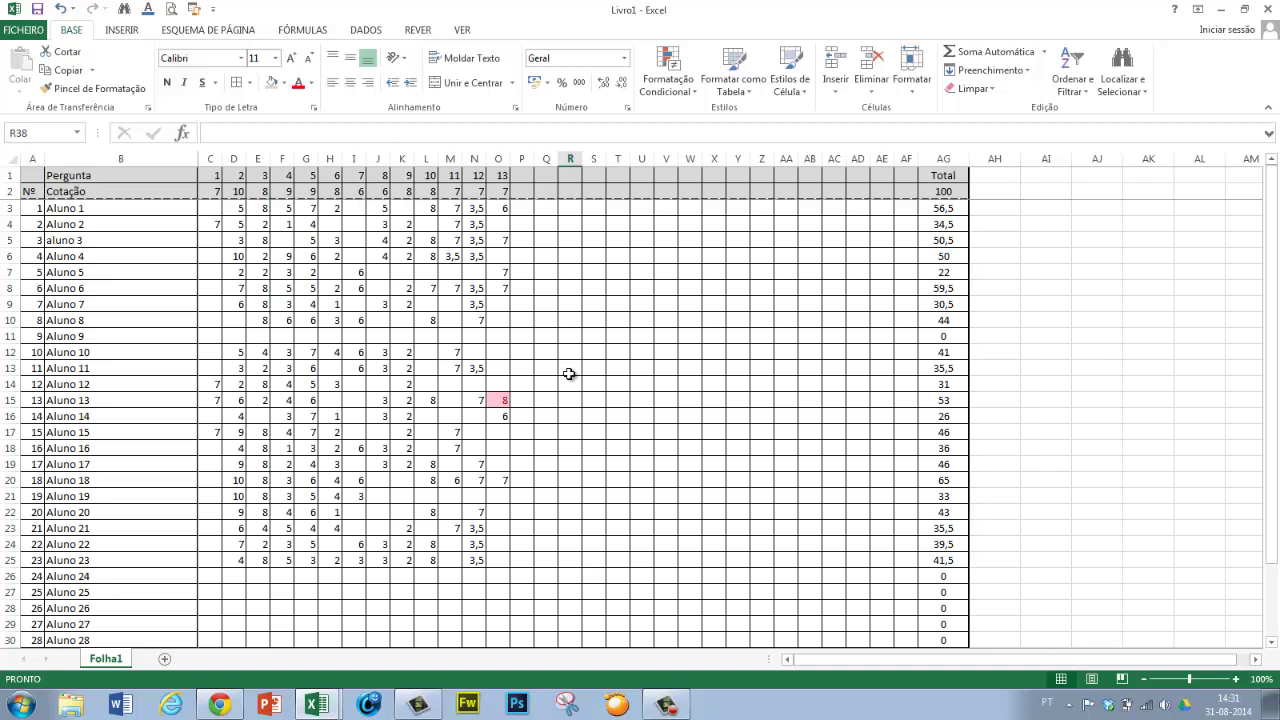
{"action": "left_click", "coordinate": [570, 302]}
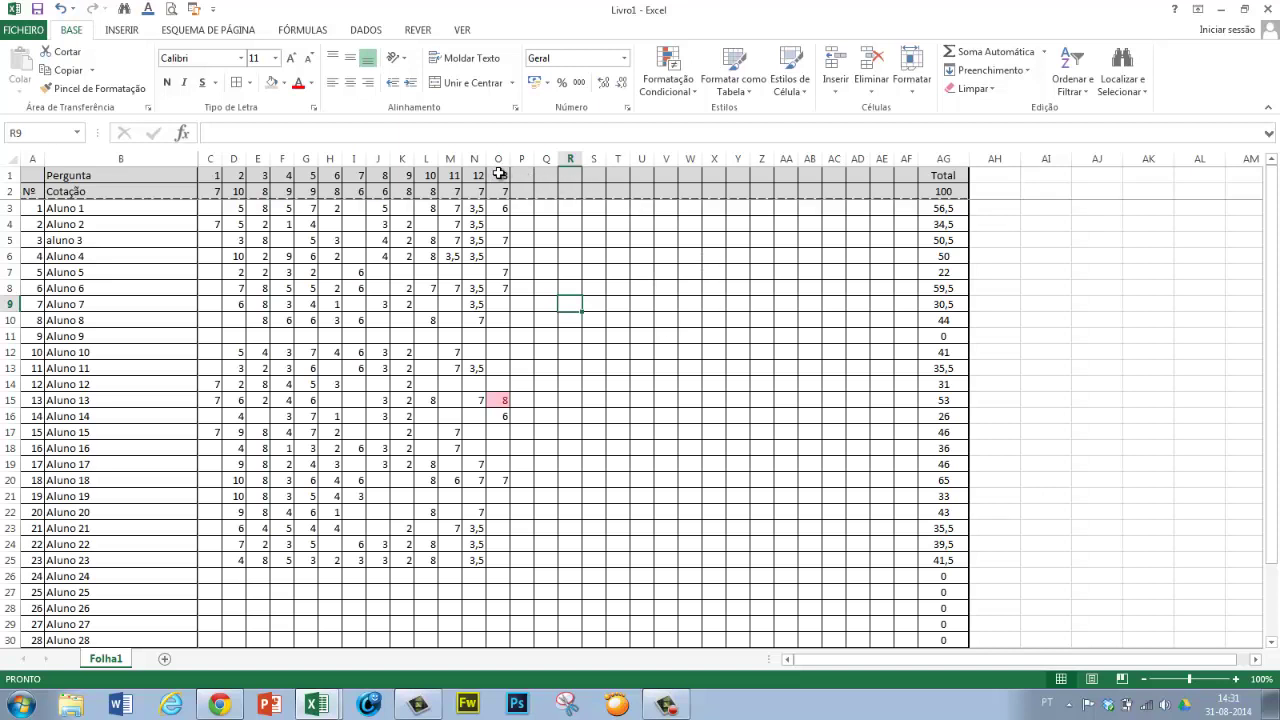
{"action": "left_click", "coordinate": [23, 29]}
{"action": "left_click", "coordinate": [47, 224]}
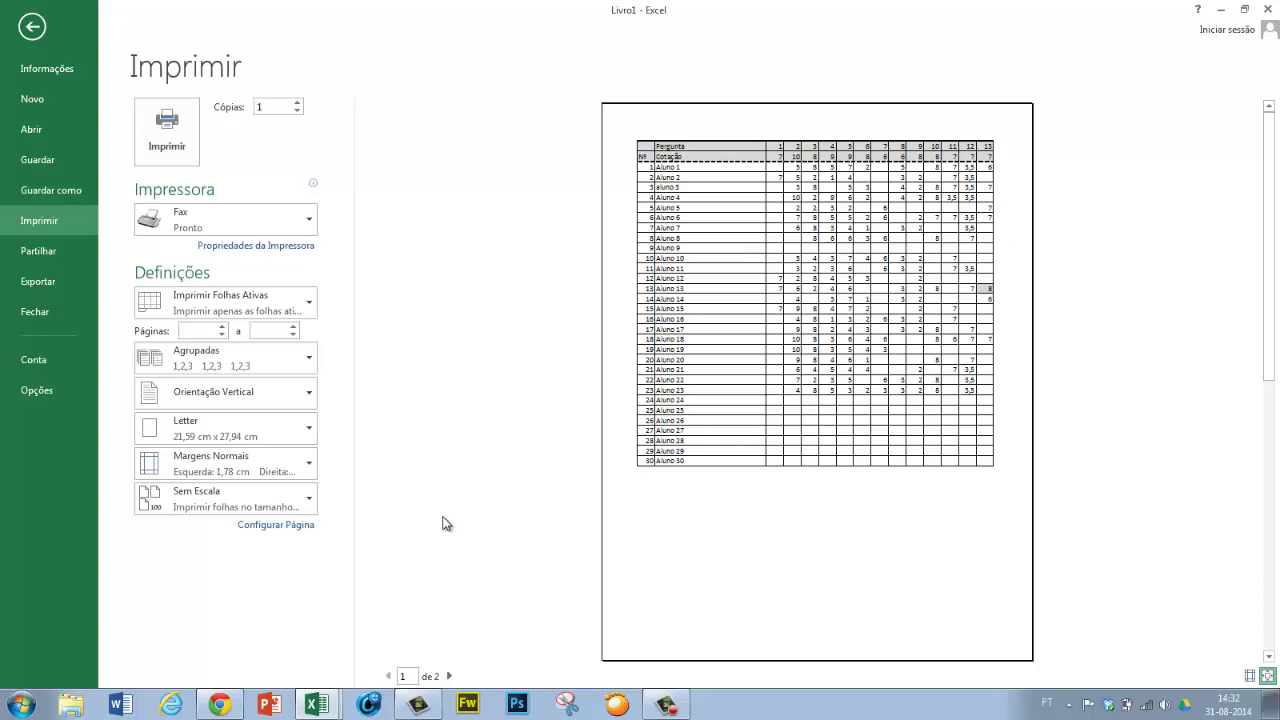
{"action": "key", "text": "Escape"}
{"action": "left_click", "coordinate": [569, 273]}
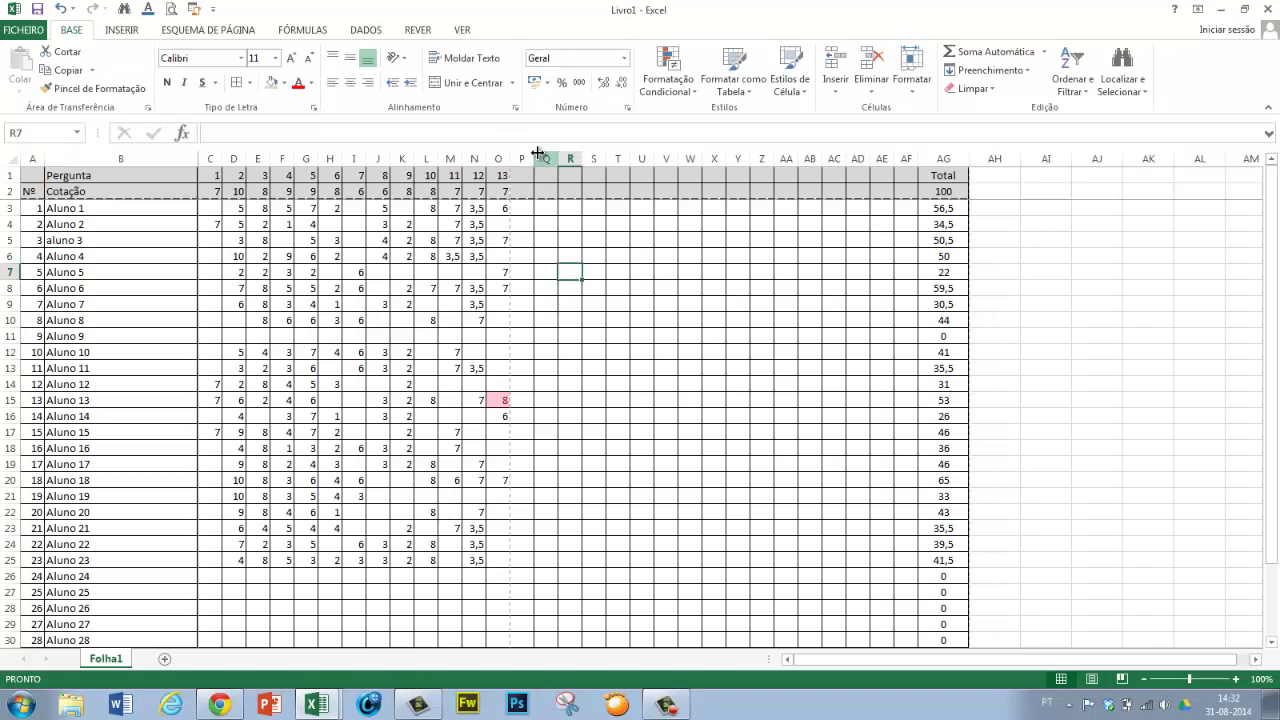
- Hide the unused question columns P through AF so the totals sit beside question 13
{"action": "left_click_drag", "start_coordinate": [523, 153], "coordinate": [905, 159]}
{"action": "right_click", "coordinate": [906, 158]}
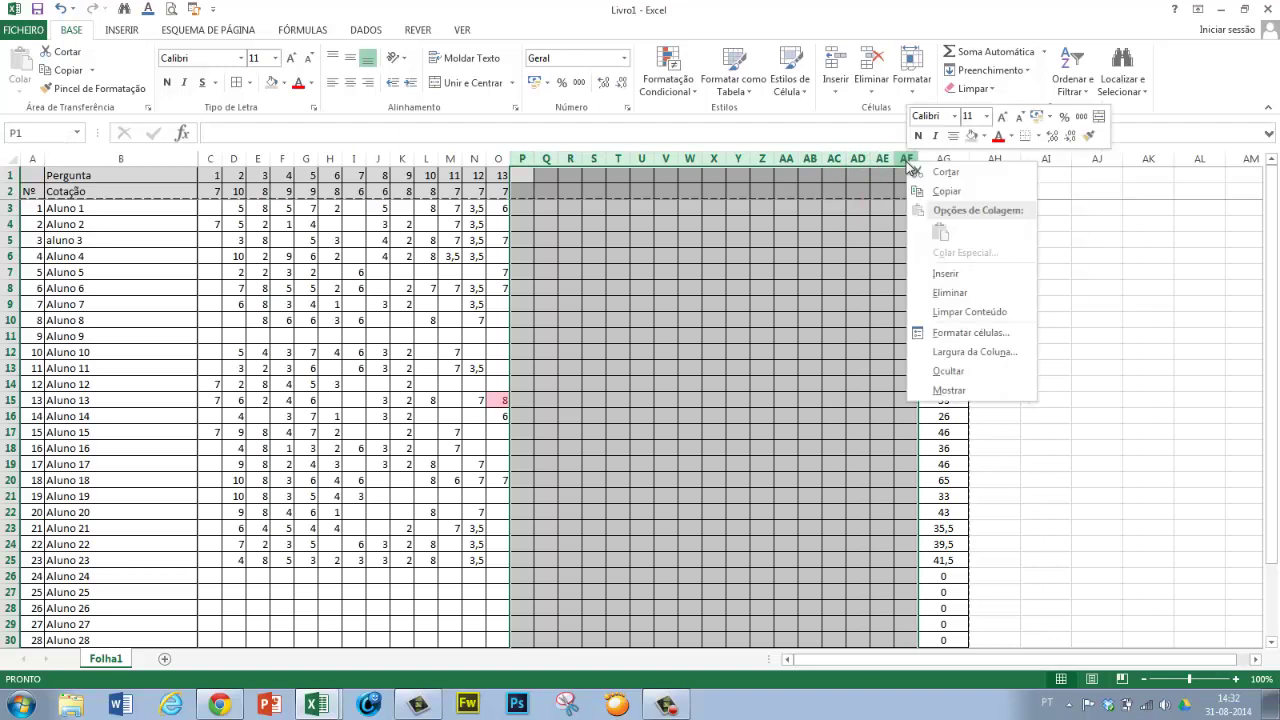
{"action": "left_click", "coordinate": [938, 375]}
{"action": "left_click", "coordinate": [820, 469]}
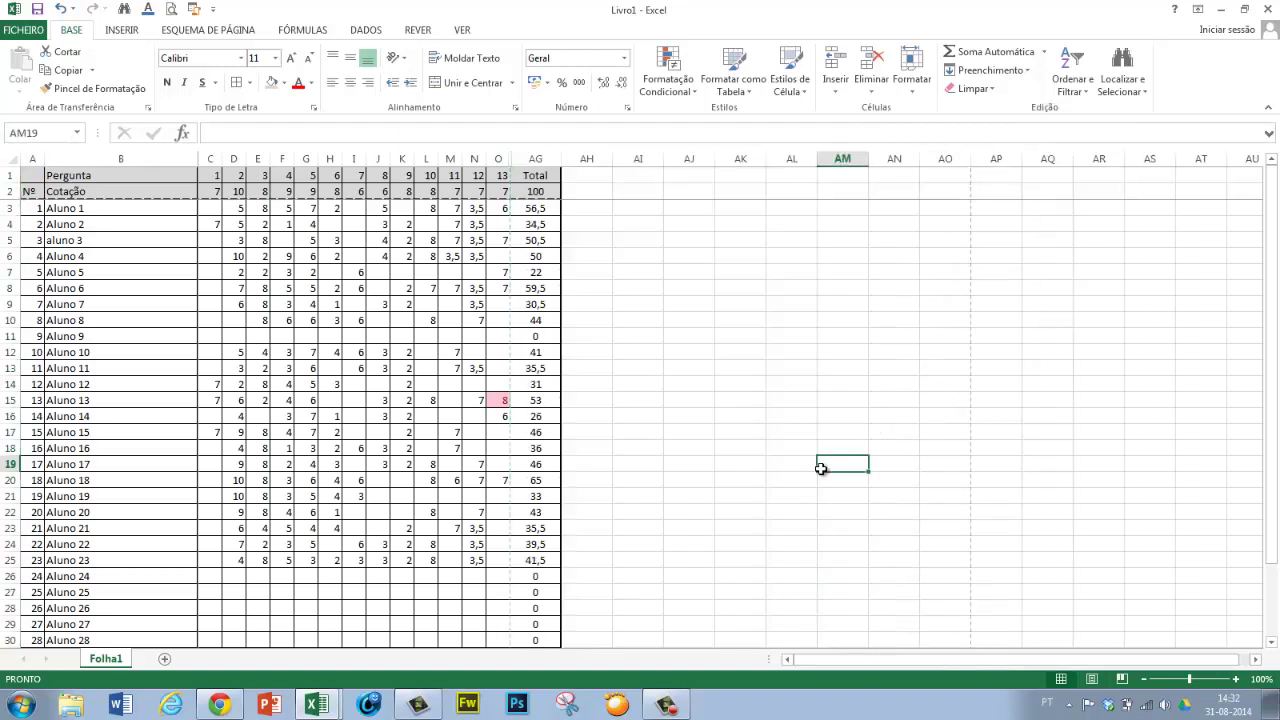
- Show the margins in the print preview, reduce the left one to 0,99 cm and narrow the right one slightly
{"action": "left_click", "coordinate": [24, 31]}
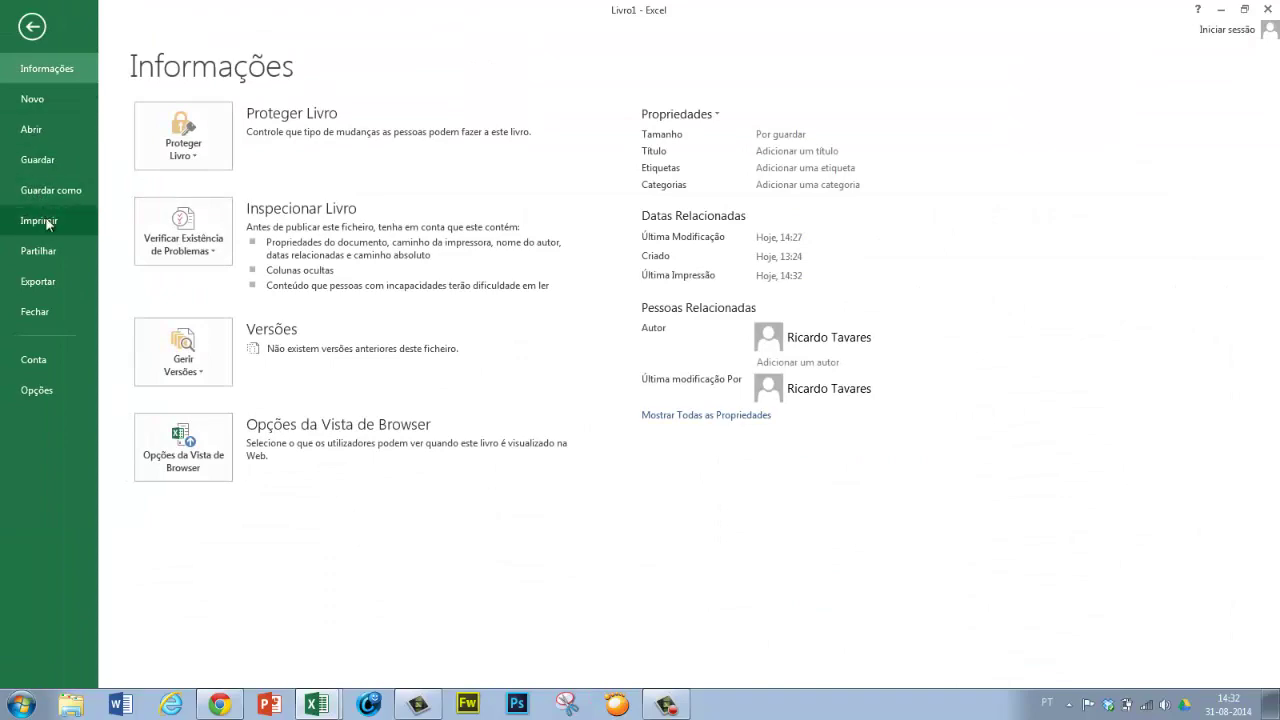
{"action": "left_click", "coordinate": [46, 222]}
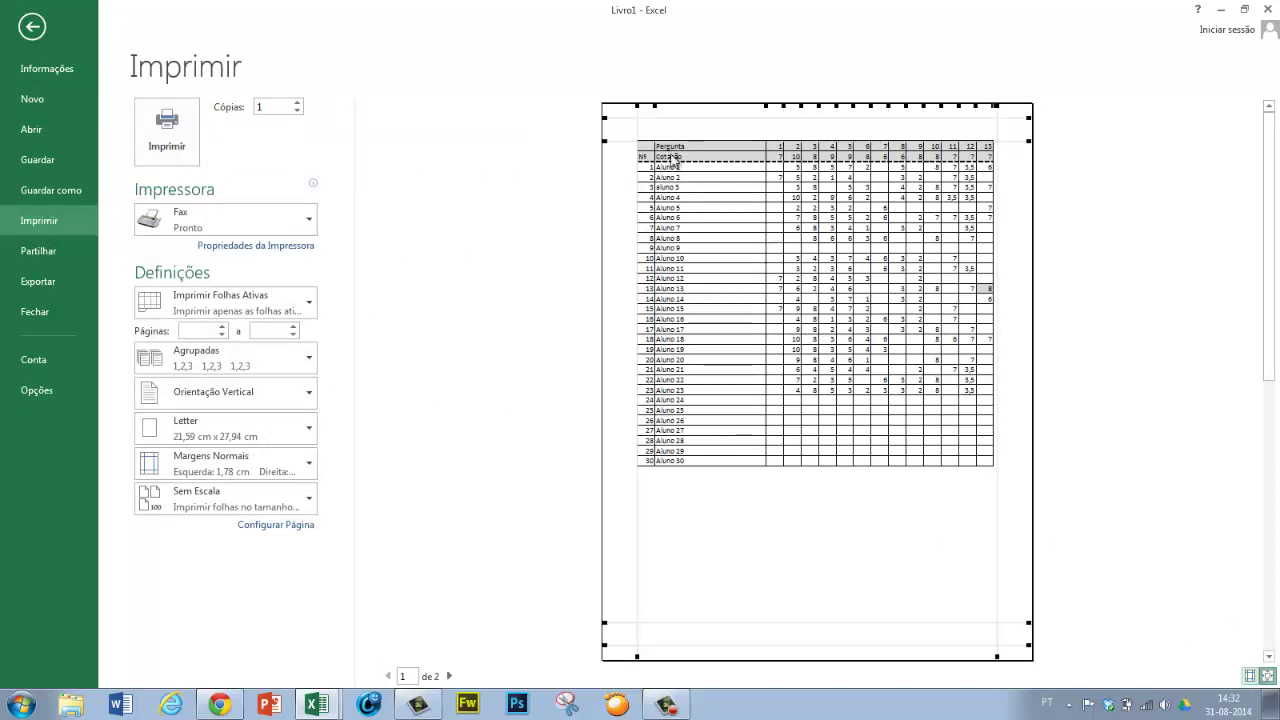
{"action": "left_click_drag", "start_coordinate": [637, 105], "coordinate": [622, 110]}
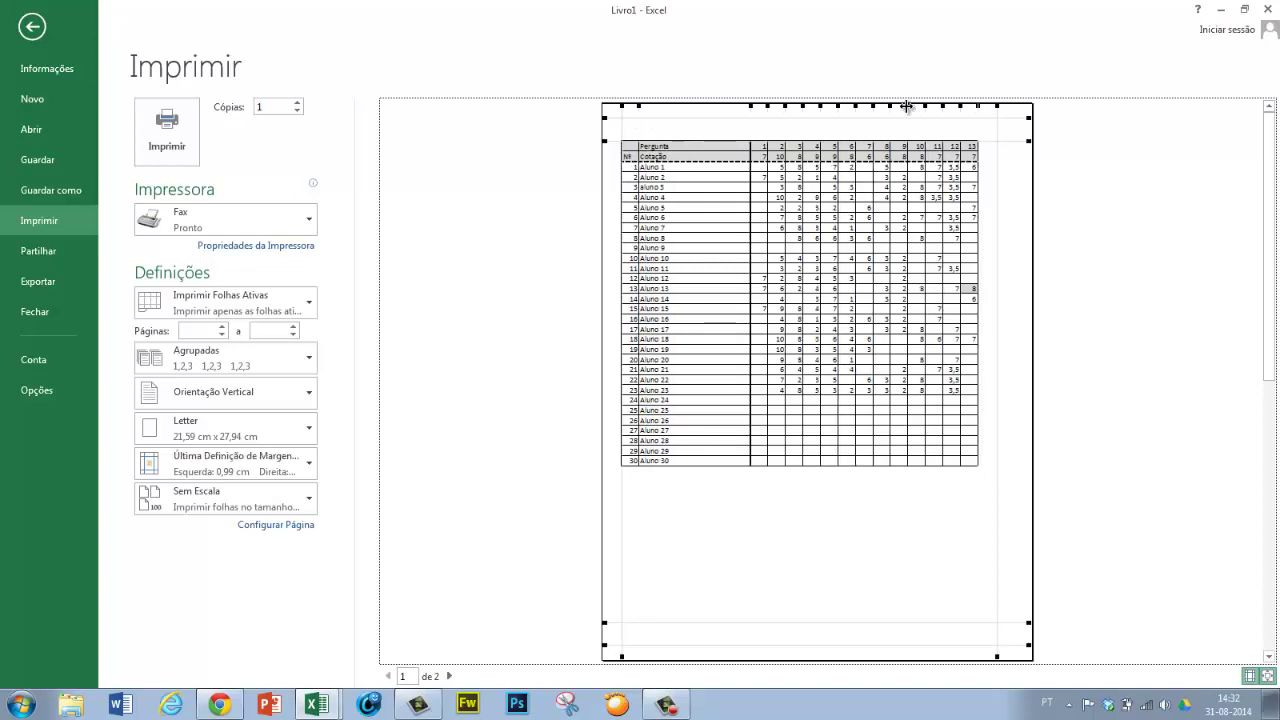
{"action": "left_click_drag", "start_coordinate": [998, 106], "coordinate": [1015, 109]}
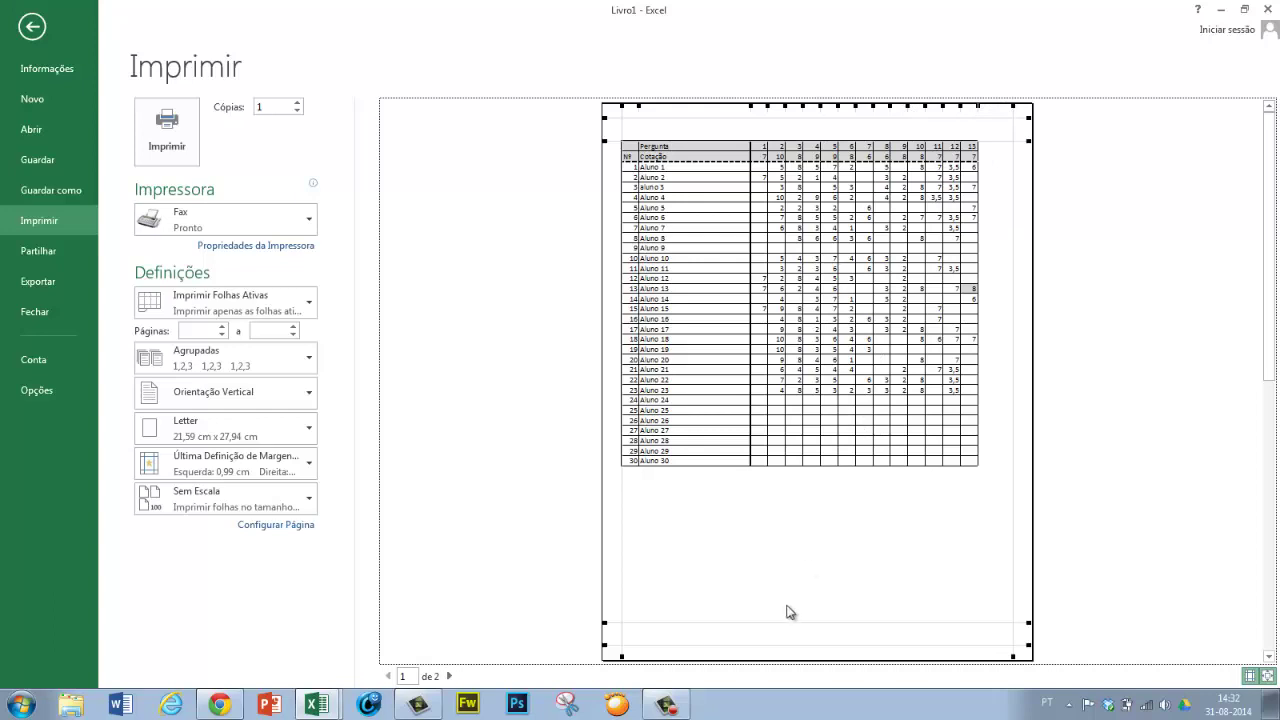
- Set the printout to landscape orientation, widening the left margin to about 3,45 cm and the top margin slightly
{"action": "left_click", "coordinate": [308, 391]}
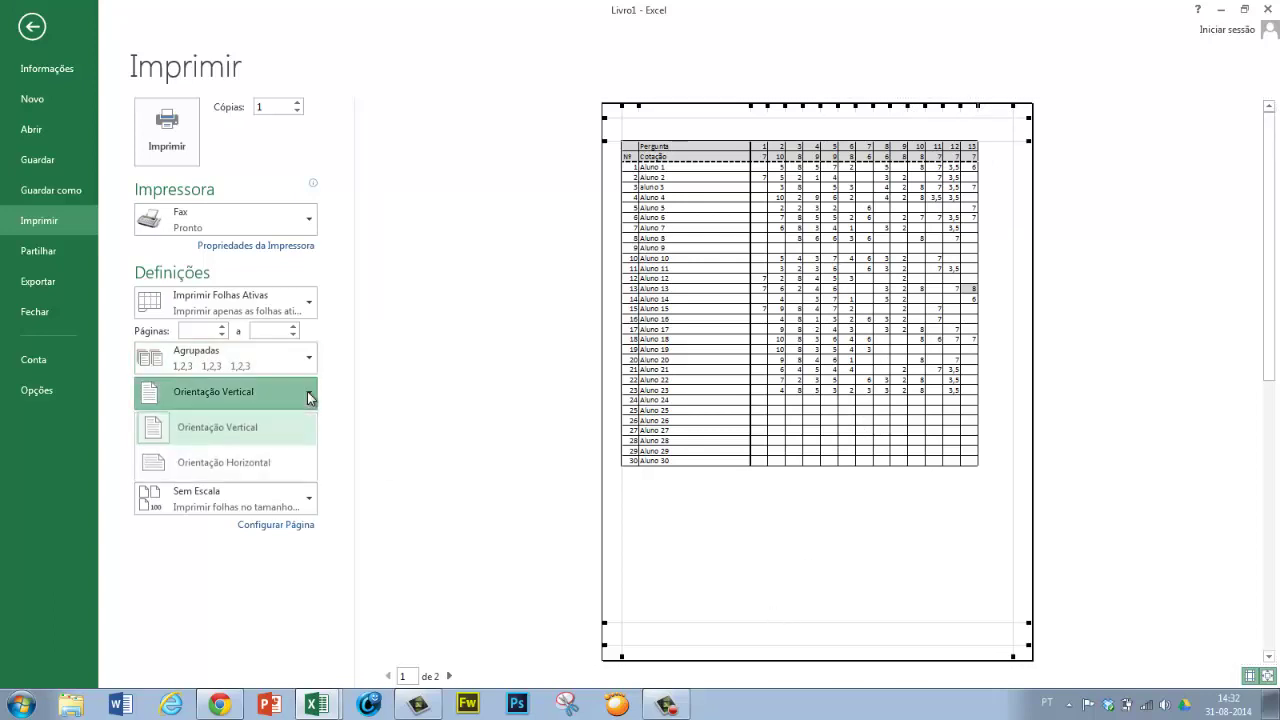
{"action": "left_click", "coordinate": [270, 464]}
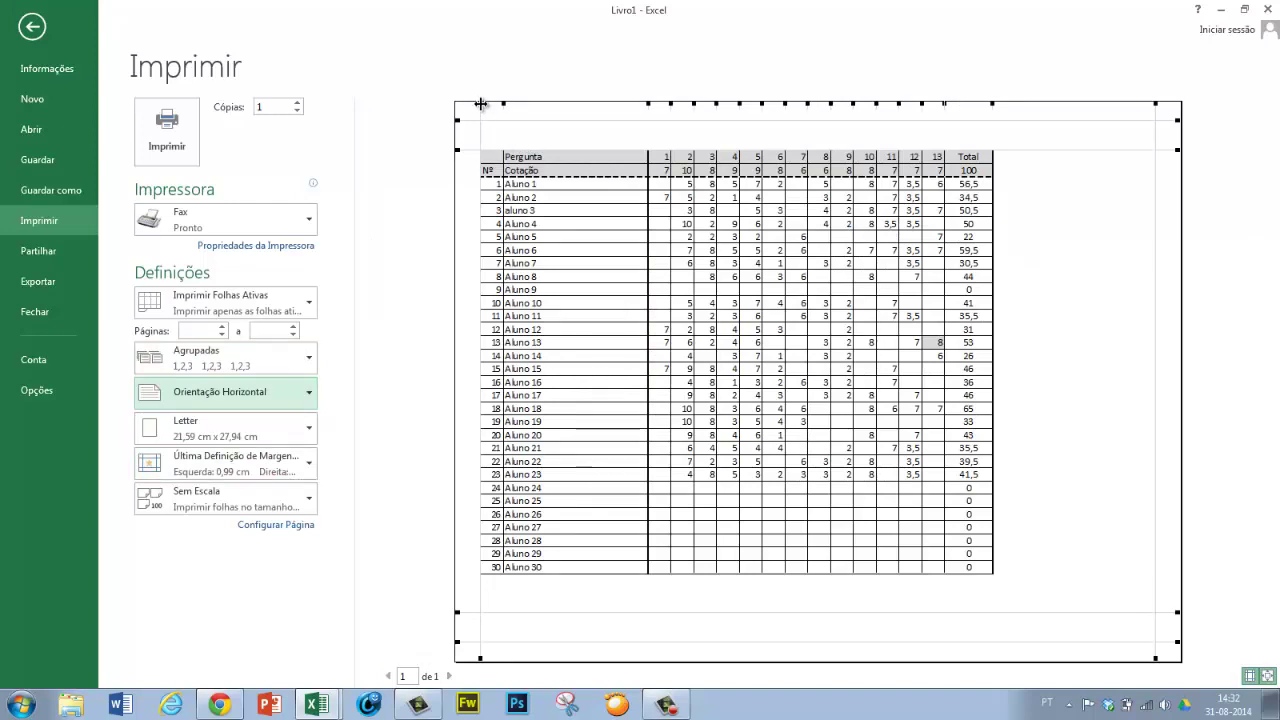
{"action": "left_click_drag", "start_coordinate": [483, 106], "coordinate": [544, 110]}
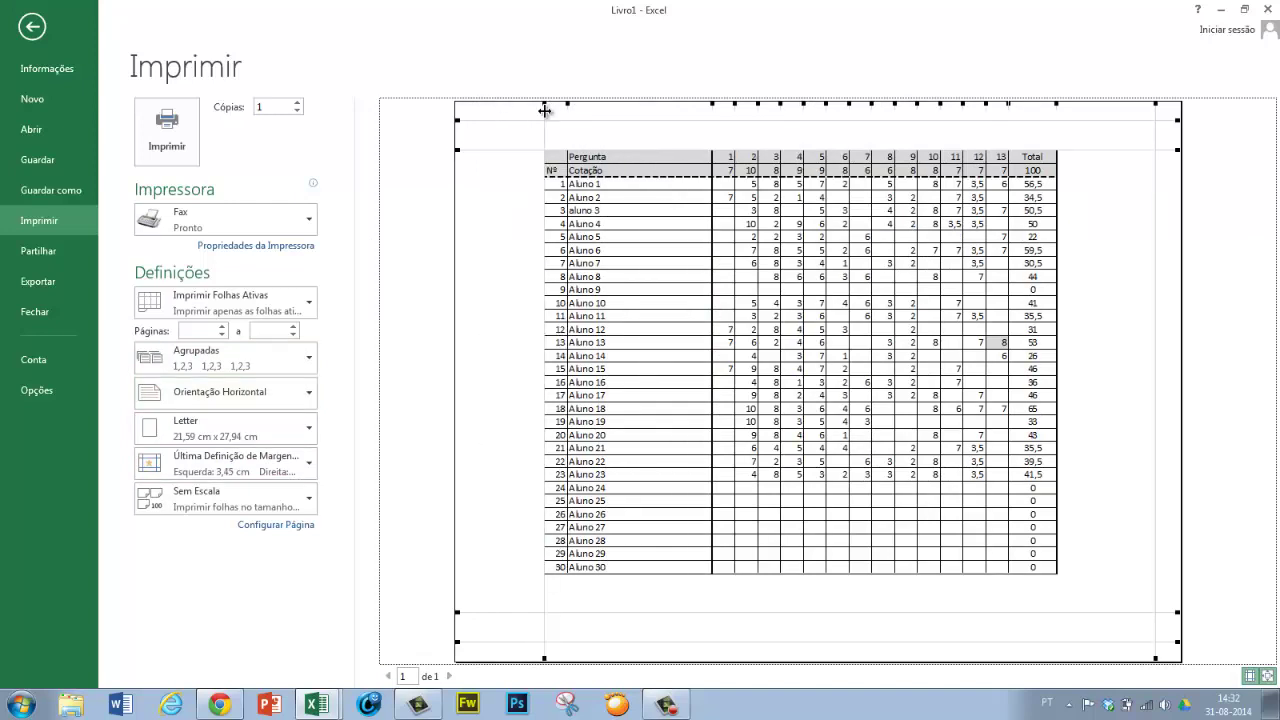
{"action": "left_click_drag", "start_coordinate": [457, 150], "coordinate": [457, 168]}
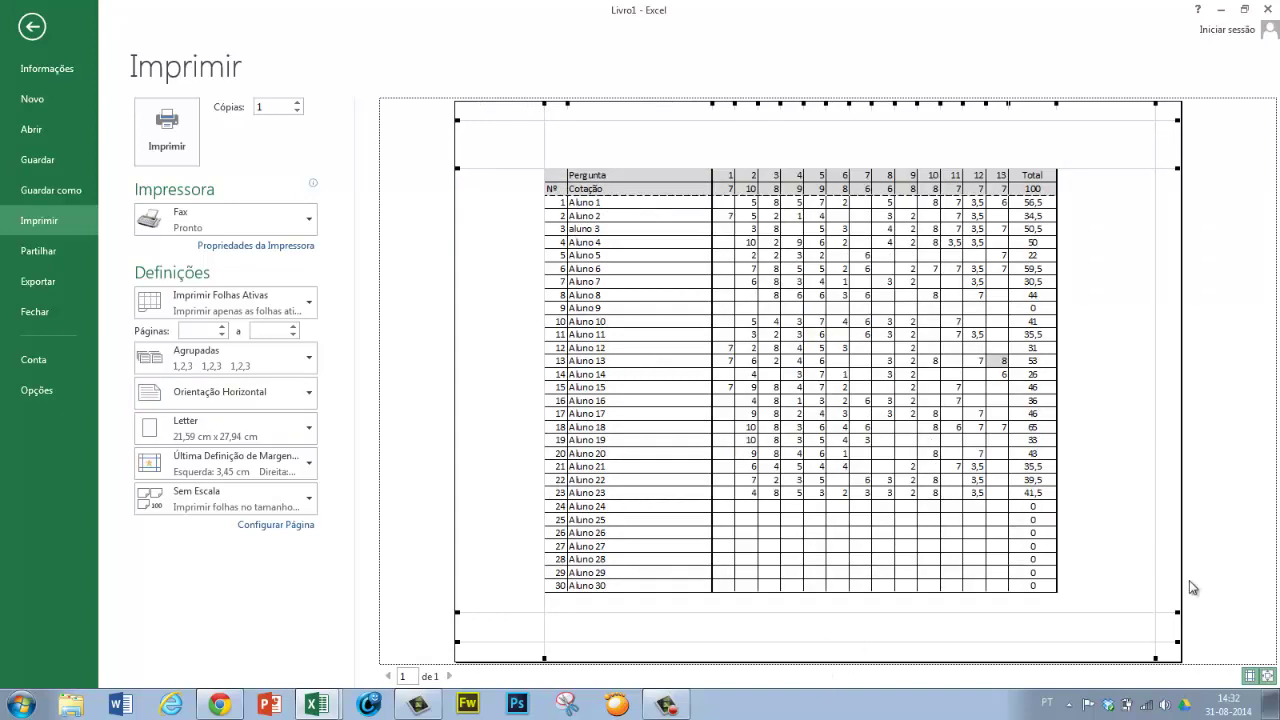
{"action": "left_click", "coordinate": [1251, 678]}
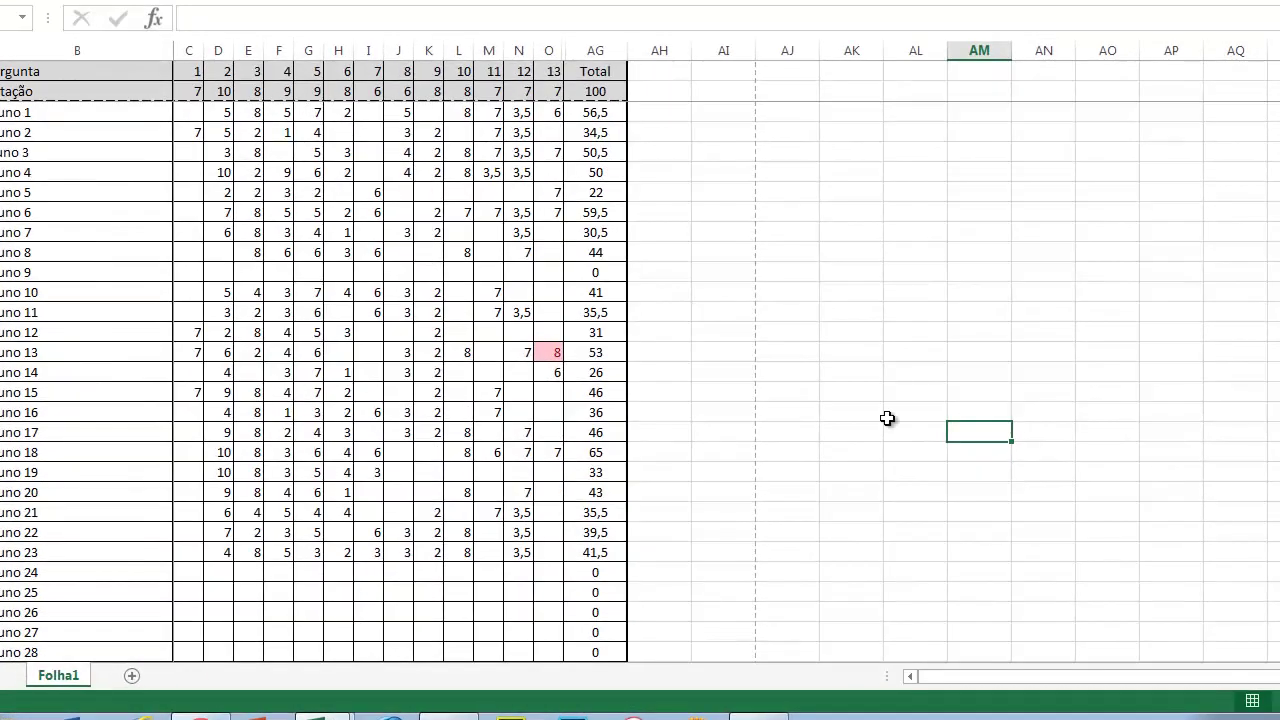
- Rename the grading worksheet Folha1 as Teste1
{"action": "scroll", "coordinate": [830, 373], "scroll_direction": "down", "scroll_amount": 3}
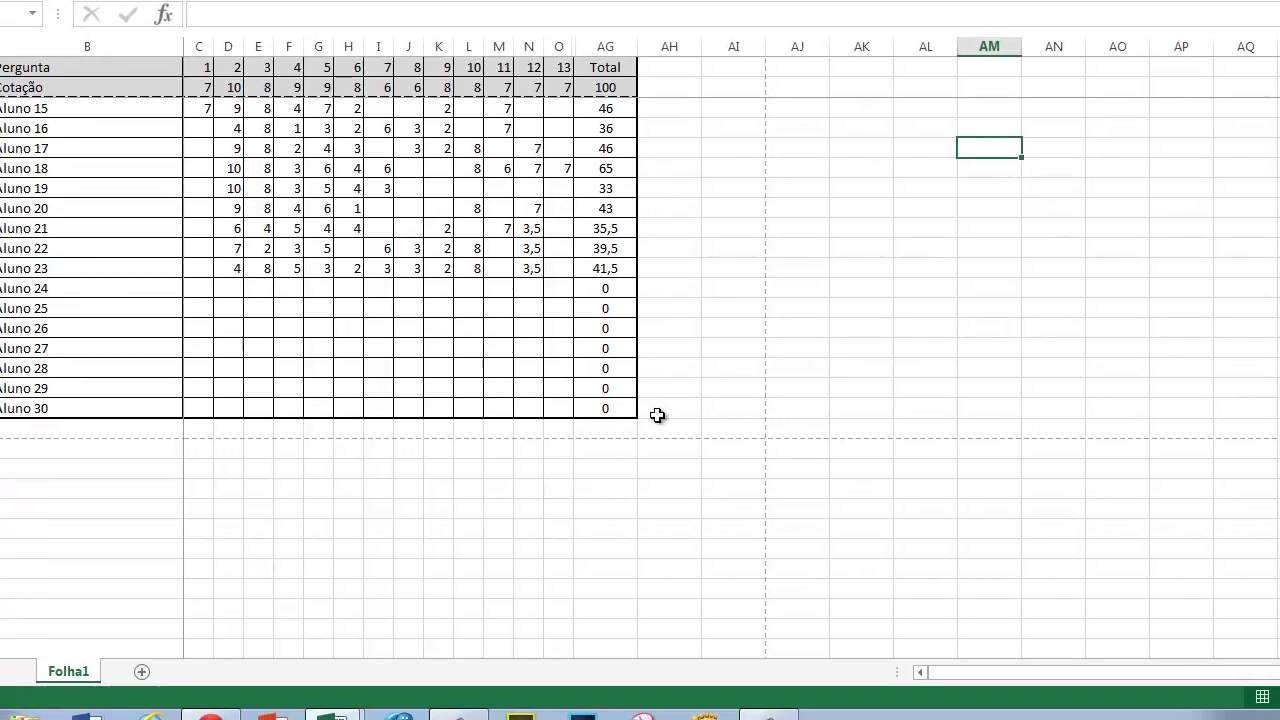
{"action": "scroll", "coordinate": [626, 418], "scroll_direction": "up", "scroll_amount": 5}
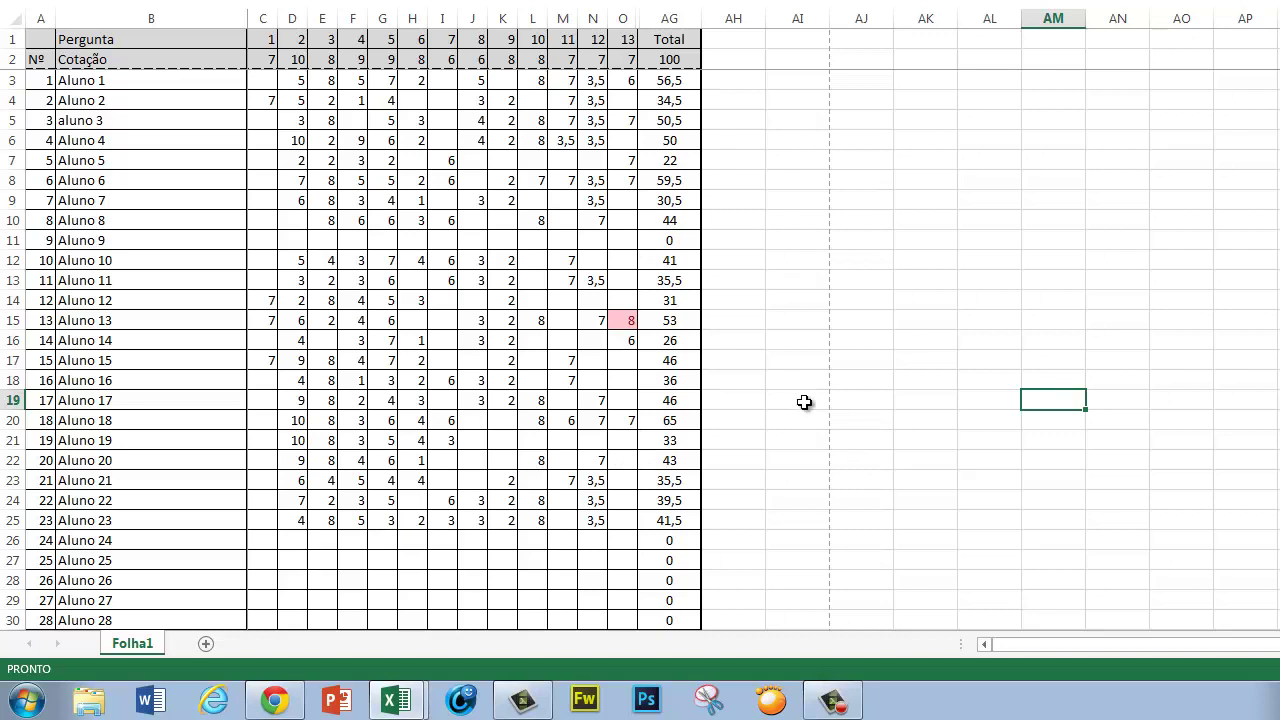
{"action": "double_click", "coordinate": [143, 644]}
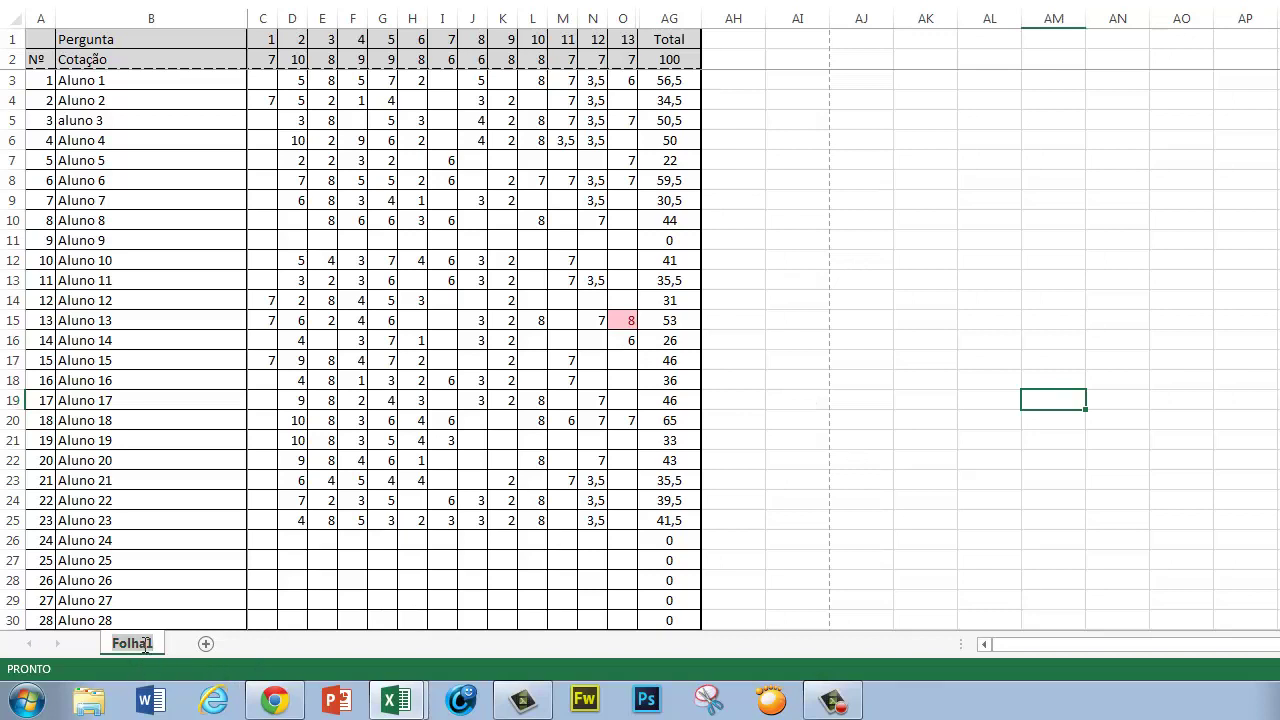
{"action": "type", "text": "Teste1"}
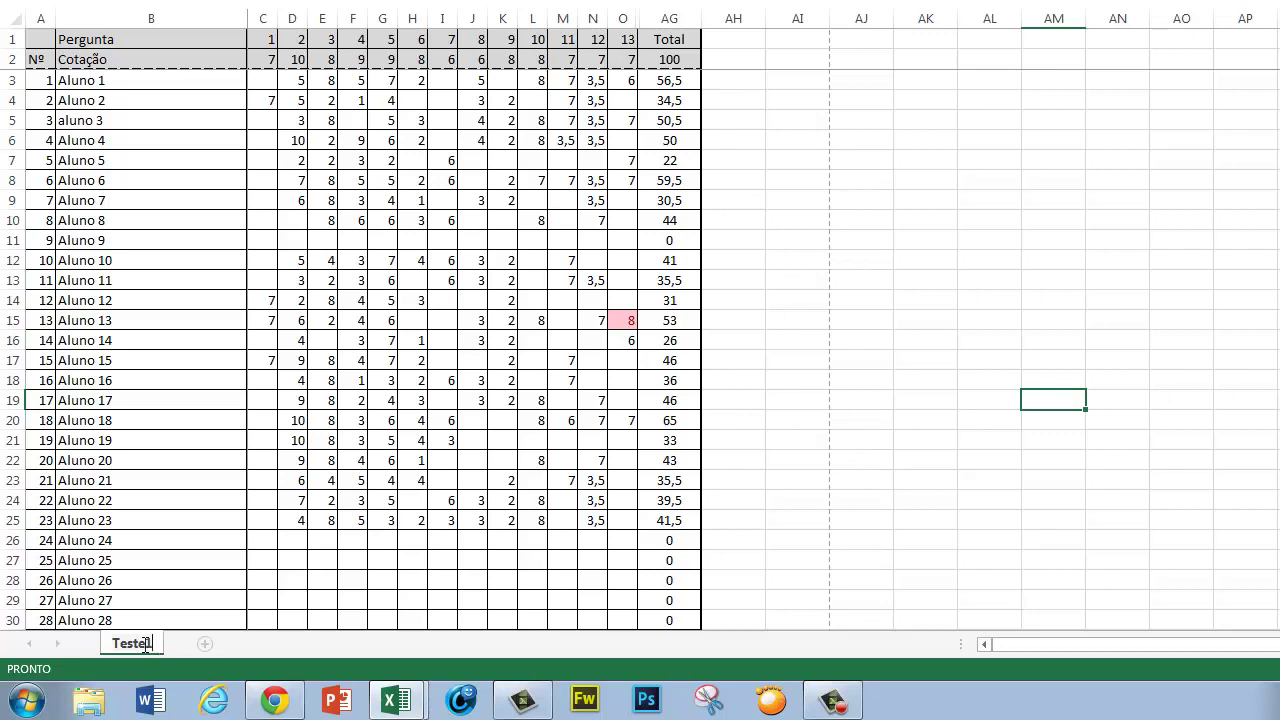
{"action": "left_click", "coordinate": [902, 446]}
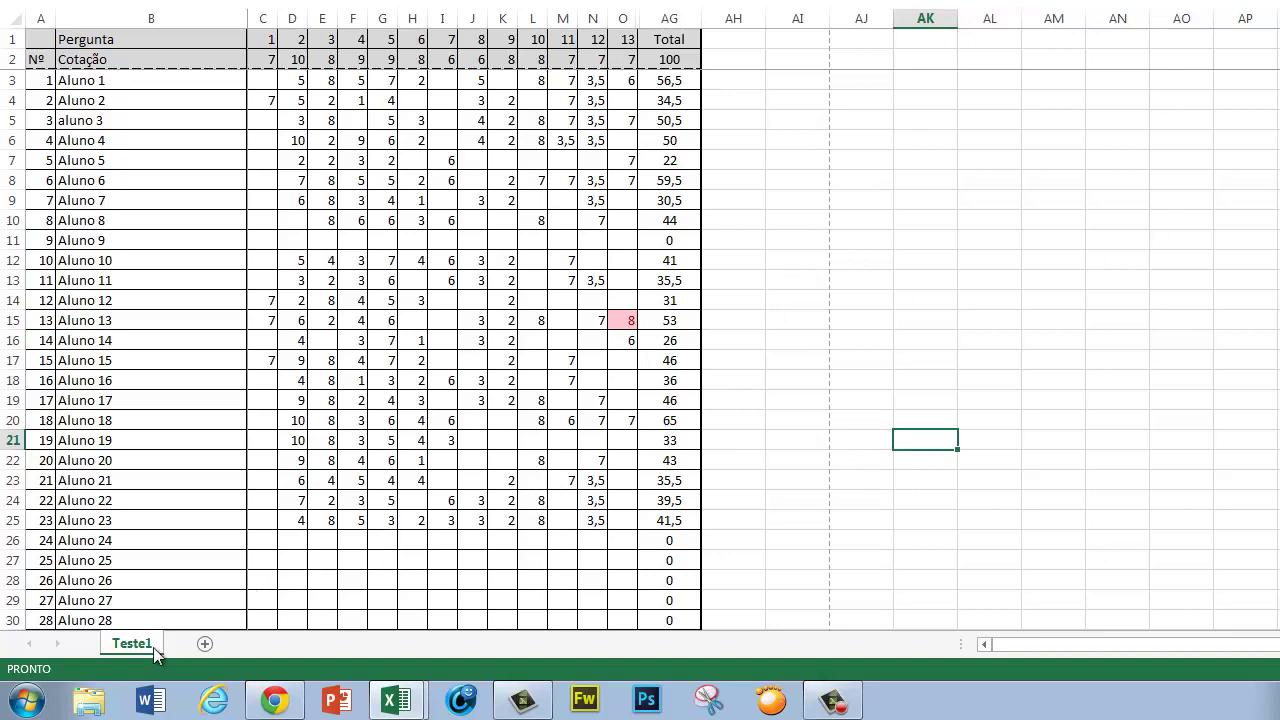
- Add a blank worksheet after Teste1, and create a copy of Teste1 placed before it in the same workbook
{"action": "left_click", "coordinate": [204, 643]}
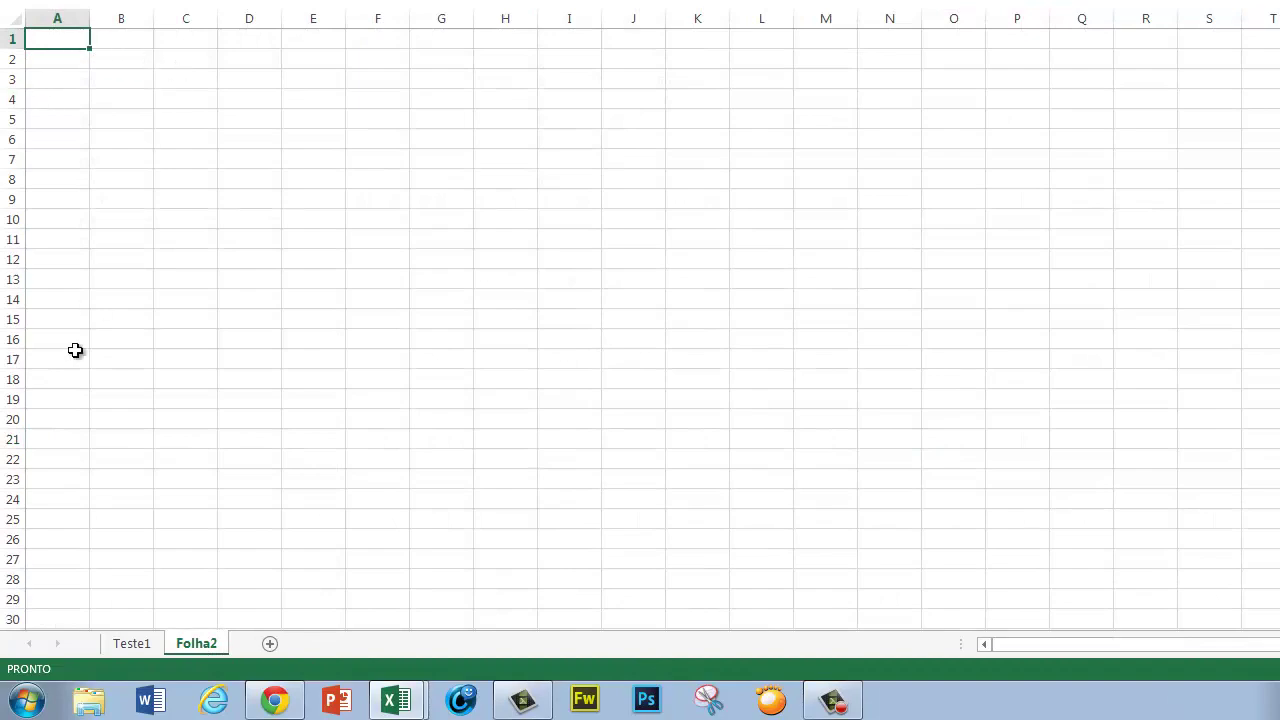
{"action": "left_click", "coordinate": [135, 643]}
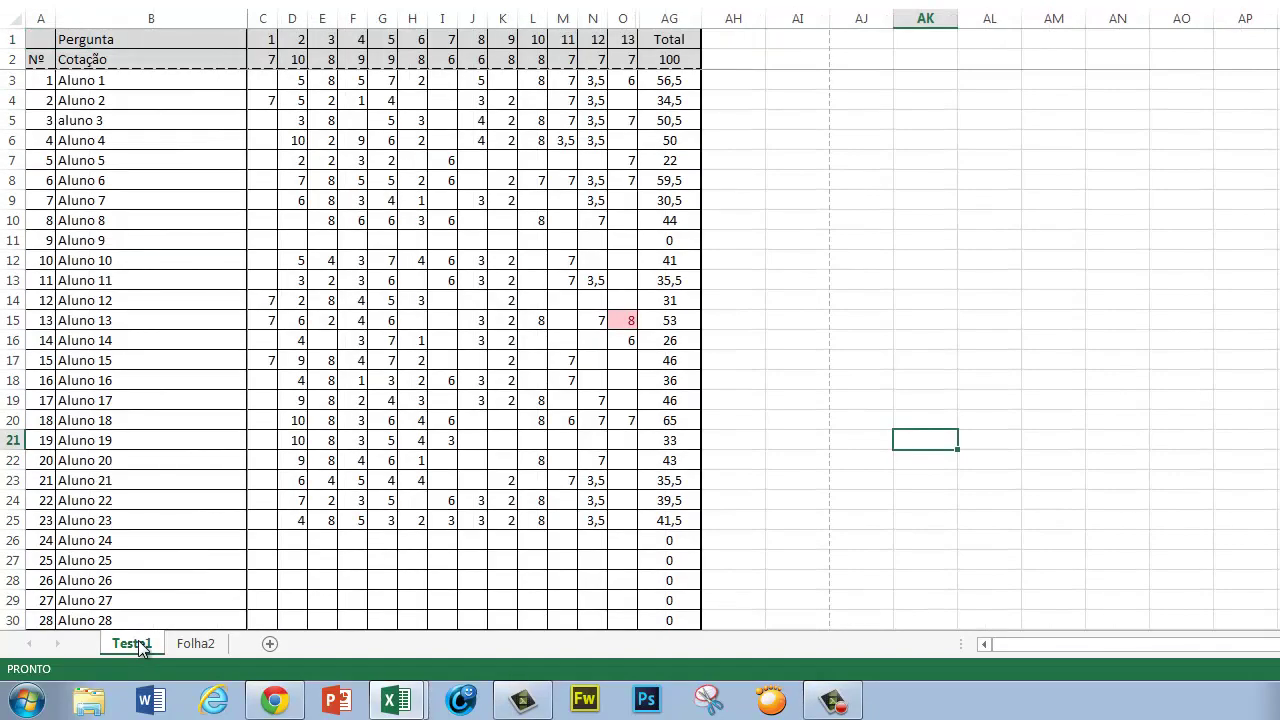
{"action": "right_click", "coordinate": [138, 645]}
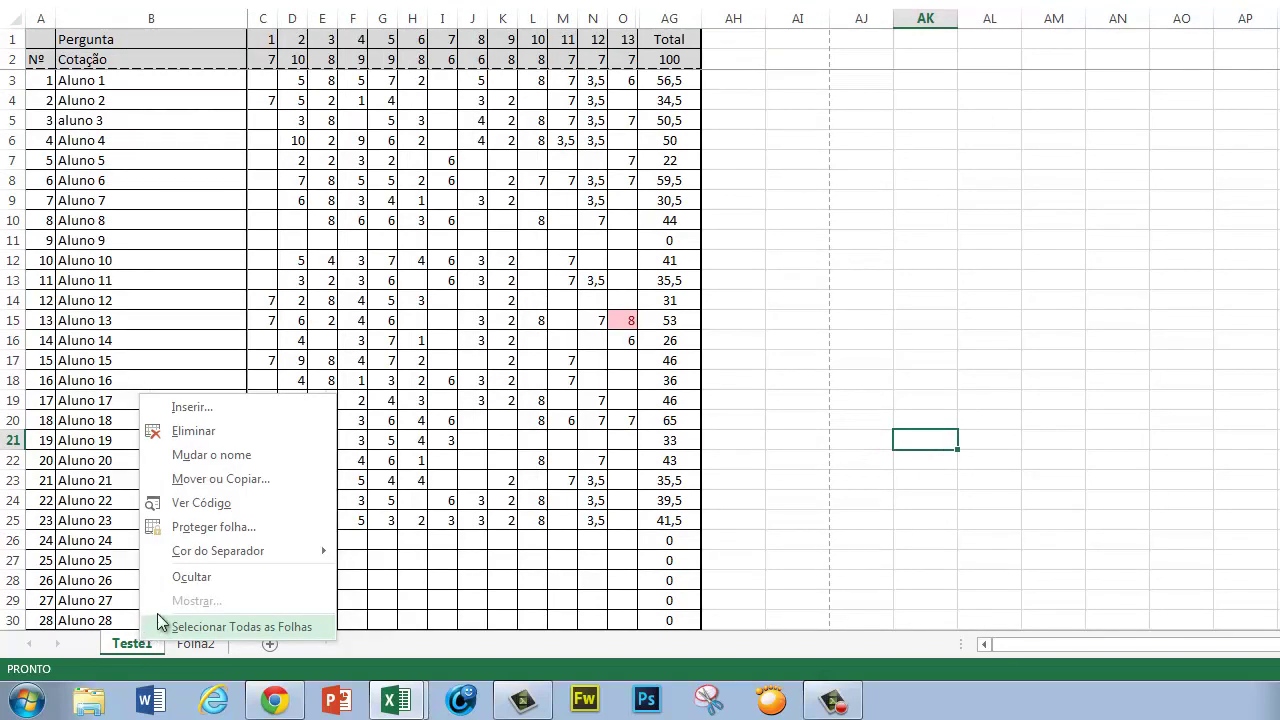
{"action": "left_click", "coordinate": [232, 480]}
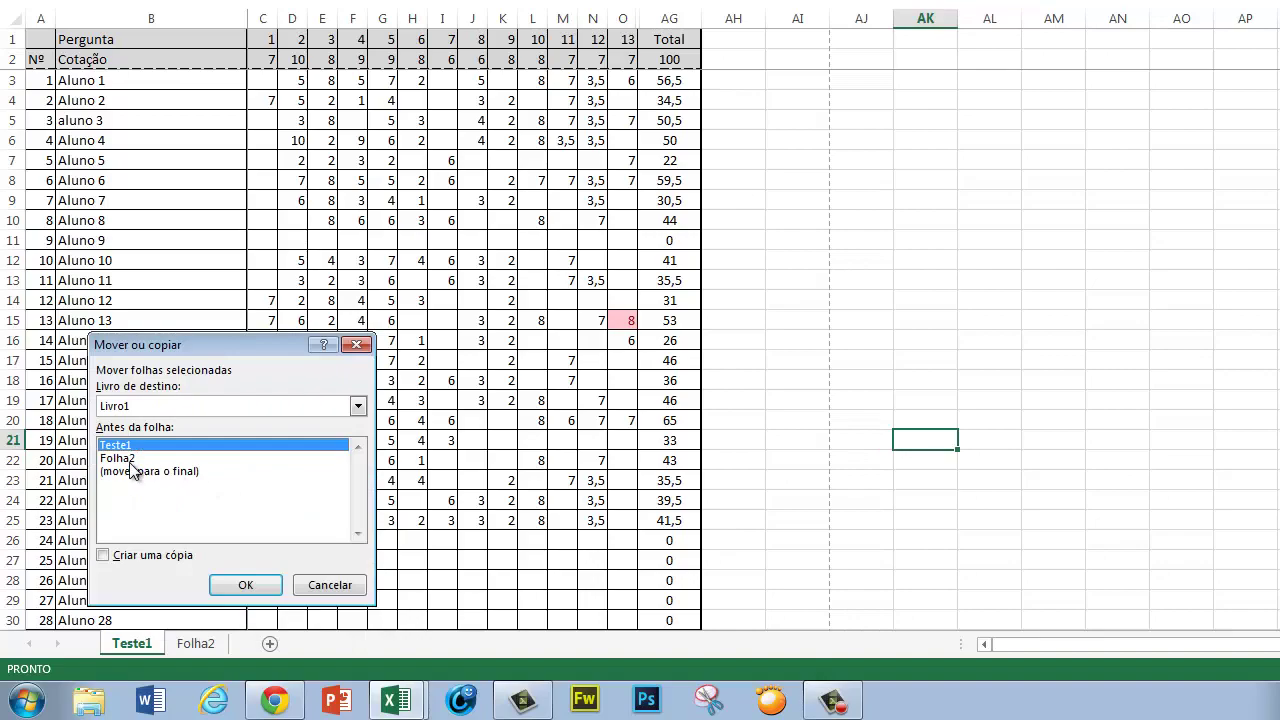
{"action": "left_click", "coordinate": [103, 554]}
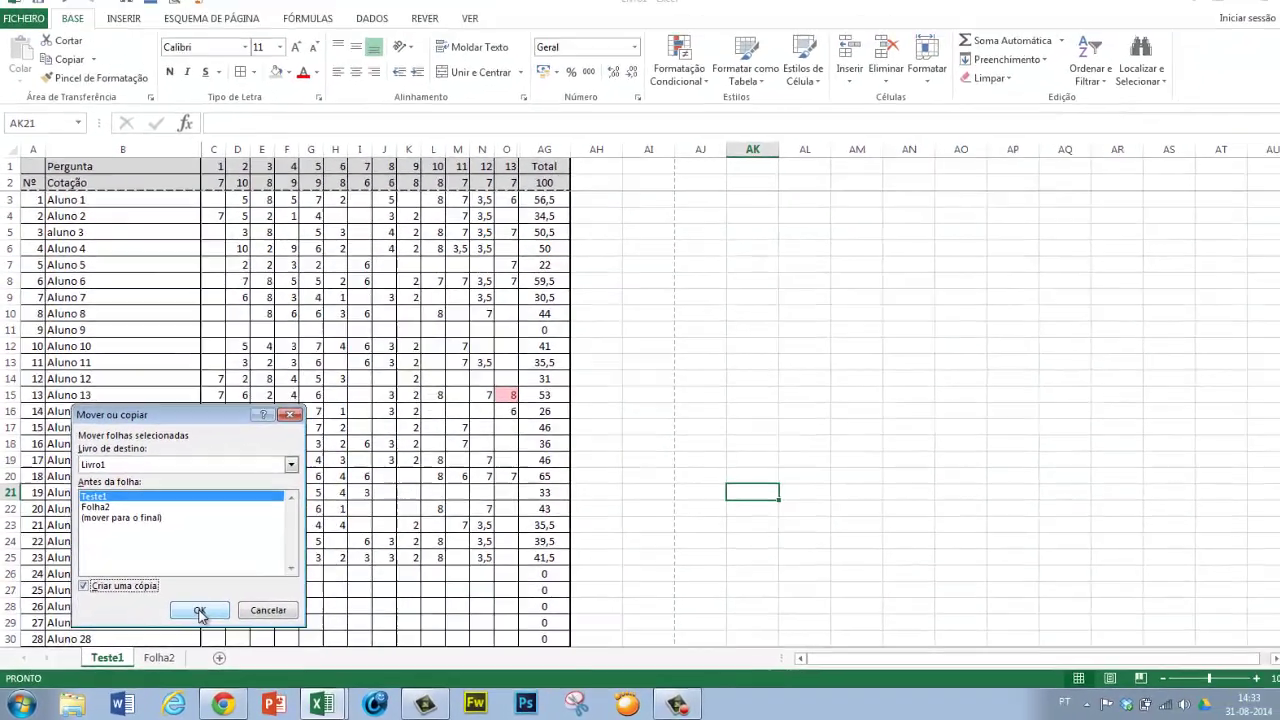
{"action": "left_click", "coordinate": [224, 597]}
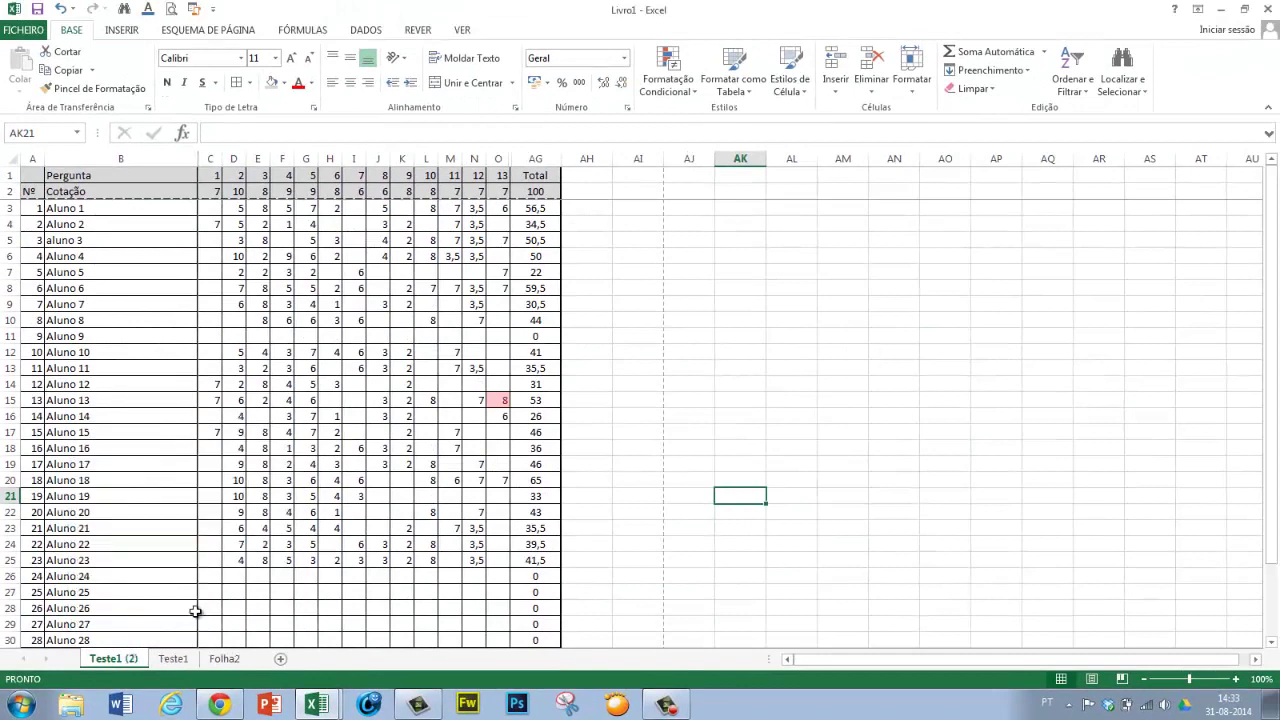
- Compare the Teste1 worksheet with its copy, and rename the copy Teste1 (2) as Teste2
{"action": "left_click", "coordinate": [175, 660]}
{"action": "left_click", "coordinate": [120, 662]}
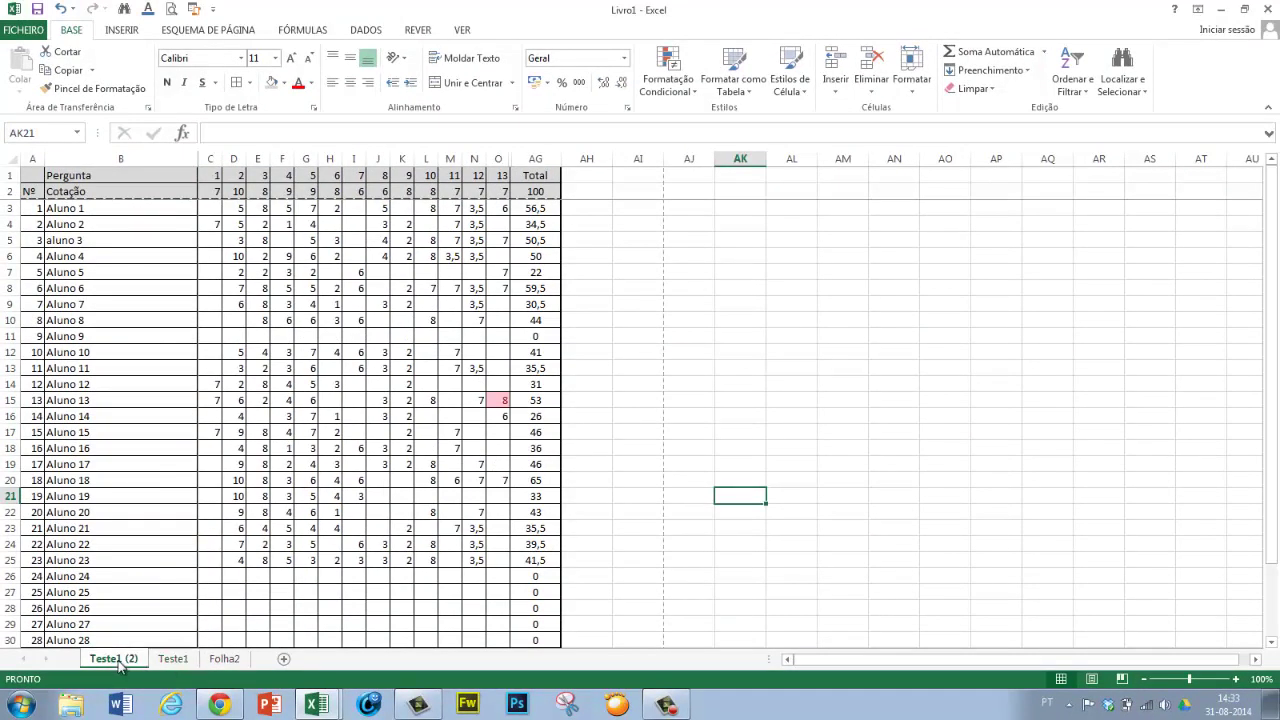
{"action": "left_click", "coordinate": [174, 660]}
{"action": "left_click", "coordinate": [123, 663]}
{"action": "double_click", "coordinate": [127, 666]}
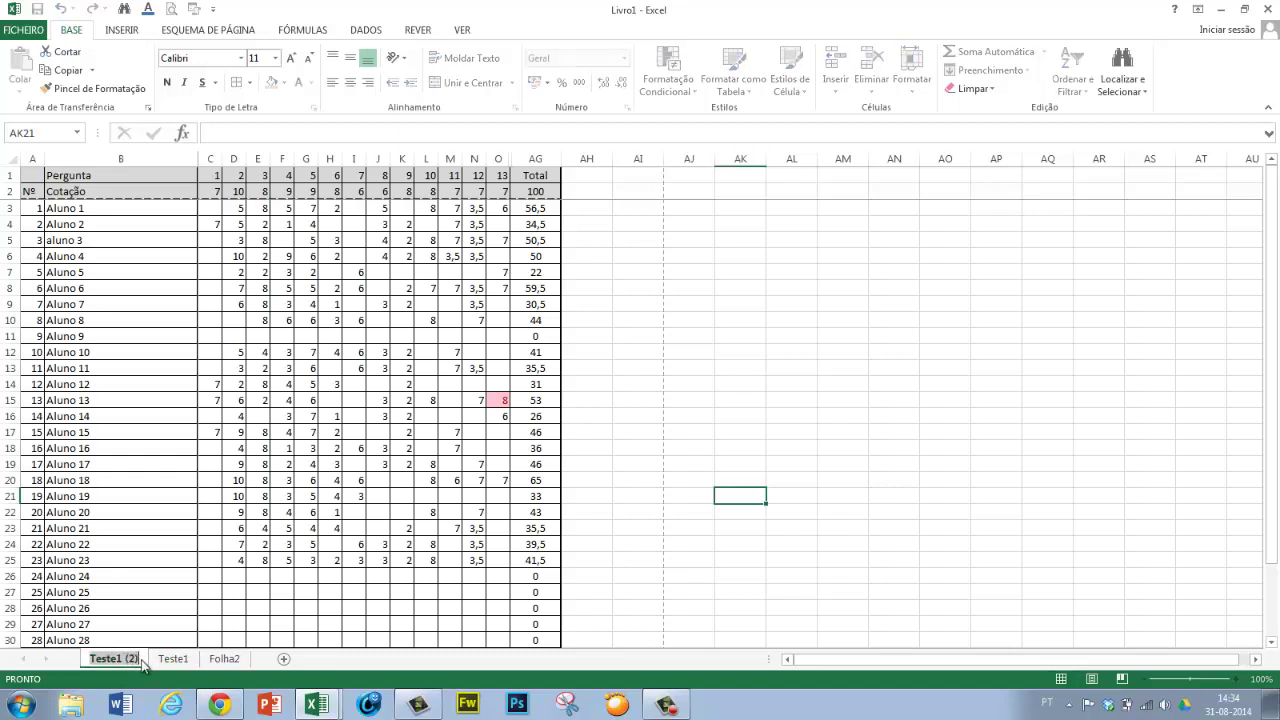
{"action": "key", "text": "BackSpace"}
{"action": "key", "text": "BackSpace"}
{"action": "key", "text": "BackSpace"}
{"action": "key", "text": "BackSpace"}
{"action": "key", "text": "BackSpace"}
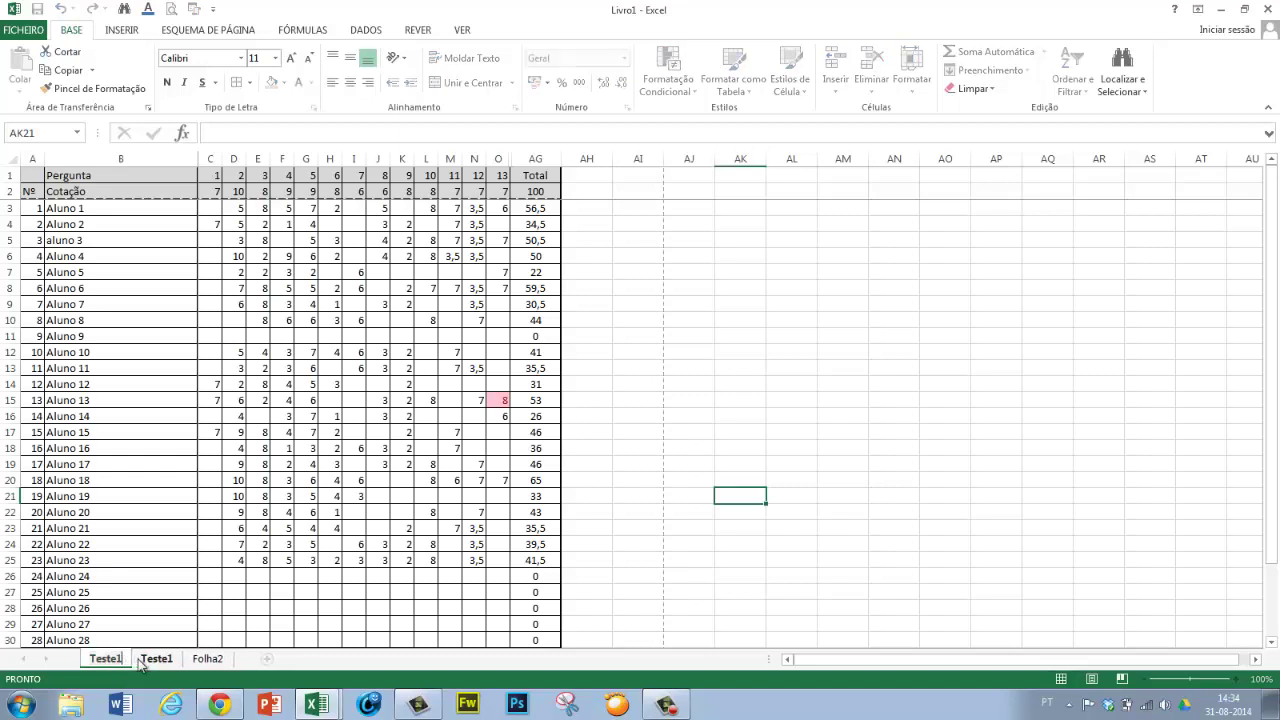
{"action": "type", "text": "2"}
{"action": "key", "text": "Return"}
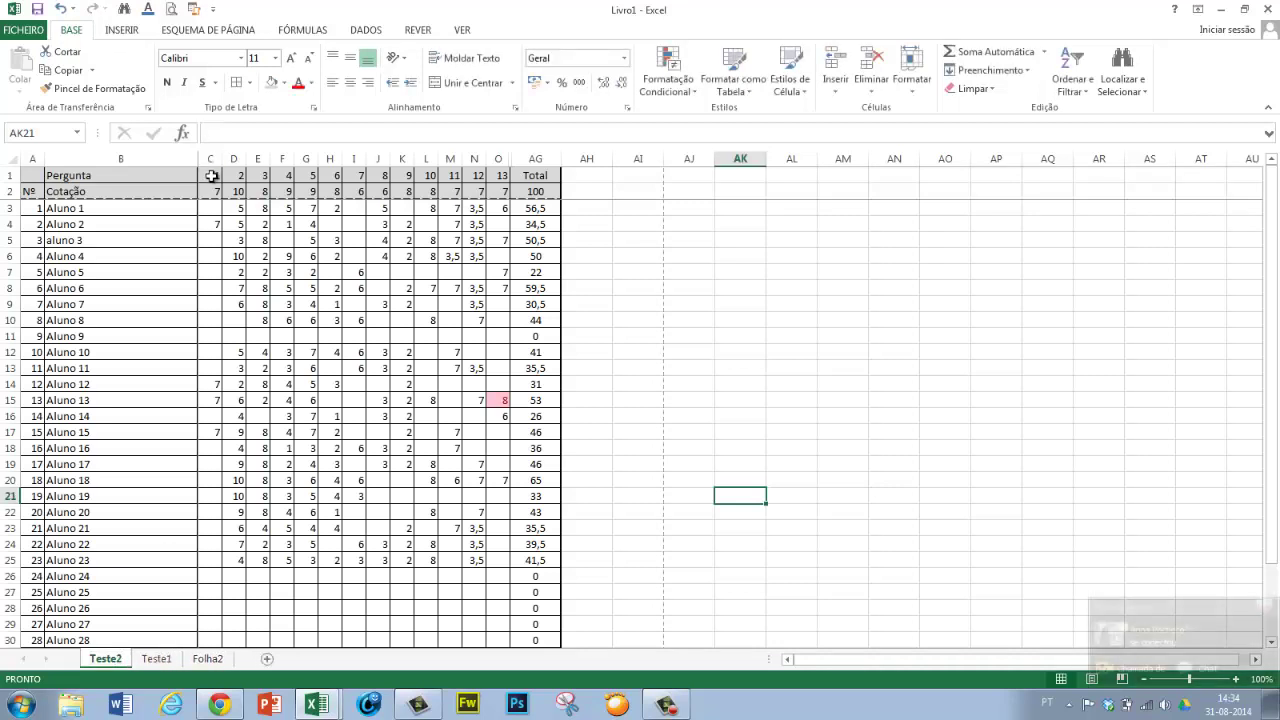
- Unhide the hidden question columns between column O and the Total column AG on Teste2
{"action": "left_click_drag", "start_coordinate": [526, 158], "coordinate": [505, 158]}
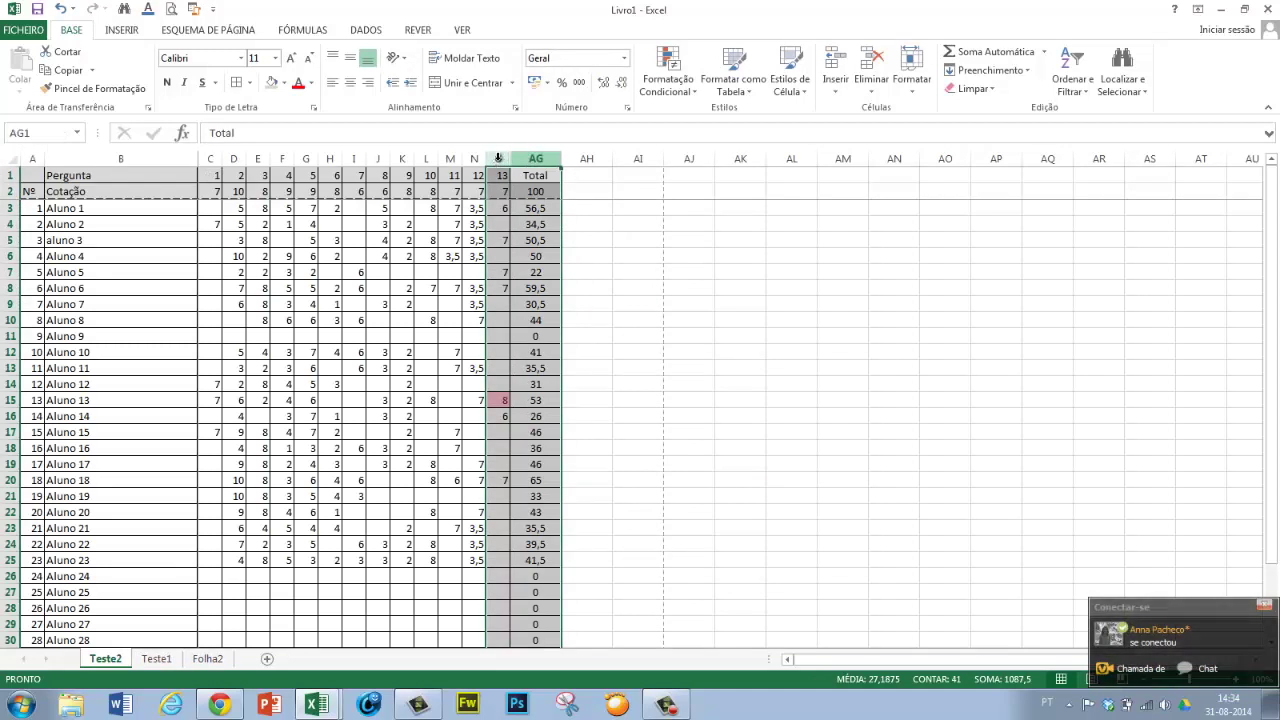
{"action": "right_click", "coordinate": [526, 158]}
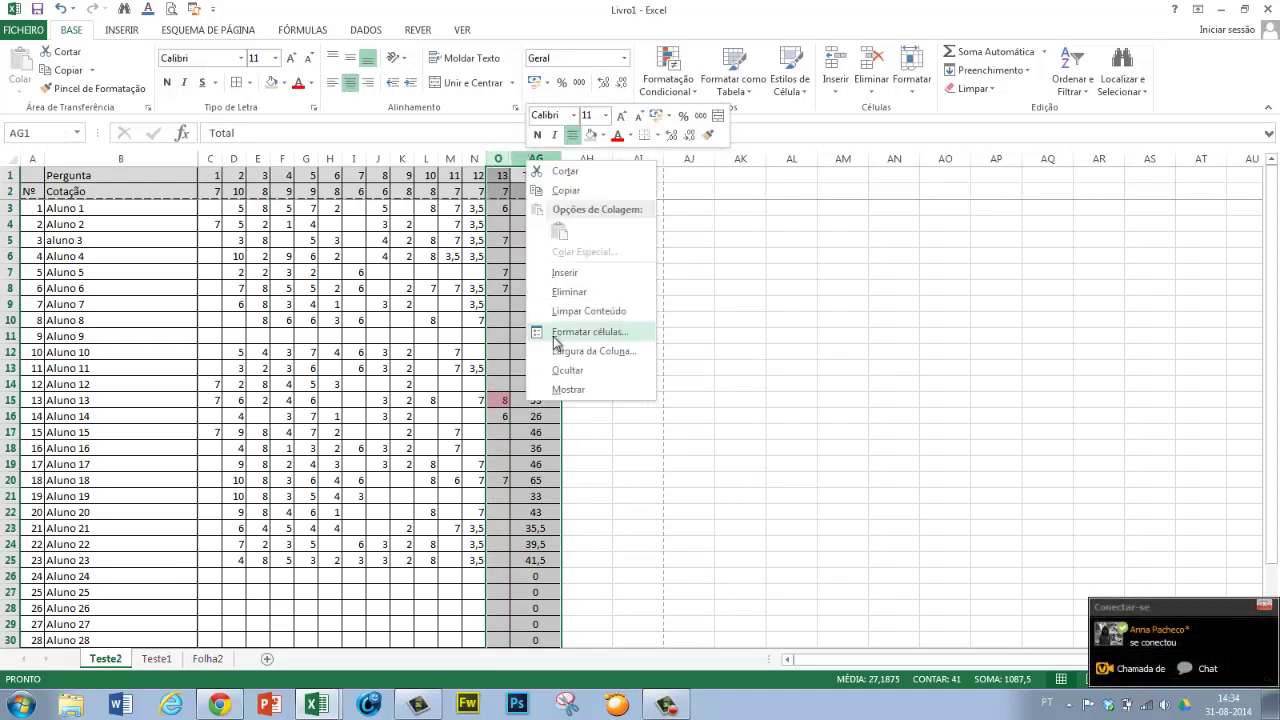
{"action": "left_click", "coordinate": [563, 388]}
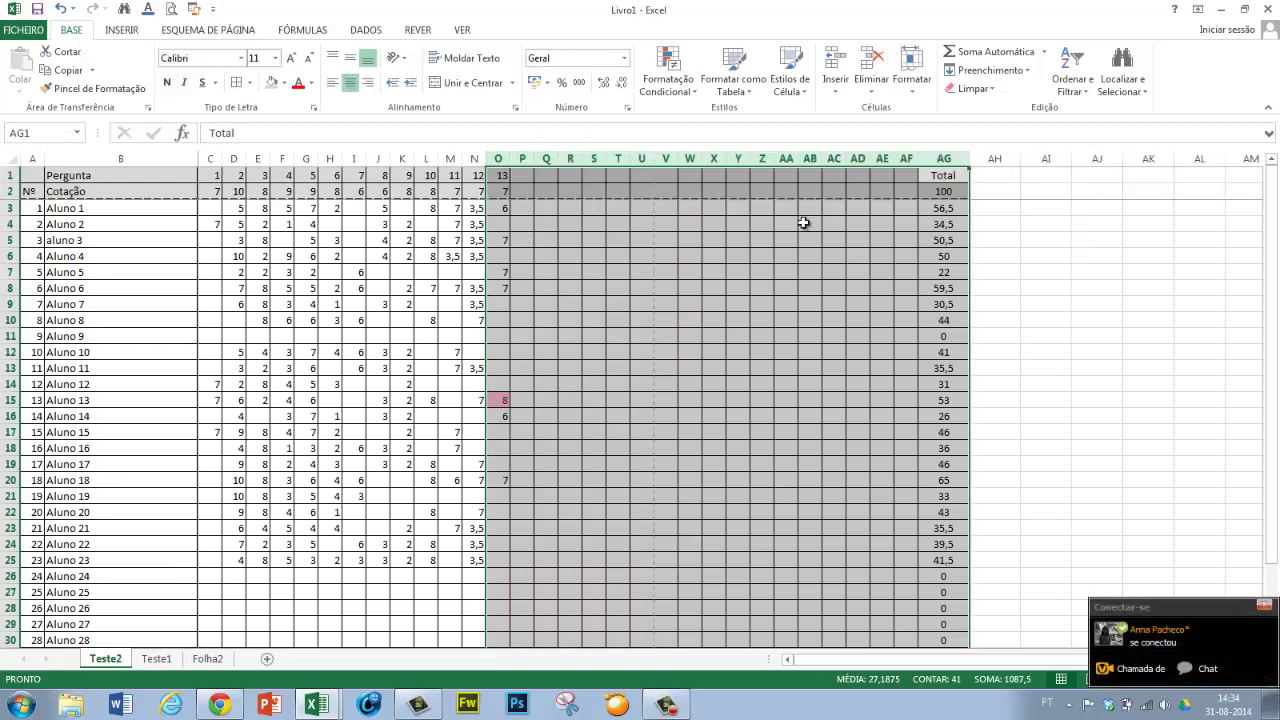
{"action": "left_click", "coordinate": [642, 315]}
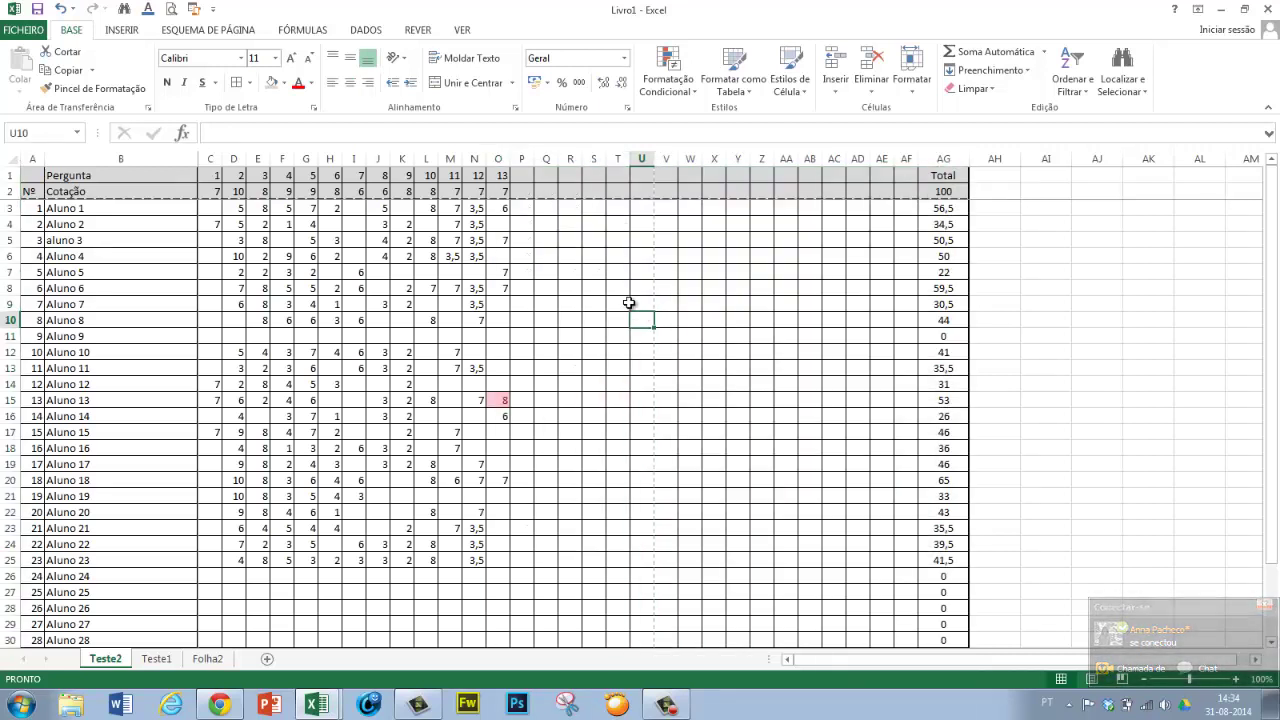
- Clear the question numbers, maximum marks and student scores in C1:Q26 of Teste2
{"action": "left_click", "coordinate": [212, 176]}
{"action": "left_click_drag", "start_coordinate": [224, 199], "coordinate": [549, 572]}
{"action": "key", "text": "Delete"}
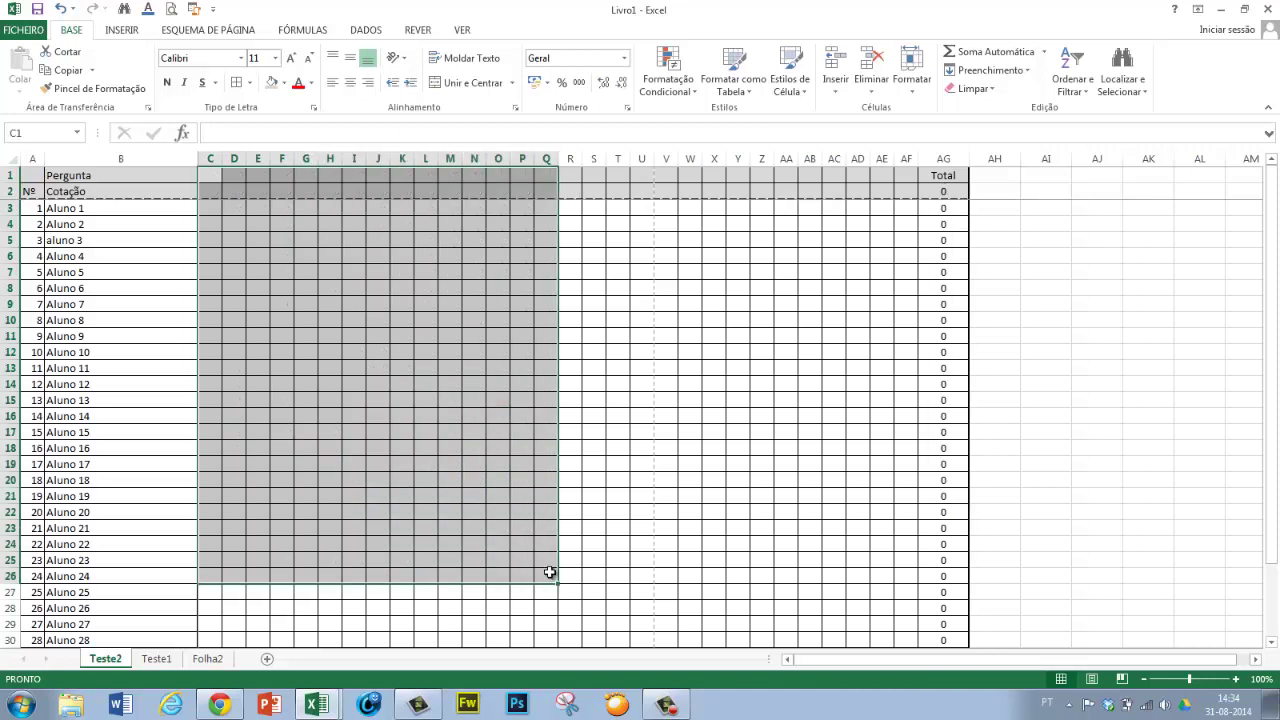
{"action": "left_click", "coordinate": [549, 572]}
{"action": "scroll", "coordinate": [550, 572], "scroll_direction": "down", "scroll_amount": 6}
{"action": "scroll", "coordinate": [550, 572], "scroll_direction": "up", "scroll_amount": 6}
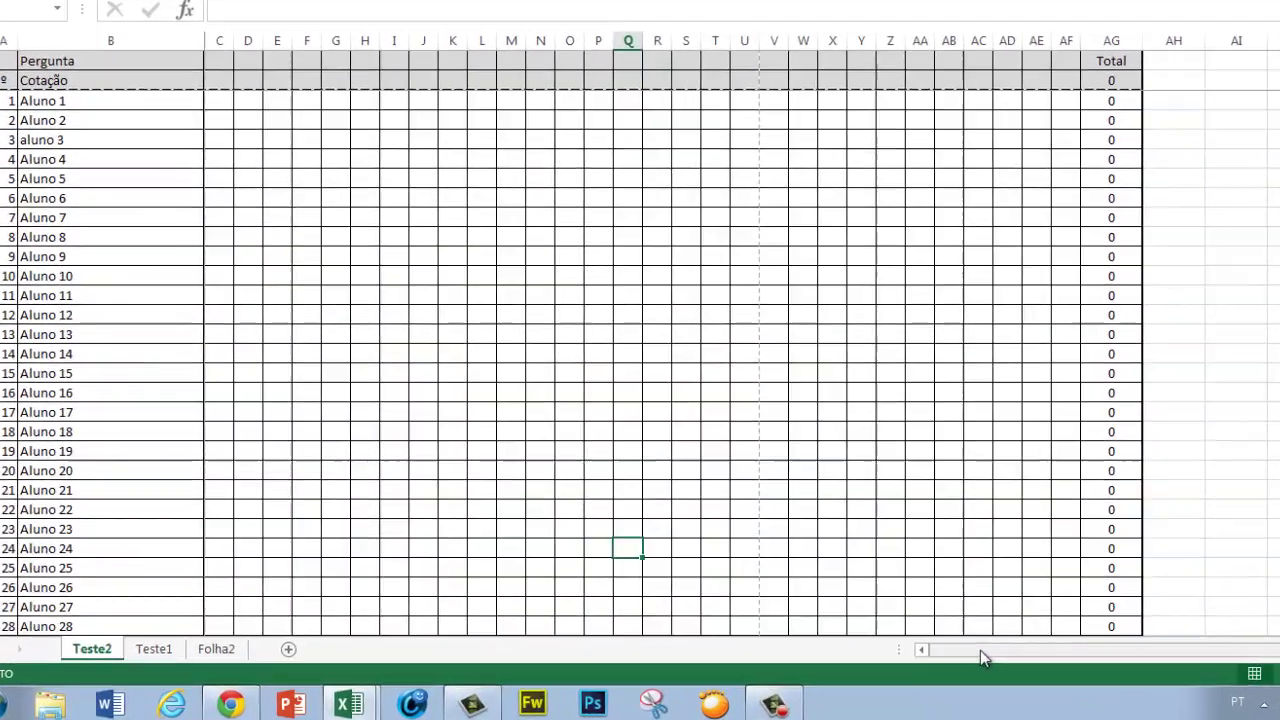
{"action": "left_click_drag", "start_coordinate": [818, 664], "coordinate": [988, 663]}
{"action": "left_click_drag", "start_coordinate": [1193, 660], "coordinate": [877, 656]}
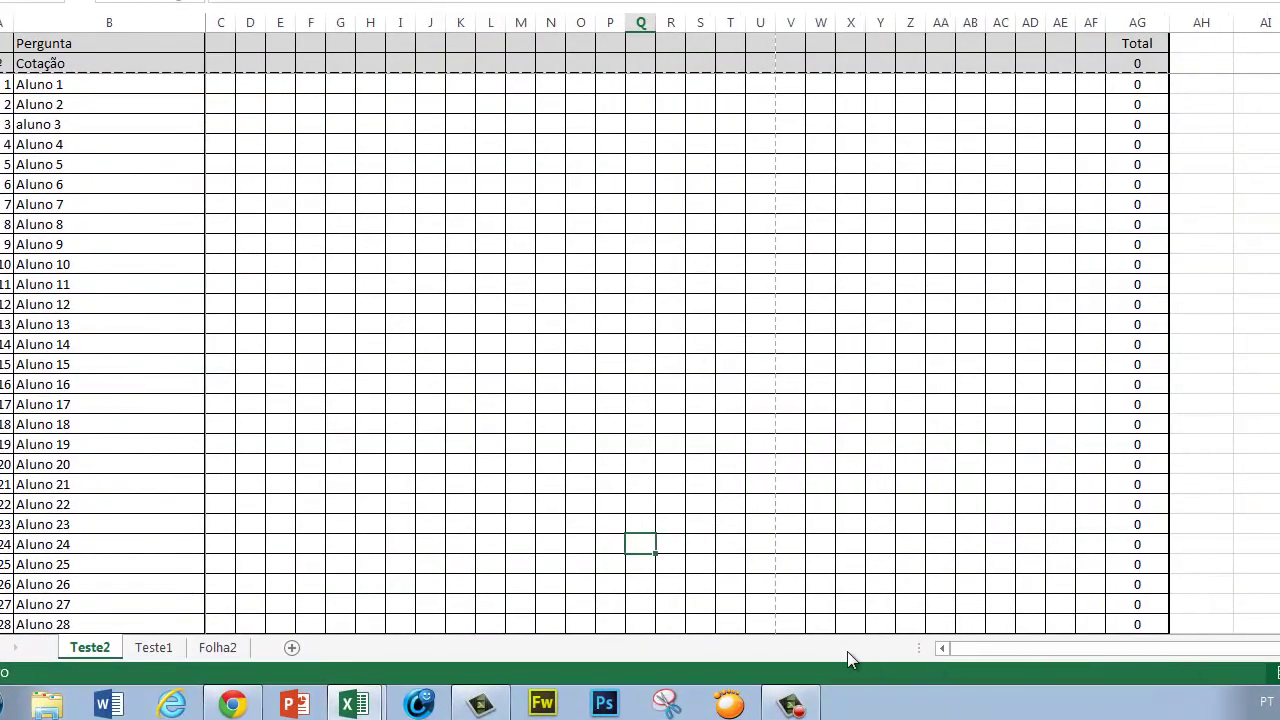
{"action": "left_click", "coordinate": [263, 314]}
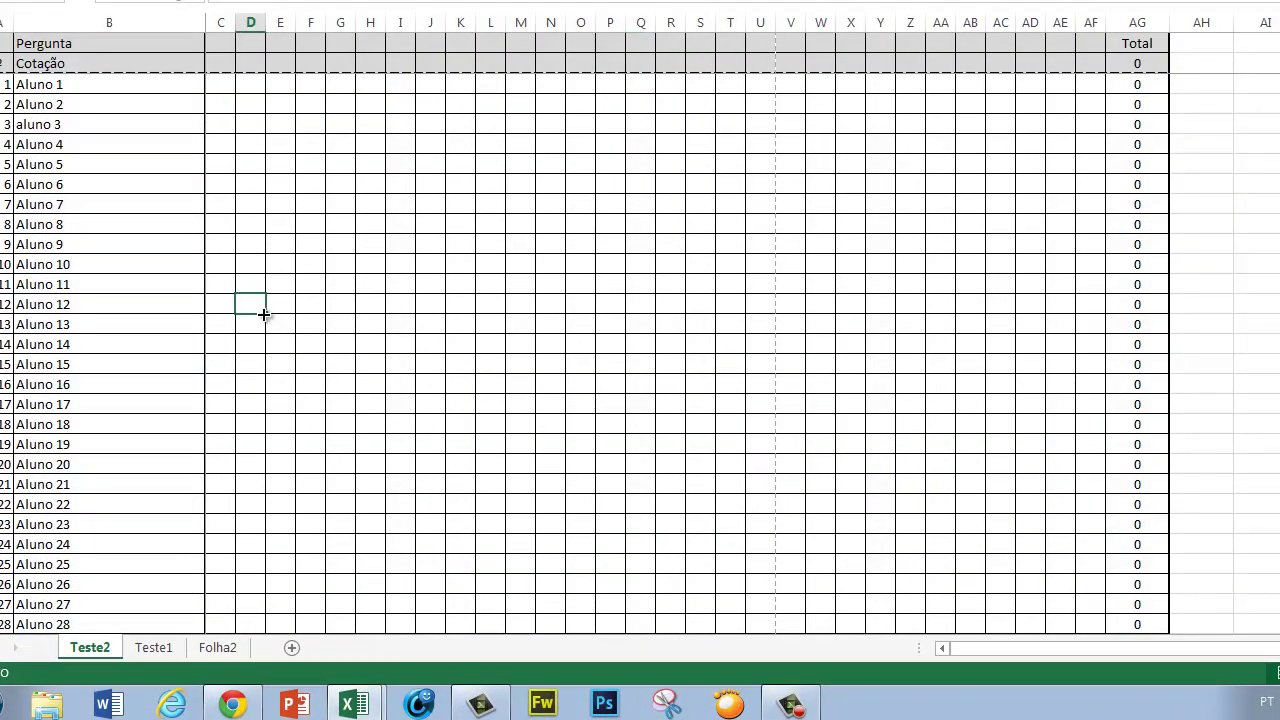
- Create a copy of the emptied Teste2 worksheet in the same workbook, placed before Teste2
{"action": "right_click", "coordinate": [92, 652]}
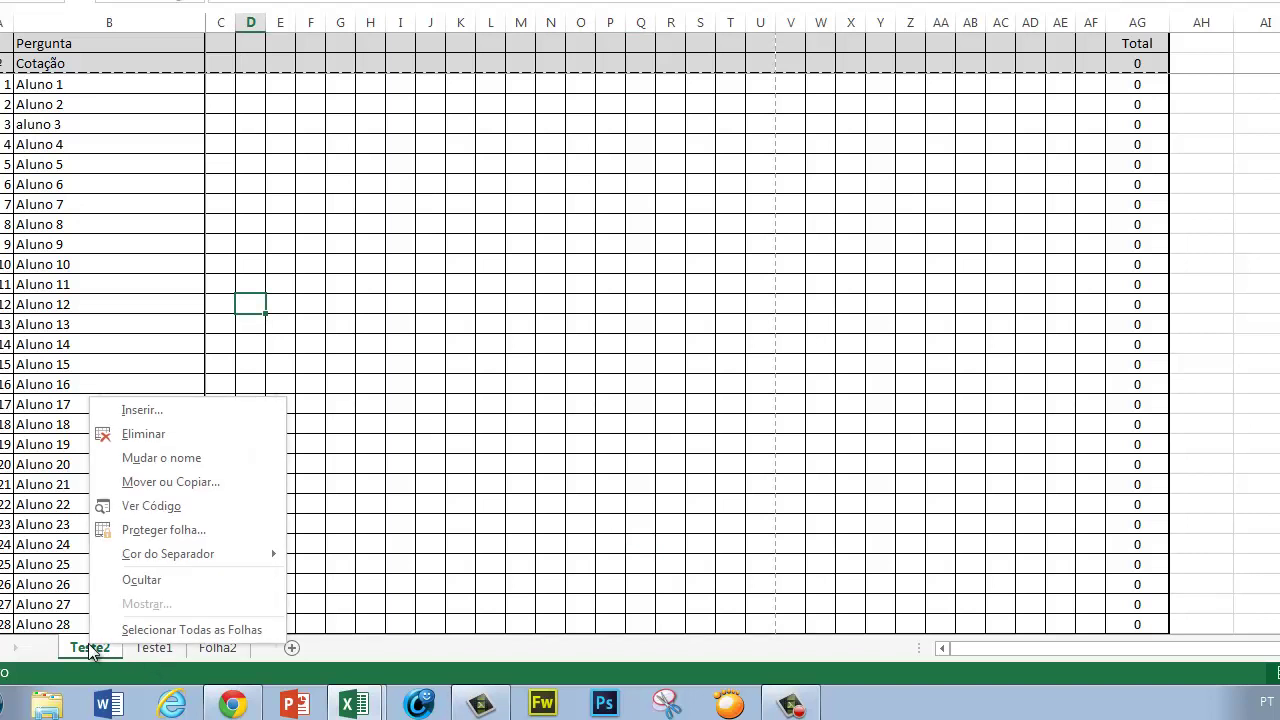
{"action": "left_click", "coordinate": [197, 482]}
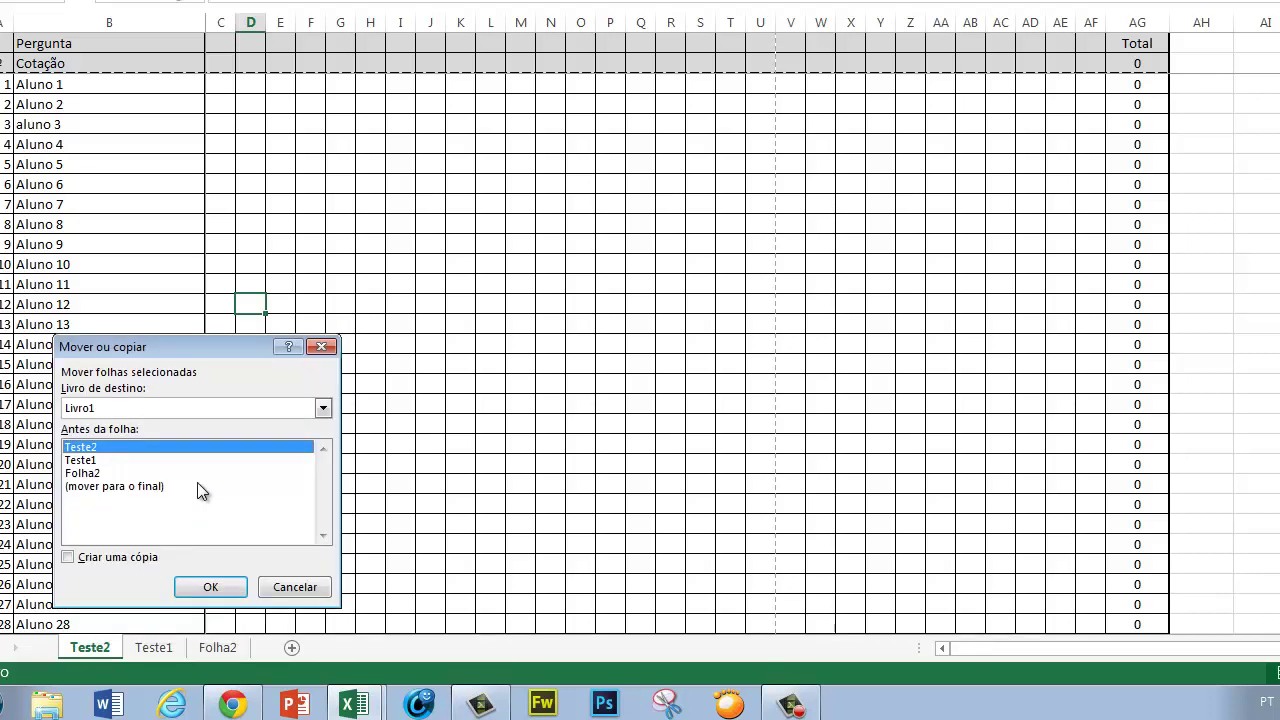
{"action": "left_click", "coordinate": [90, 557]}
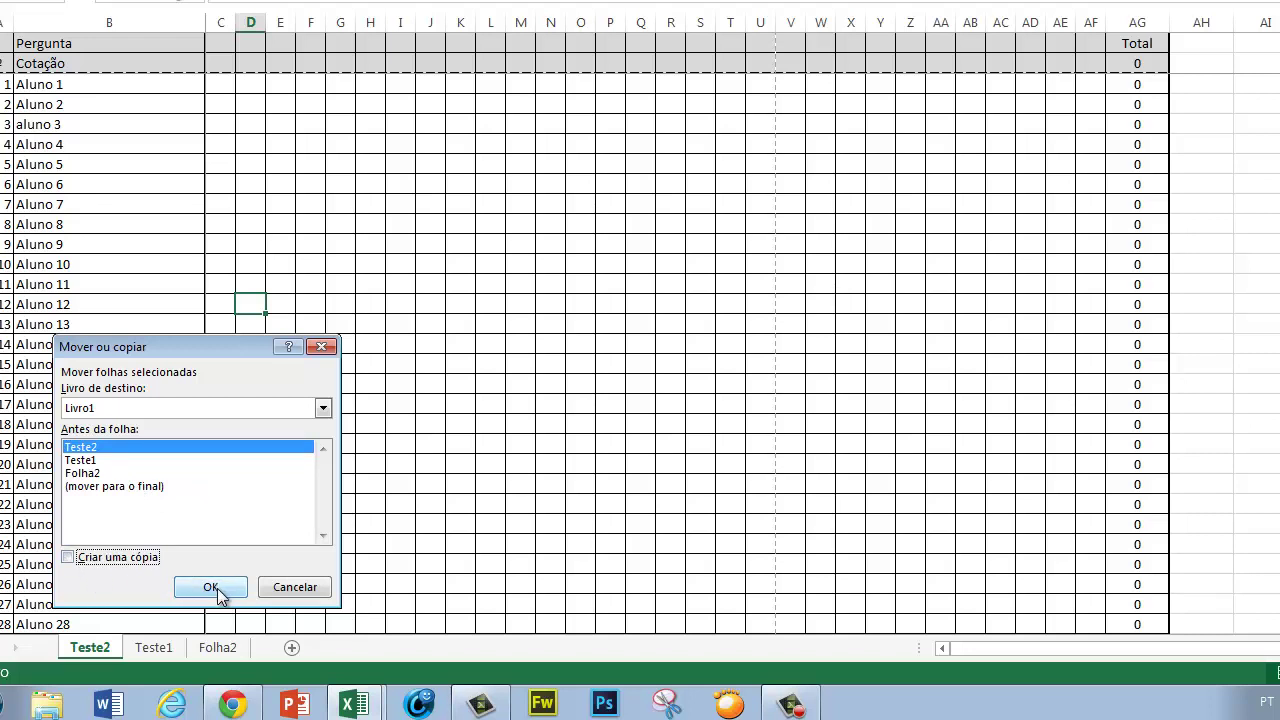
{"action": "left_click", "coordinate": [110, 558]}
{"action": "left_click", "coordinate": [212, 587]}
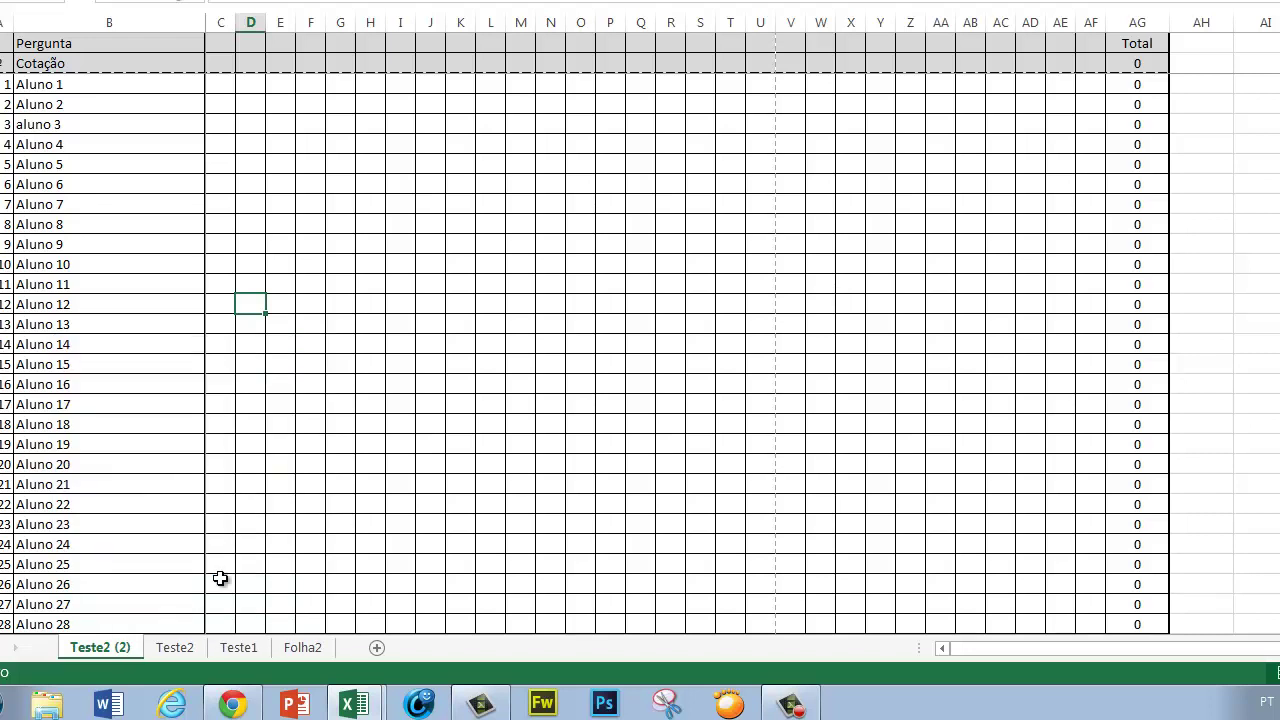
- Rename the worksheet copy Teste2 (2) as Teste3
{"action": "double_click", "coordinate": [122, 645]}
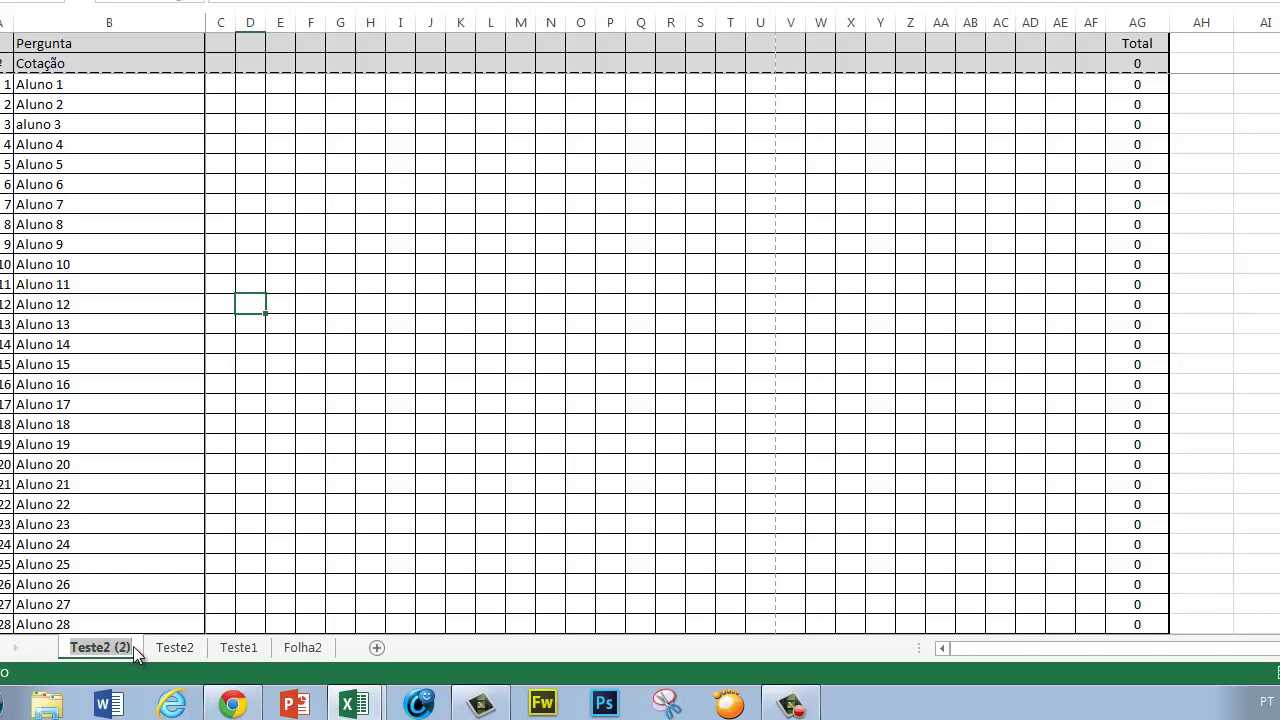
{"action": "key", "text": "Return"}
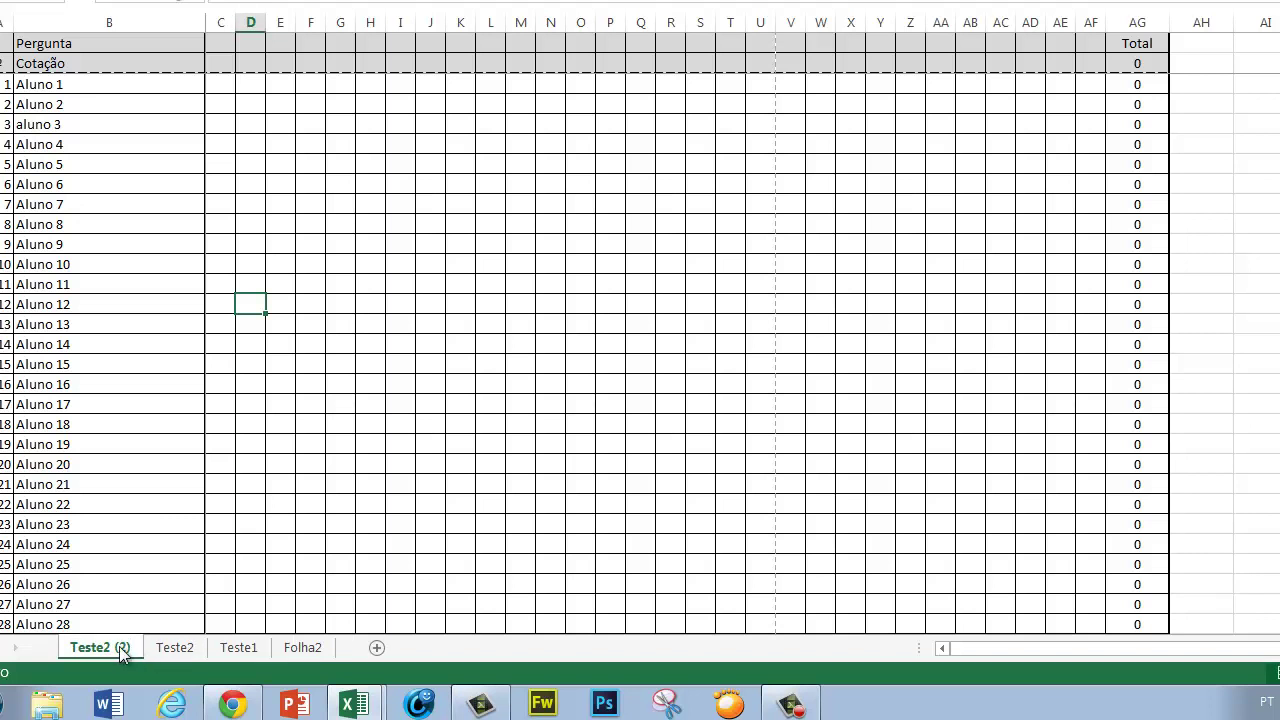
{"action": "double_click", "coordinate": [119, 646]}
{"action": "key", "text": "BackSpace"}
{"action": "key", "text": "BackSpace"}
{"action": "key", "text": "BackSpace"}
{"action": "key", "text": "BackSpace"}
{"action": "key", "text": "BackSpace"}
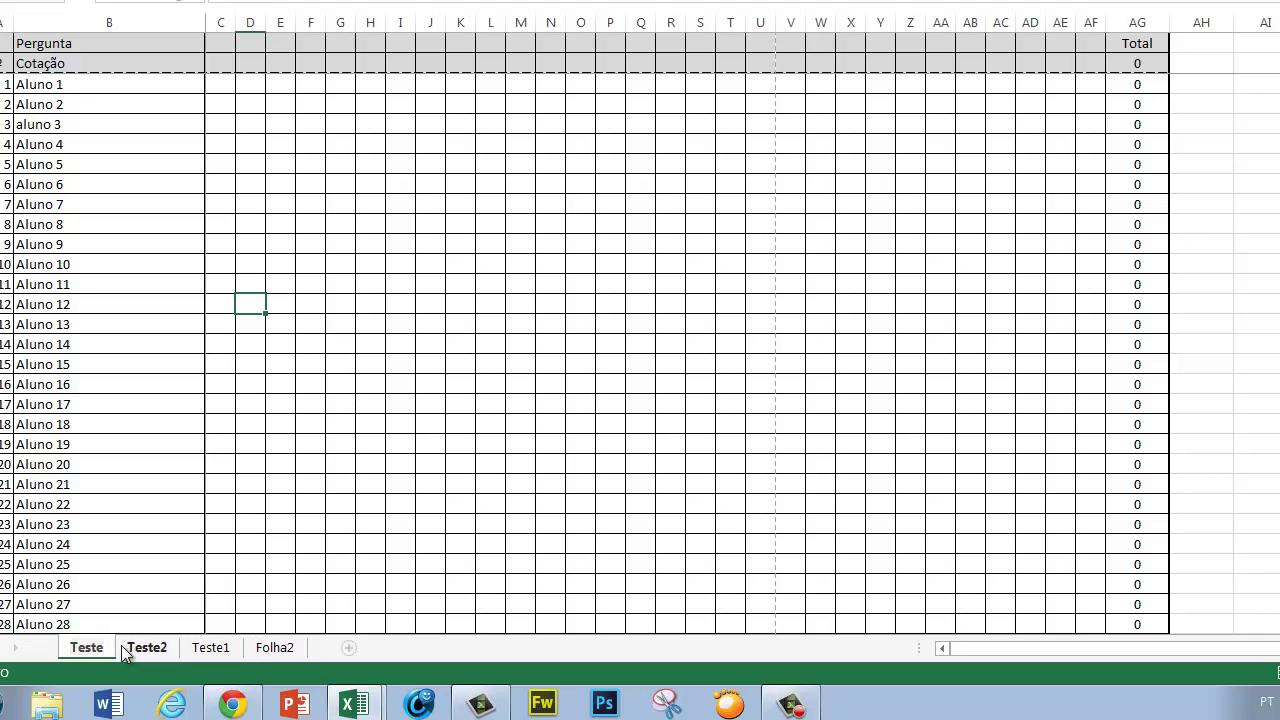
{"action": "type", "text": "3"}
{"action": "key", "text": "Return"}
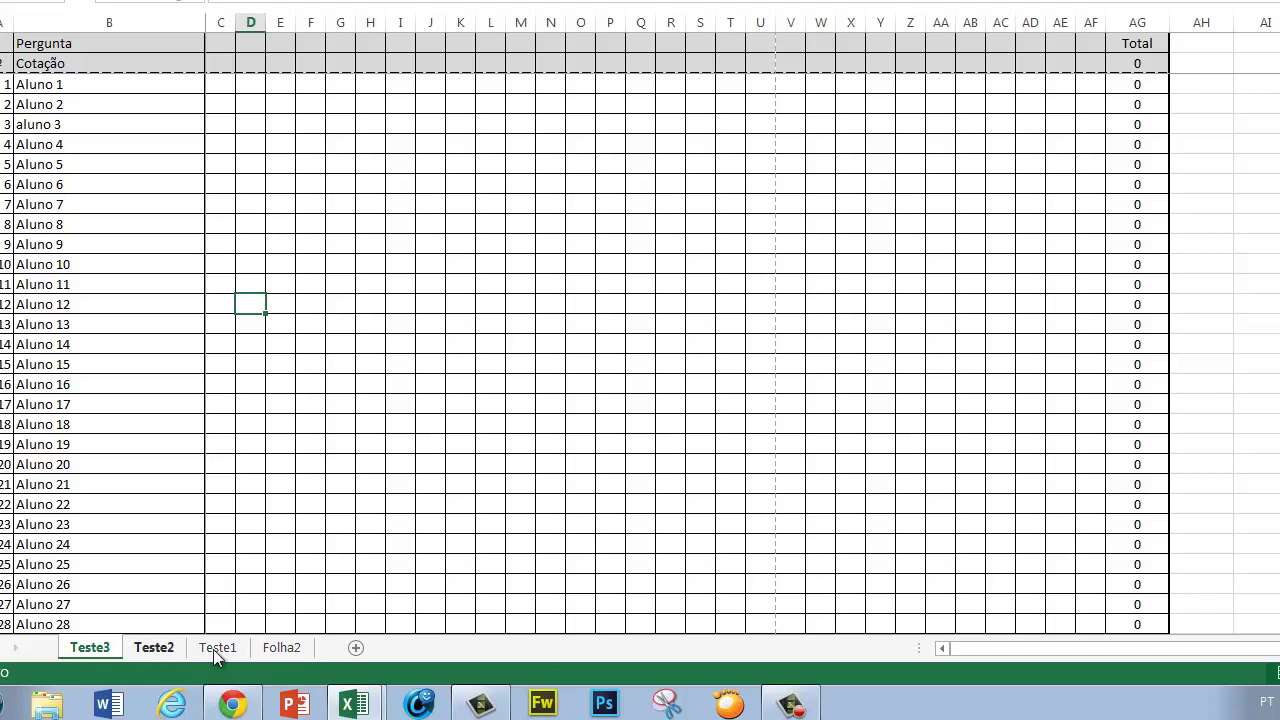
- Reorder the worksheets so that Teste1 comes first, followed by Teste2 and Teste3
{"action": "left_click_drag", "start_coordinate": [229, 650], "coordinate": [110, 650]}
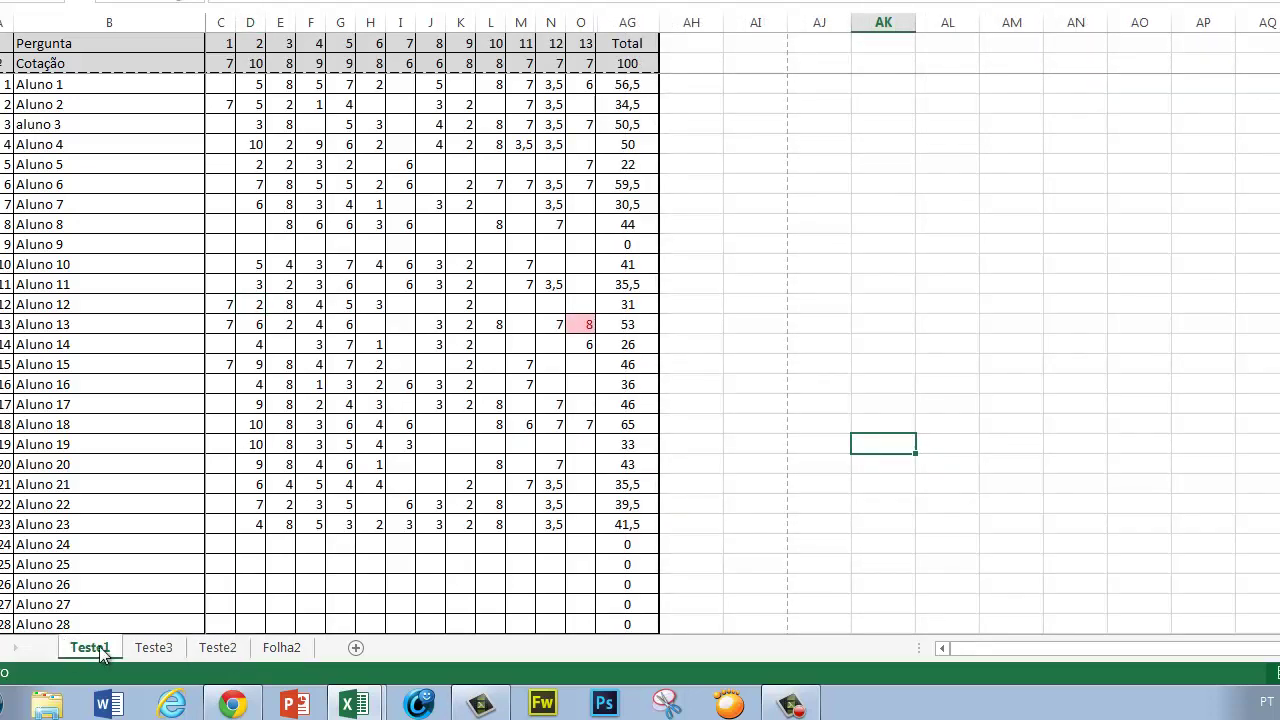
{"action": "left_click", "coordinate": [218, 648]}
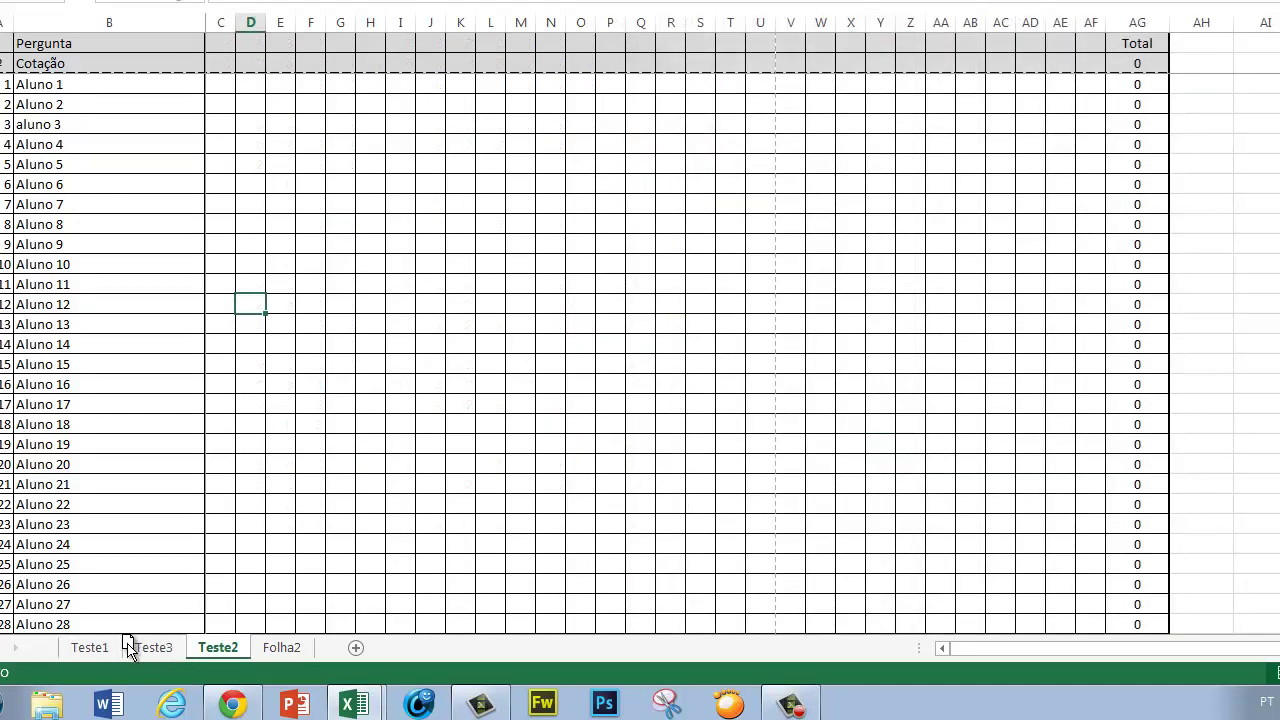
{"action": "left_click_drag", "start_coordinate": [125, 648], "coordinate": [123, 645]}
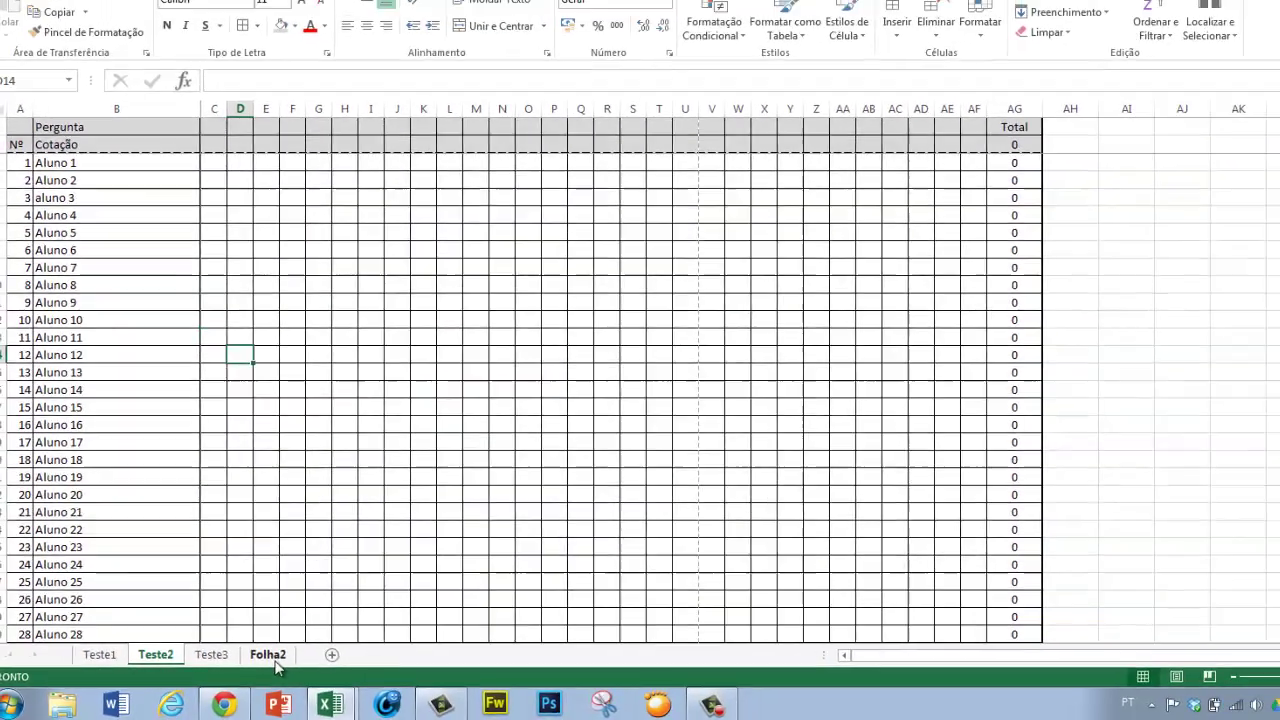
- Delete the blank Folha2 worksheet from the workbook
{"action": "right_click", "coordinate": [278, 664]}
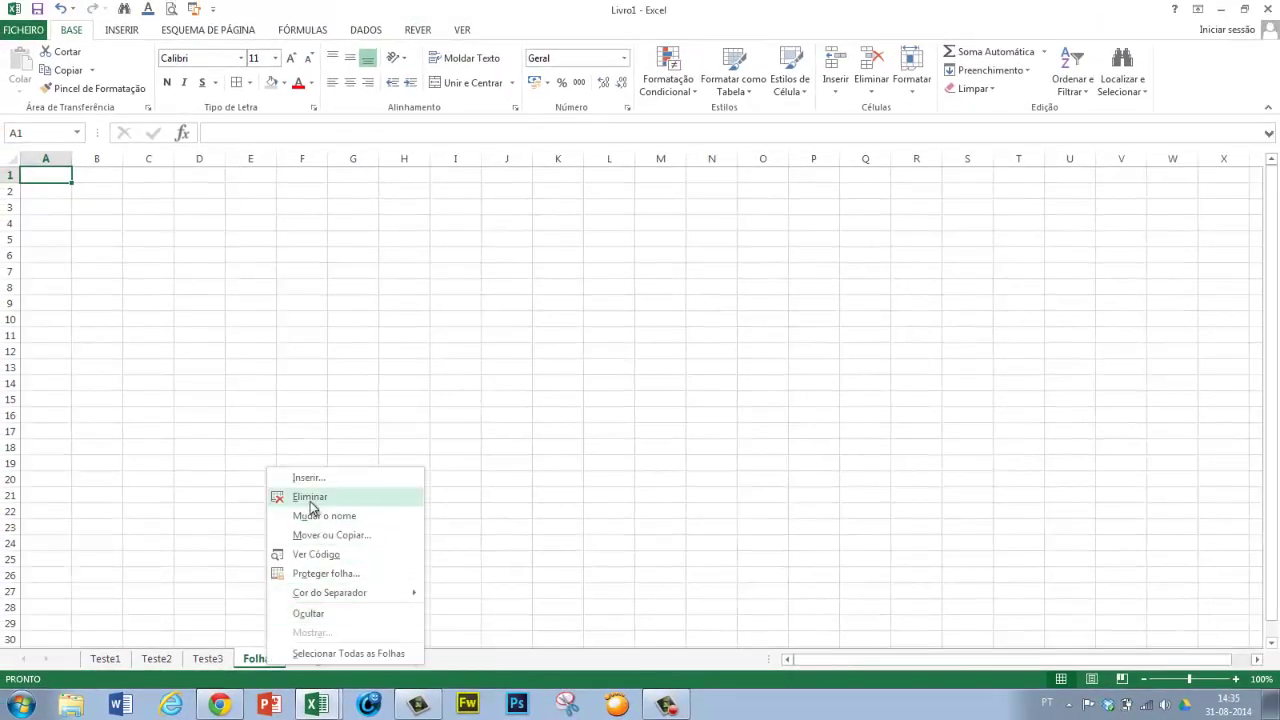
{"action": "left_click", "coordinate": [310, 497]}
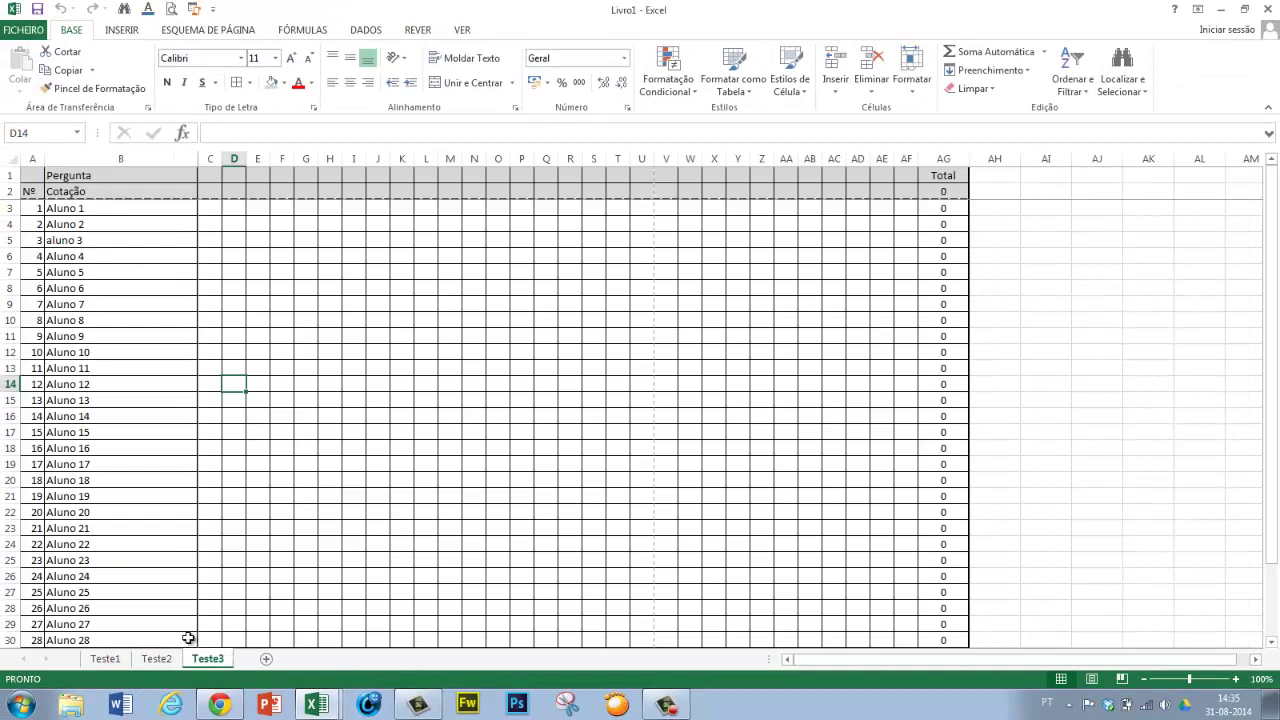
{"action": "left_click", "coordinate": [390, 371]}
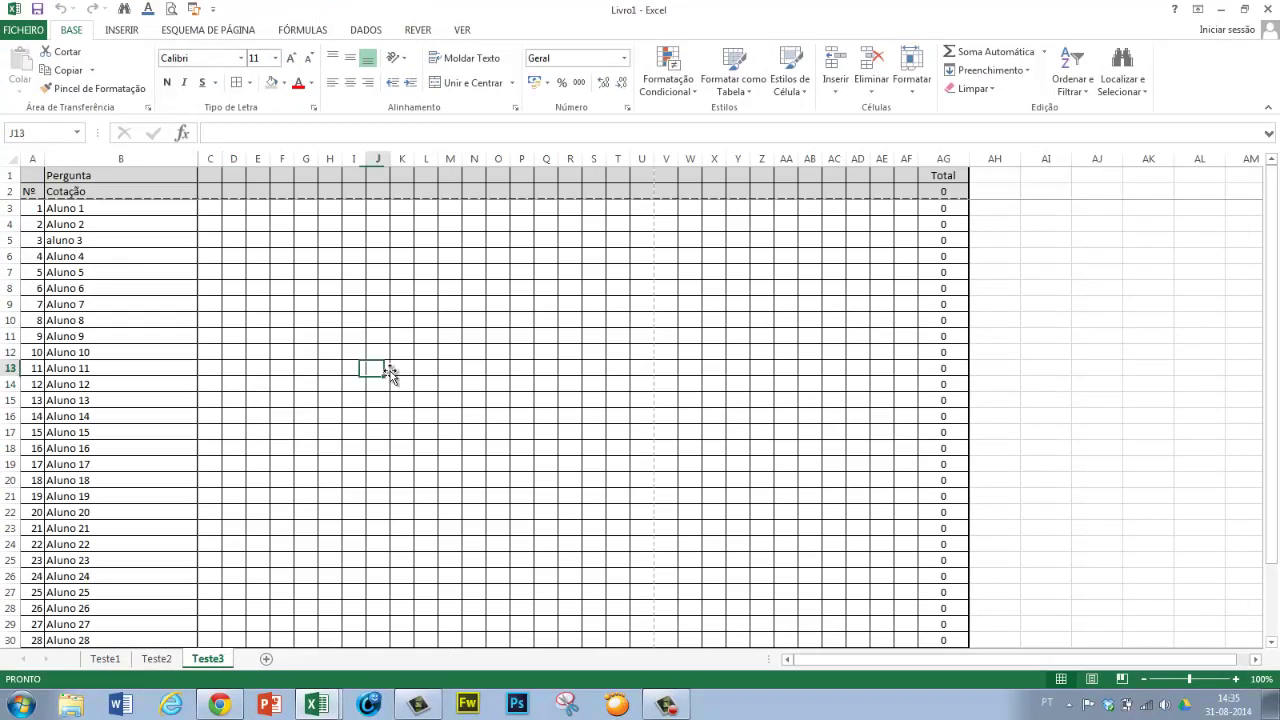